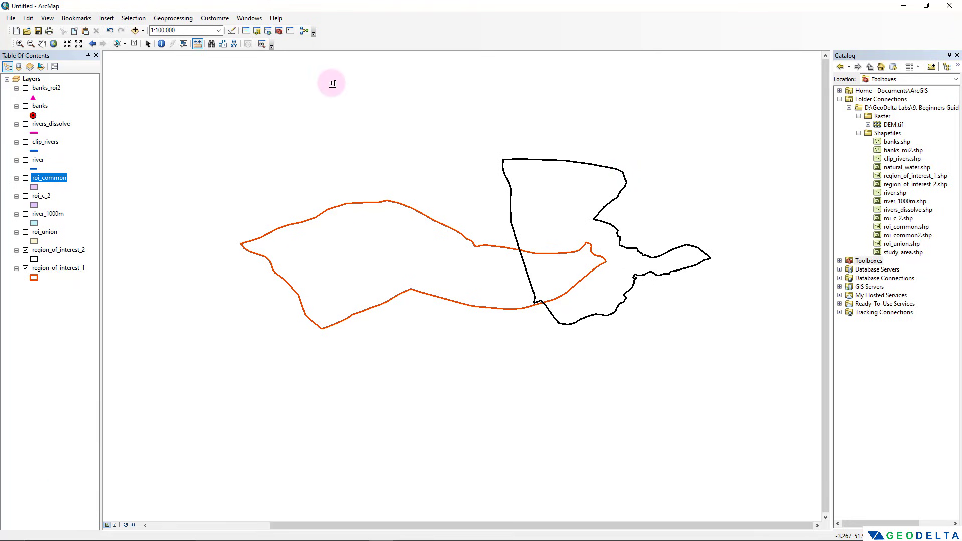
Step: Add the OpenStreetMap basemap beneath the existing layers
left_click(10, 17)
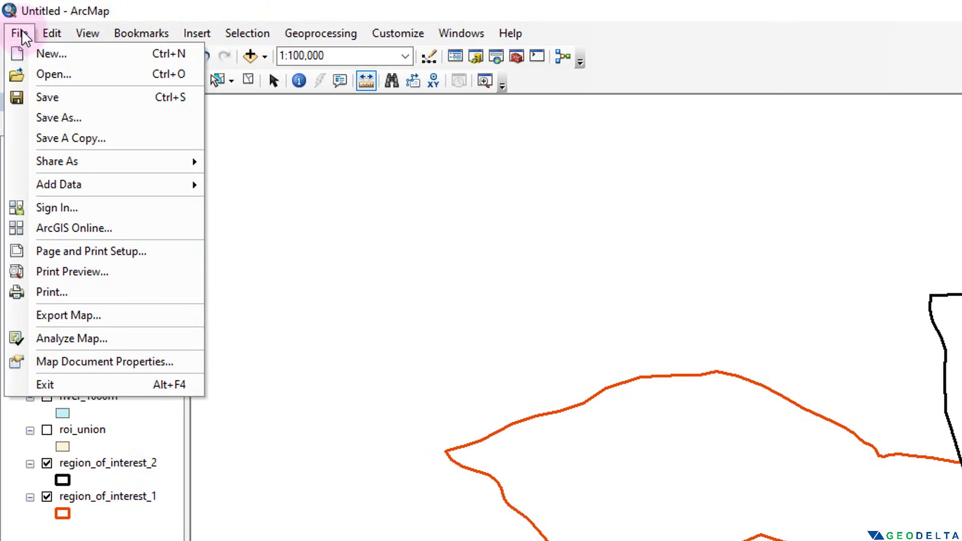
mouse_move(80, 180)
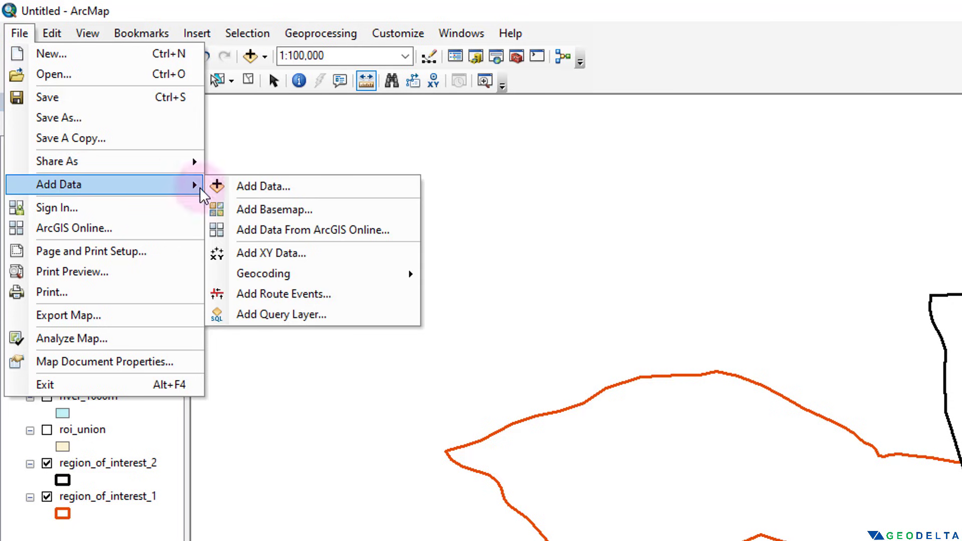
left_click(301, 208)
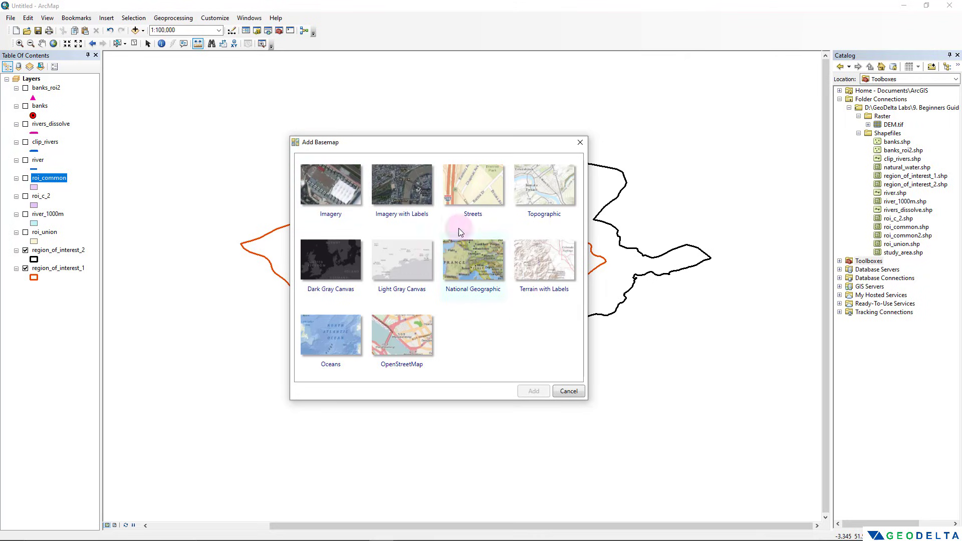
left_click(345, 179)
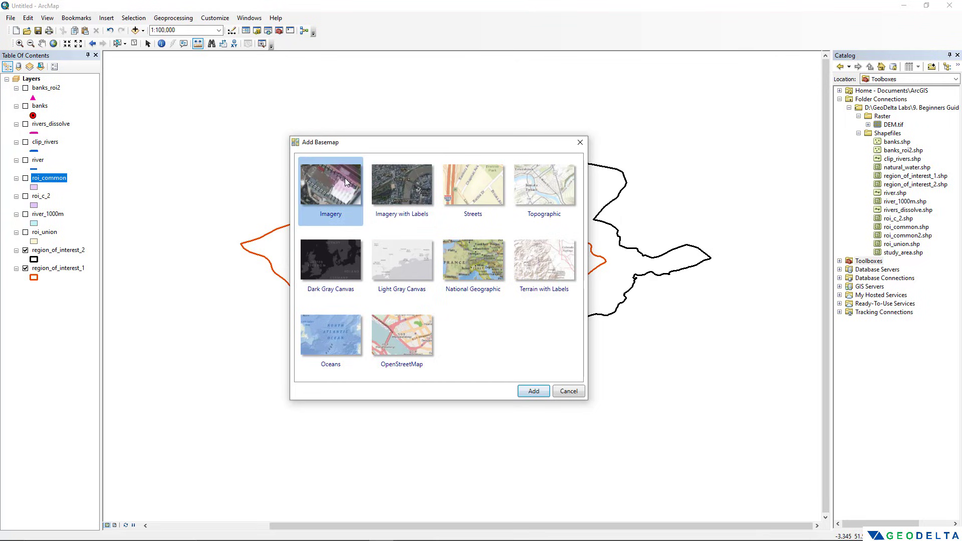
left_click(402, 184)
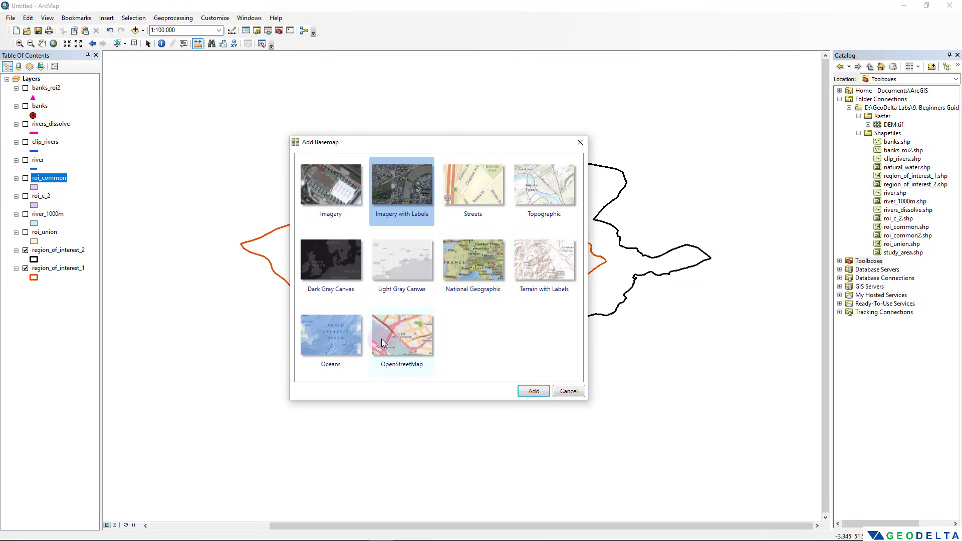
left_click(402, 335)
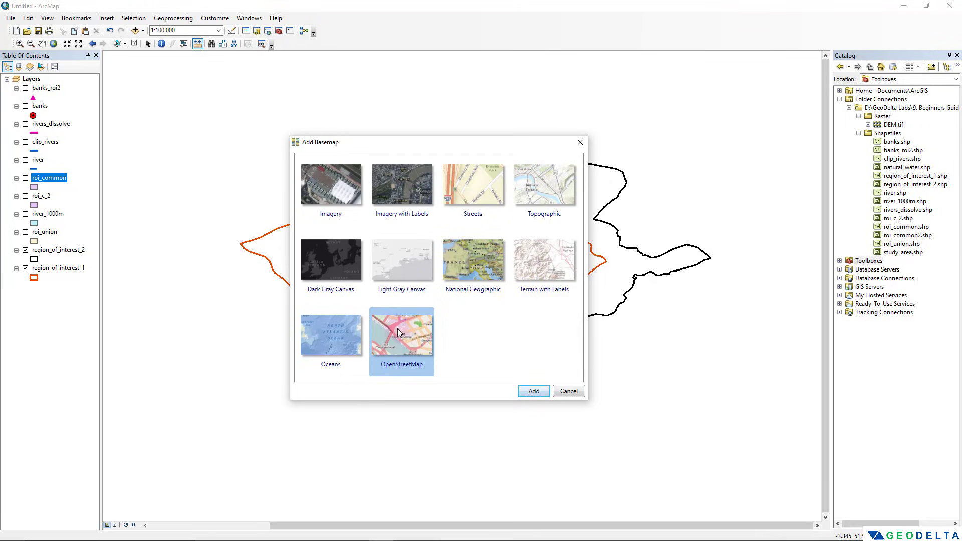
left_click(530, 393)
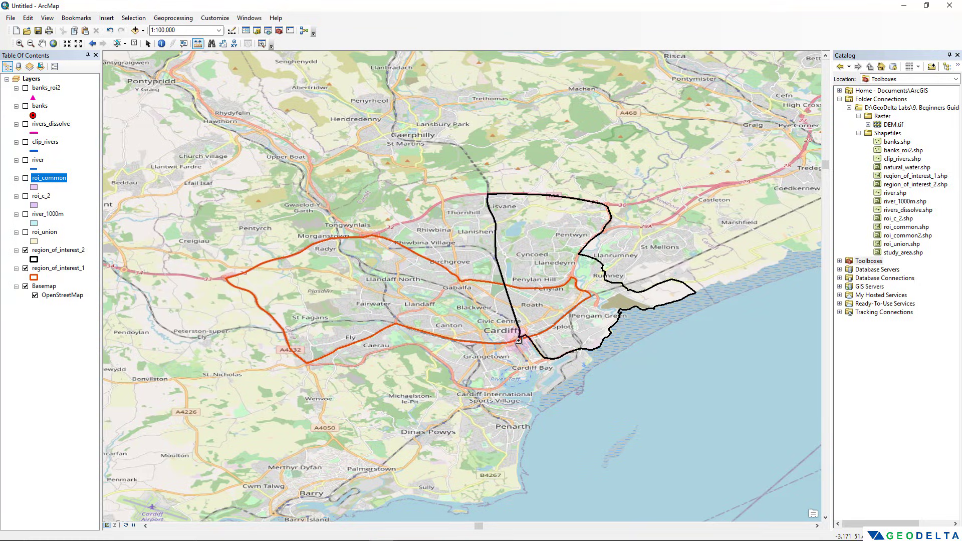
Step: Change the outline color of the region_of_interest_1 polygon to magenta-pink
scroll(506, 335, "up", 1)
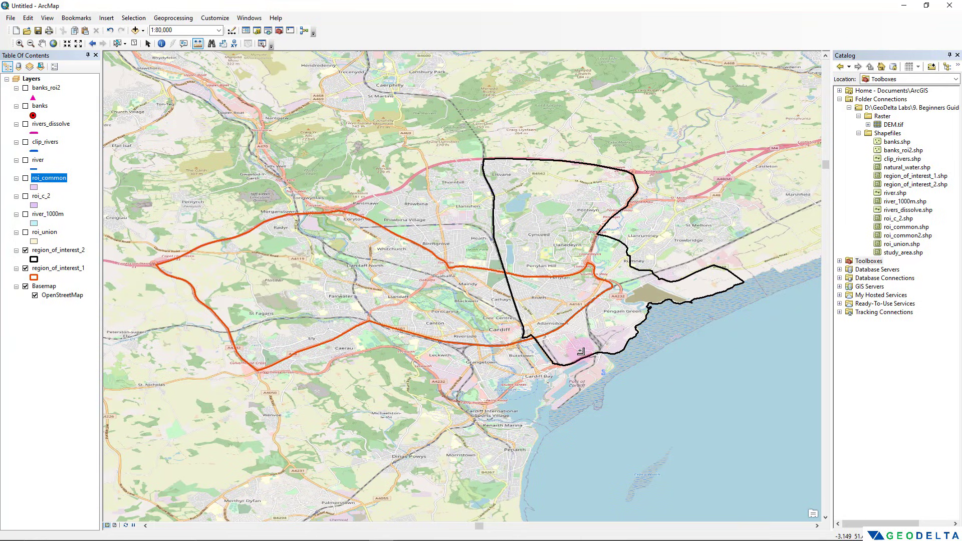
left_click(33, 277)
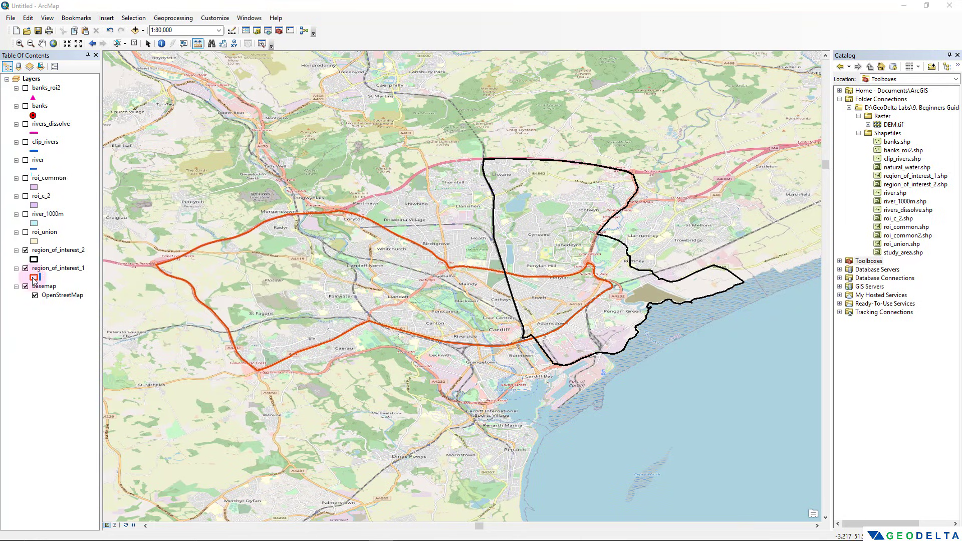
left_click(254, 294)
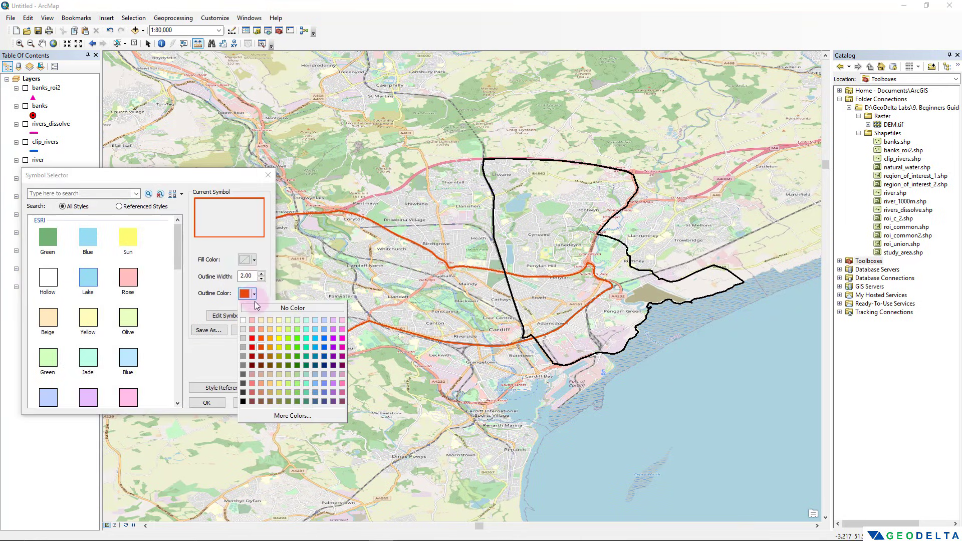
left_click(343, 347)
left_click(207, 404)
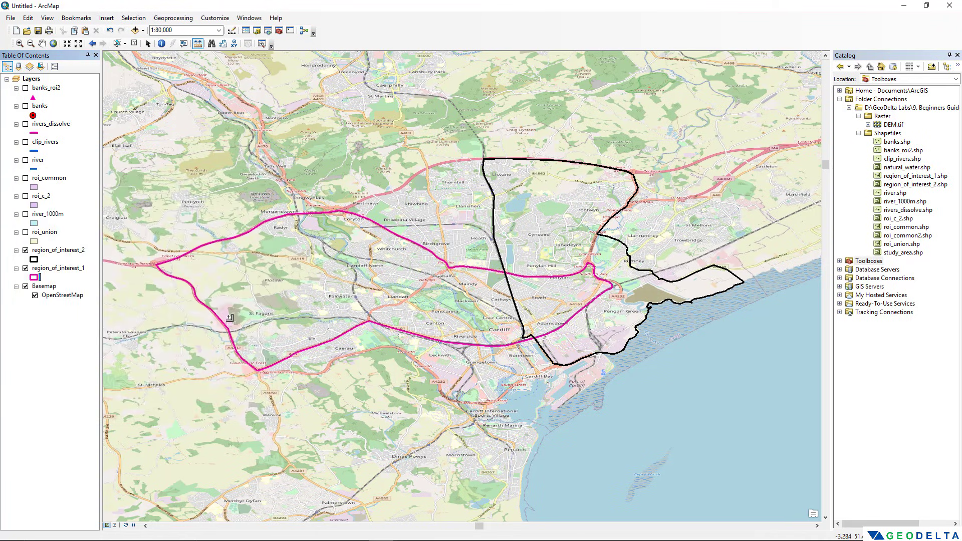
Step: View the regions' location on the wider basemap and return to the full extent of the region_of_interest_1 layer
left_click_drag(296, 248, 348, 270)
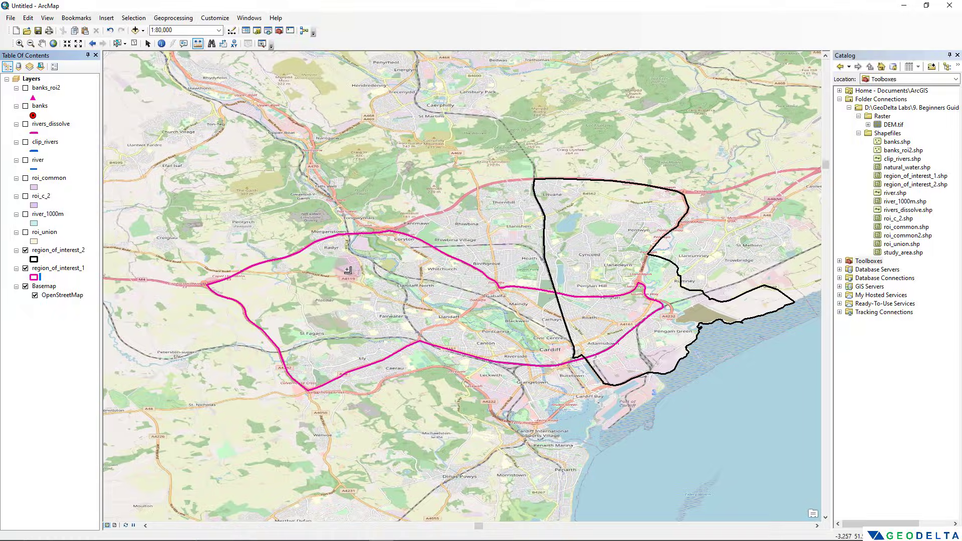
scroll(347, 270, "up", 10)
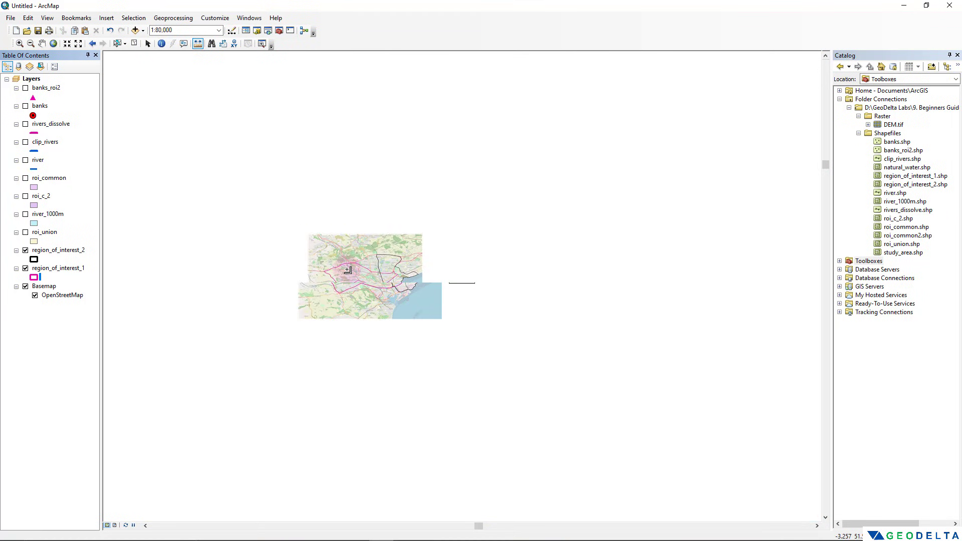
scroll(346, 332, "up", 2)
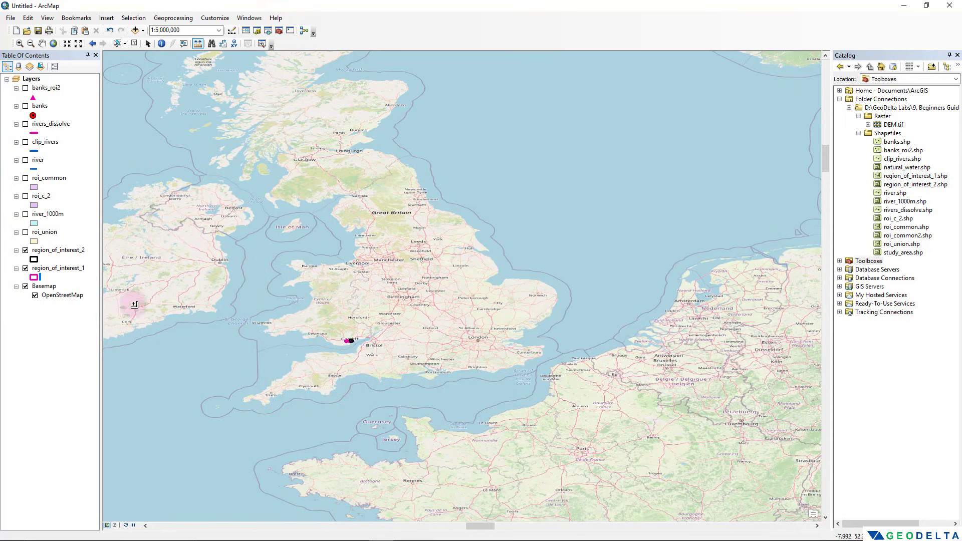
right_click(60, 271)
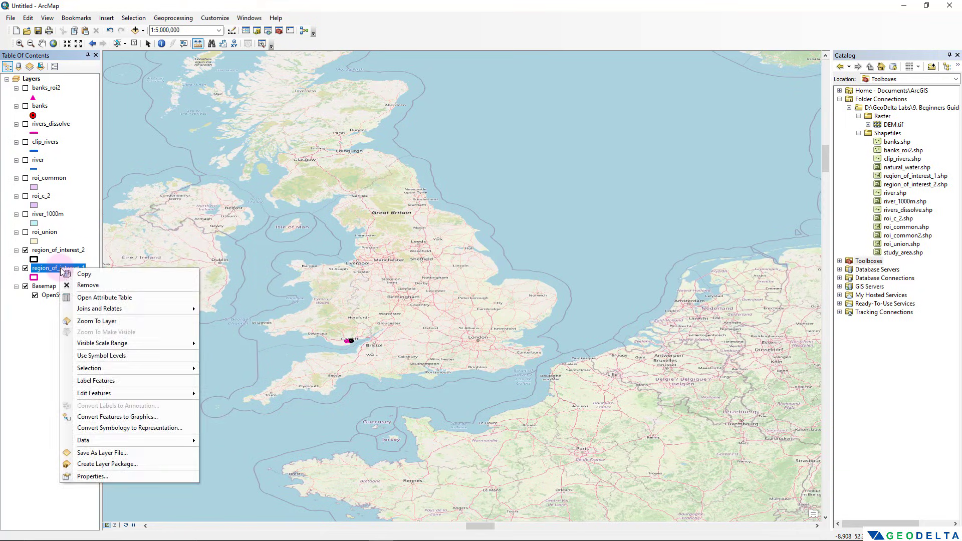
left_click(109, 321)
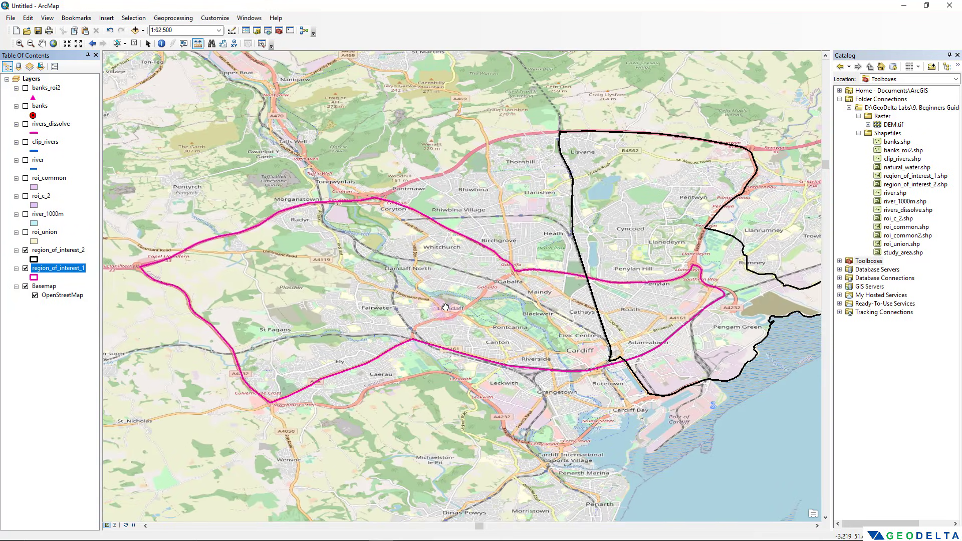
scroll(470, 303, "down", 2)
left_click_drag(456, 297, 404, 301)
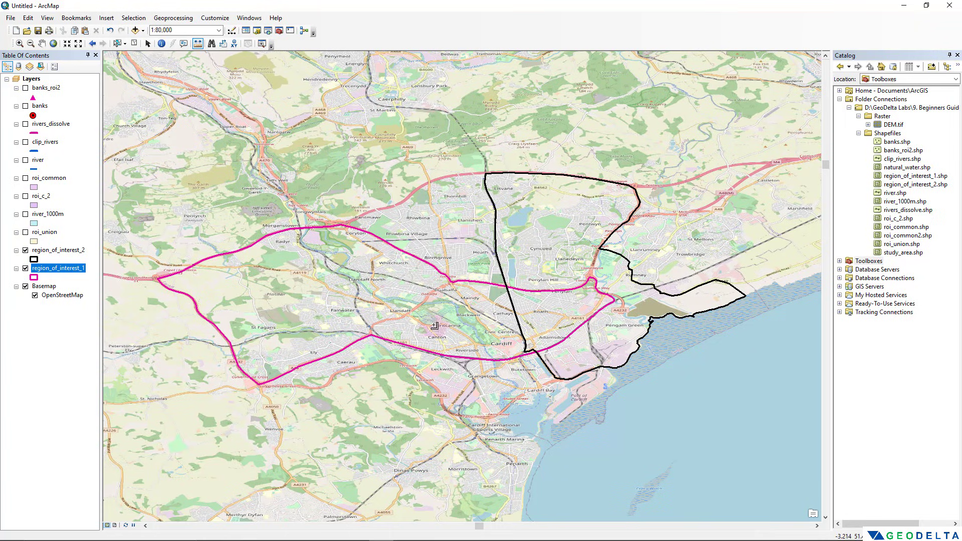
Step: Set the Basemap group layer's transparency to 35%
left_click(46, 287)
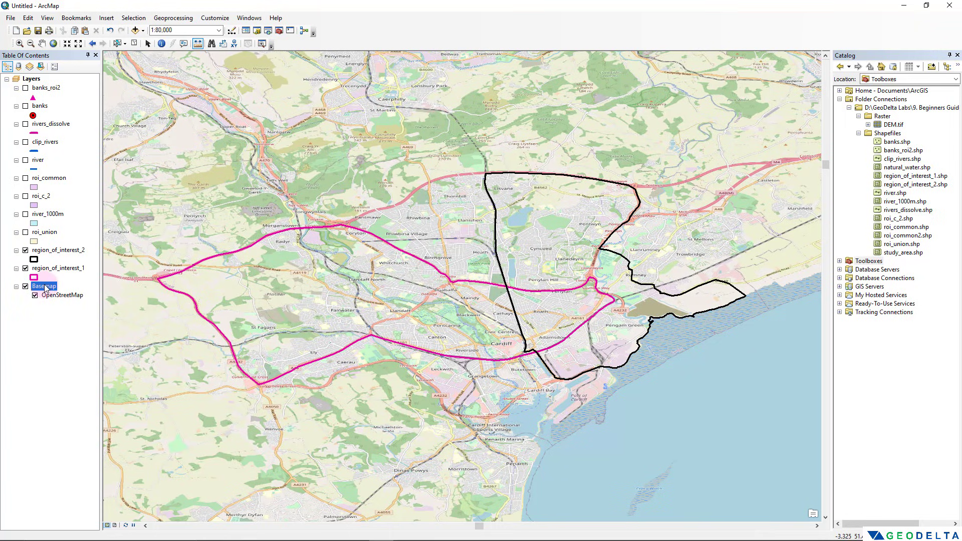
right_click(46, 287)
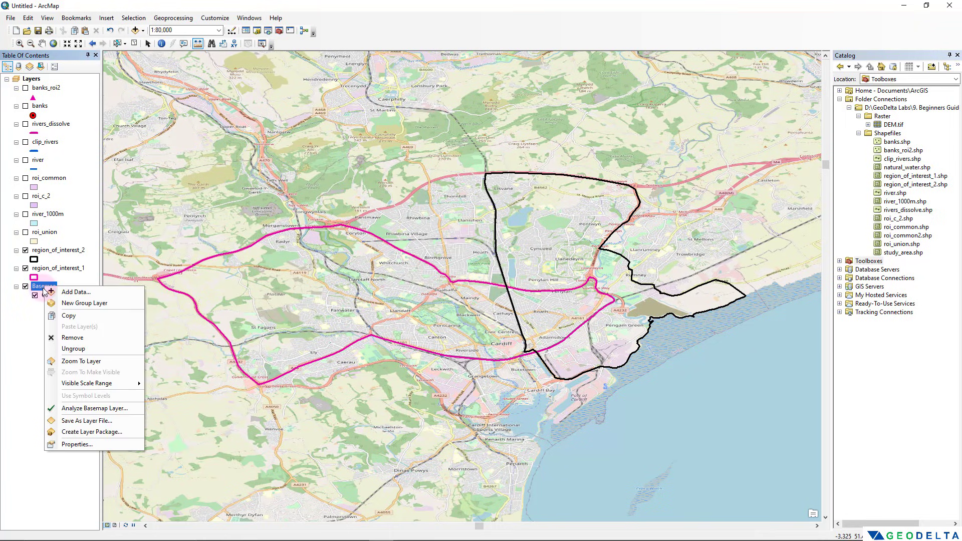
left_click(88, 445)
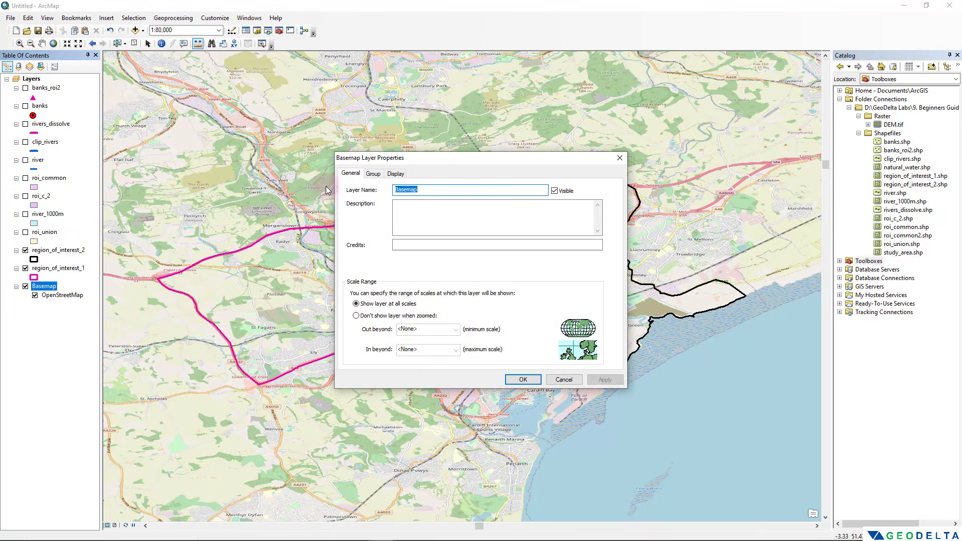
left_click(395, 174)
left_click_drag(391, 158, 669, 76)
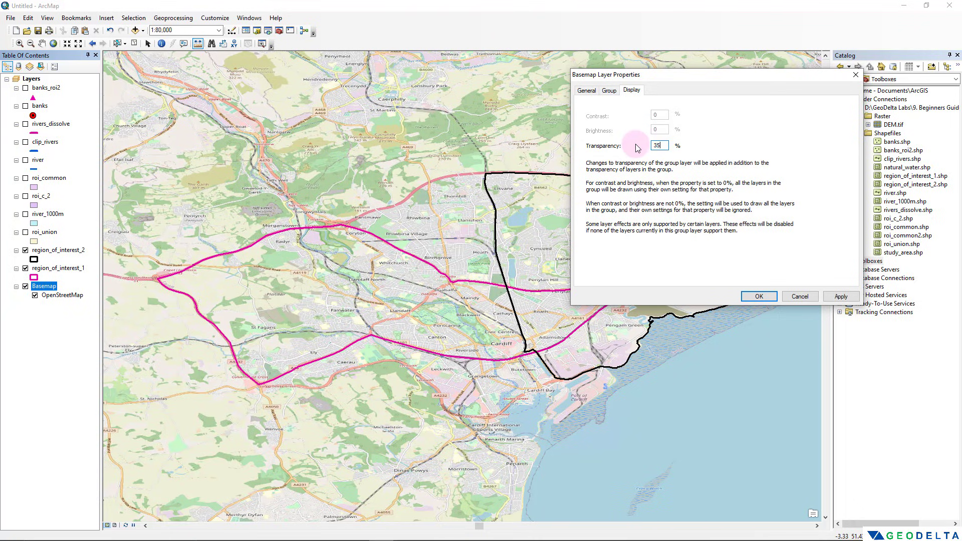
left_click(840, 297)
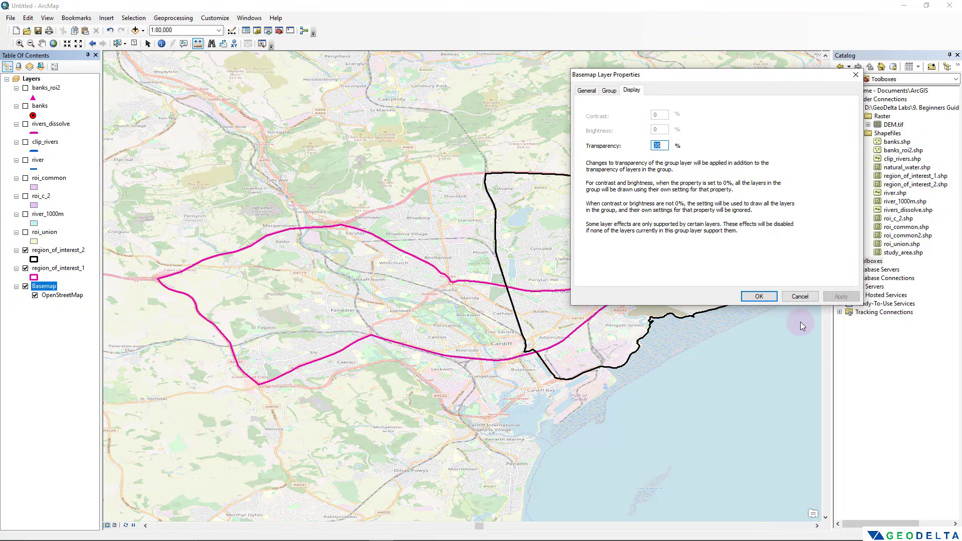
left_click(758, 297)
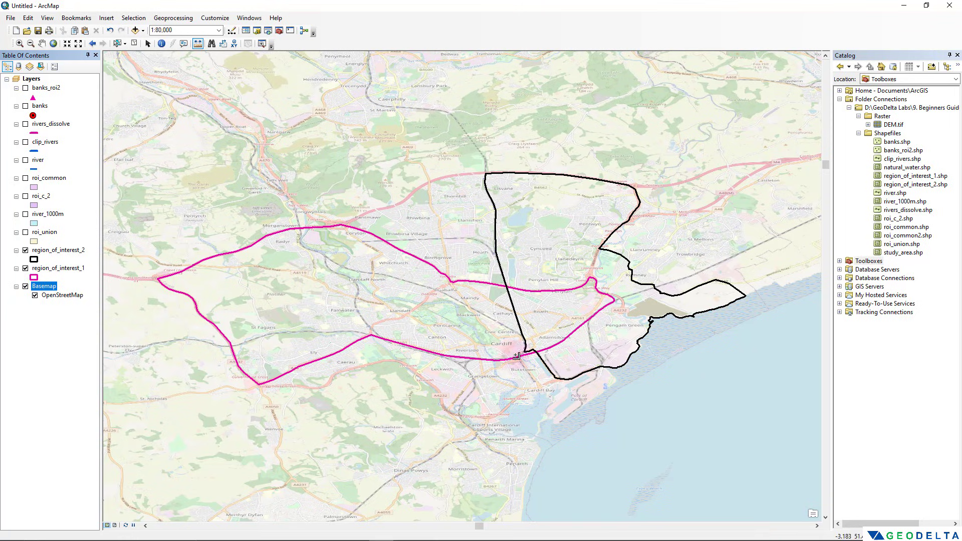
Step: Temporarily show the clip_rivers layer to compare its lines with the rivers on the basemap around Cardiff
scroll(517, 356, "up", 2)
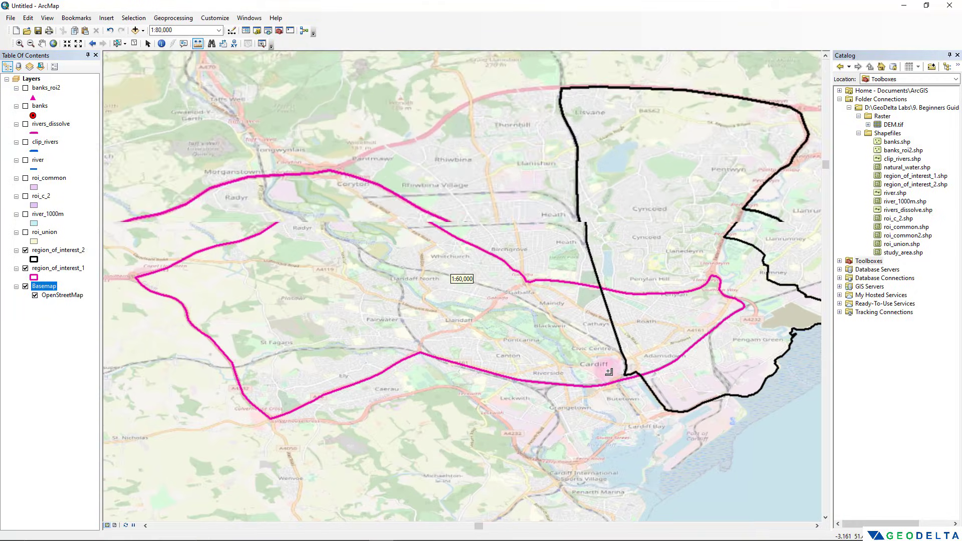
scroll(609, 372, "up", 3)
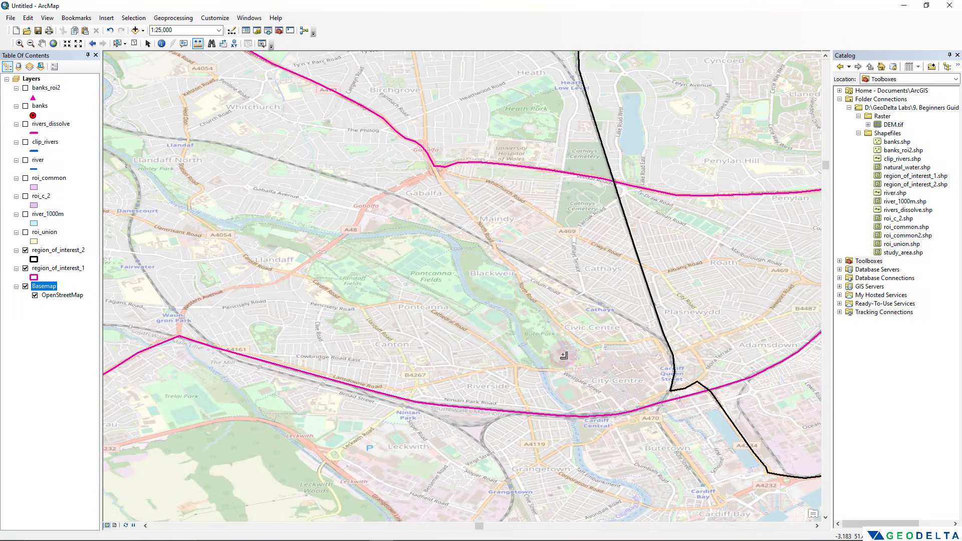
left_click_drag(562, 357, 571, 269)
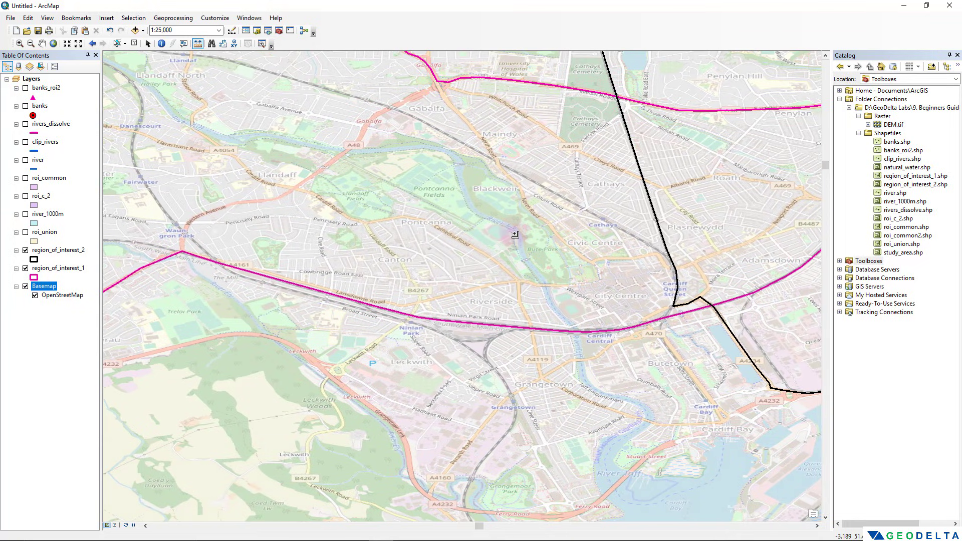
left_click(26, 143)
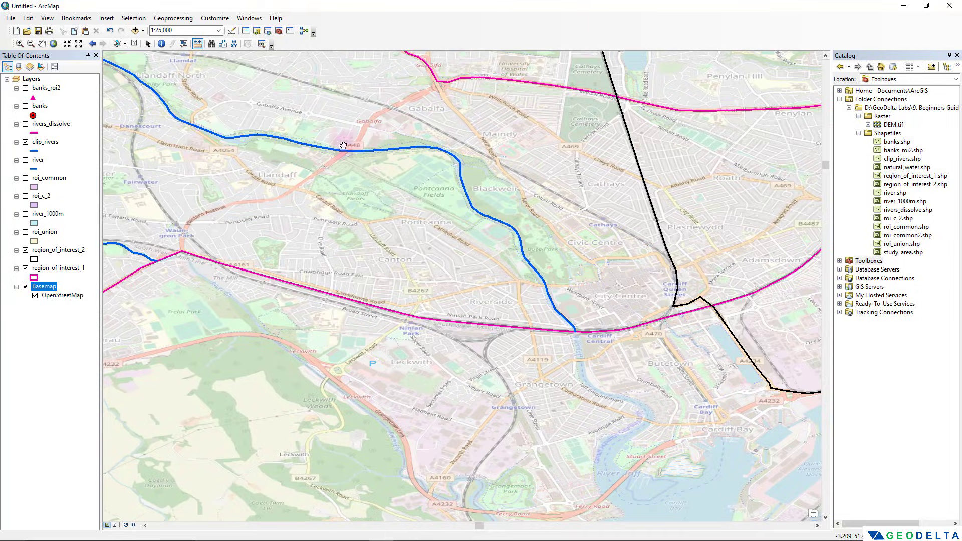
left_click_drag(344, 146, 445, 418)
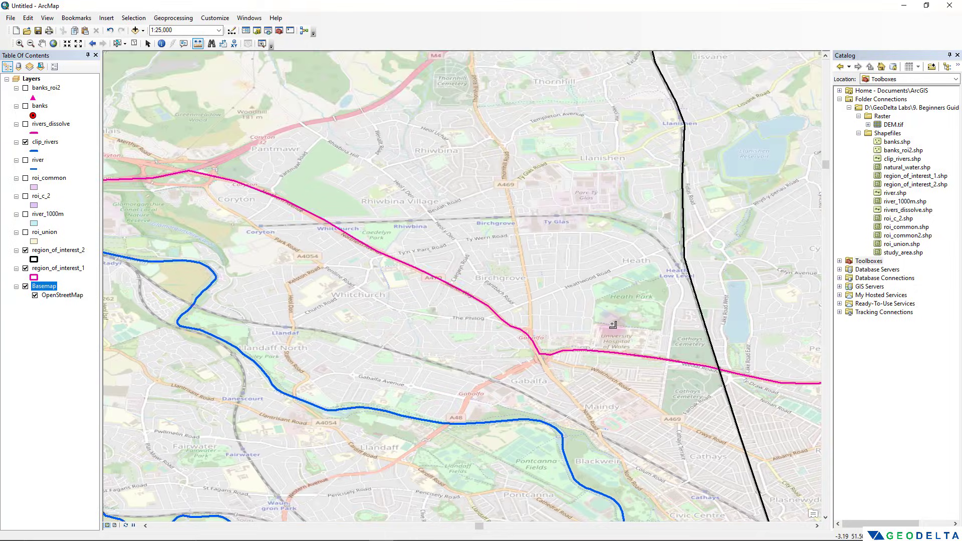
scroll(613, 280, "down", 4)
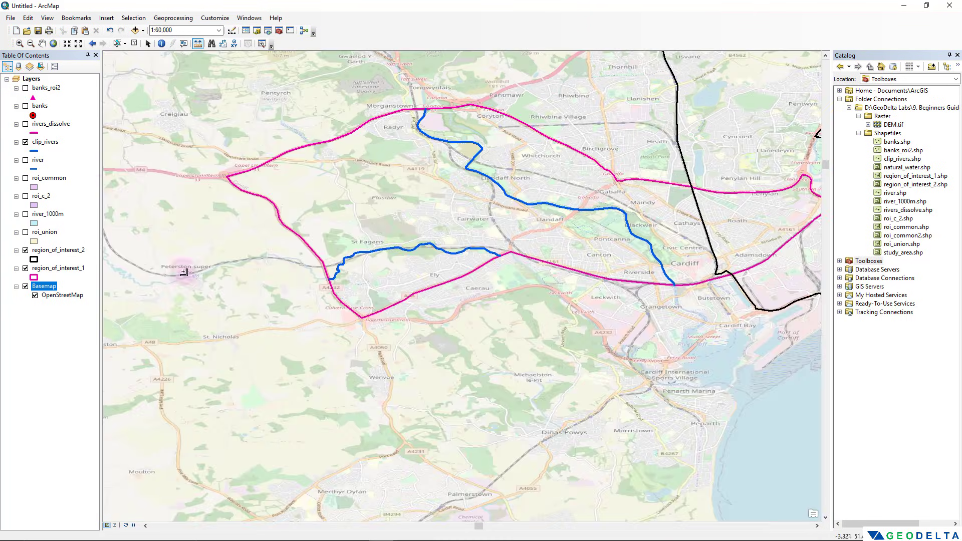
left_click(25, 143)
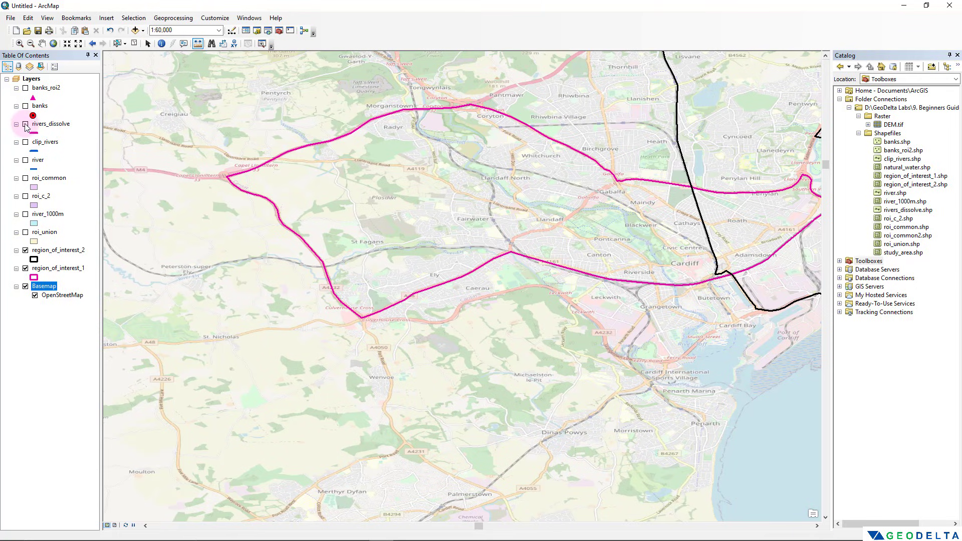
Step: Toggle the rivers_dissolve and river layers to compare their lines with the basemap, leaving both hidden
left_click(25, 125)
left_click(25, 124)
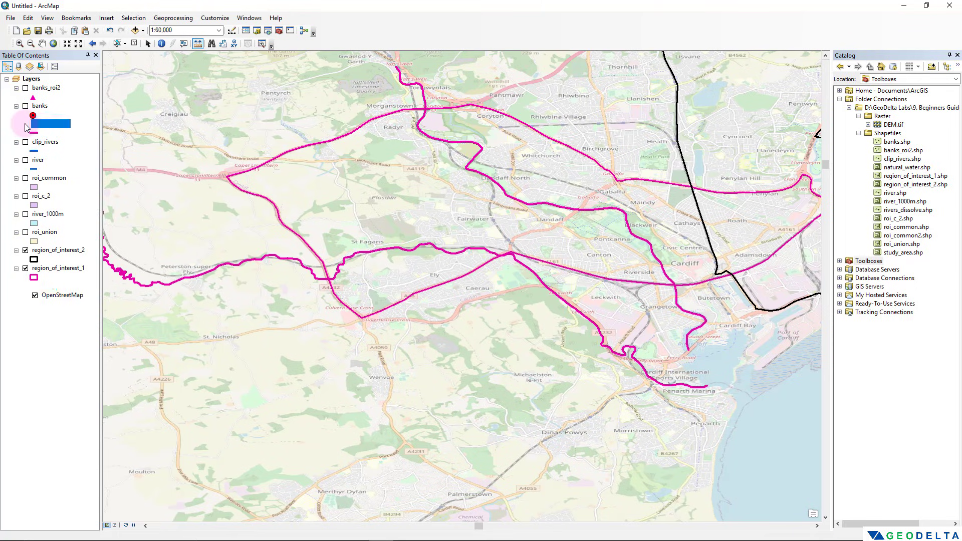
left_click(25, 160)
scroll(706, 346, "up", 3)
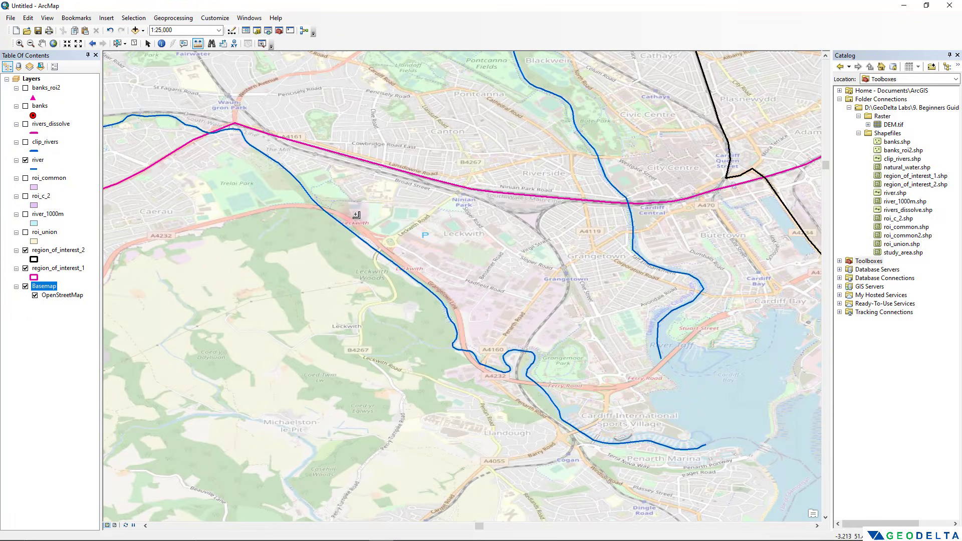
left_click(25, 160)
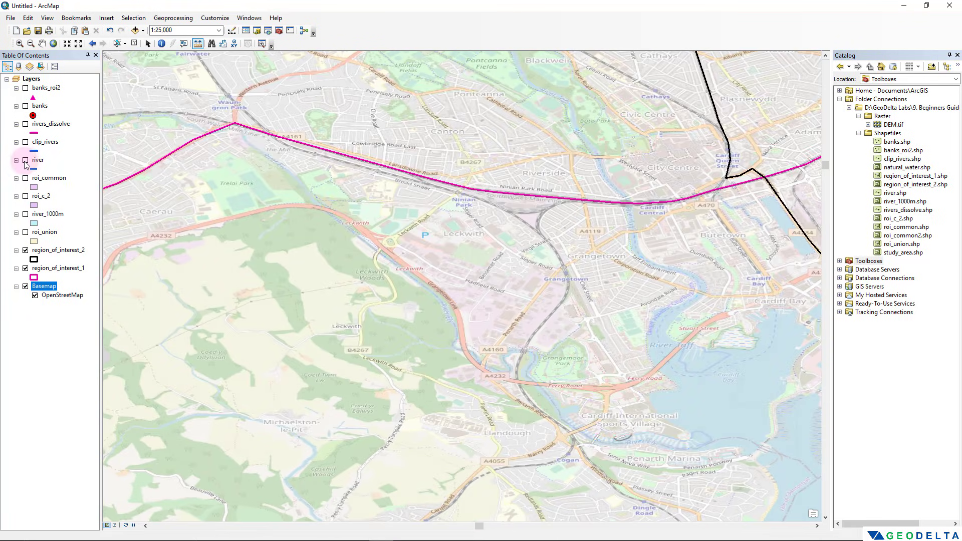
left_click(25, 161)
left_click(25, 161)
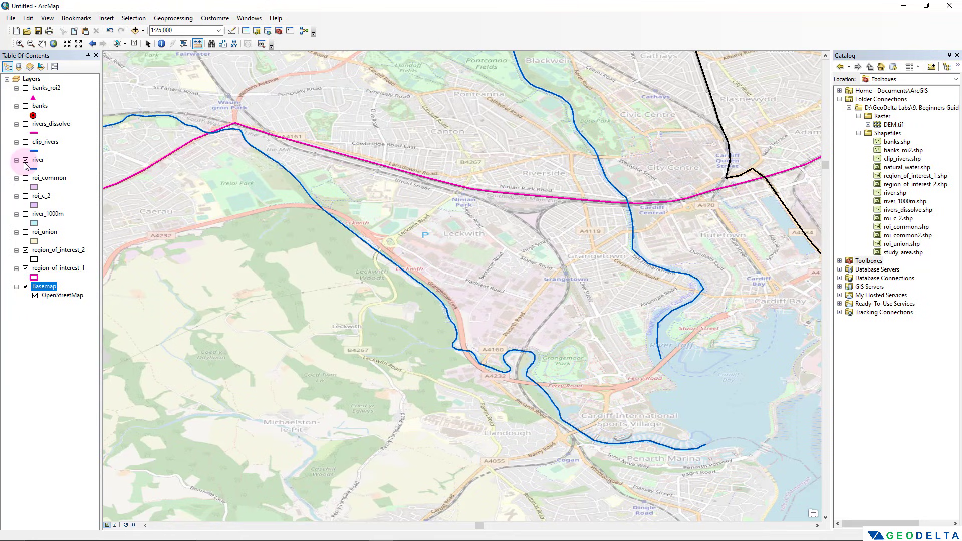
left_click(25, 161)
scroll(581, 326, "up", 4)
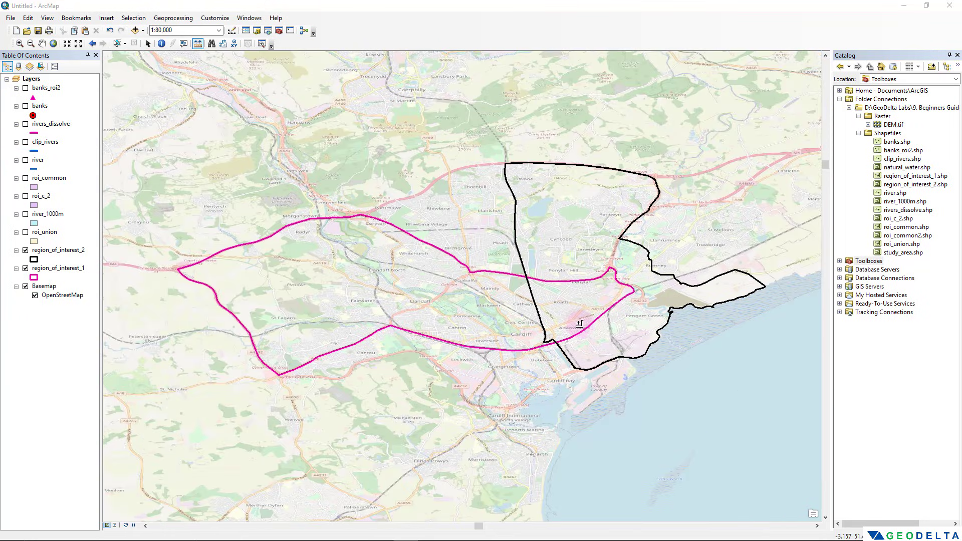
left_click_drag(573, 320, 575, 341)
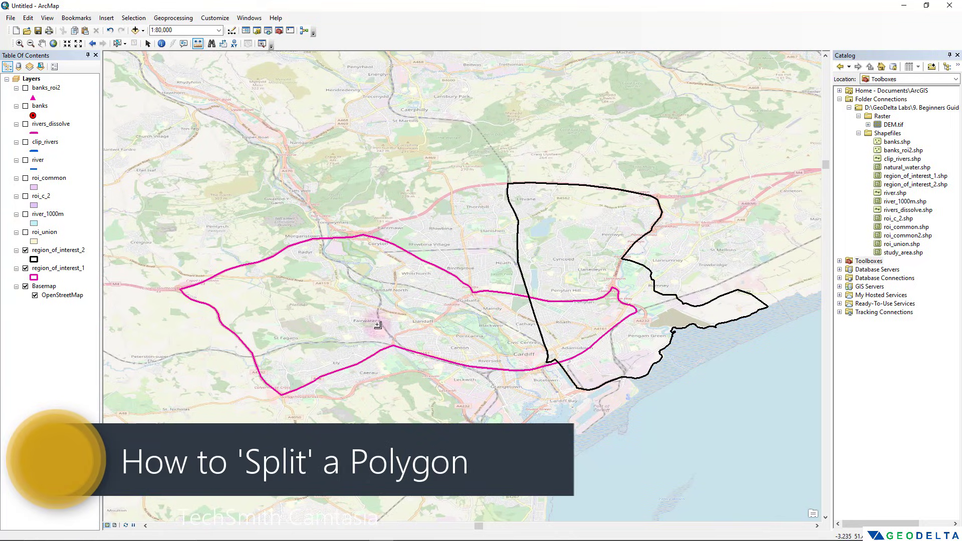
scroll(395, 313, "up", 1)
scroll(395, 313, "up", 1)
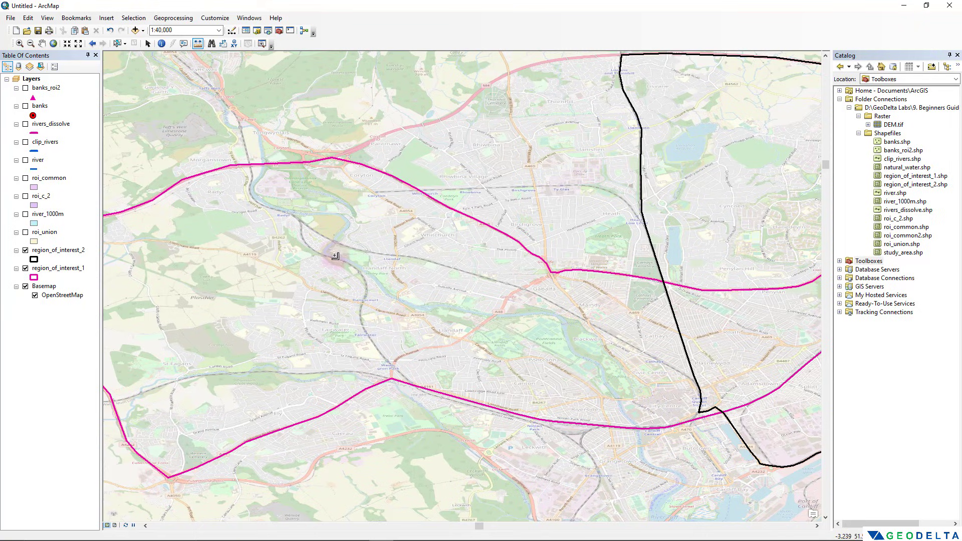
scroll(300, 223, "down", 3)
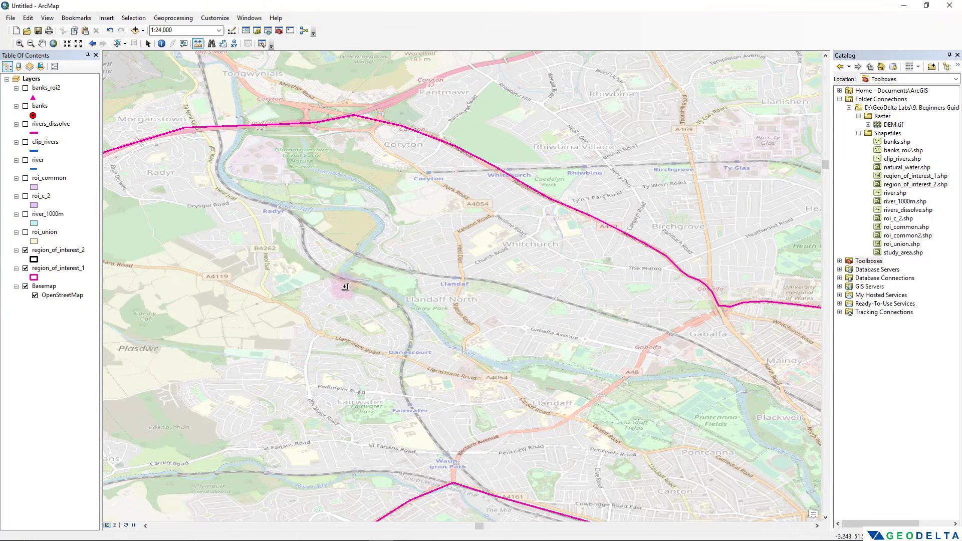
scroll(445, 295, "down", 3)
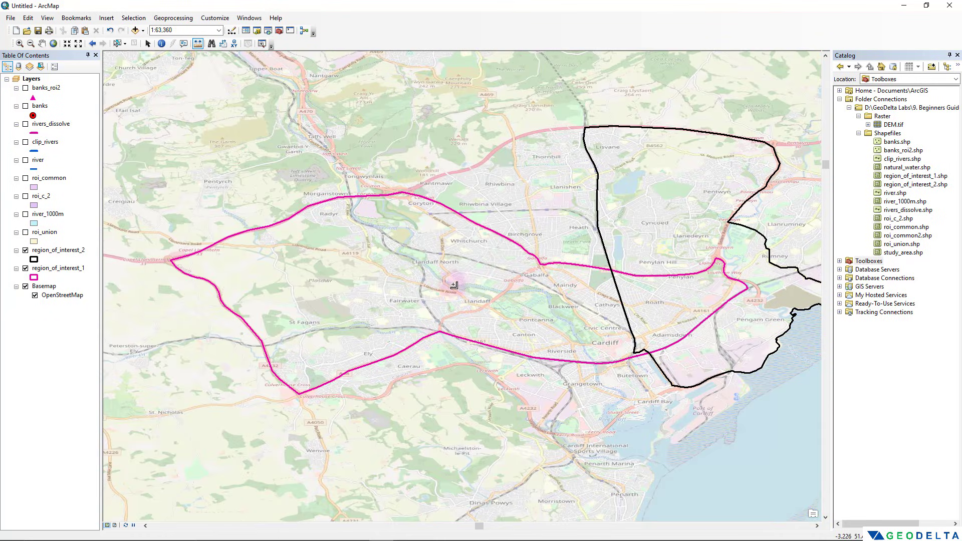
Step: Hide the region_of_interest_1 and region_of_interest_2 layers and show the roi_union layer over the basemap
left_click(25, 269)
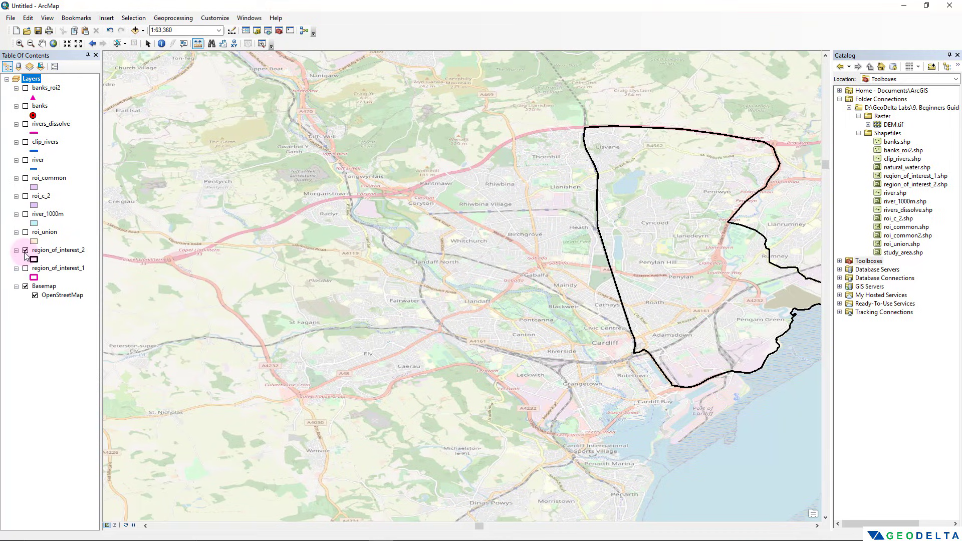
left_click(26, 250)
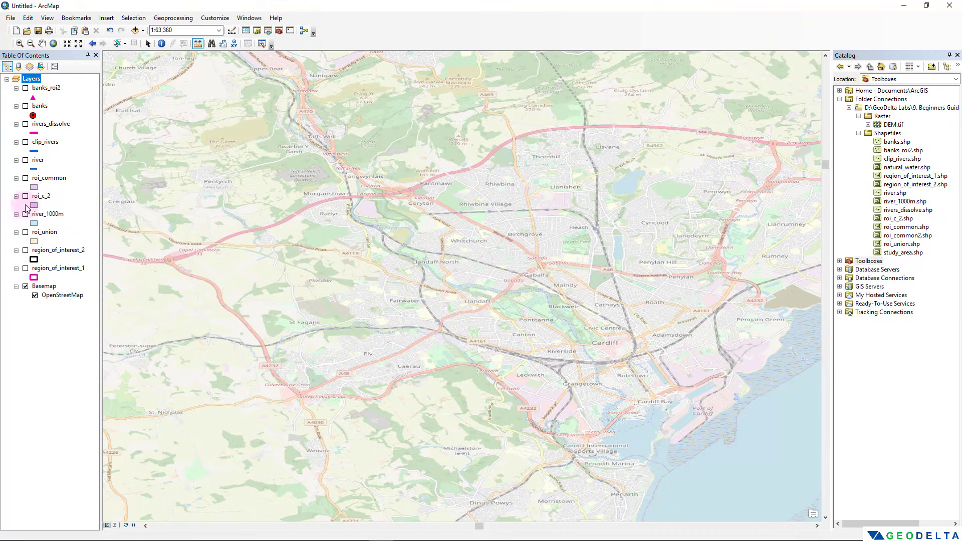
left_click(25, 178)
left_click(25, 179)
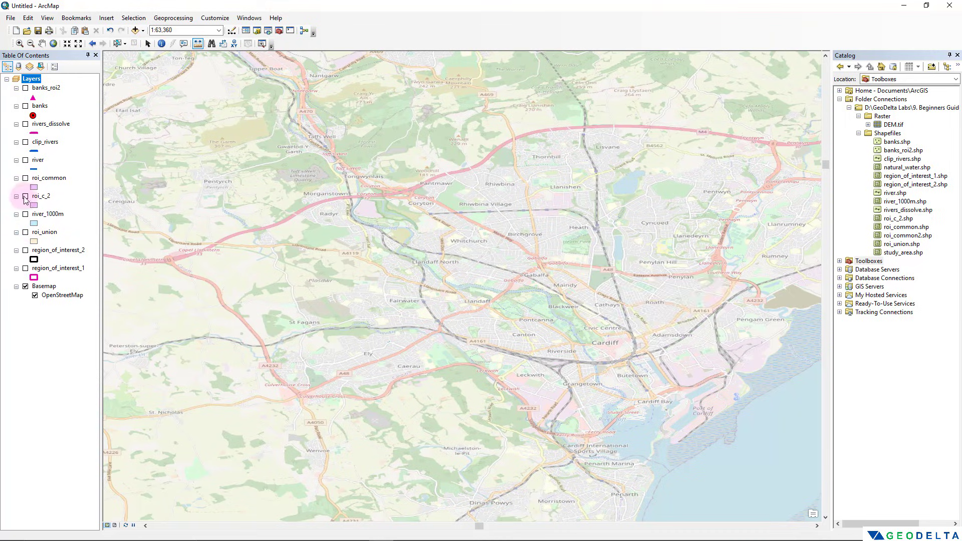
left_click(25, 232)
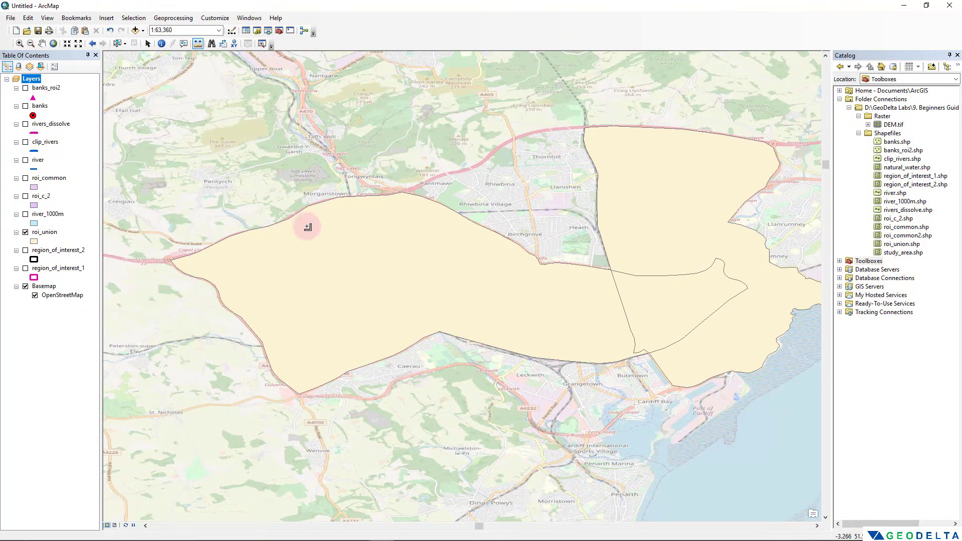
Step: Symbolize the roi_union layer with no fill color and a thicker bright blue outline
left_click(35, 242)
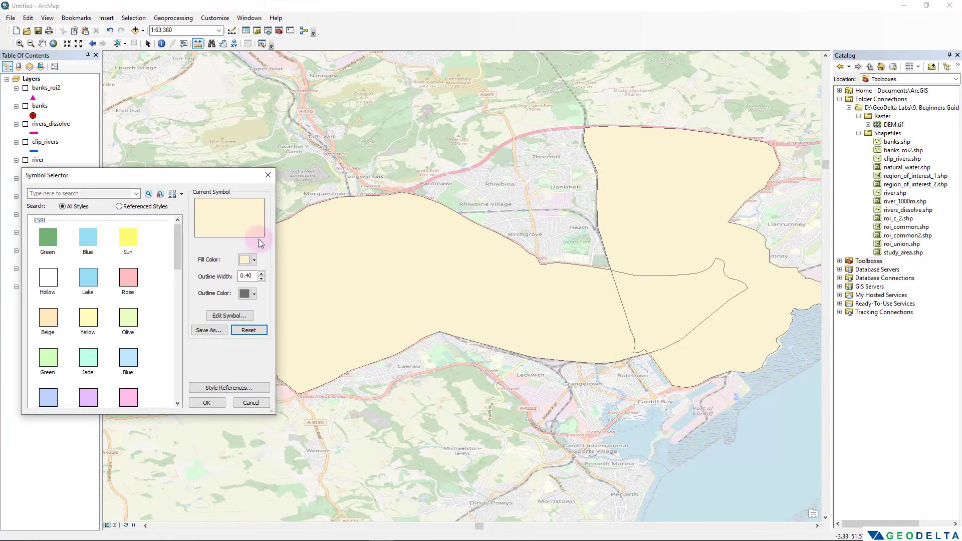
left_click(251, 260)
left_click(278, 276)
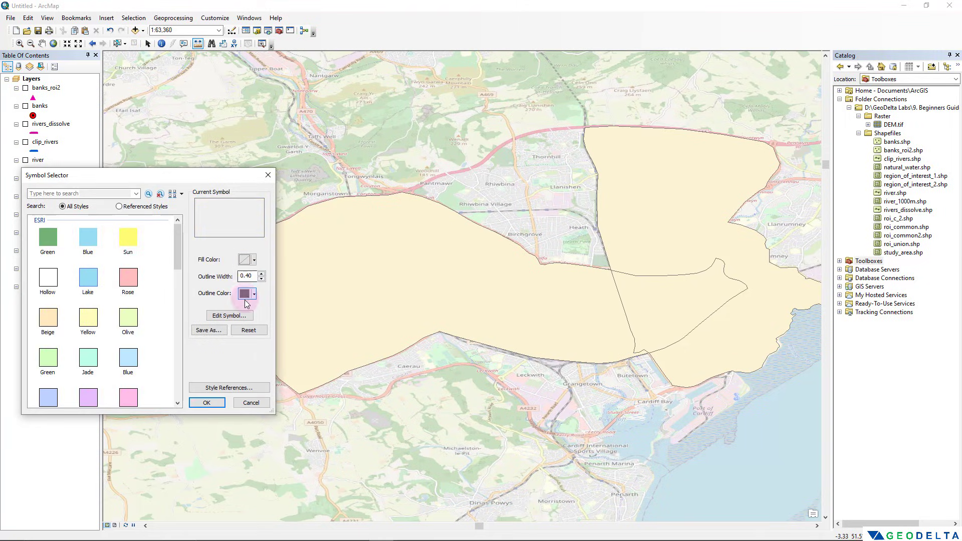
left_click(254, 294)
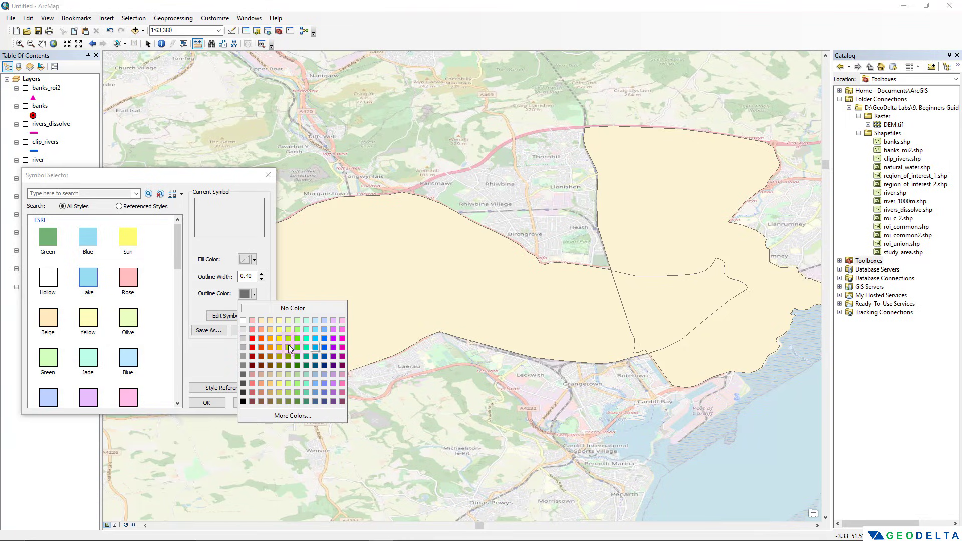
left_click(321, 347)
left_click(261, 273)
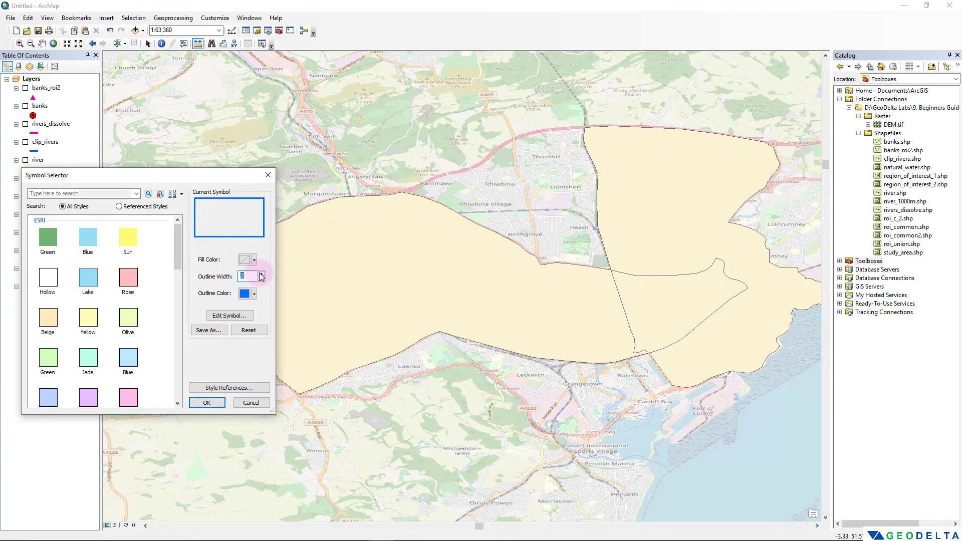
left_click(260, 274)
left_click(215, 404)
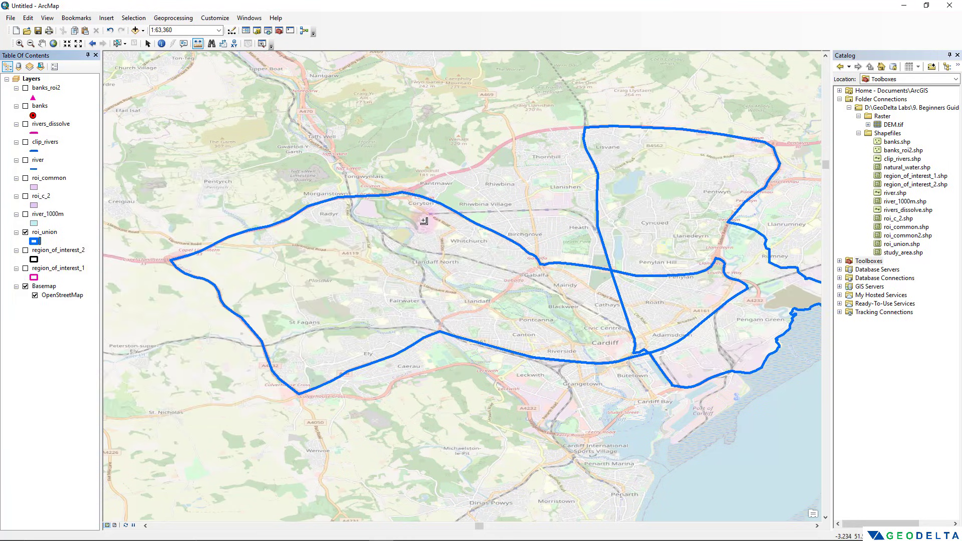
Step: Start an edit session on the roi_union layer and dock the Editor toolbar beside the standard toolbar
left_click_drag(424, 221, 396, 207)
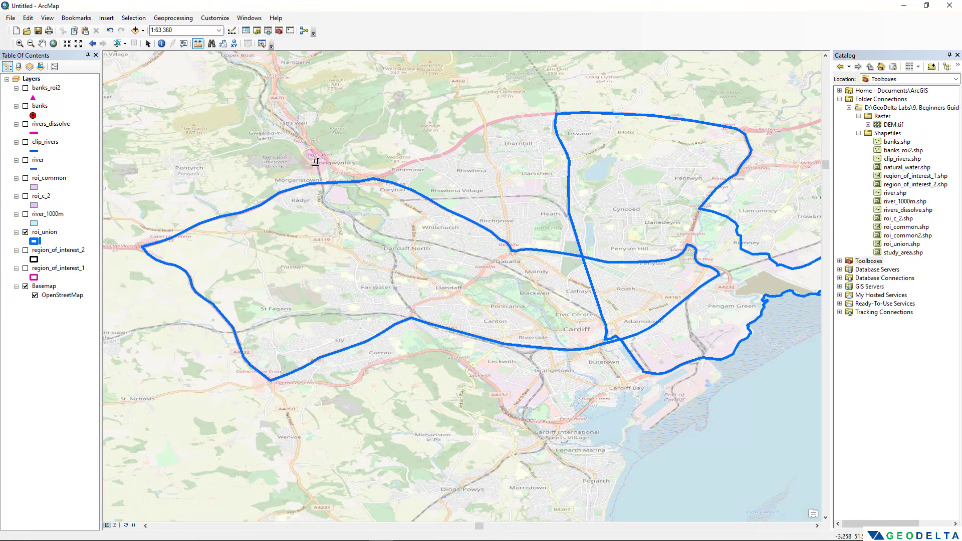
scroll(380, 229, "up", 2)
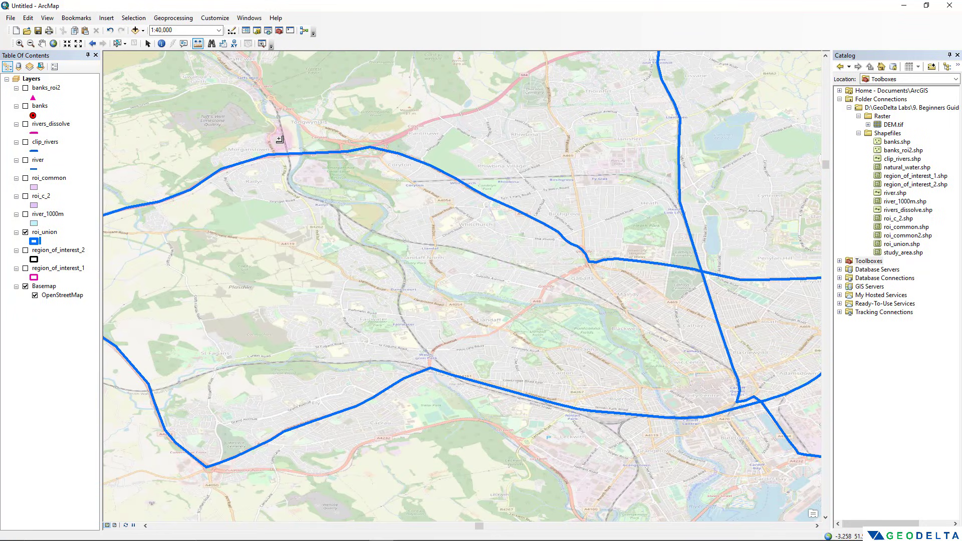
left_click_drag(216, 220, 298, 243)
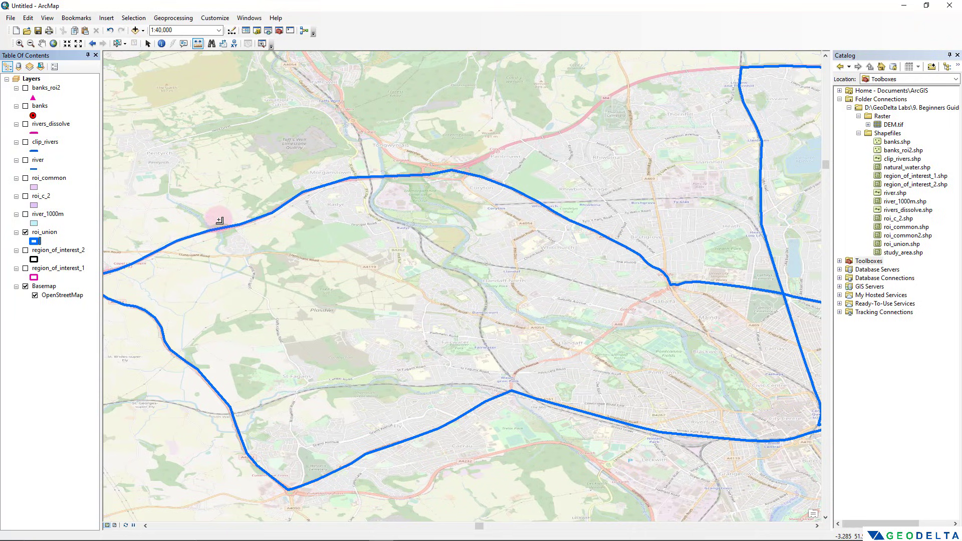
left_click(47, 233)
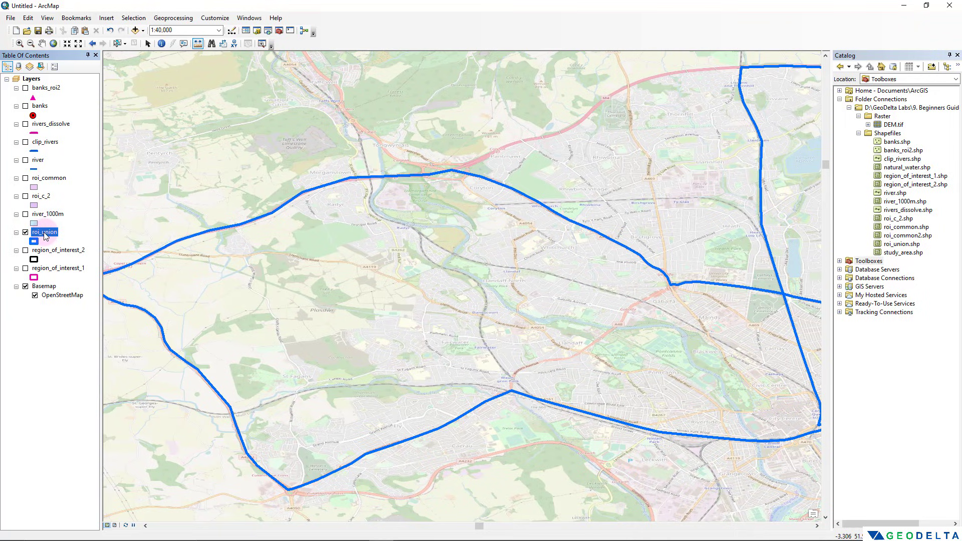
right_click(46, 236)
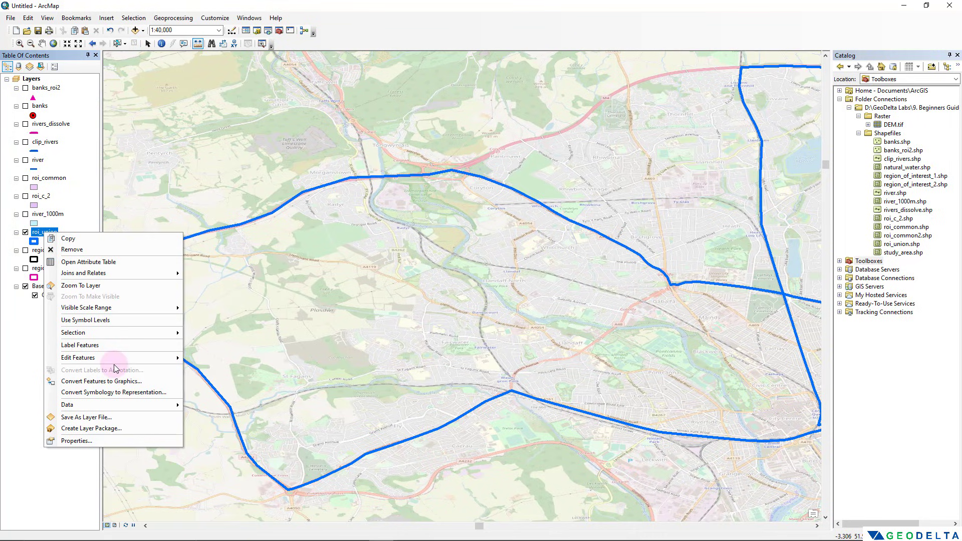
mouse_move(115, 360)
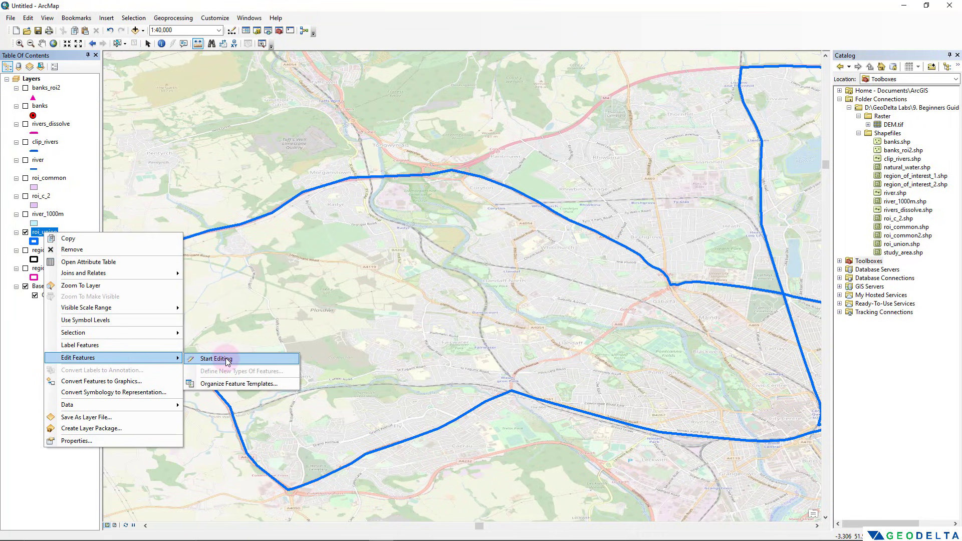
left_click(221, 358)
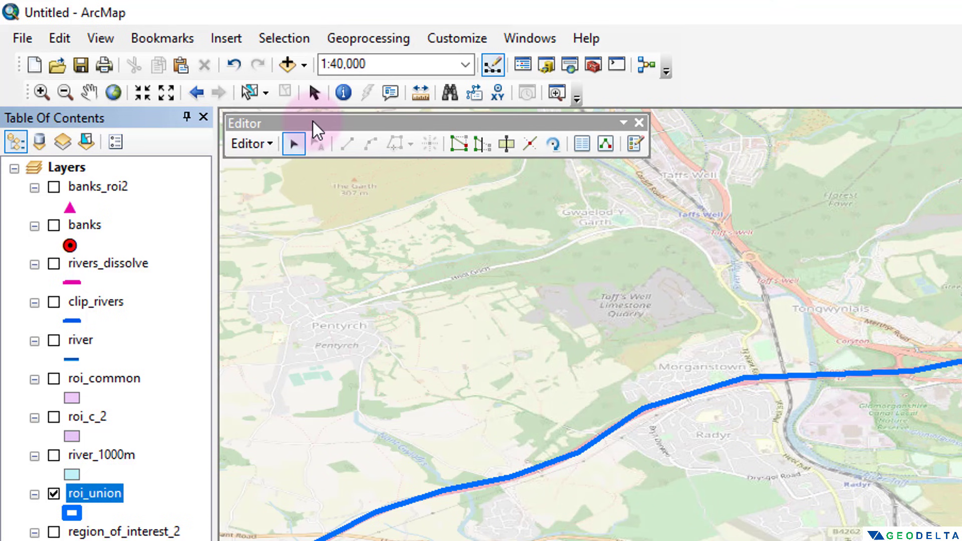
left_click_drag(313, 121, 724, 182)
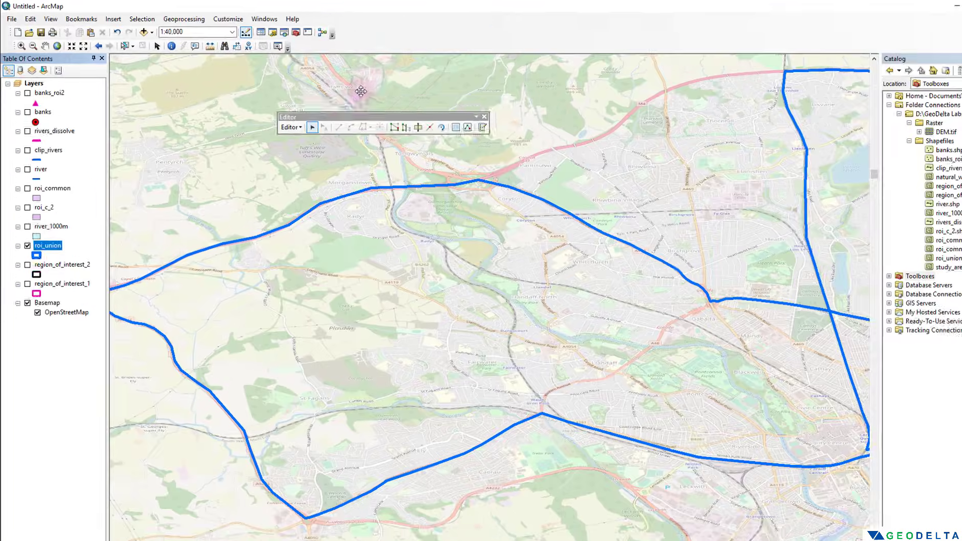
left_click_drag(361, 91, 477, 30)
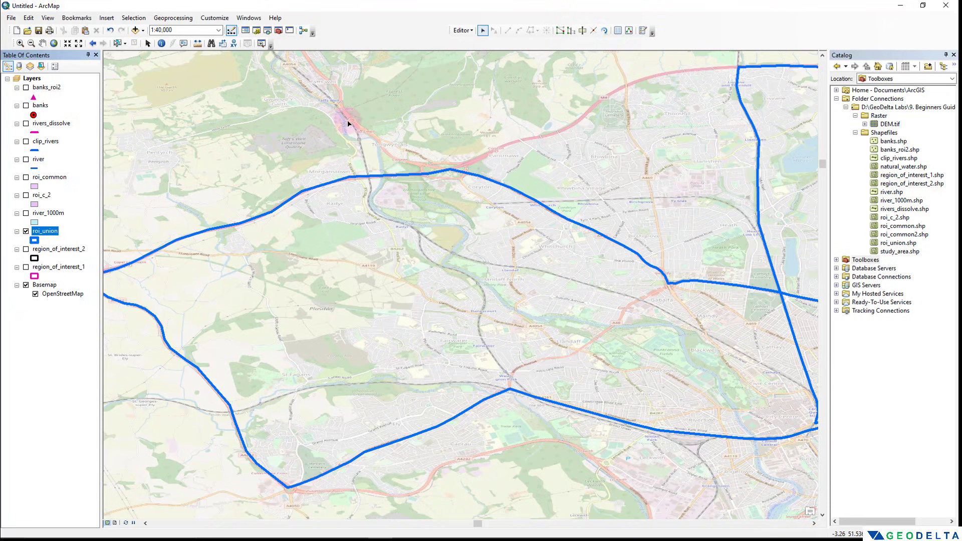
Step: Check the roi_union polygons by selecting each attribute table record in turn, clear the selection and close the table
right_click(45, 231)
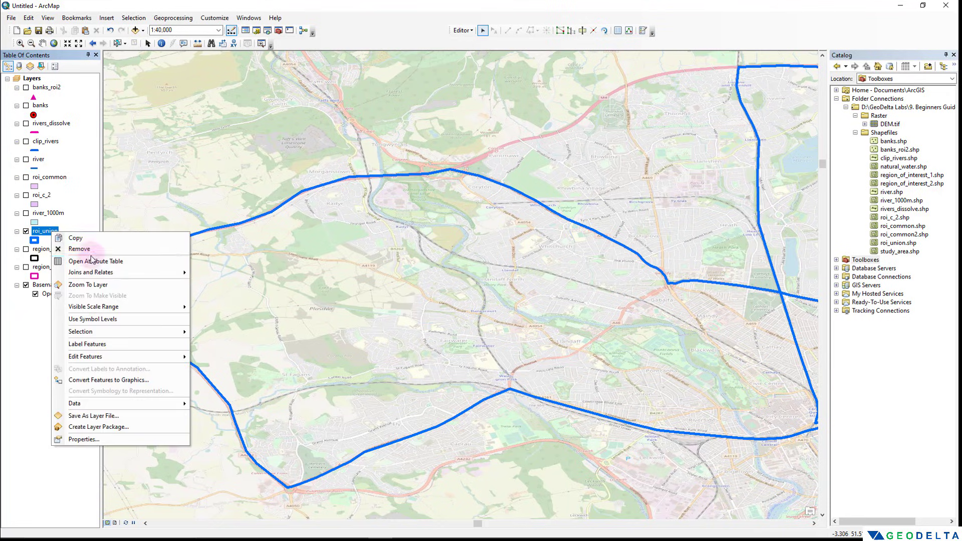
left_click(89, 261)
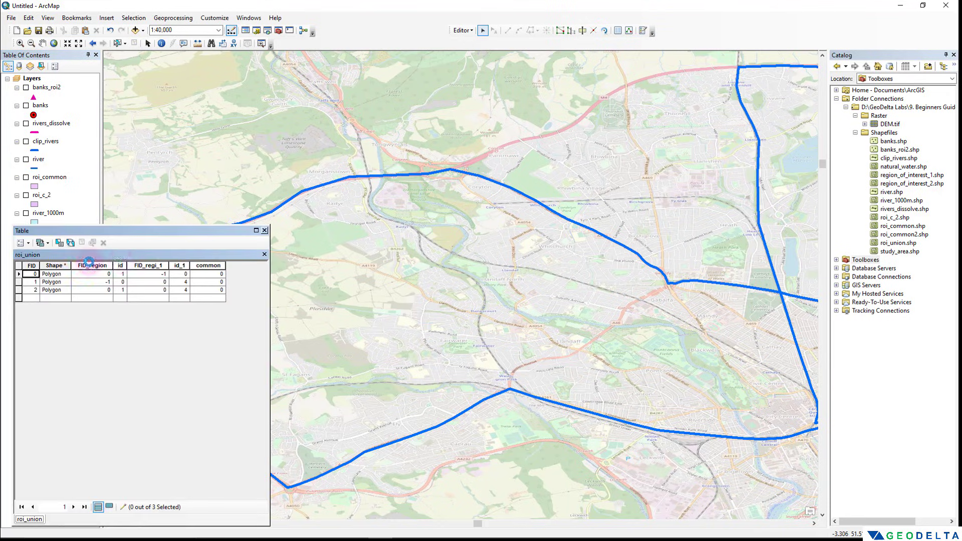
left_click(19, 275)
left_click(18, 282)
left_click(18, 290)
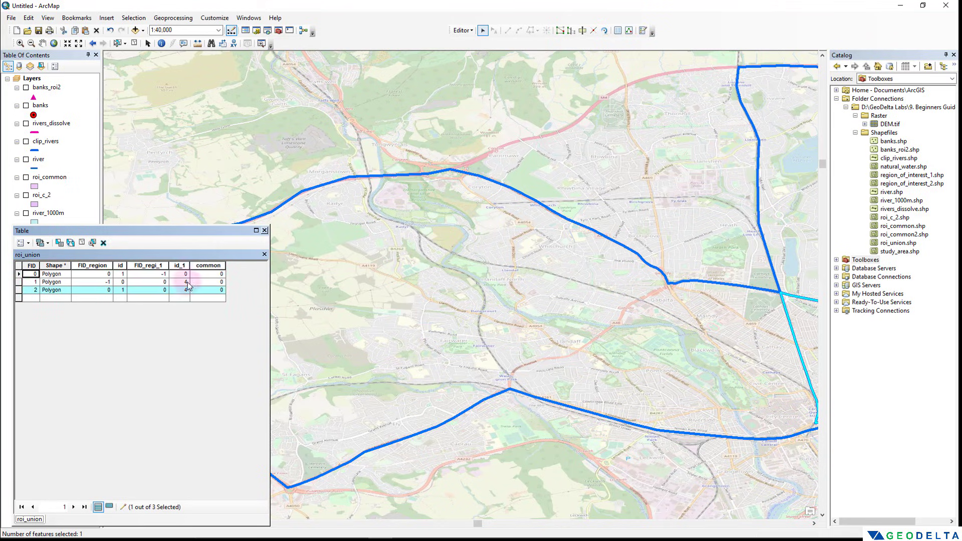
left_click(81, 243)
left_click(264, 231)
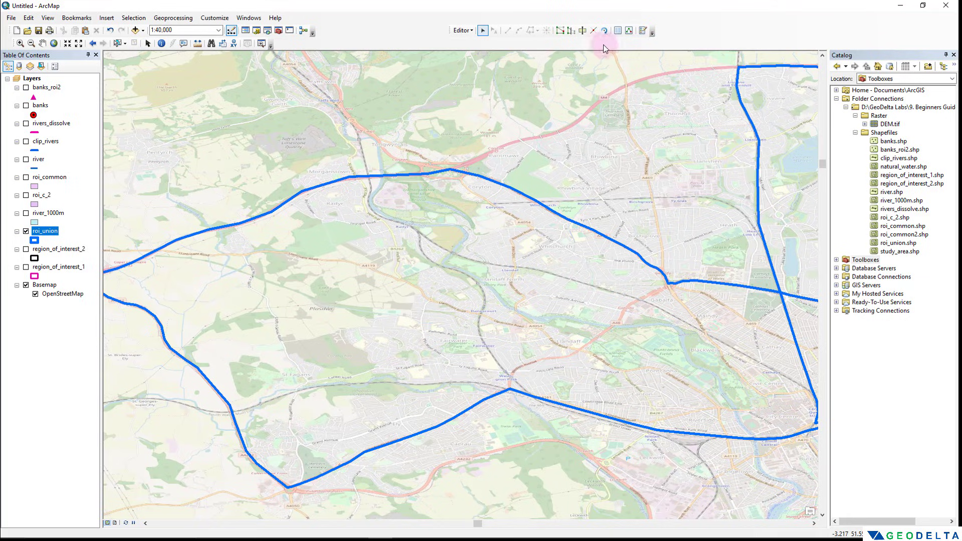
Step: Try the Cut Polygons tool without a selection, and select the FID 0 polygon through the roi_union attribute table
left_click(581, 31)
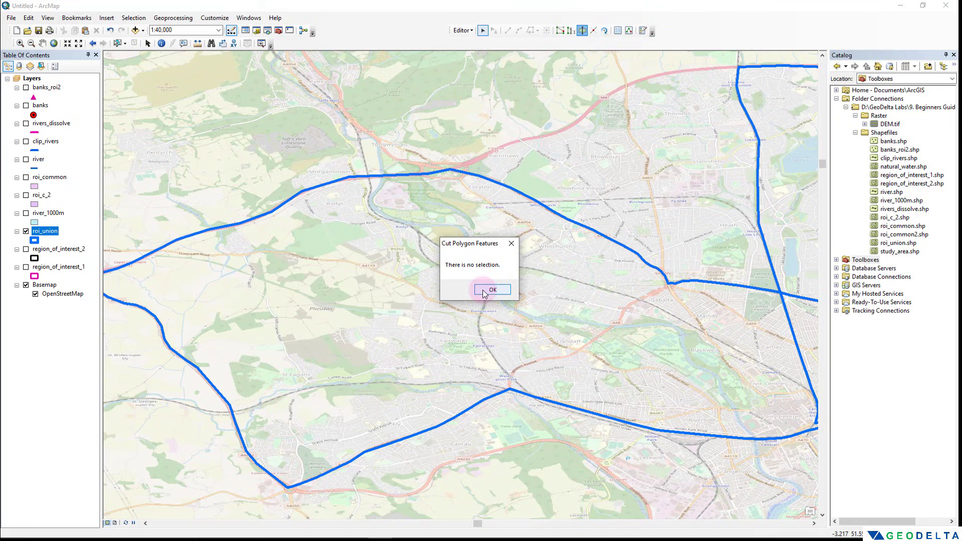
left_click(484, 292)
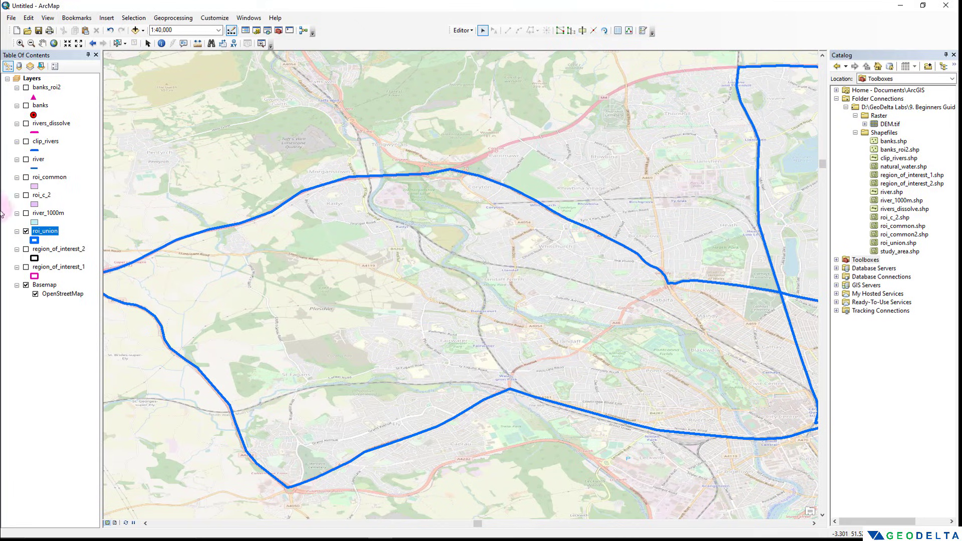
right_click(48, 231)
left_click(77, 258)
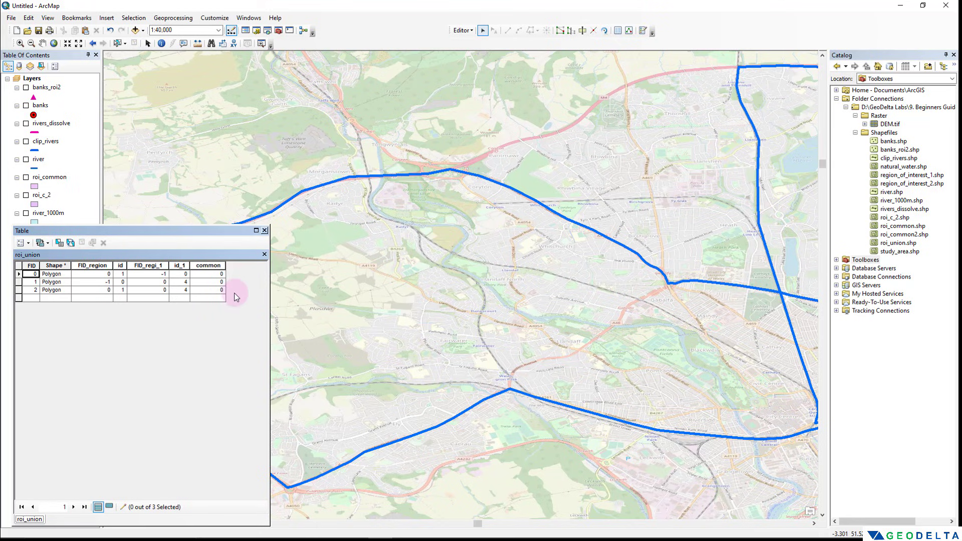
left_click_drag(270, 294, 198, 291)
left_click(19, 274)
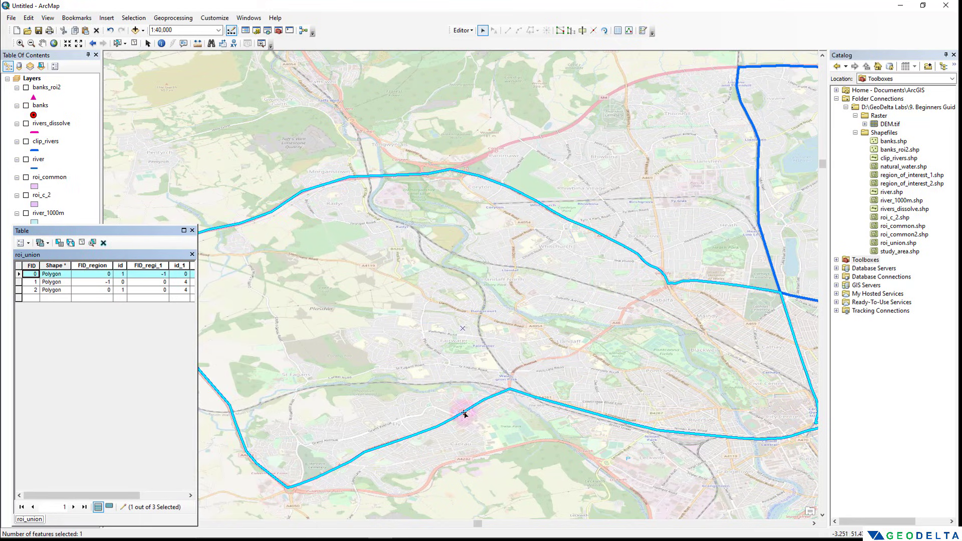
Step: Cut the selected FID 0 polygon along the railway with Cut Polygons, from north of its boundary near Radyr through Fairwater to beyond its southern boundary
left_click(582, 31)
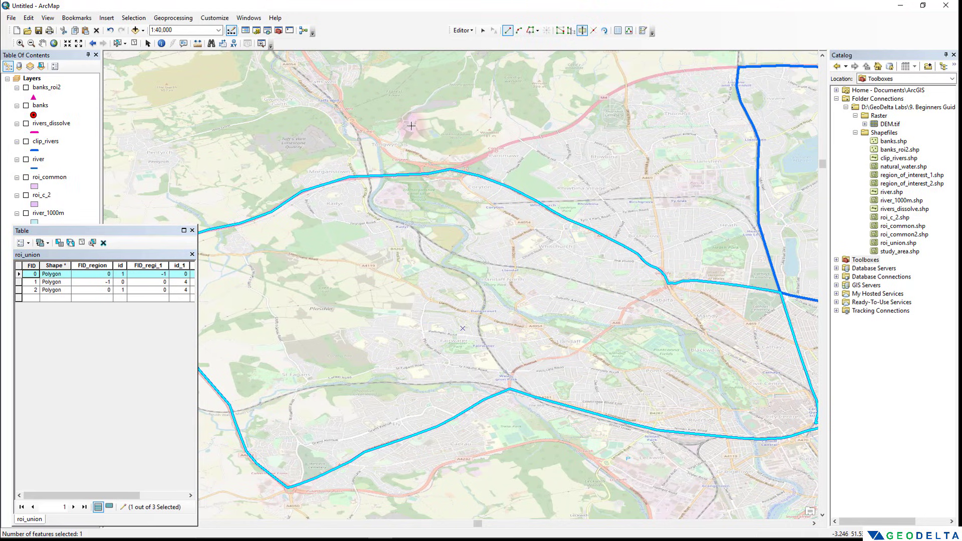
scroll(371, 176, "down", 2)
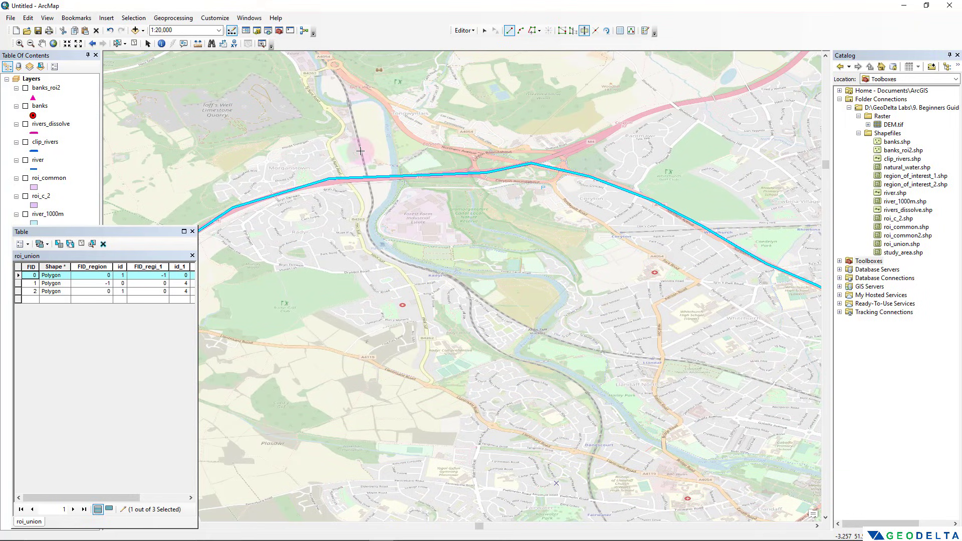
left_click(361, 150)
left_click(370, 191)
left_click(372, 205)
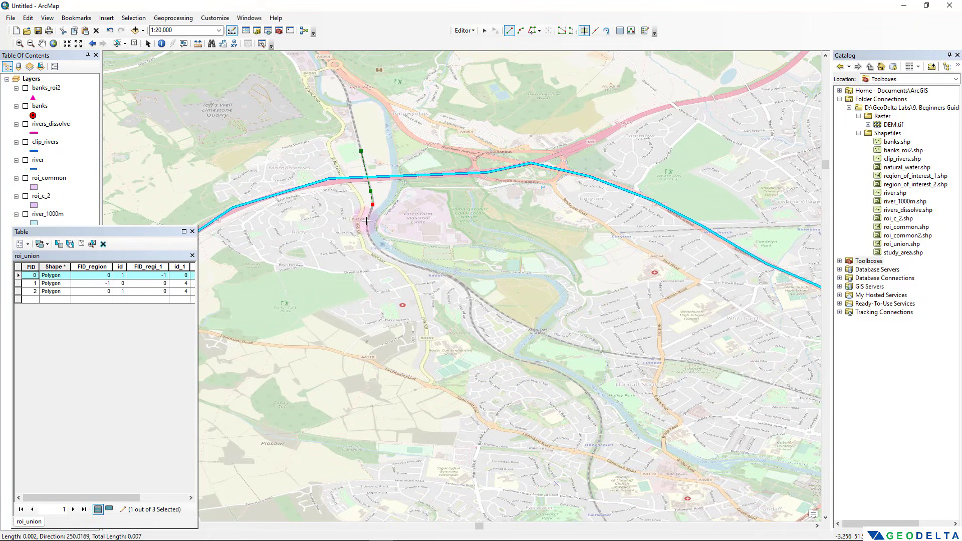
left_click(369, 225)
left_click(368, 234)
left_click(374, 246)
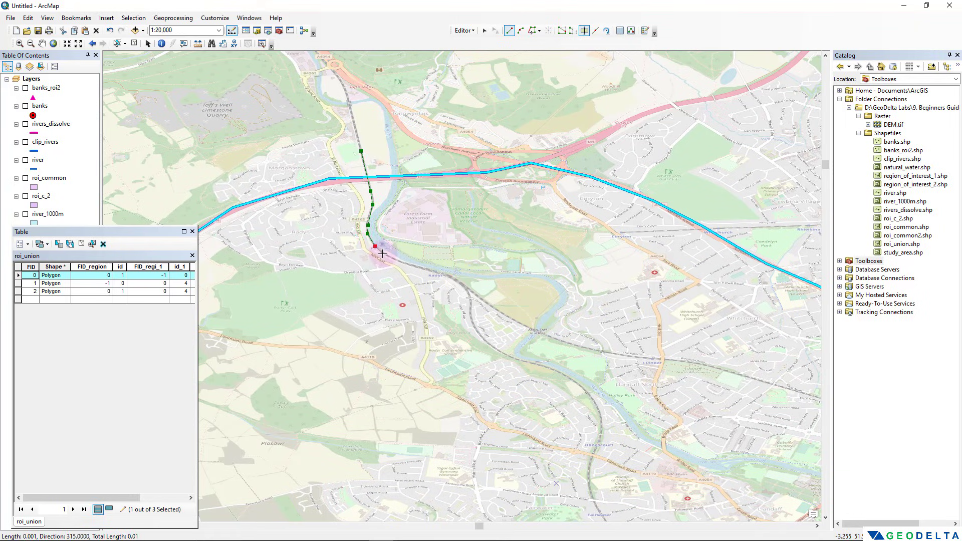
left_click(388, 256)
left_click(401, 262)
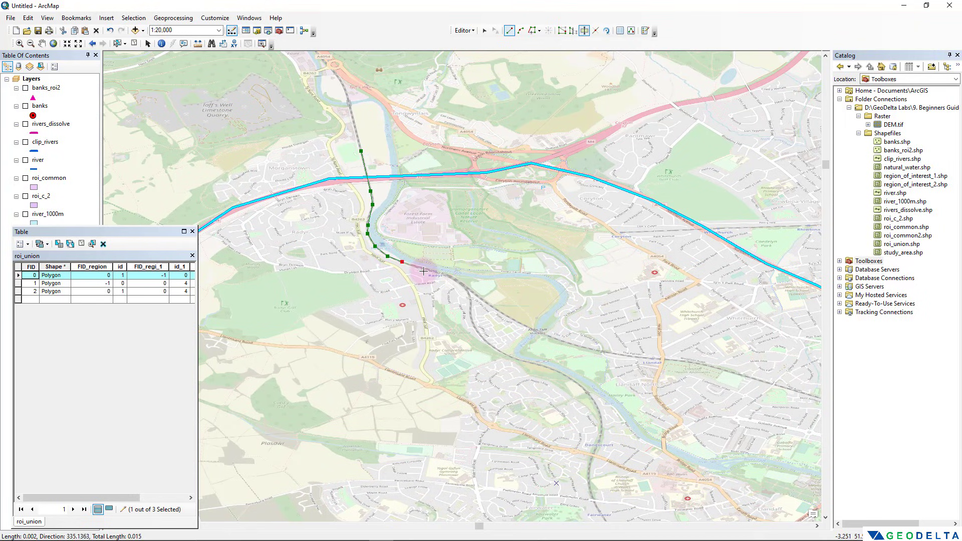
left_click(424, 269)
left_click(448, 276)
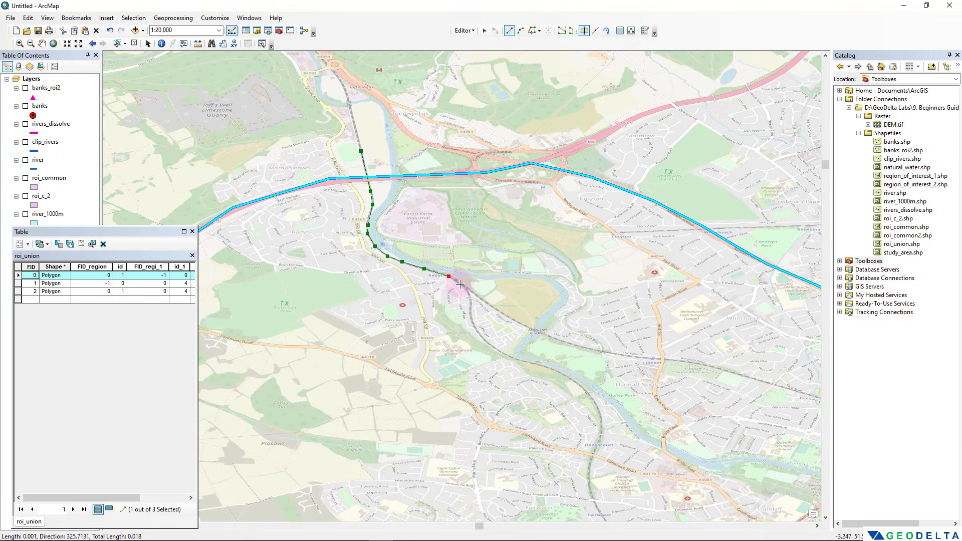
left_click(463, 286)
left_click(471, 300)
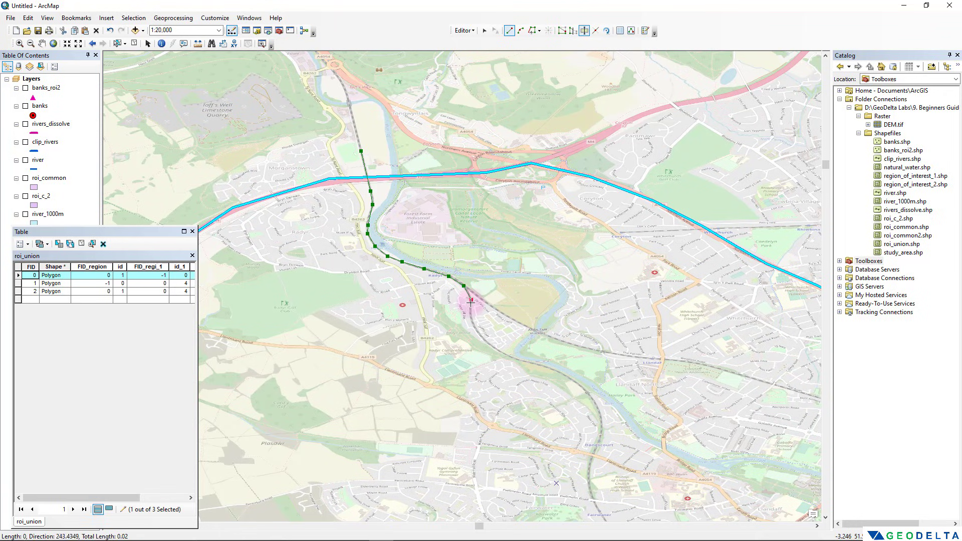
left_click(471, 312)
left_click(472, 321)
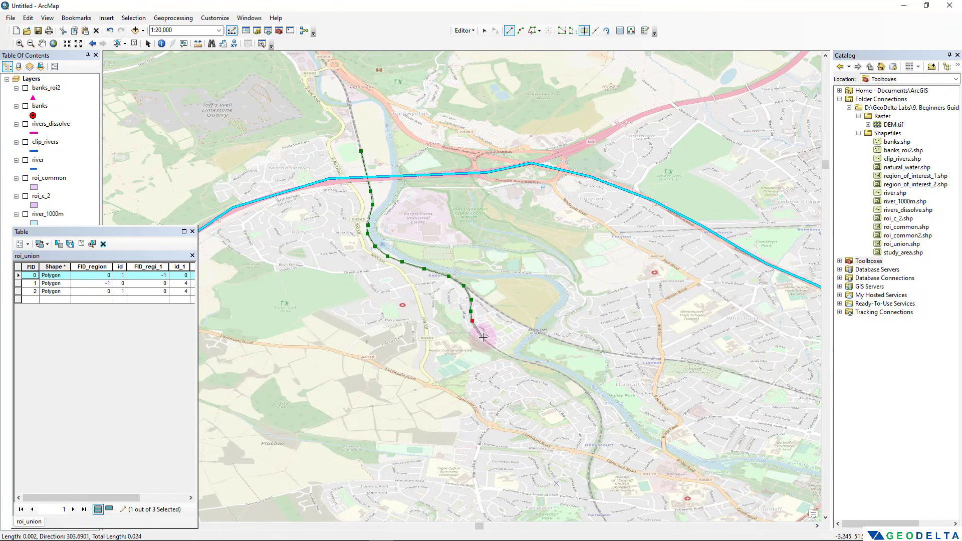
mouse_move(482, 339)
left_mouse_down()
mouse_move(365, 161)
mouse_move(369, 122)
mouse_move(365, 142)
left_mouse_up()
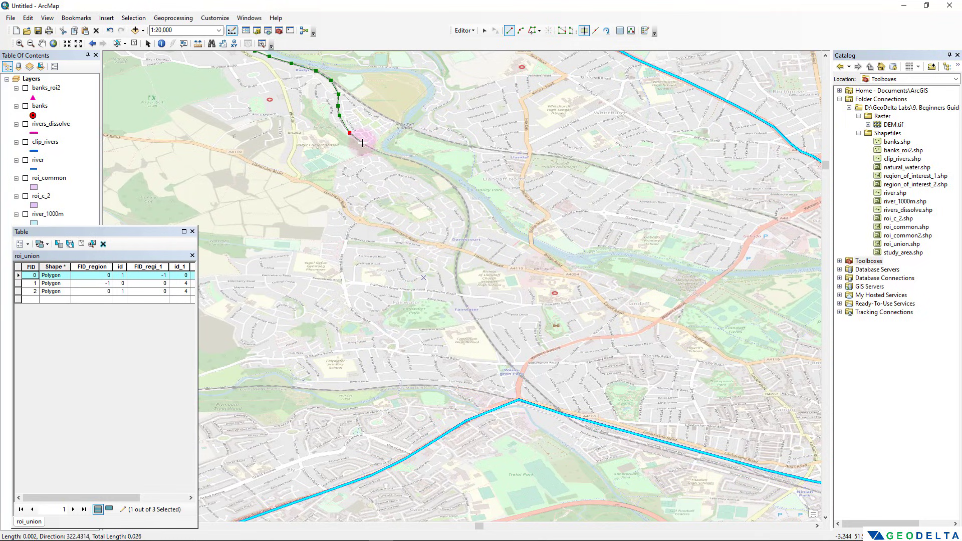
left_click(362, 143)
left_click(379, 153)
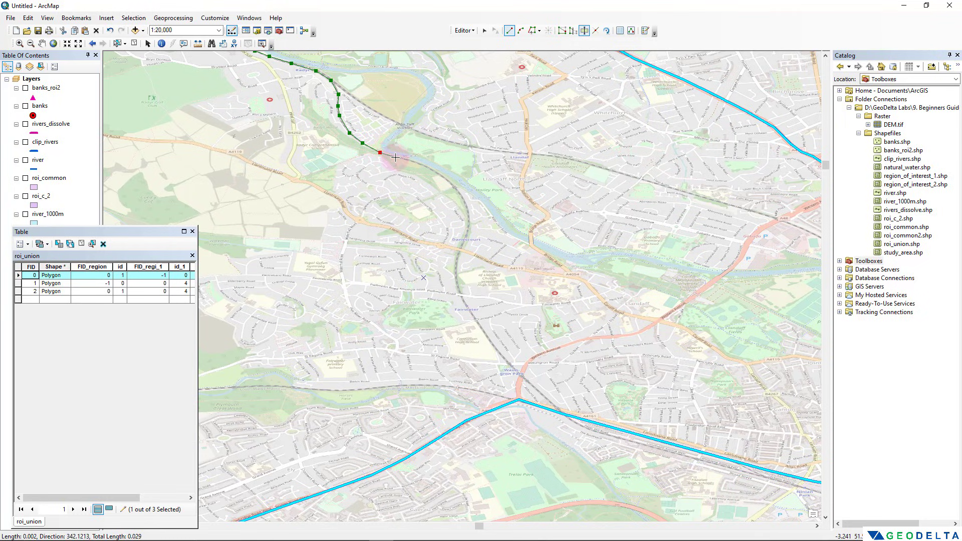
left_click(396, 158)
left_click(413, 163)
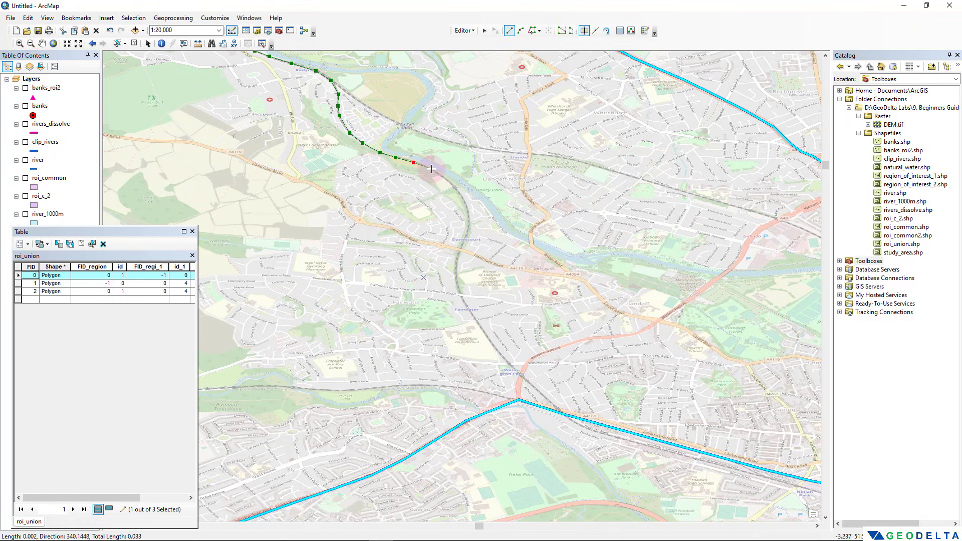
left_click(431, 170)
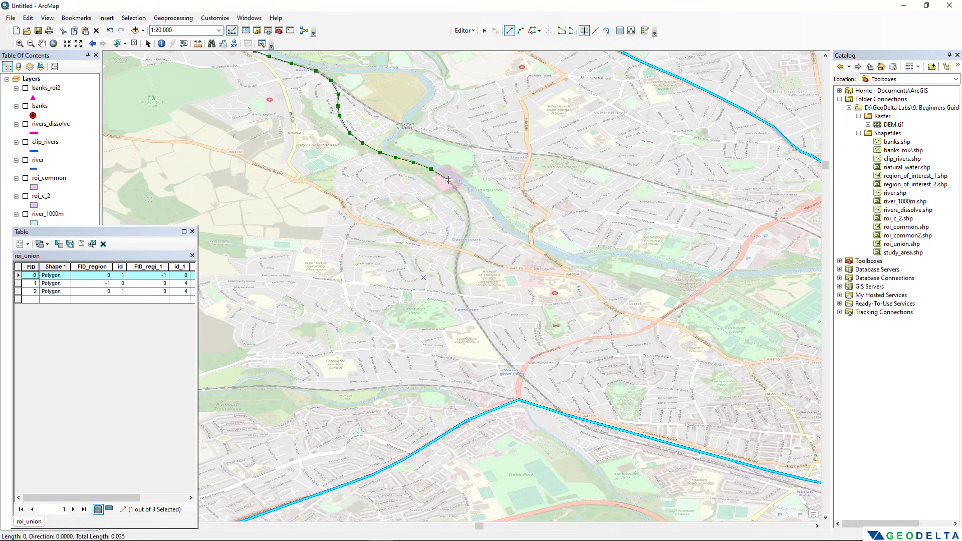
left_click(449, 179)
left_click(458, 192)
left_click(466, 205)
left_click(468, 221)
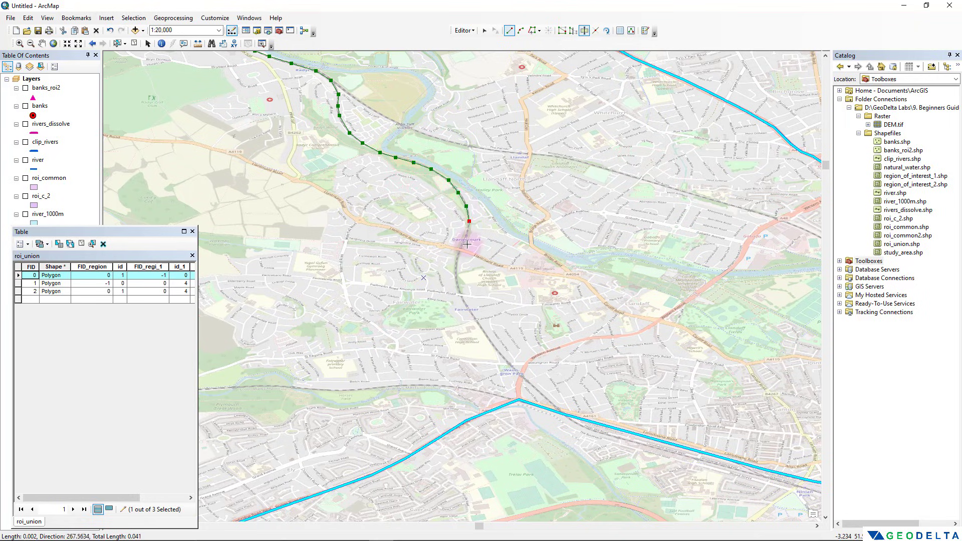
left_click(465, 236)
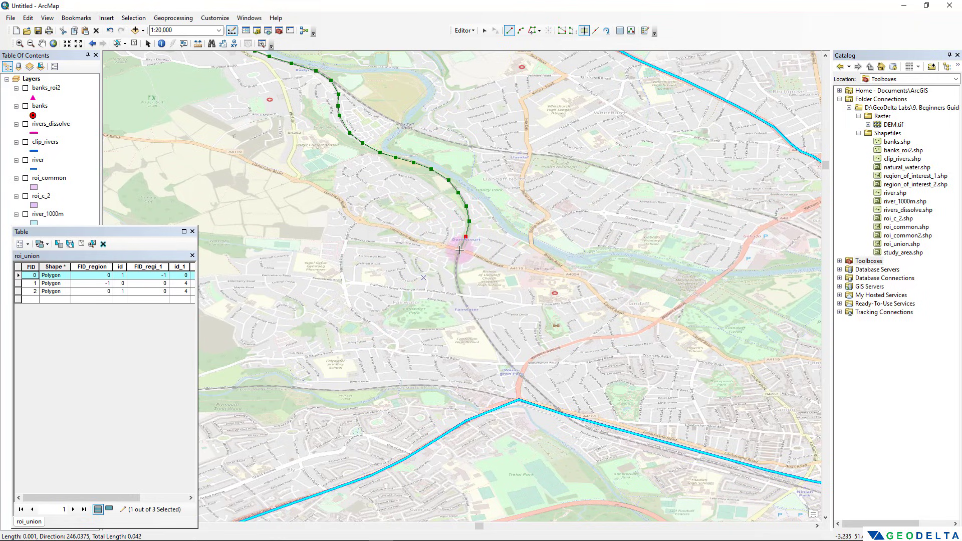
left_click(459, 250)
left_click(456, 264)
left_click(457, 281)
left_click(463, 299)
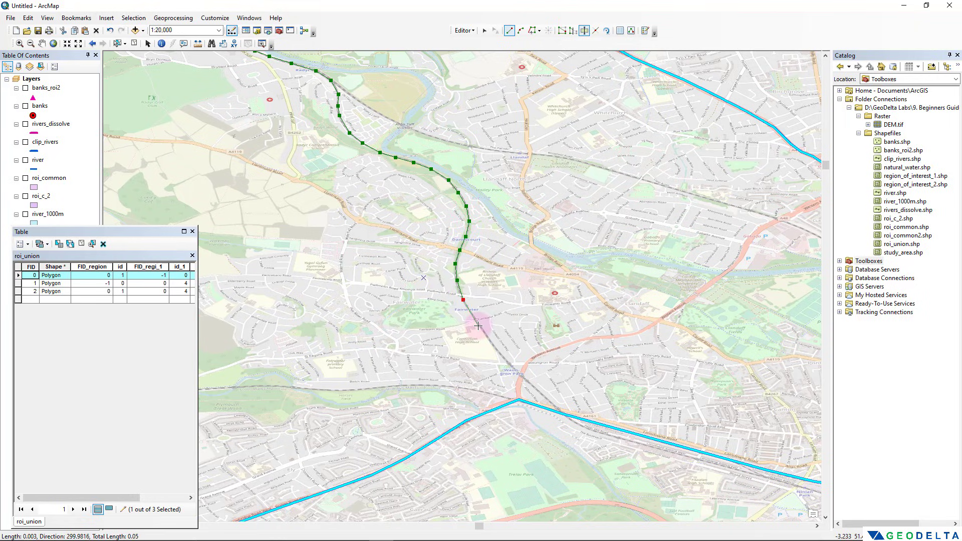
left_click(479, 327)
left_click(496, 349)
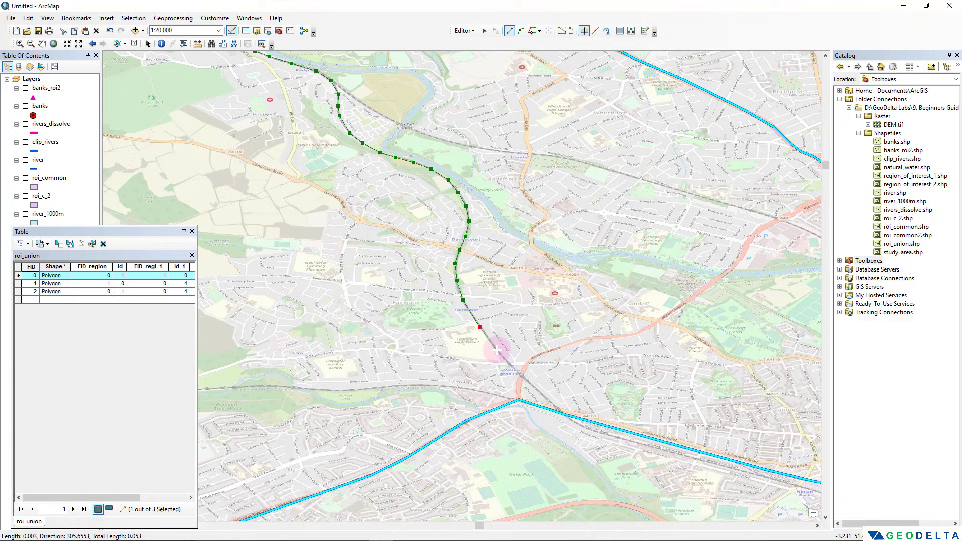
left_click(521, 377)
left_click(542, 394)
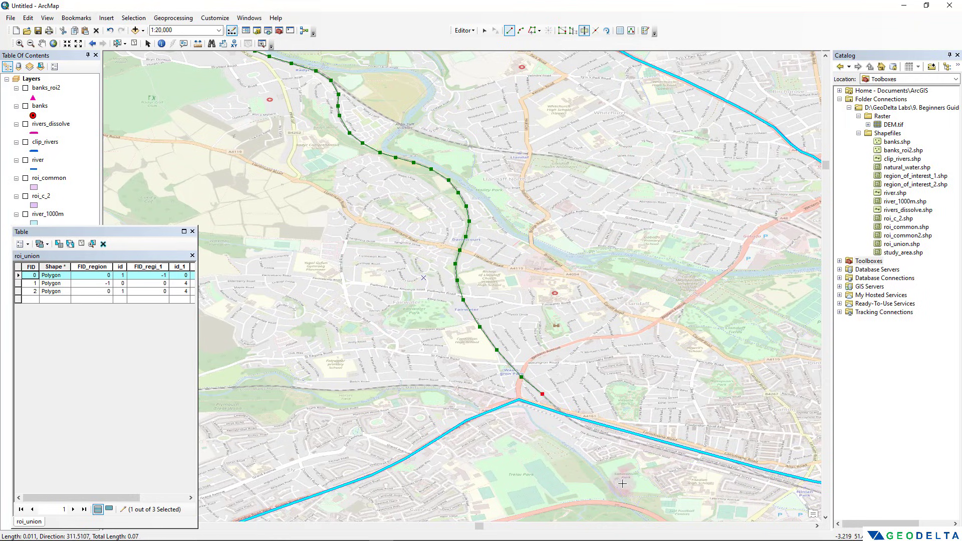
double_click(664, 497)
Step: Check the pieces of the cut by selecting each roi_union attribute table record in turn, and clear the selection
scroll(612, 430, "down", 5)
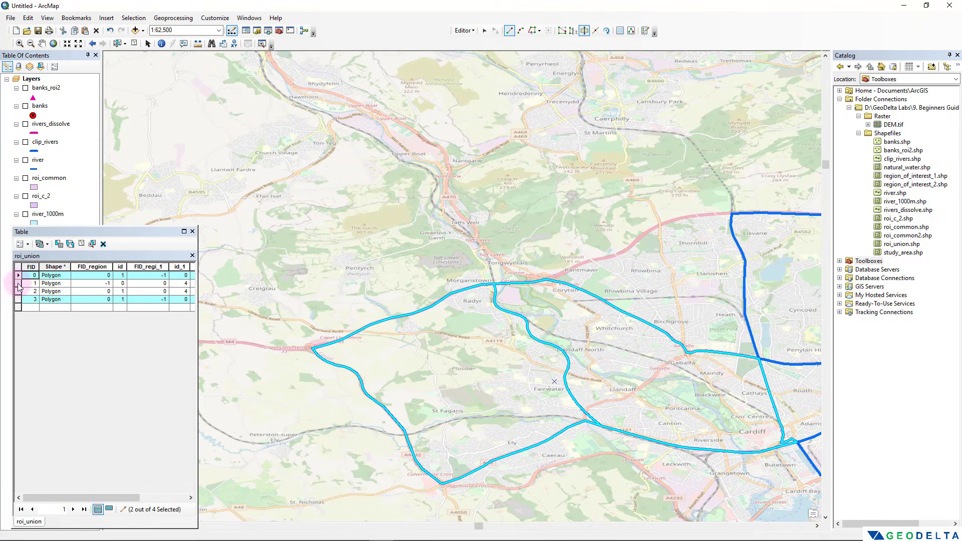
left_click(17, 276)
left_click(18, 276)
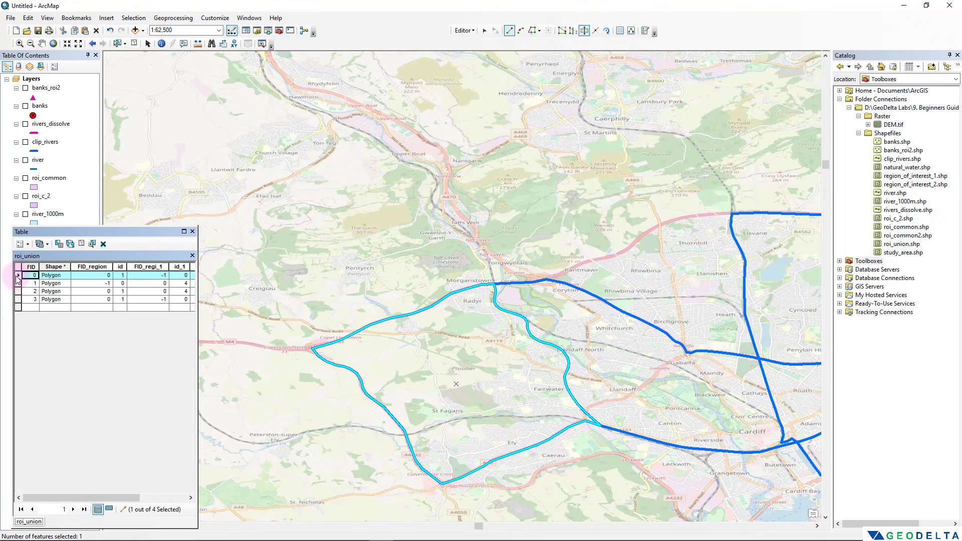
left_click(18, 284)
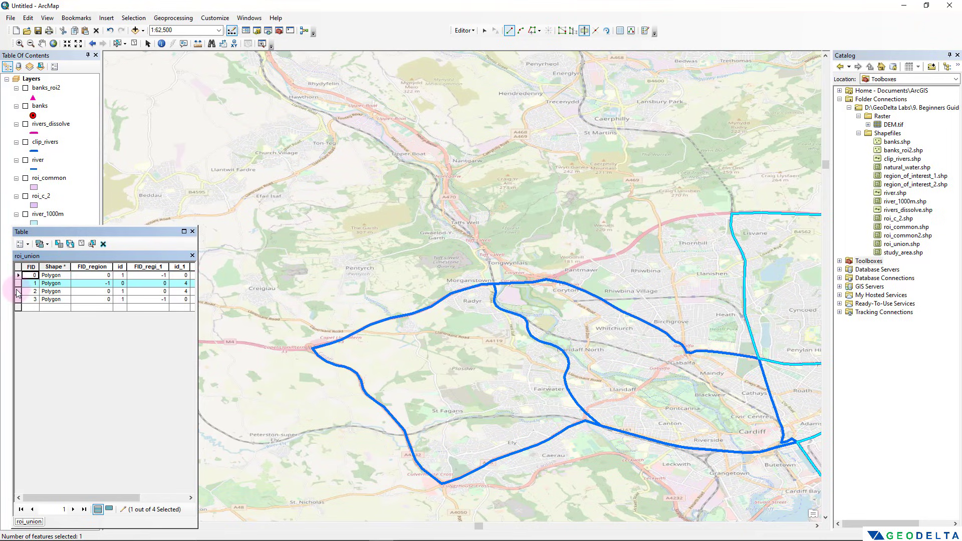
left_click(18, 291)
left_click(18, 299)
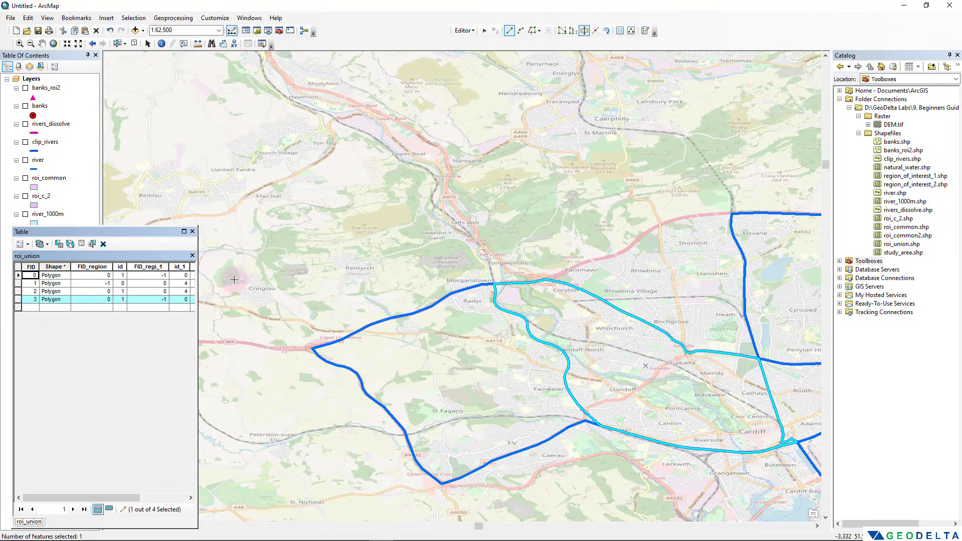
left_click(80, 248)
Step: Select the FID 0 polygon through the attribute table and cut it with a freehand zigzag line from beyond its western edge to beyond its eastern edge
scroll(426, 277, "down", 3)
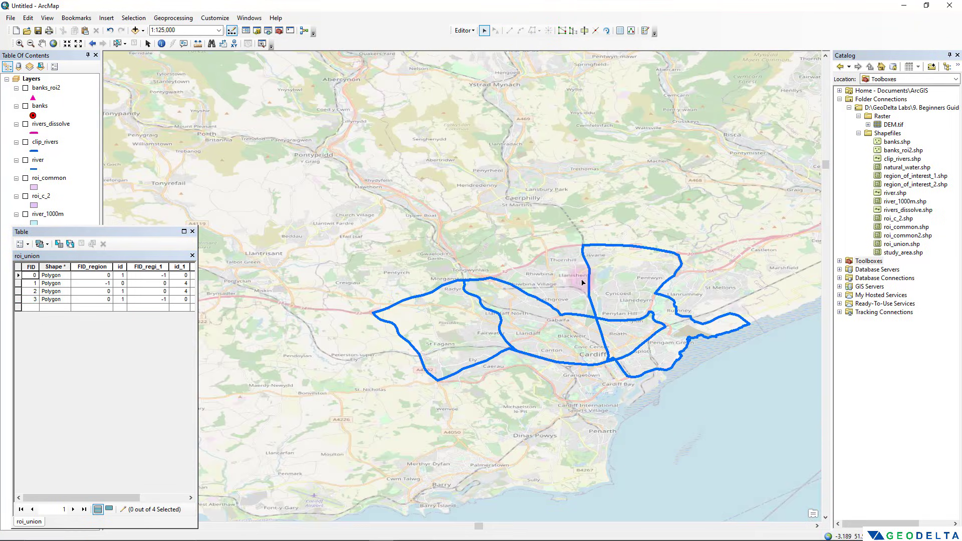
left_click_drag(581, 281, 434, 238)
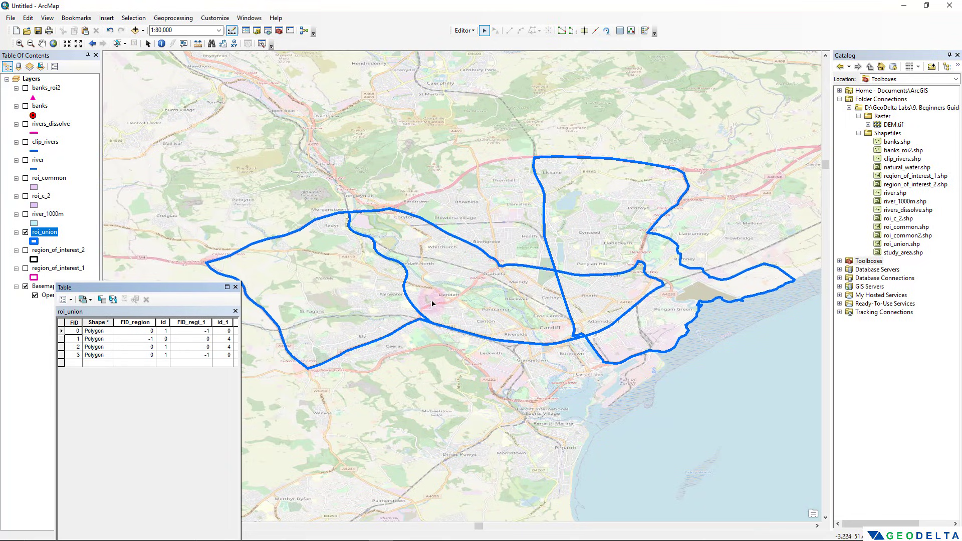
left_click_drag(432, 282, 547, 294)
scroll(485, 305, "down", 1)
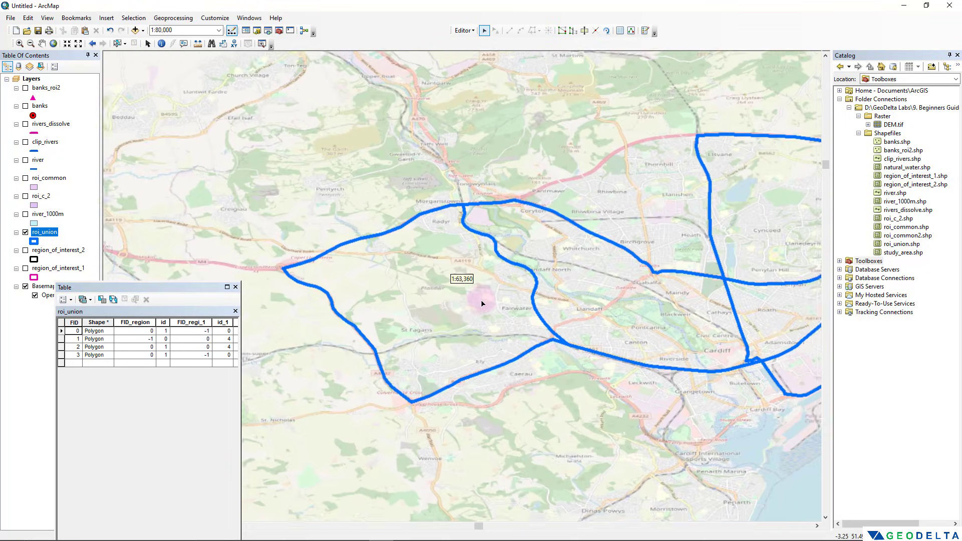
left_click(61, 354)
left_click(62, 347)
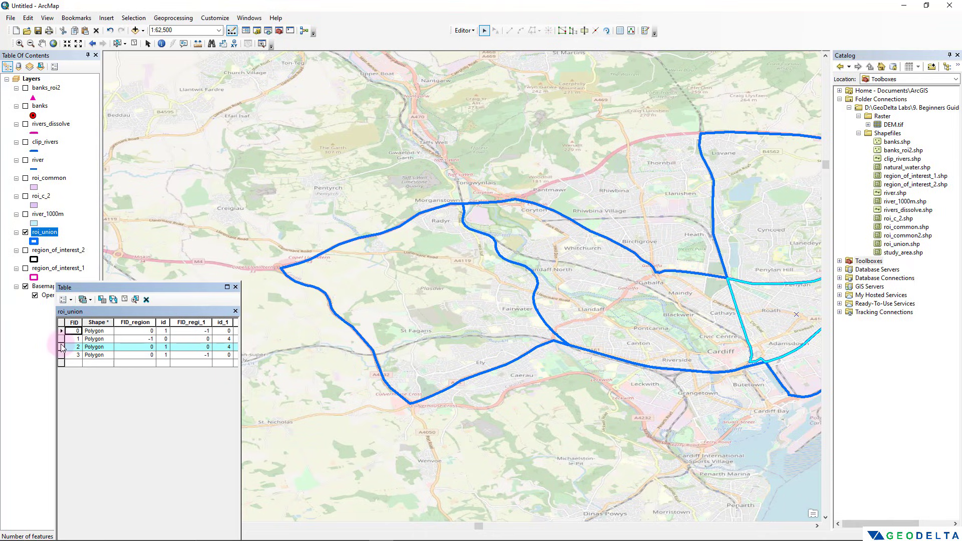
left_click(61, 332)
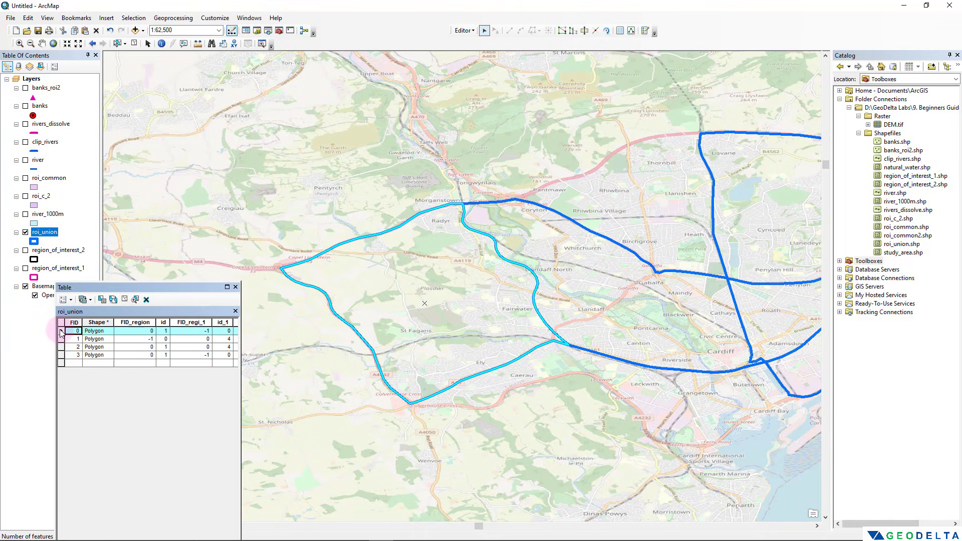
scroll(446, 294, "down", 1)
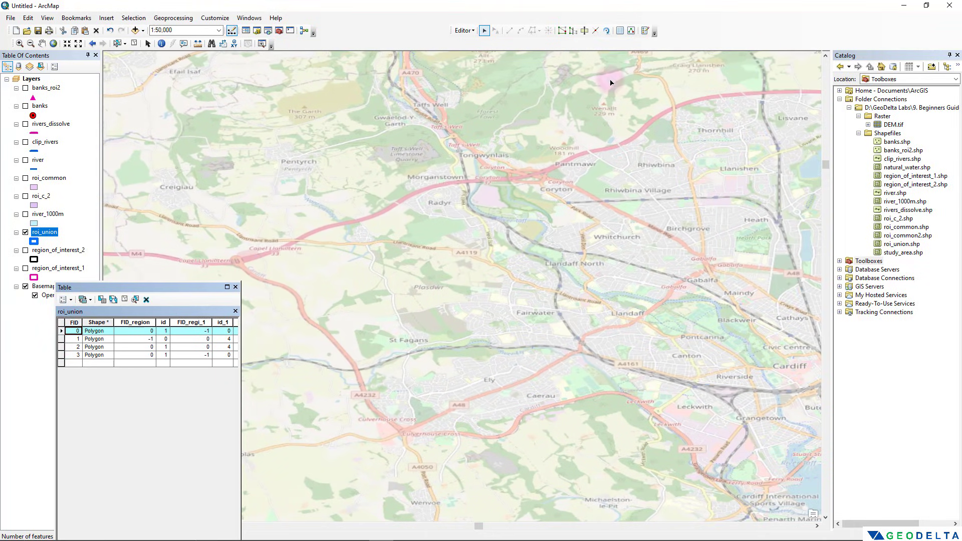
left_click(585, 30)
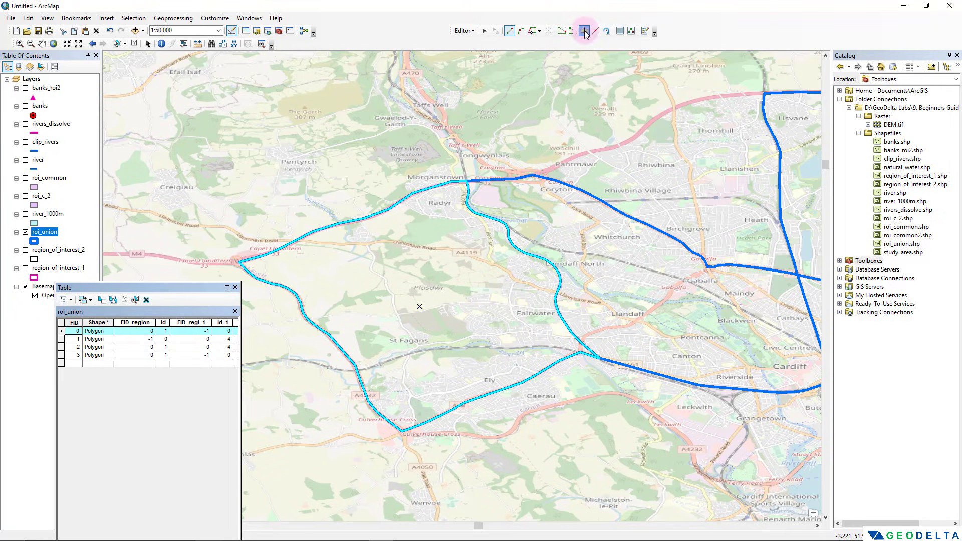
left_click(319, 349)
left_click(350, 329)
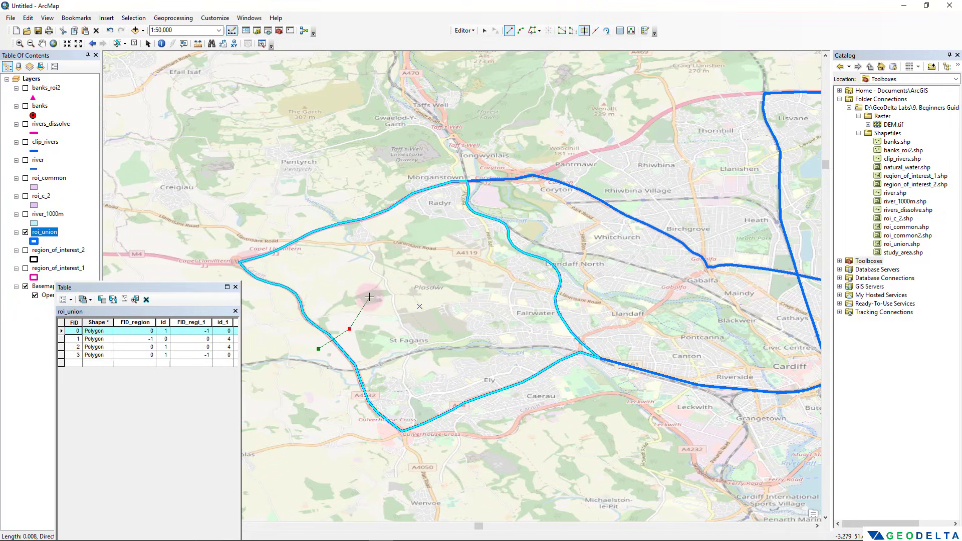
left_click(369, 296)
left_click(428, 311)
left_click(477, 348)
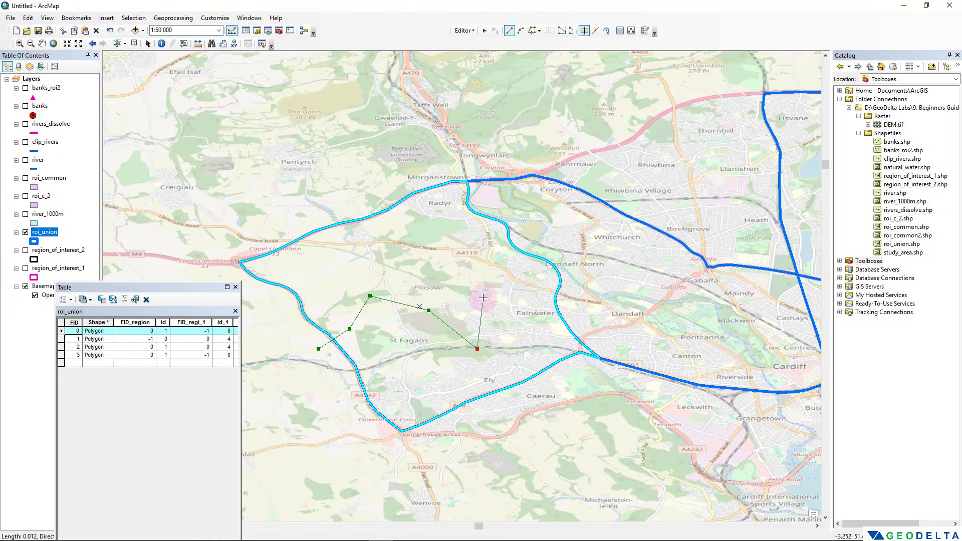
left_click(483, 298)
left_click(480, 269)
left_click(513, 269)
left_click(534, 273)
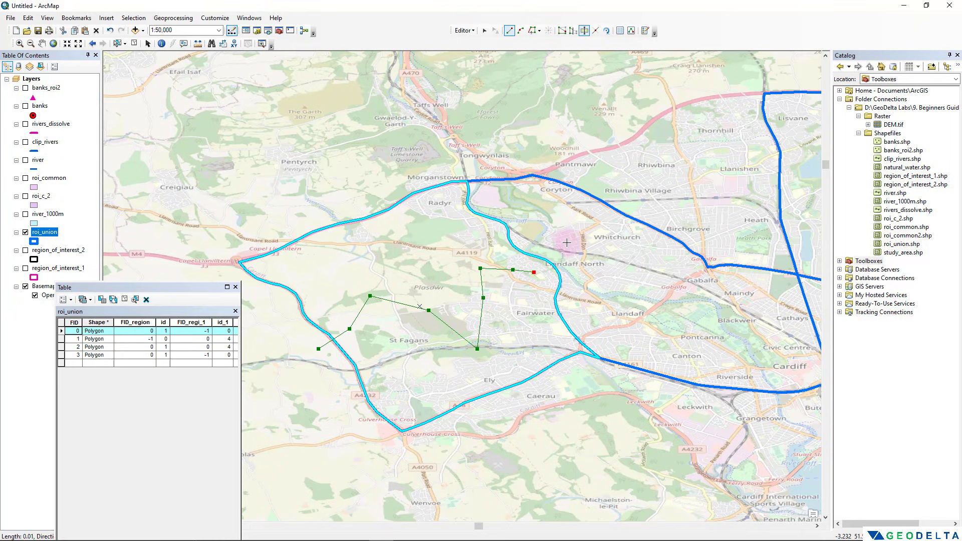
double_click(569, 242)
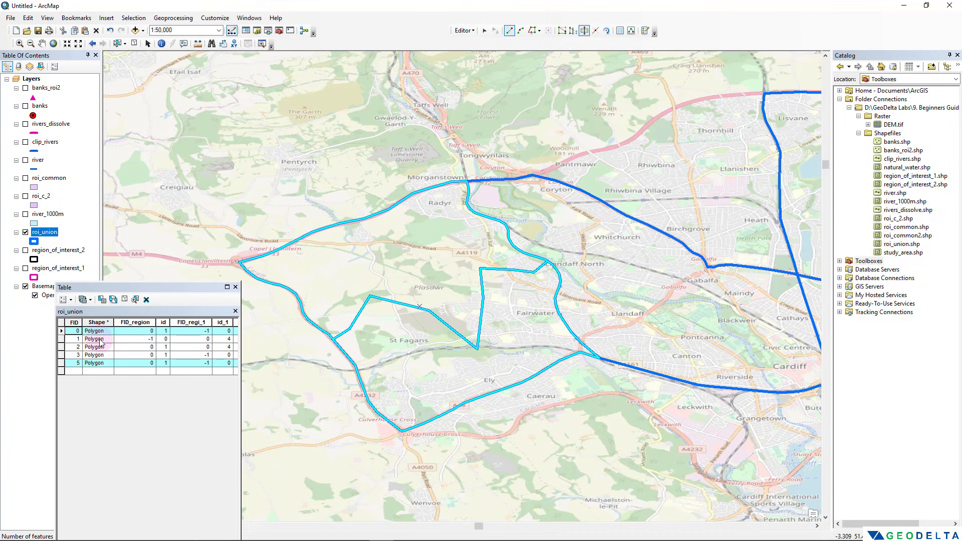
Step: Check the two pieces of the zigzag cut by selecting the FID 0 and FID 5 records, and clear the selection
left_click(61, 332)
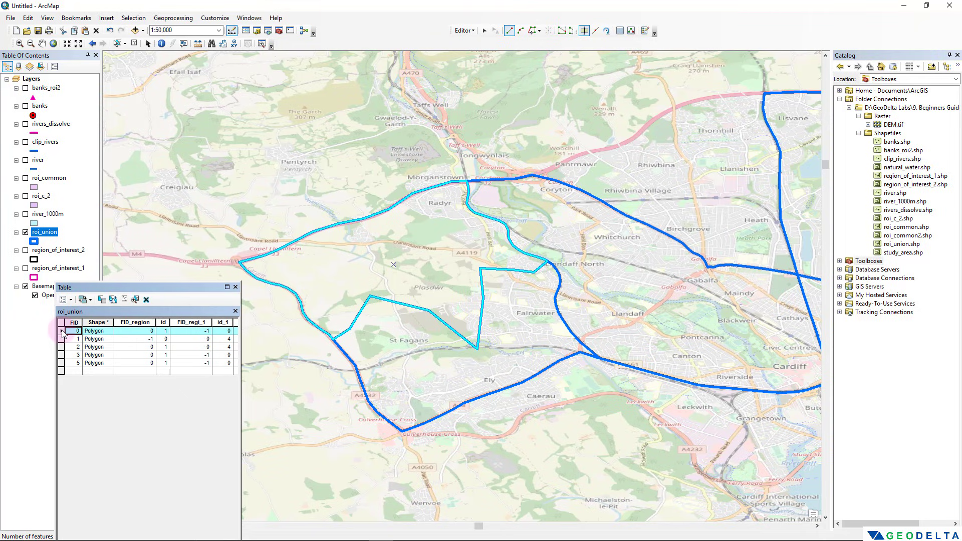
left_click(61, 363)
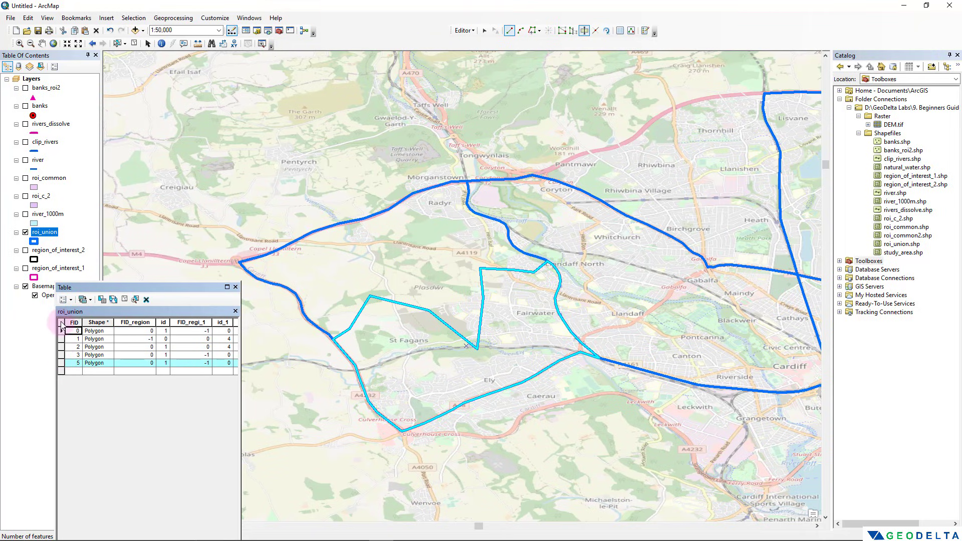
left_click(61, 324)
left_click(62, 363)
left_click(392, 304)
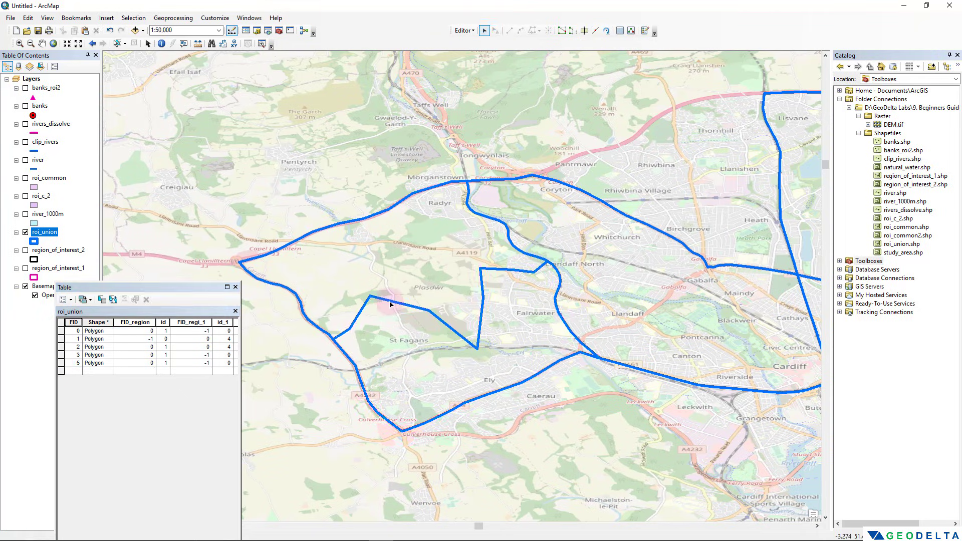
Step: Try moving the FID 0 roi_union polygon north to the Upper Boat area, then undo the move and clear the selection
scroll(391, 304, "up", 1)
scroll(390, 302, "up", 2)
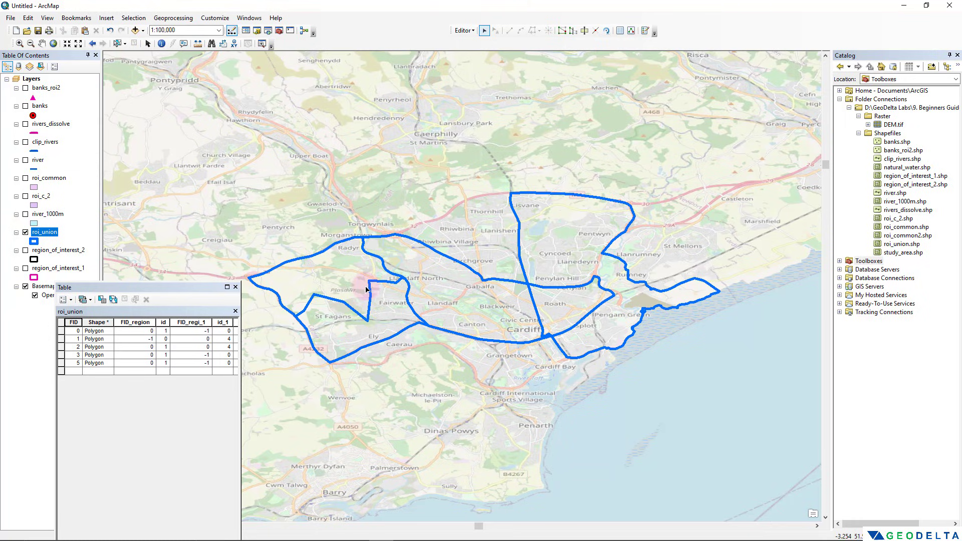
left_click(333, 265)
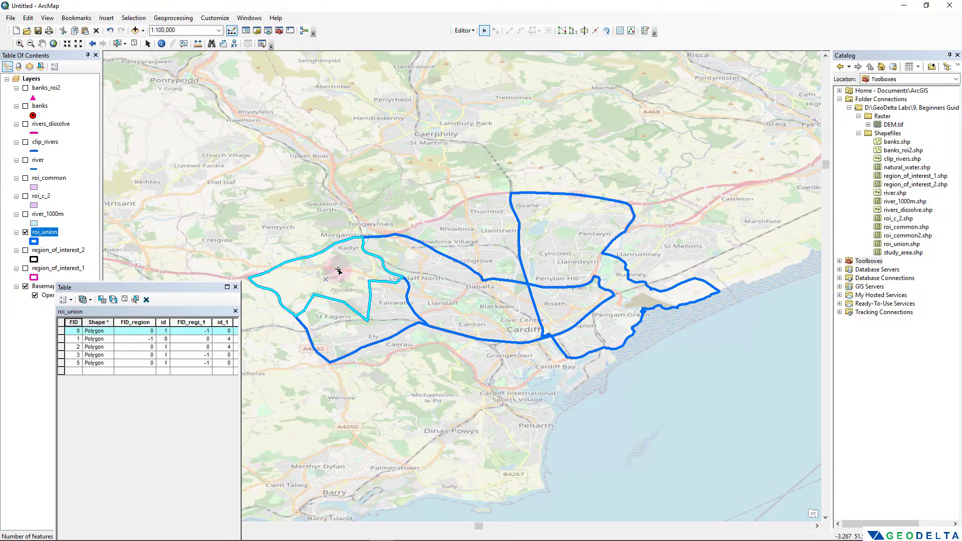
left_click_drag(339, 271, 375, 156)
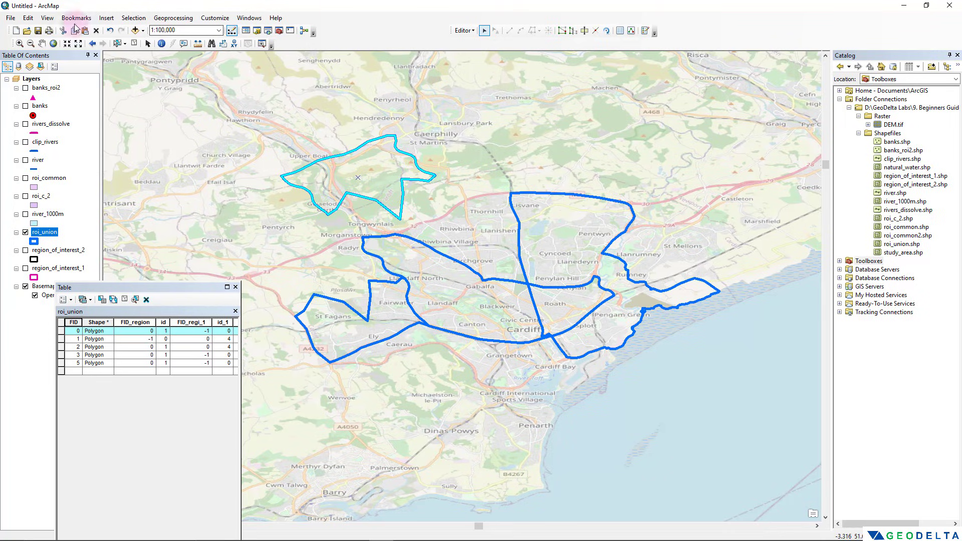
left_click(28, 18)
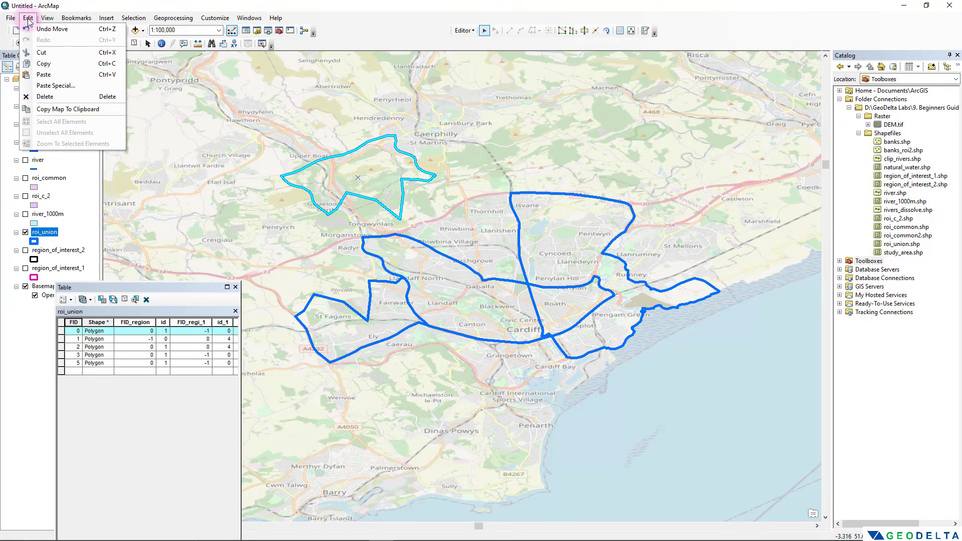
key("Escape")
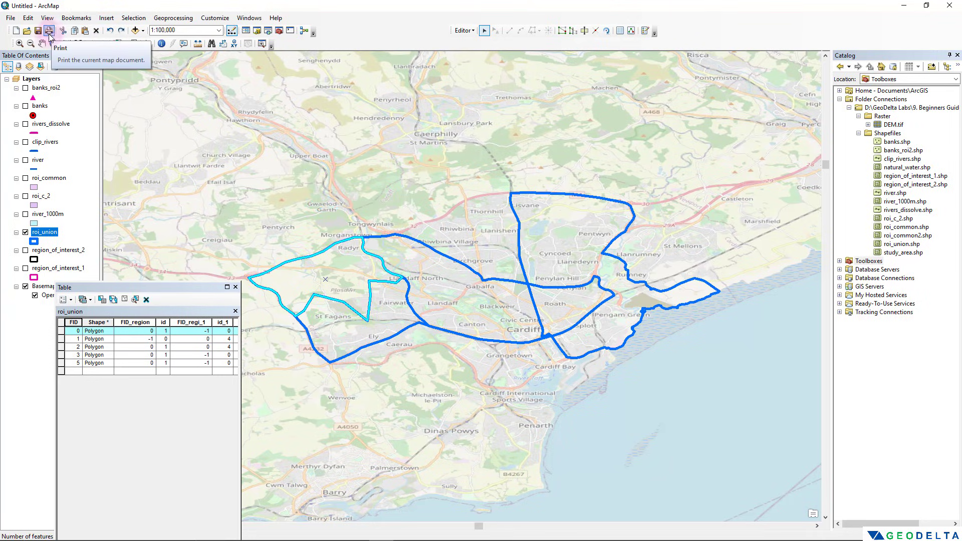
left_click(103, 299)
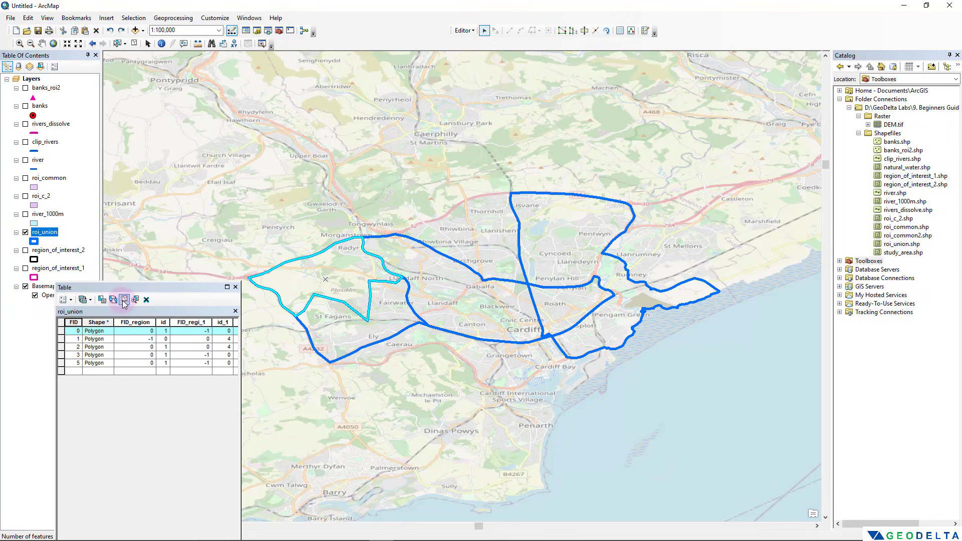
Step: Stop the editing session, saving the edits to roi_union, and close its attribute table
left_click(466, 31)
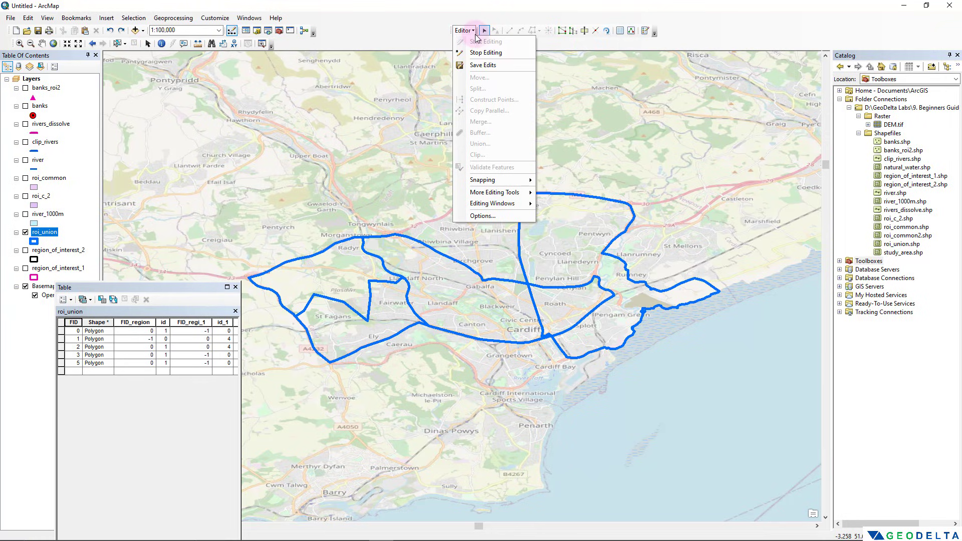
left_click(484, 53)
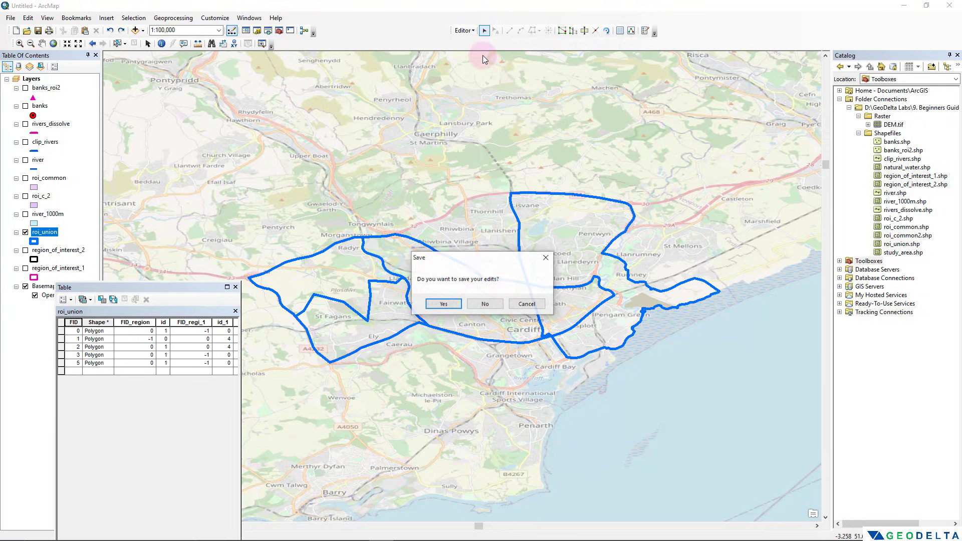
left_click_drag(479, 263, 374, 91)
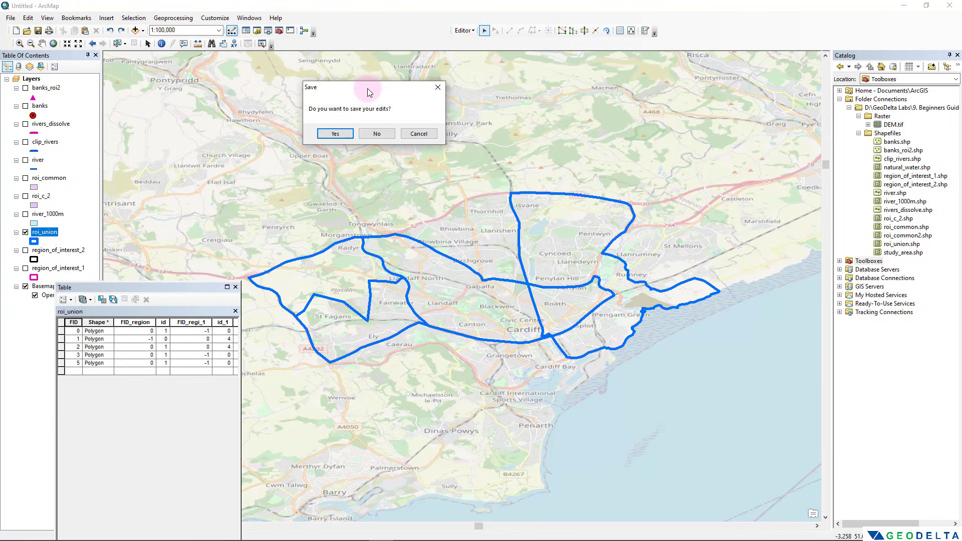
left_click(336, 134)
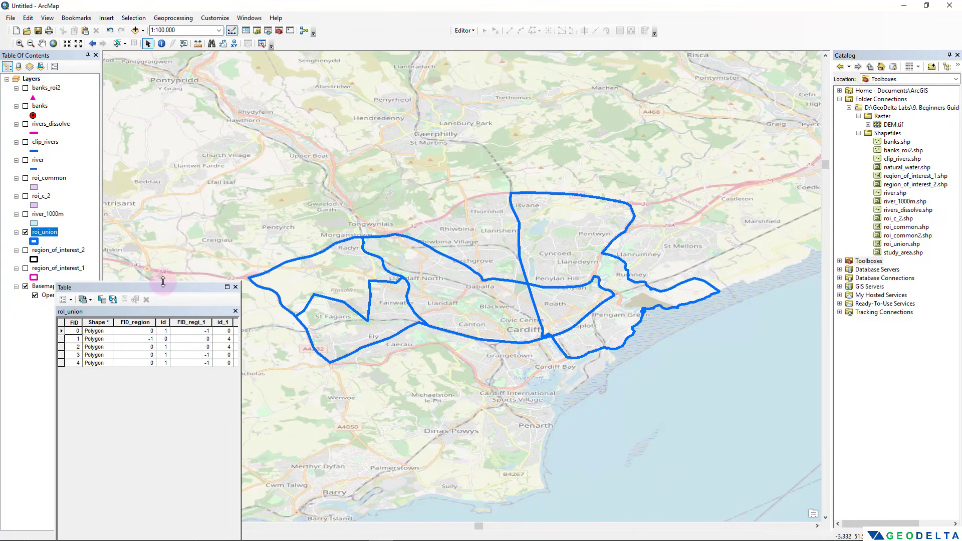
left_click_drag(163, 282, 159, 317)
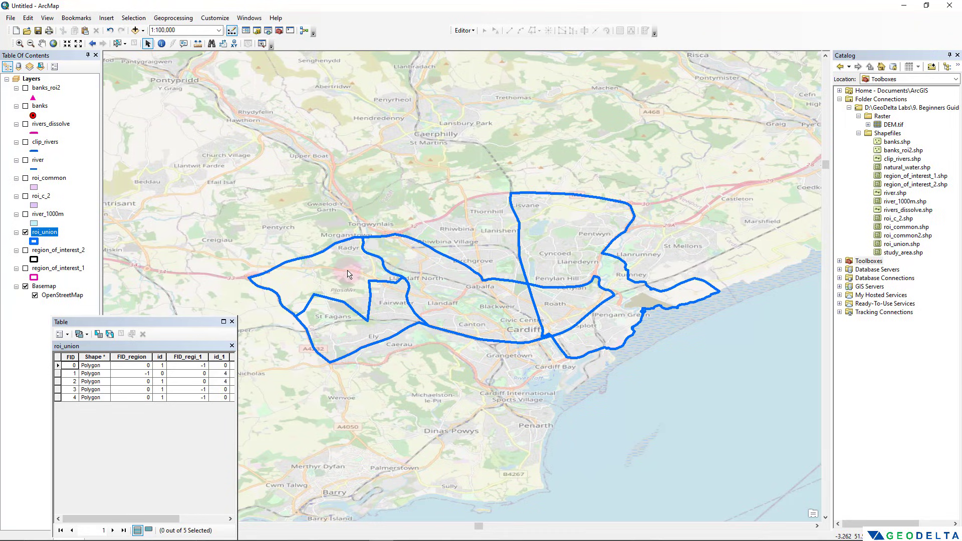
left_click(232, 322)
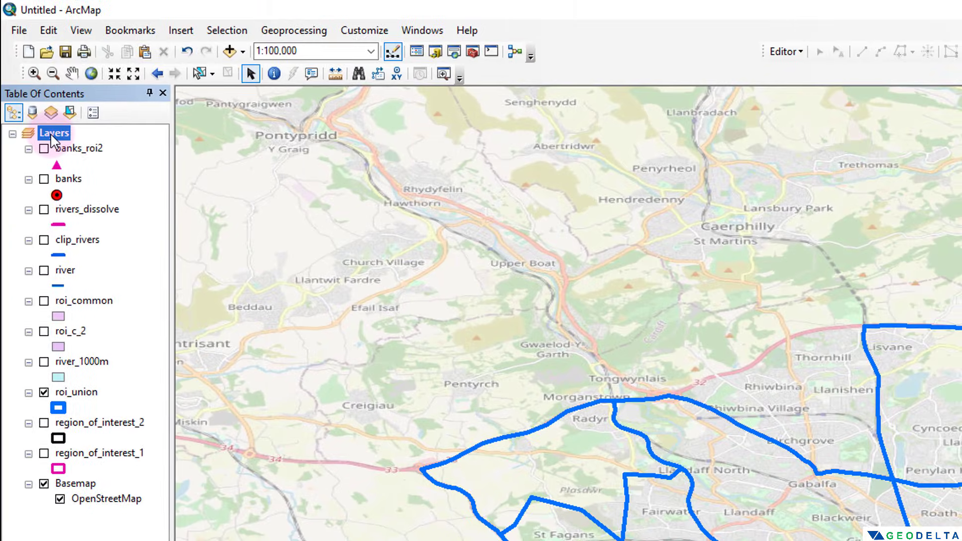
Step: Set the coordinate system of the Layers data frame to WGS 1984 from the World group of geographic coordinate systems
right_click(32, 80)
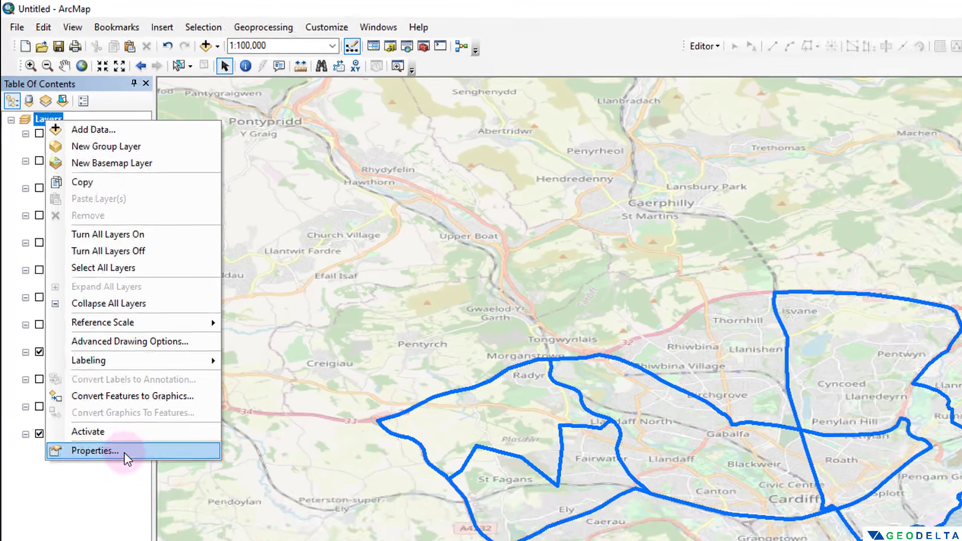
left_click(141, 508)
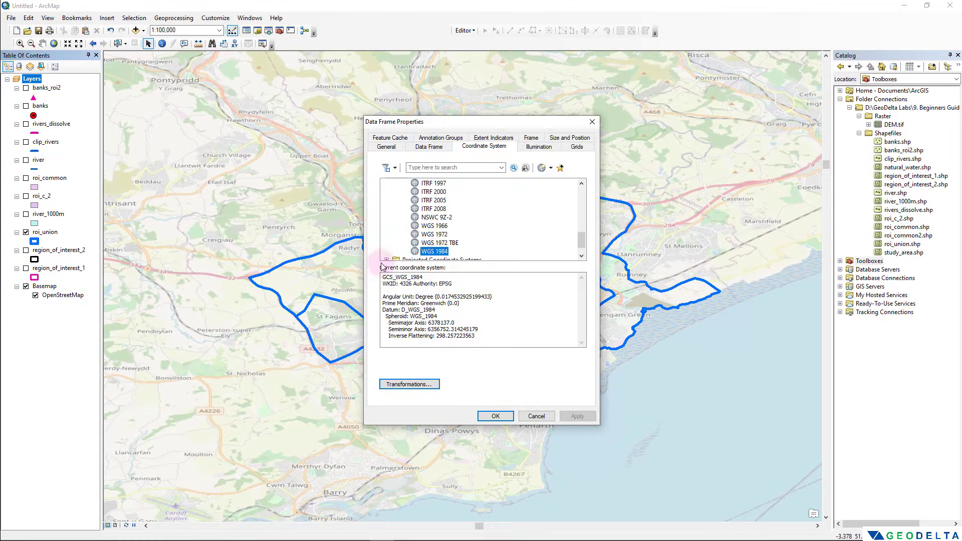
scroll(450, 245, "up", 4)
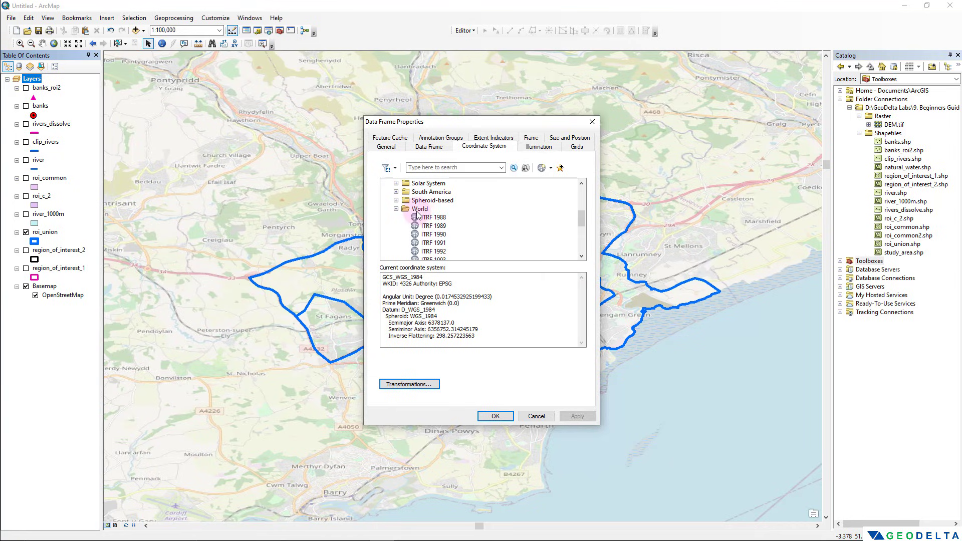
left_click(396, 209)
scroll(406, 216, "up", 3)
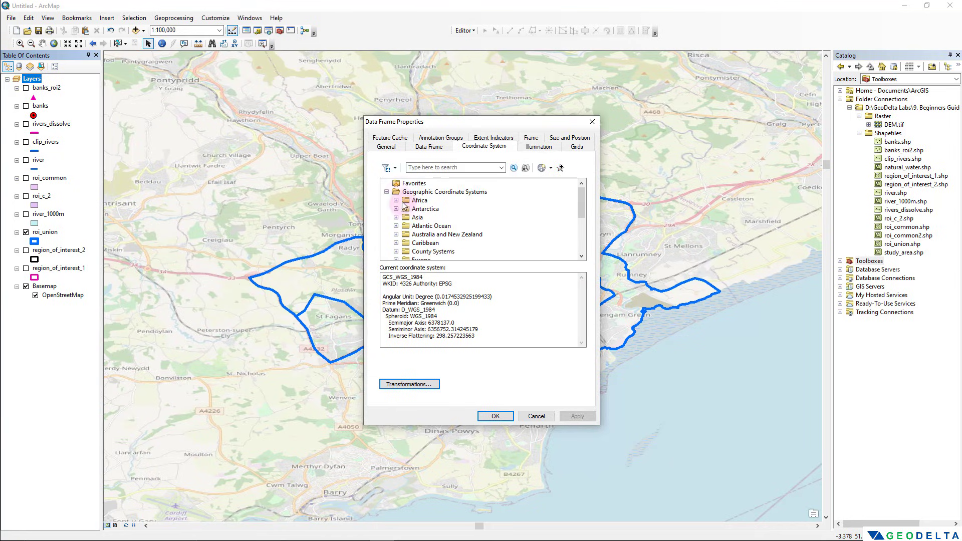
left_click(386, 192)
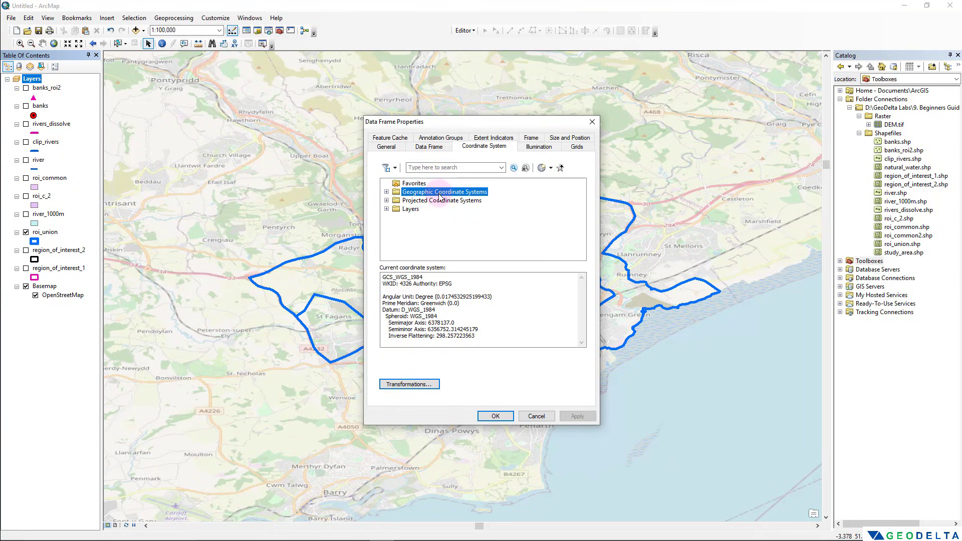
double_click(414, 192)
scroll(421, 236, "down", 3)
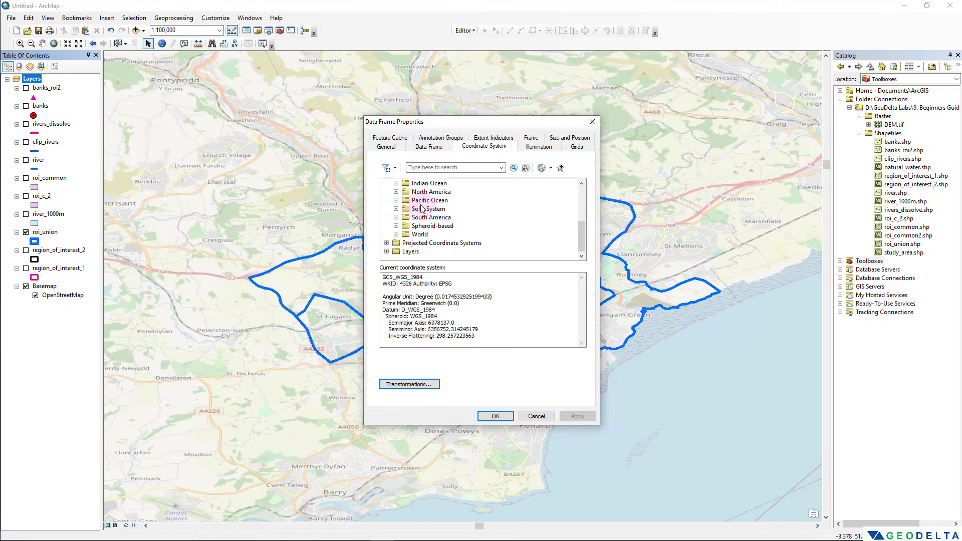
double_click(419, 235)
scroll(423, 235, "down", 3)
left_click(435, 234)
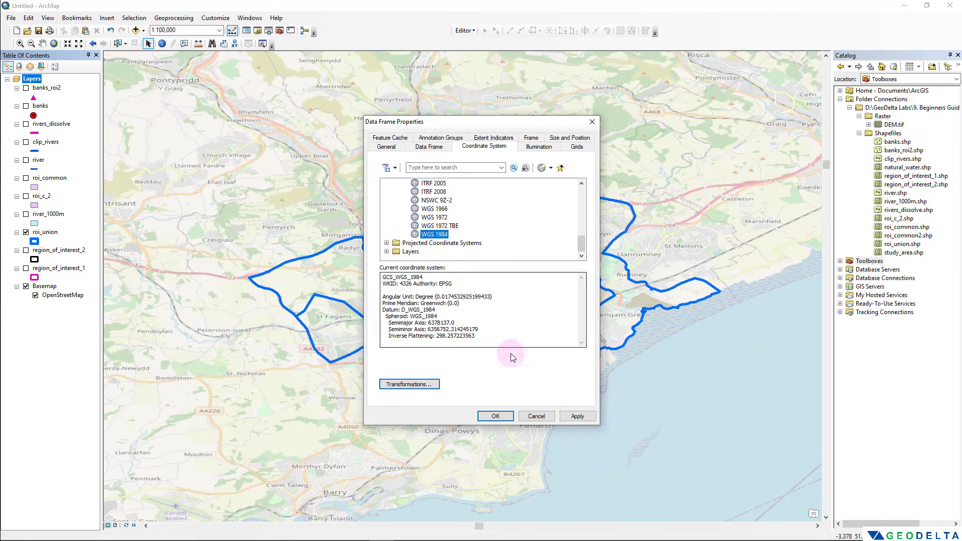
left_click(508, 416)
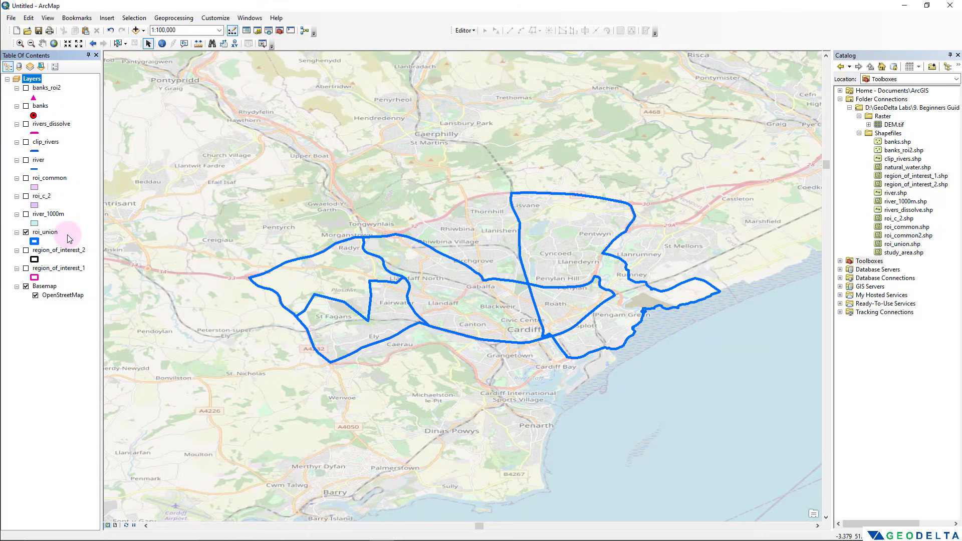
Step: Hide roi_union, show region_of_interest_1, and open its attribute table with the polygon fully visible beside it
left_click(26, 232)
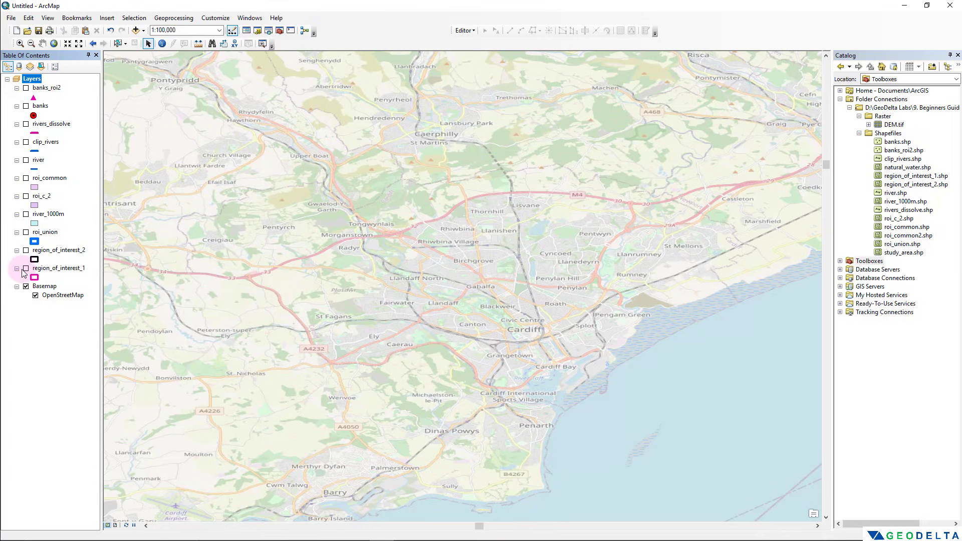
left_click(26, 269)
right_click(41, 269)
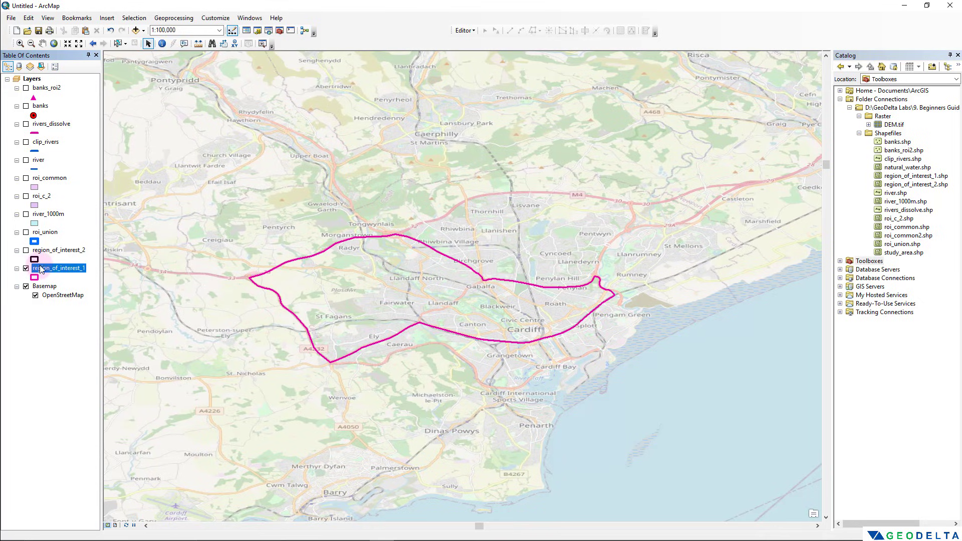
left_click(93, 295)
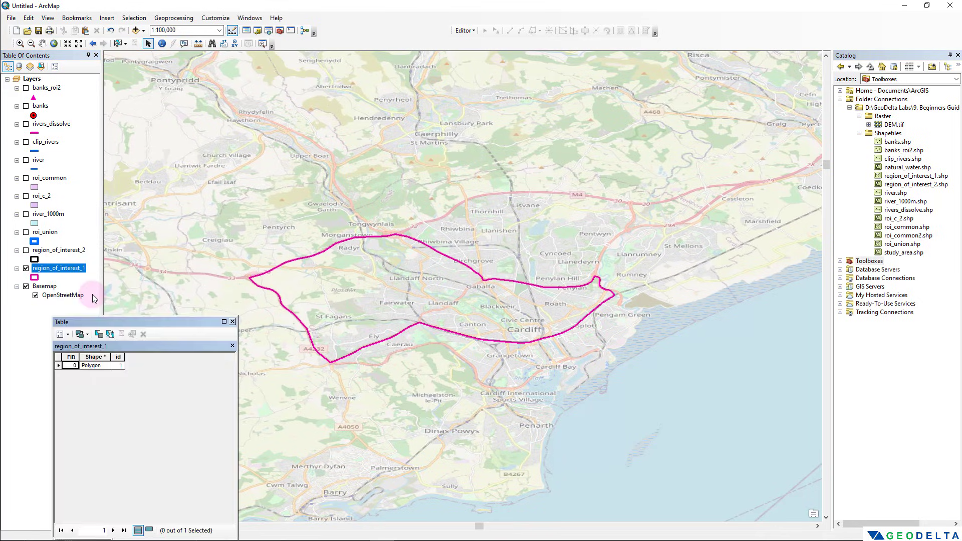
left_click_drag(164, 323, 165, 143)
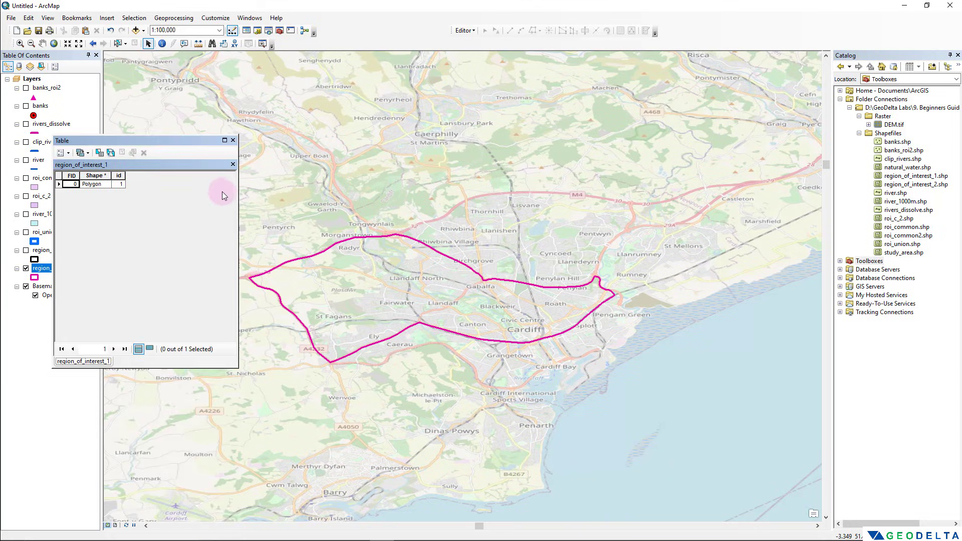
left_click_drag(238, 210, 311, 193)
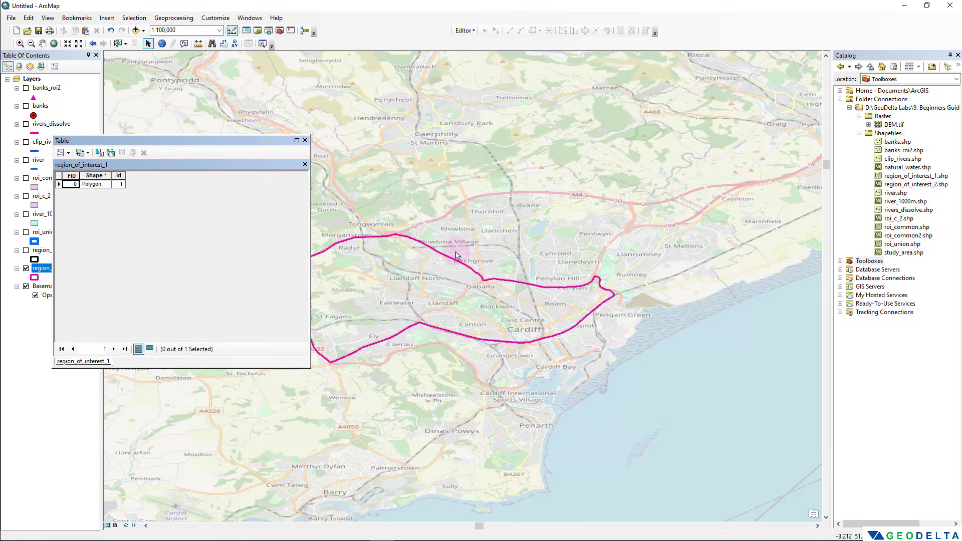
left_click_drag(414, 256, 559, 257)
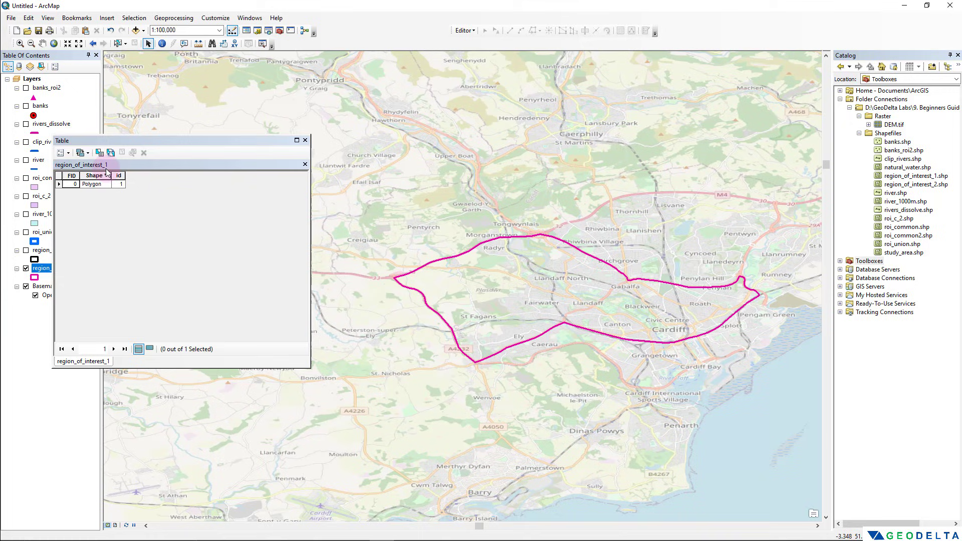
Step: Add a field named area of type Double to the region_of_interest_1 attribute table
left_click(68, 153)
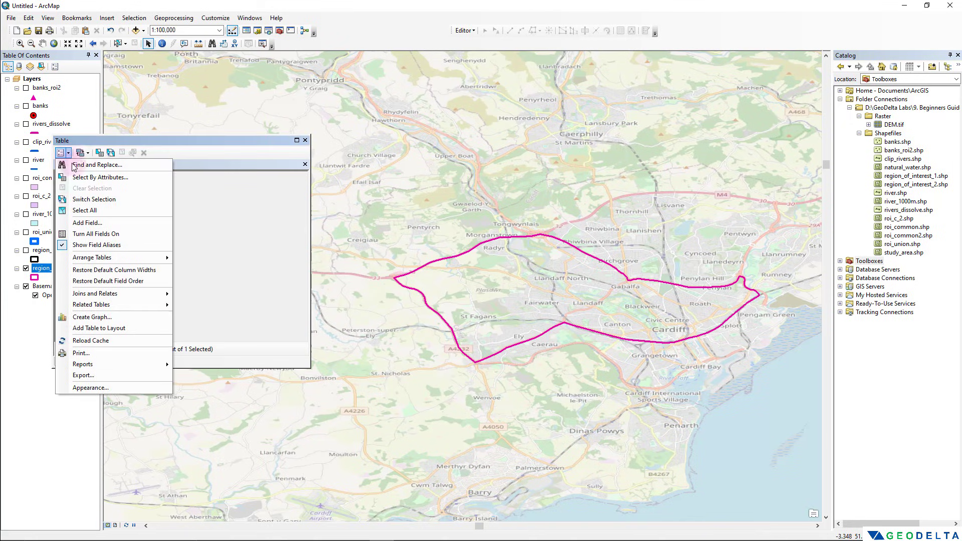
left_click(88, 224)
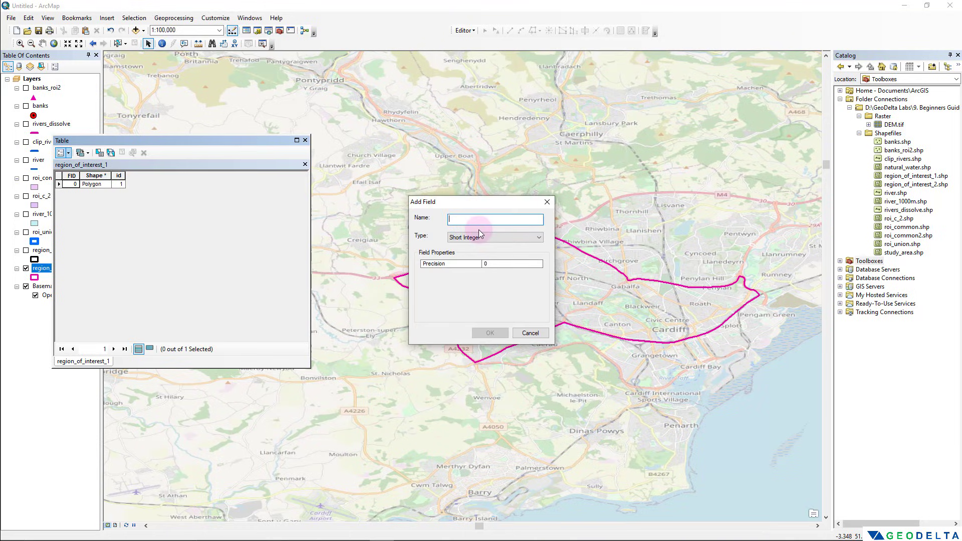
type("area")
left_click(487, 234)
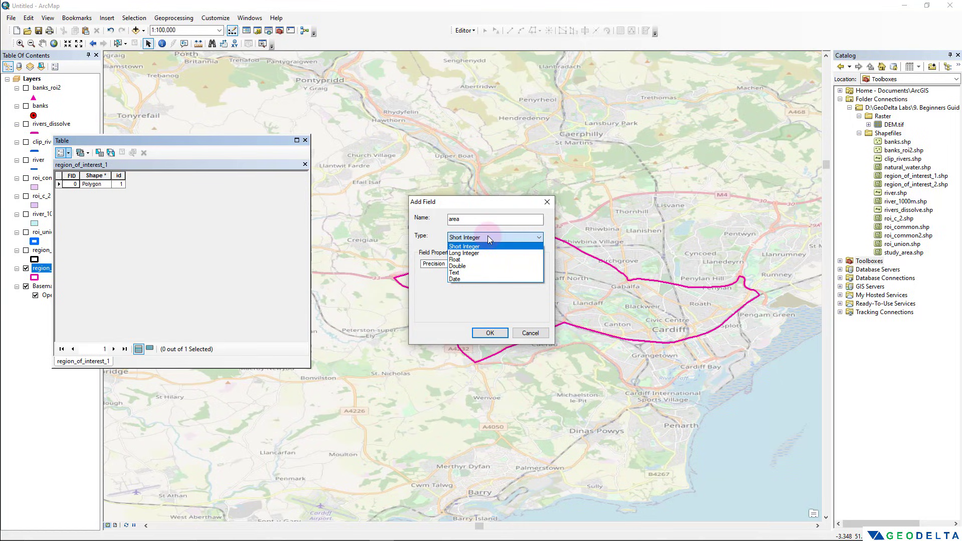
left_click(465, 265)
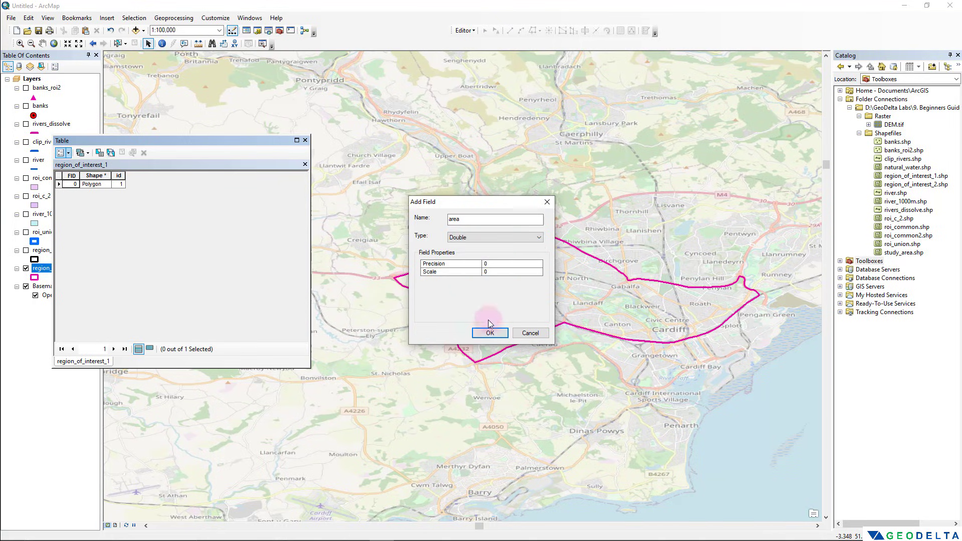
left_click(490, 333)
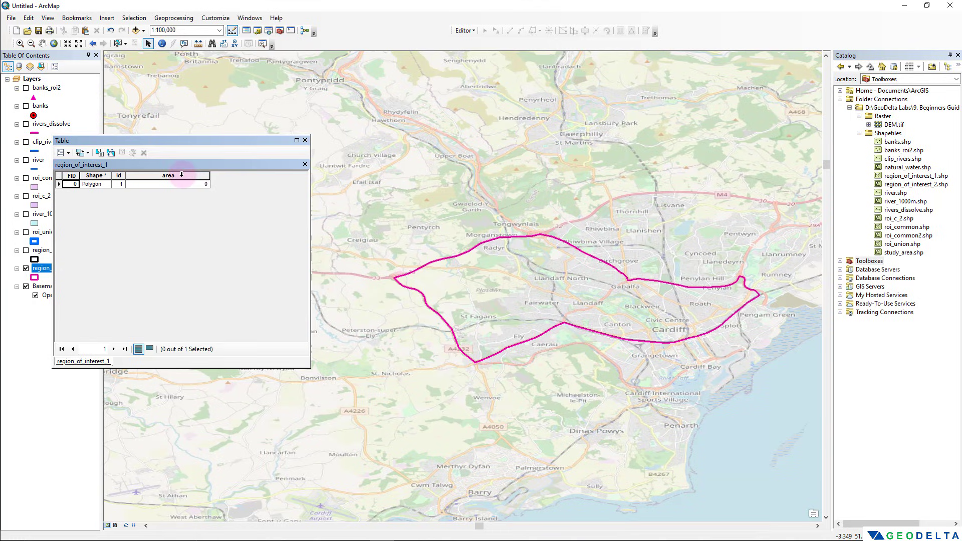
Step: Try to calculate the Area property for the area field of region_of_interest_1 using the coordinate system of the data source
left_click(182, 175)
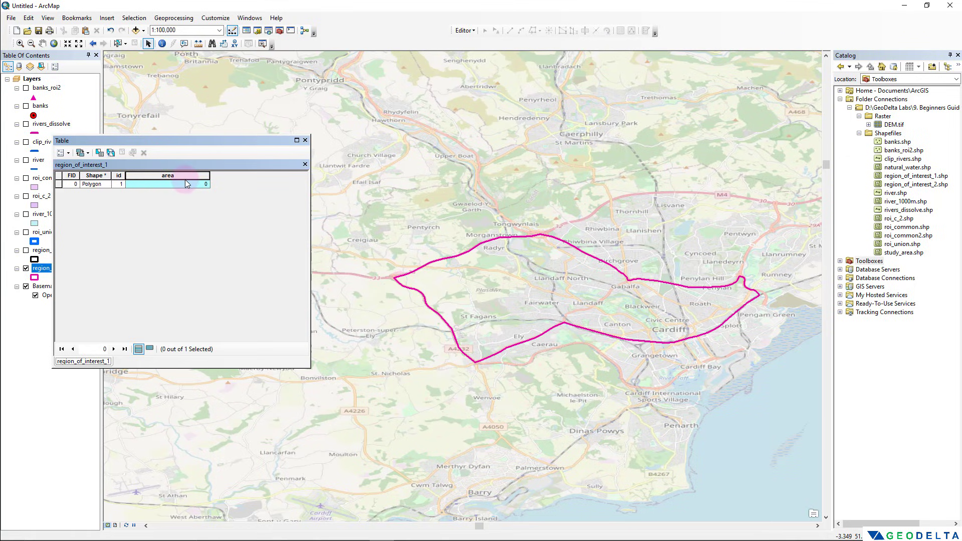
right_click(194, 175)
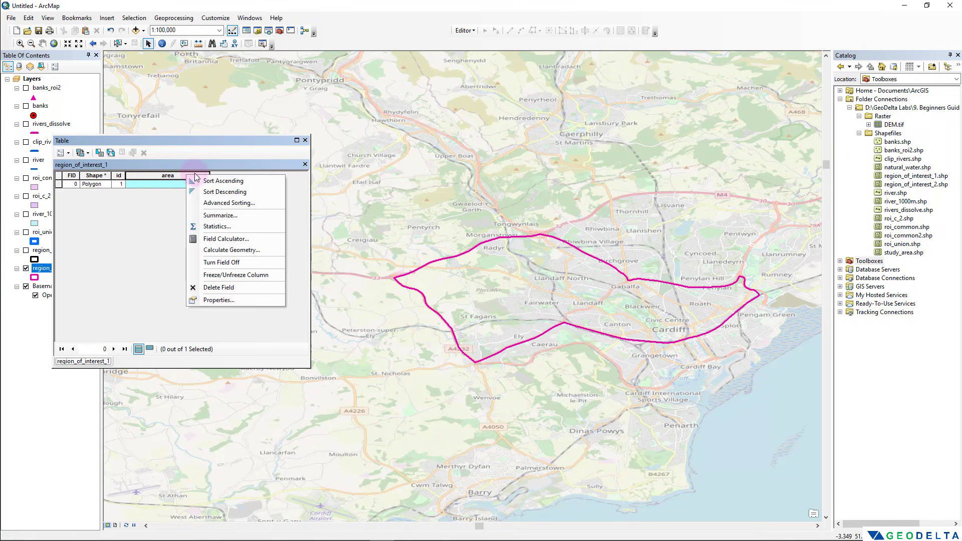
left_click(235, 250)
left_click(467, 296)
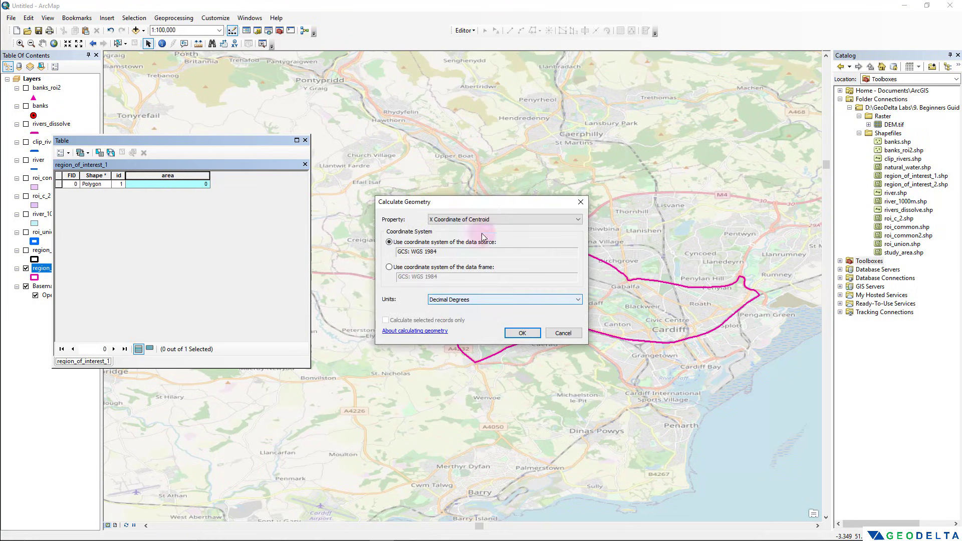
left_click_drag(476, 198, 226, 212)
left_click(229, 234)
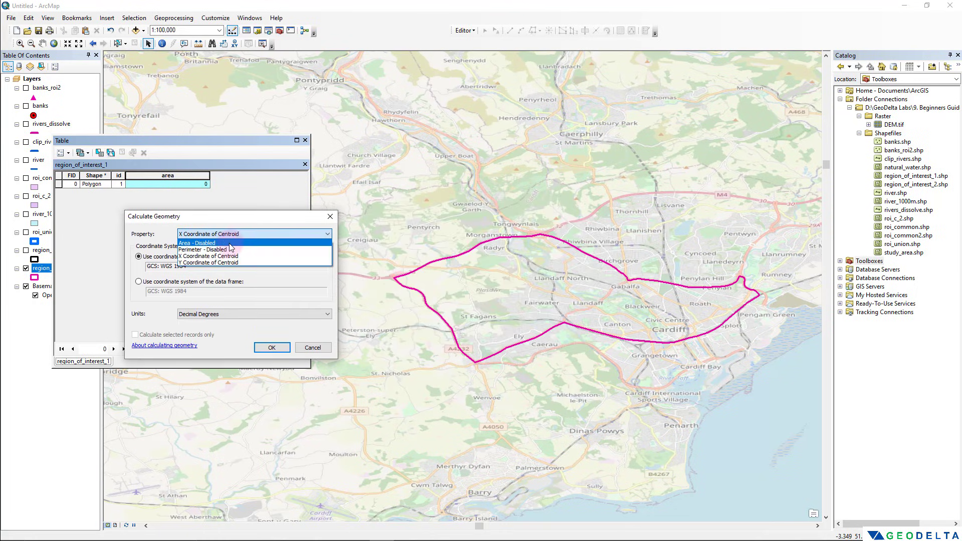
left_click(199, 243)
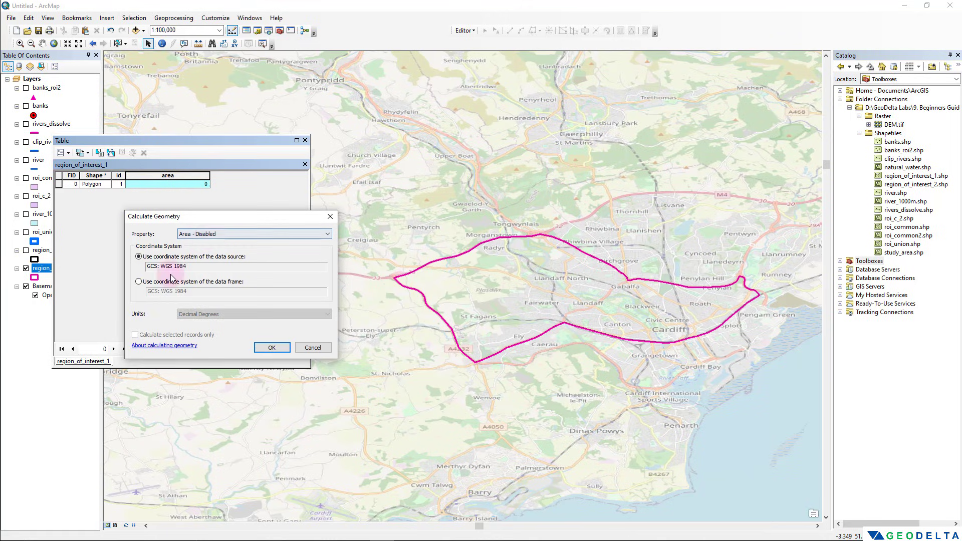
left_click_drag(189, 266, 141, 266)
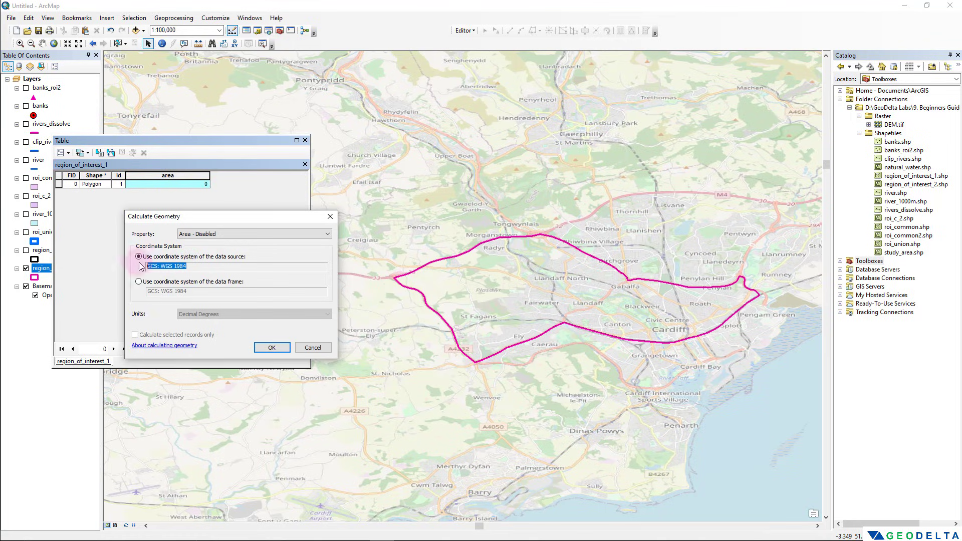
left_click(311, 348)
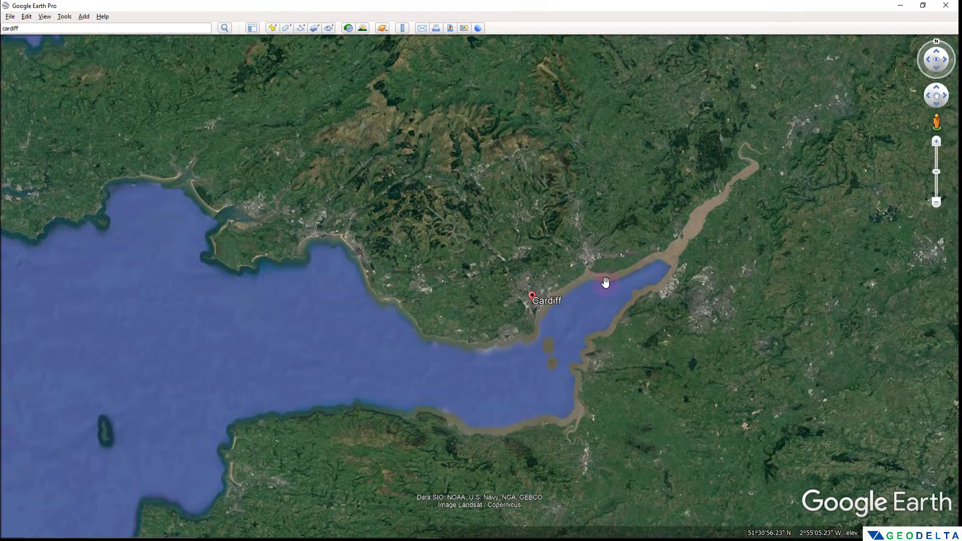
Step: Switch to Google Earth Pro, centred on Cardiff, and set its latitude/longitude display to Universal Transverse Mercator
scroll(605, 280, "down", 10)
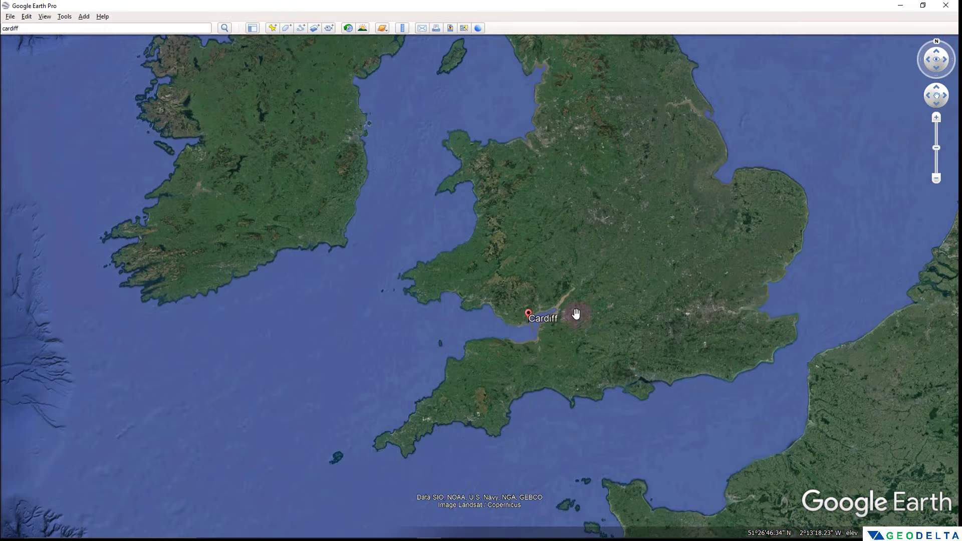
scroll(552, 318, "up", 6)
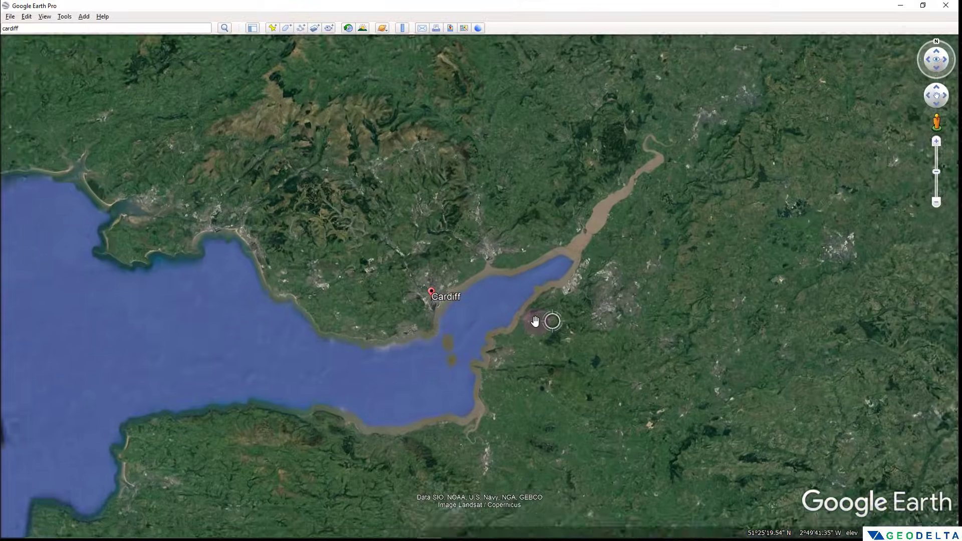
left_click_drag(396, 306, 595, 346)
scroll(485, 327, "up", 5)
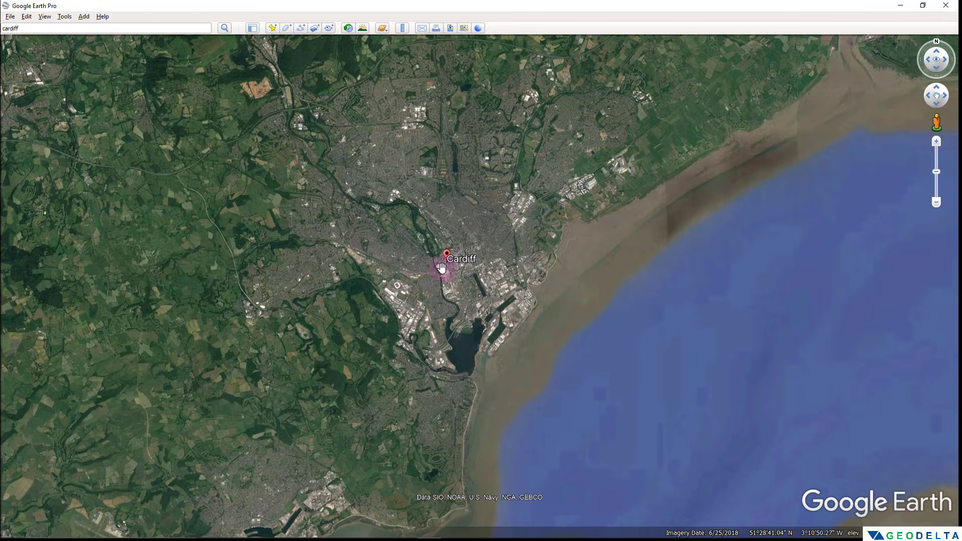
left_click_drag(443, 268, 412, 220)
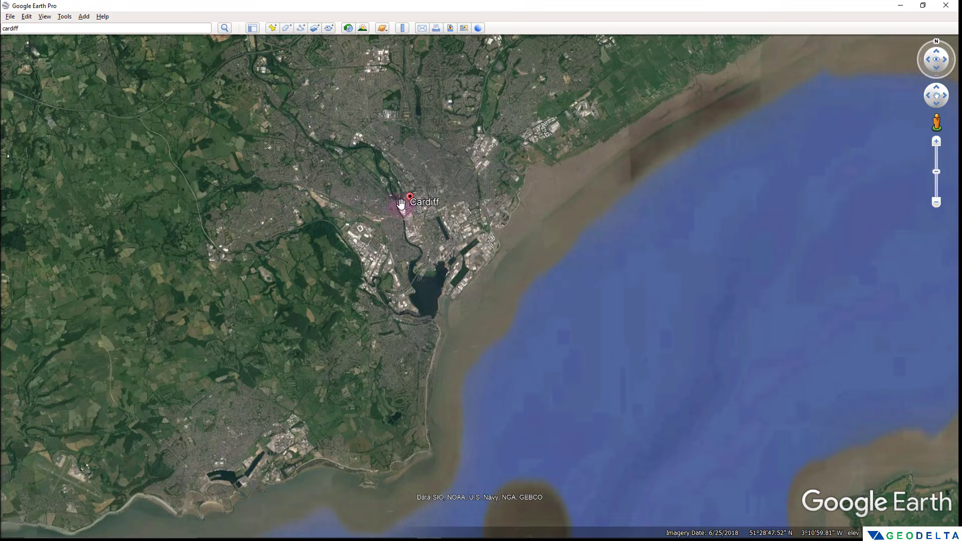
left_click(64, 17)
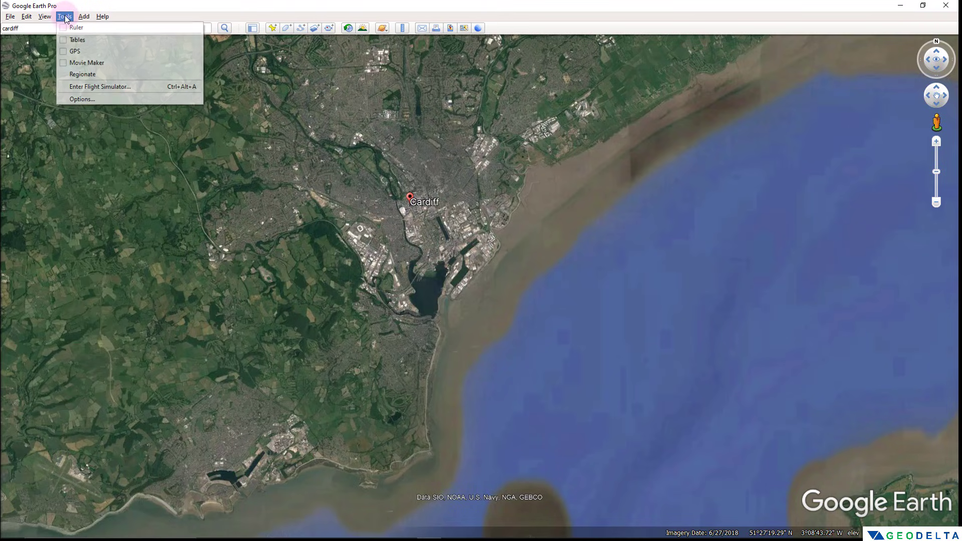
left_click(101, 99)
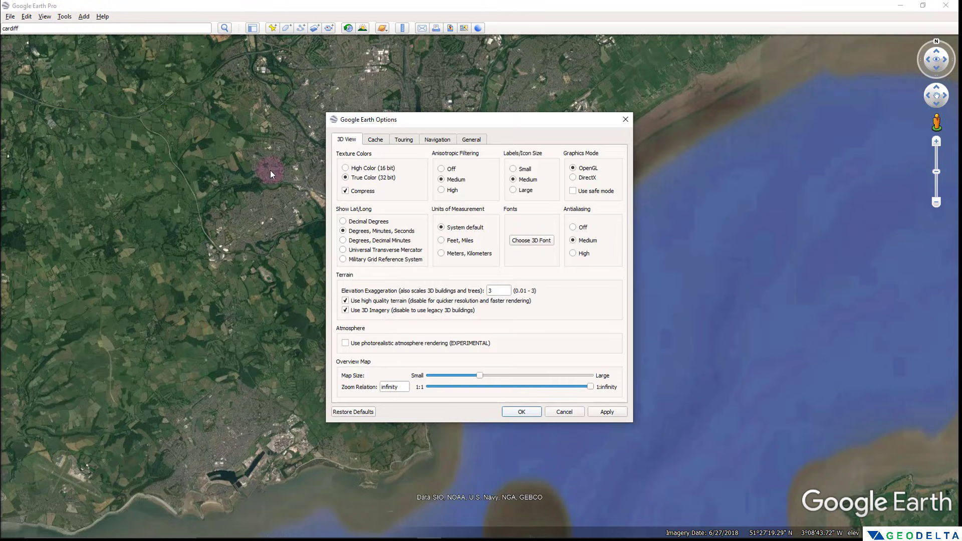
left_click(372, 252)
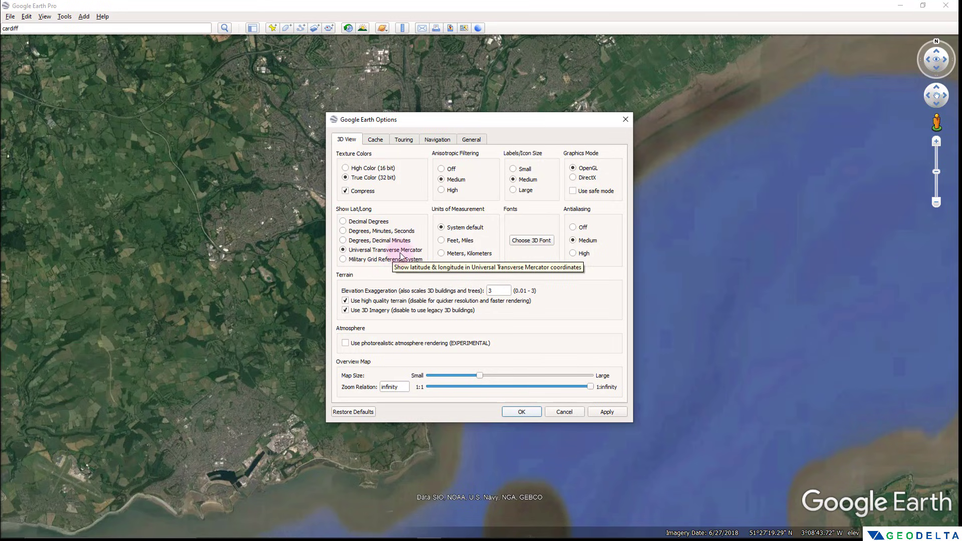
left_click(607, 412)
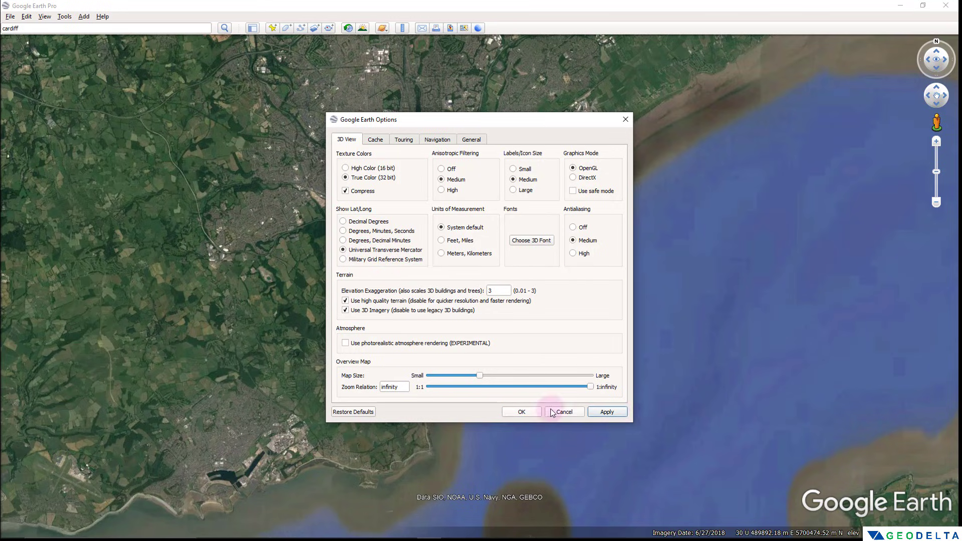
left_click(530, 413)
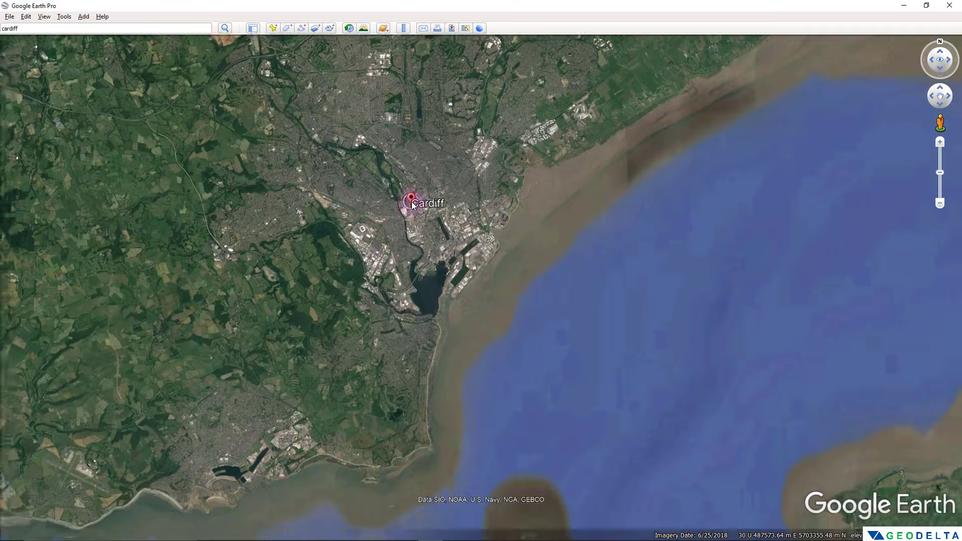
Step: Check the UTM zone and coordinates around the Cardiff placemark, and switch back to ArcMap
scroll(414, 207, "down", 5)
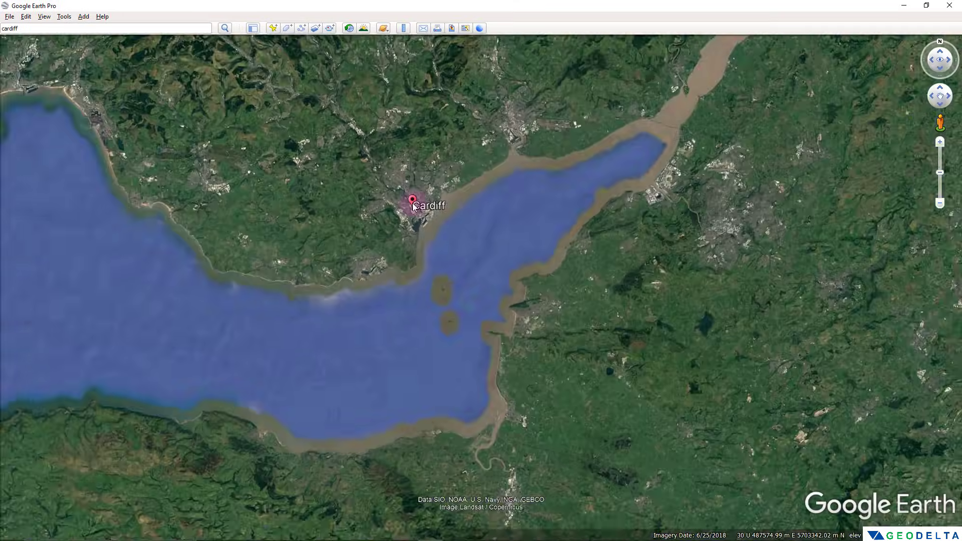
scroll(413, 203, "up", 1)
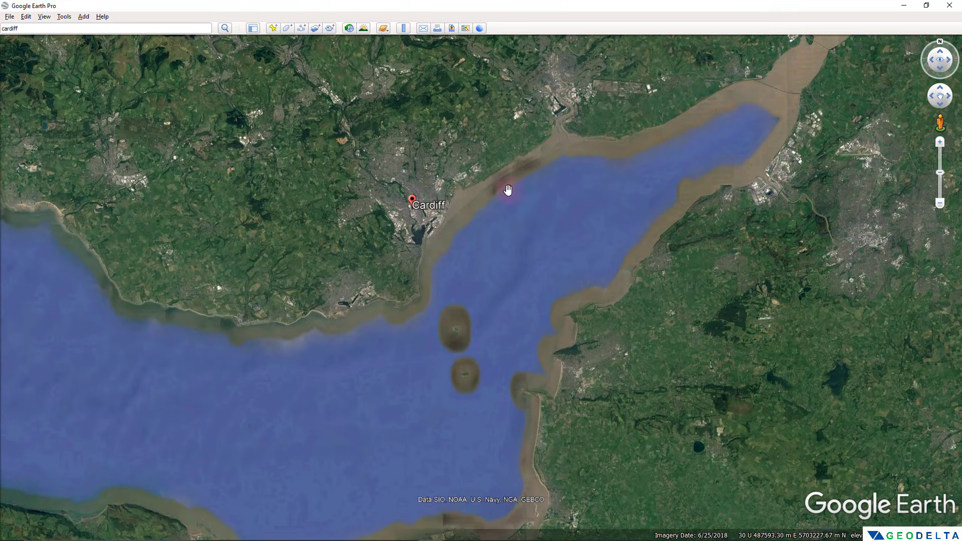
left_click(903, 9)
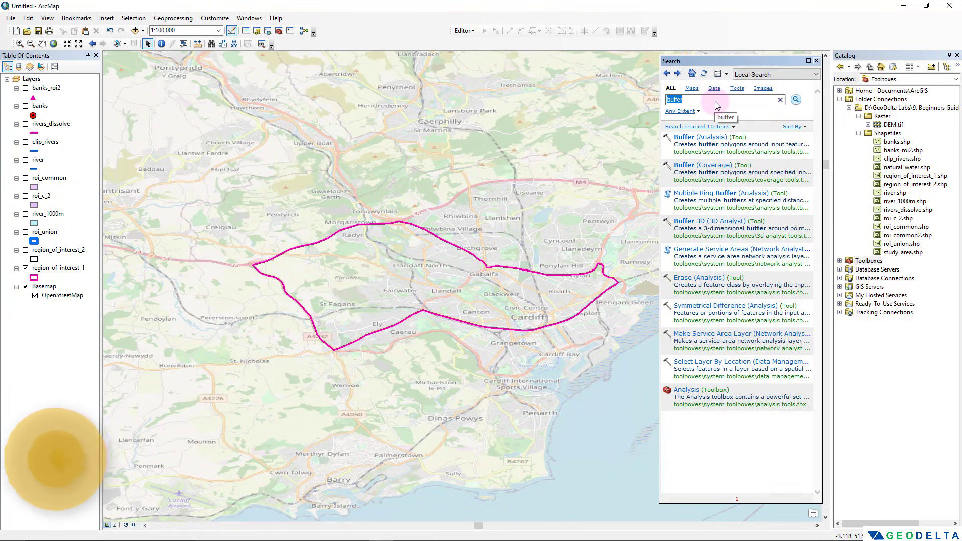
Step: Search the tools for reproject and locate the Project (Data Management) tool in the catalog's system toolboxes
type("repor")
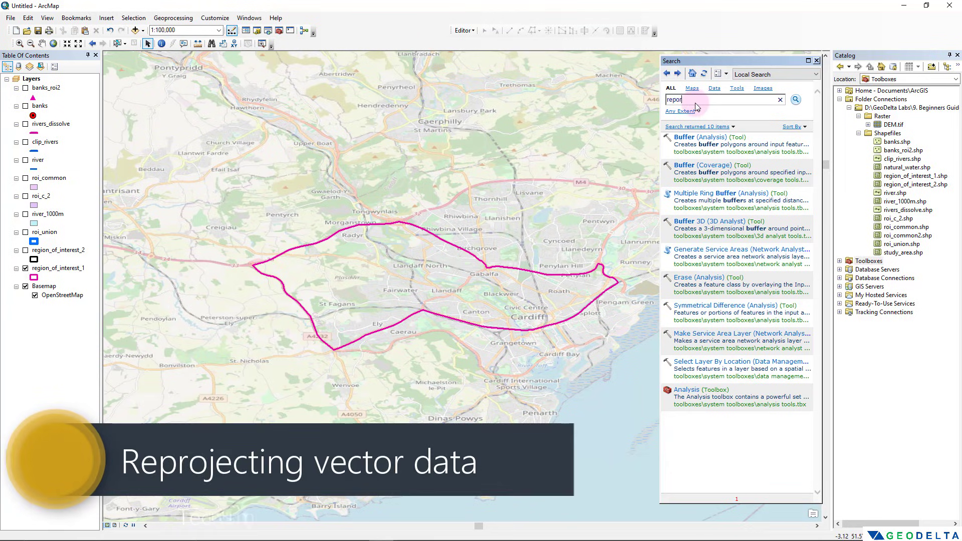
key("Return")
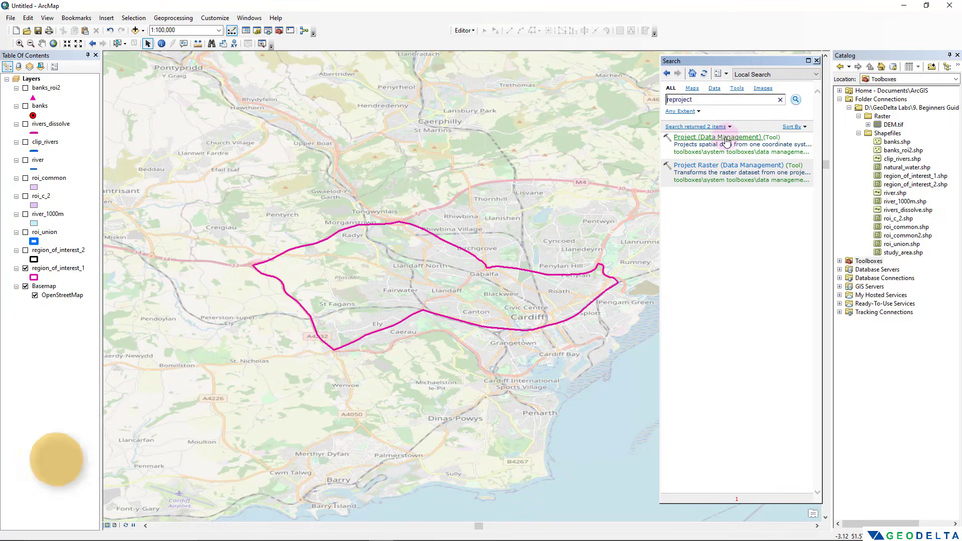
left_click(733, 152)
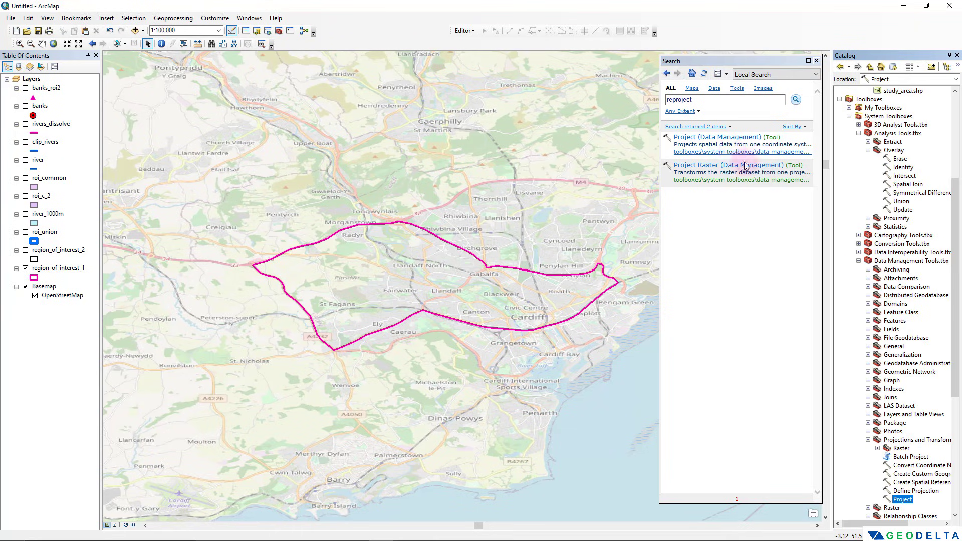
Step: Collapse Analysis Tools and select the Project tool under Projections and Transformations in Data Management Tools
scroll(901, 405, "down", 2)
scroll(901, 392, "up", 4)
scroll(867, 191, "down", 1)
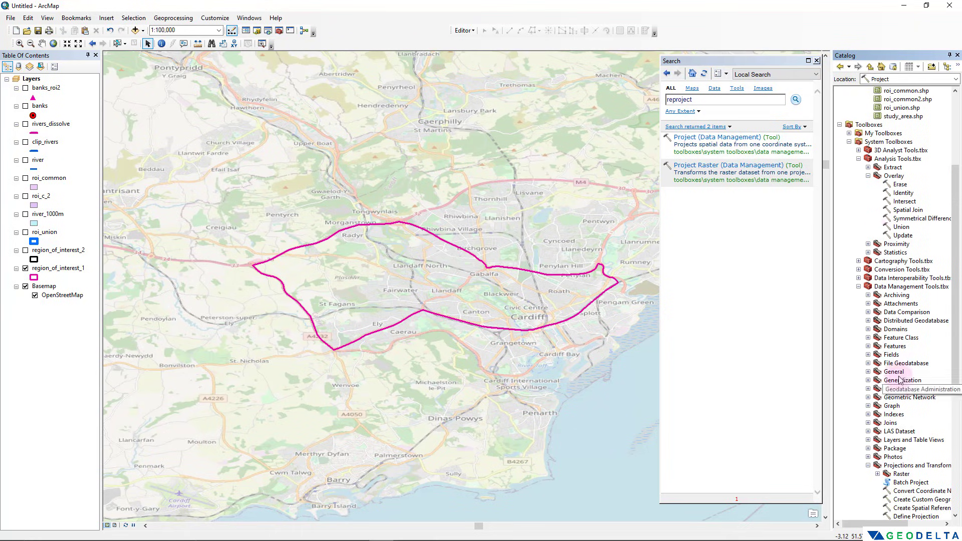
left_click(859, 159)
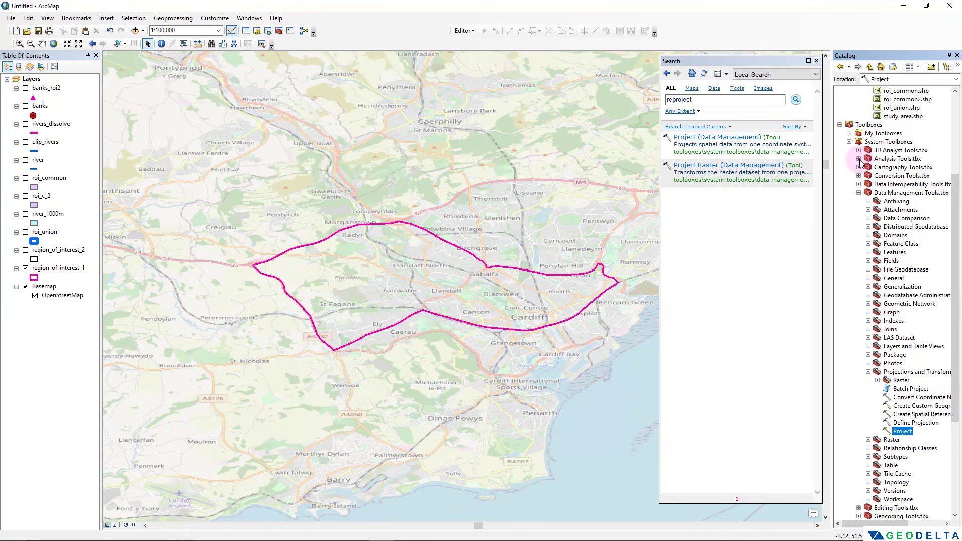
left_click(898, 194)
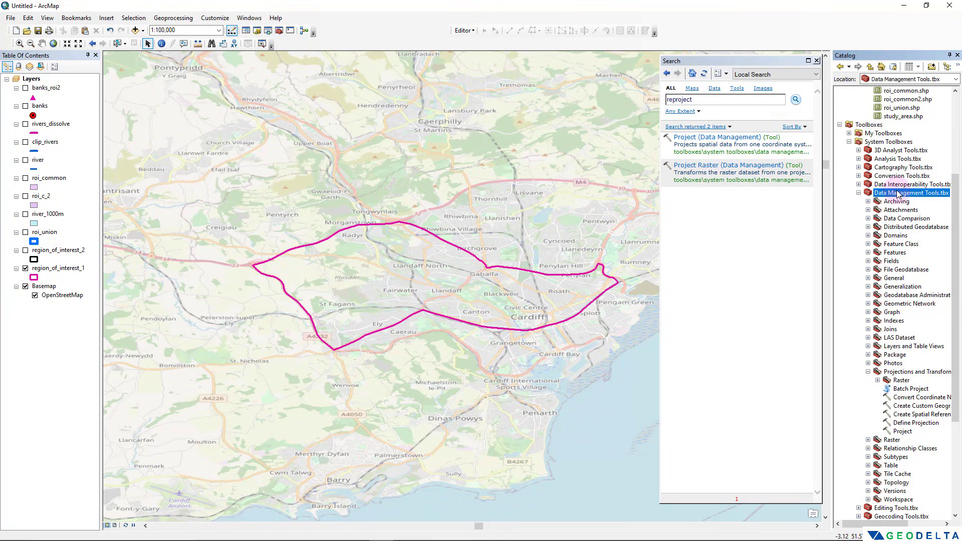
left_click(917, 373)
scroll(918, 376, "down", 3)
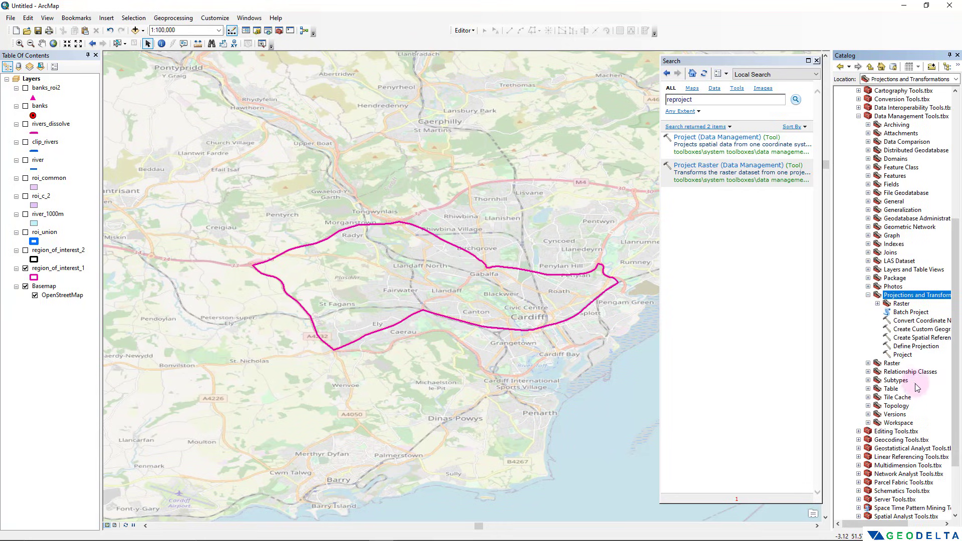
left_click(903, 354)
Step: Open the Project tool and set region_of_interest_1 as its input dataset
left_click_drag(731, 136, 726, 135)
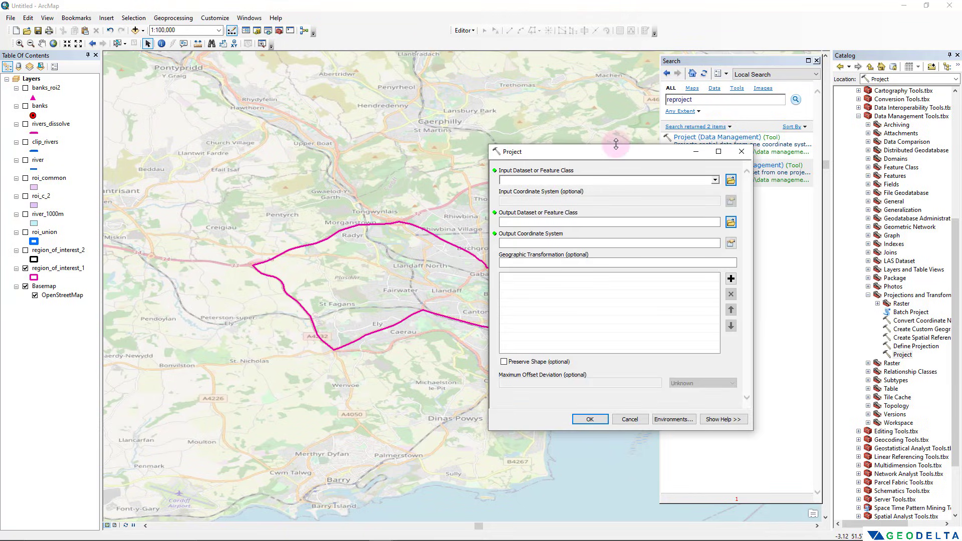
left_click_drag(594, 152, 300, 110)
left_click_drag(58, 269, 239, 137)
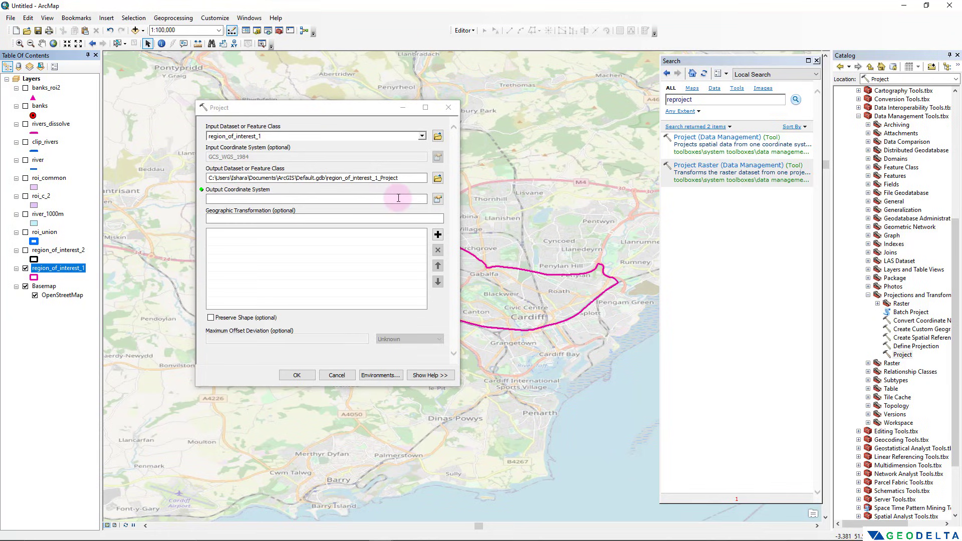
Step: Open the coordinate system selection for the Project tool's output and look through the projected coordinate system categories
left_click(438, 199)
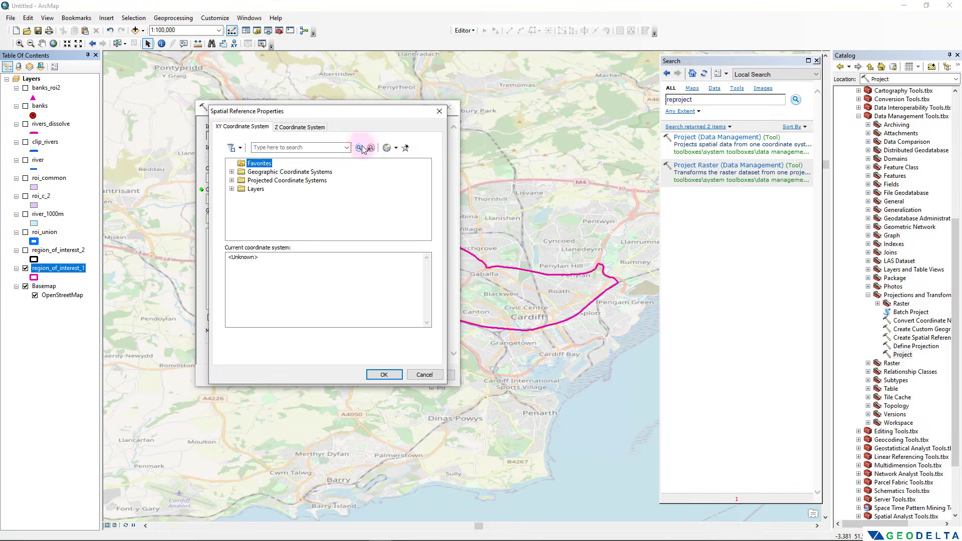
left_click_drag(338, 113, 423, 161)
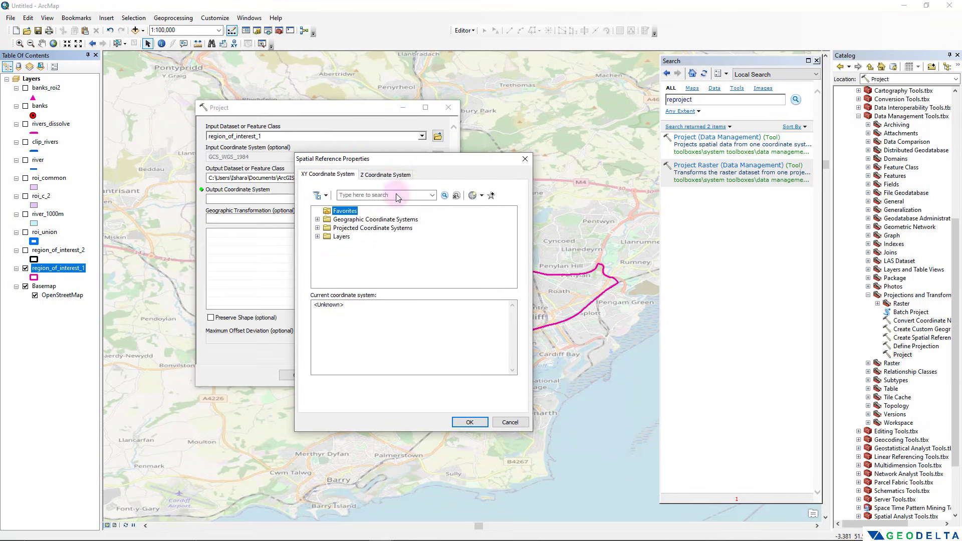
left_click(317, 228)
scroll(320, 230, "up", 1)
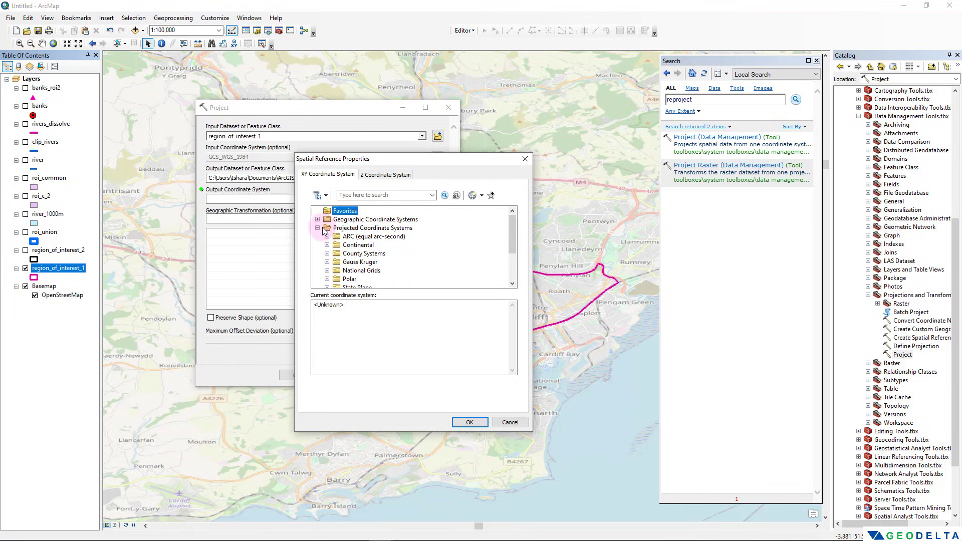
left_click(317, 228)
left_click(357, 196)
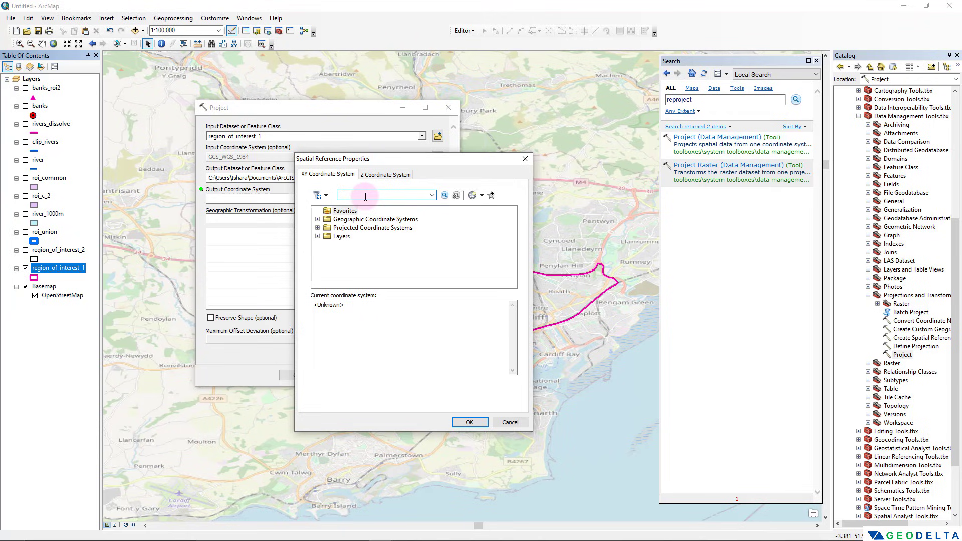
left_click_drag(420, 158, 387, 139)
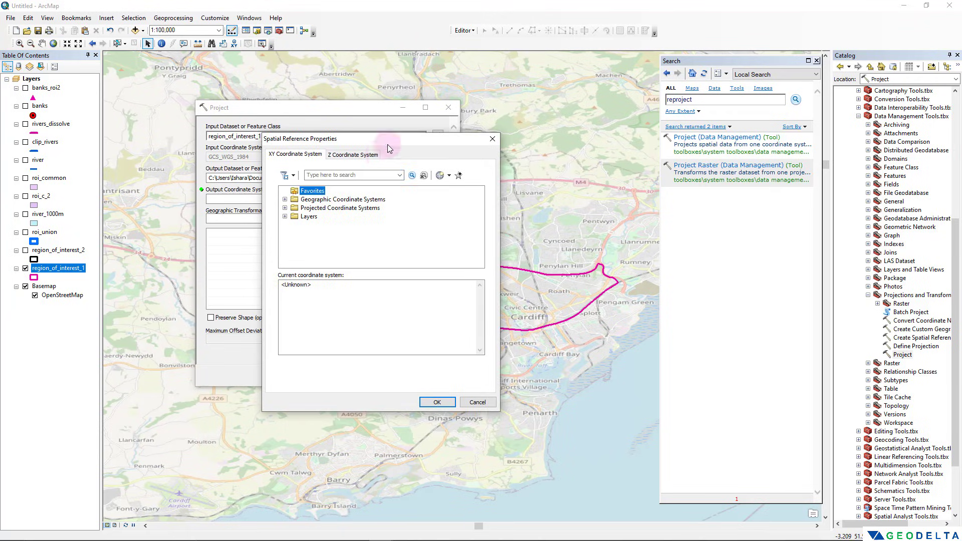
Step: Set the output coordinate system to WGS 1984 Complex UTM Zone 30N from the projected UTM, WGS 1984, Northern Hemisphere systems
double_click(321, 211)
scroll(320, 226, "down", 2)
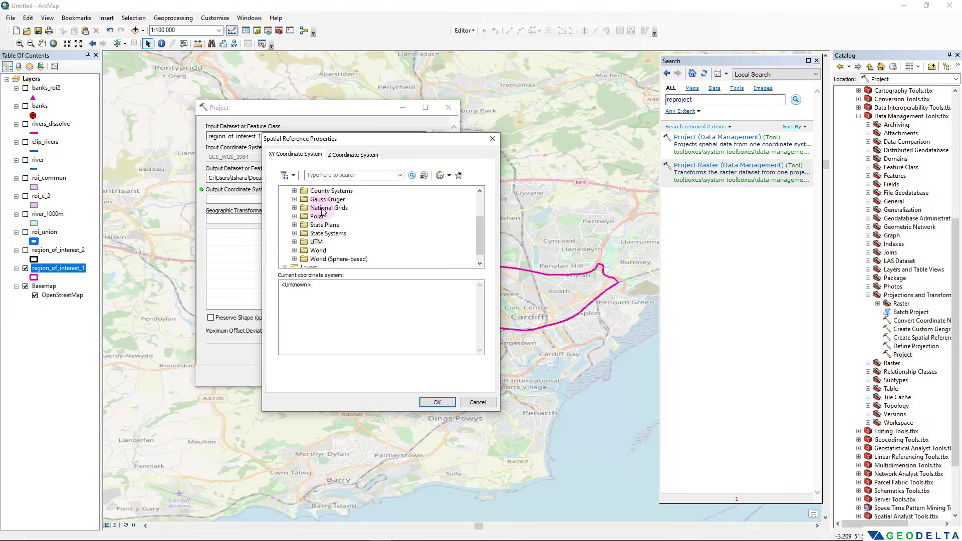
double_click(317, 233)
scroll(360, 225, "down", 2)
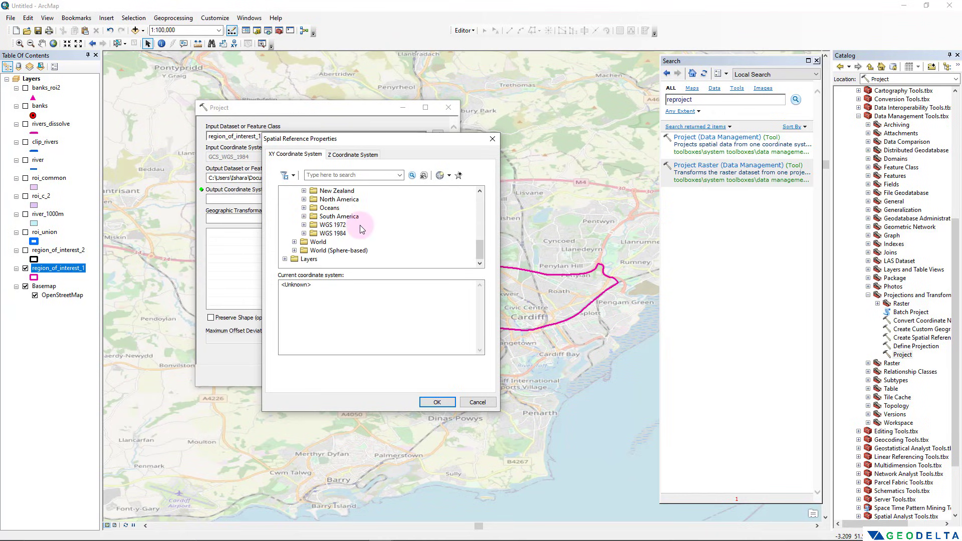
double_click(334, 234)
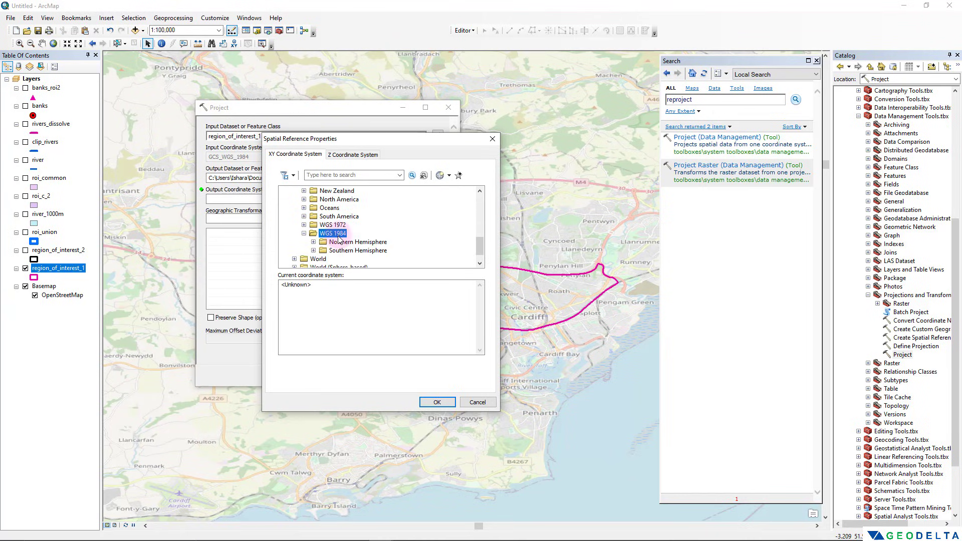
double_click(366, 243)
scroll(382, 243, "down", 2)
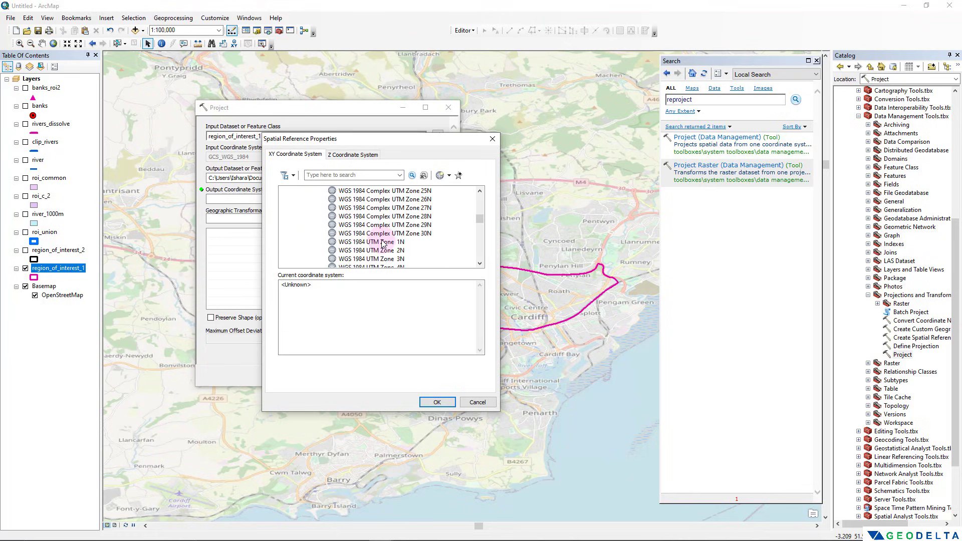
left_click(401, 236)
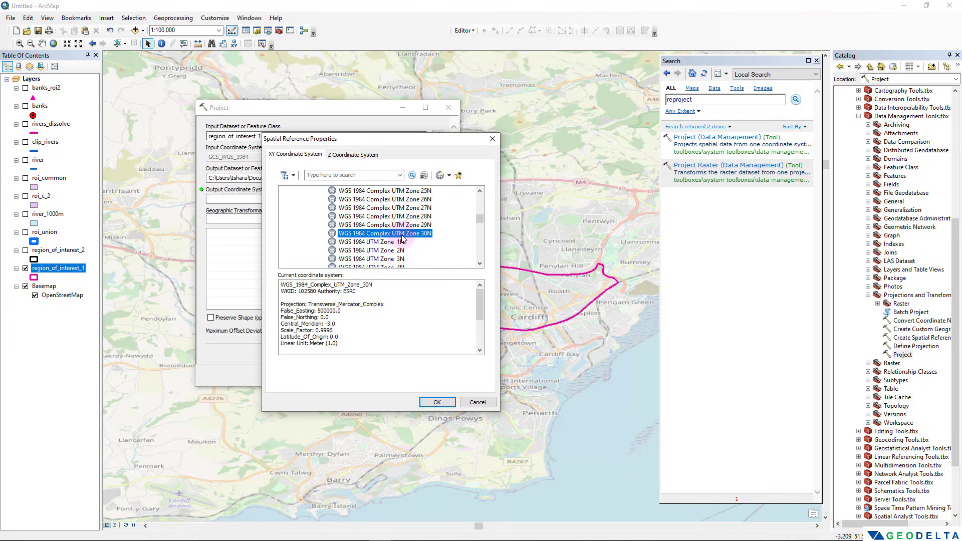
left_click(437, 402)
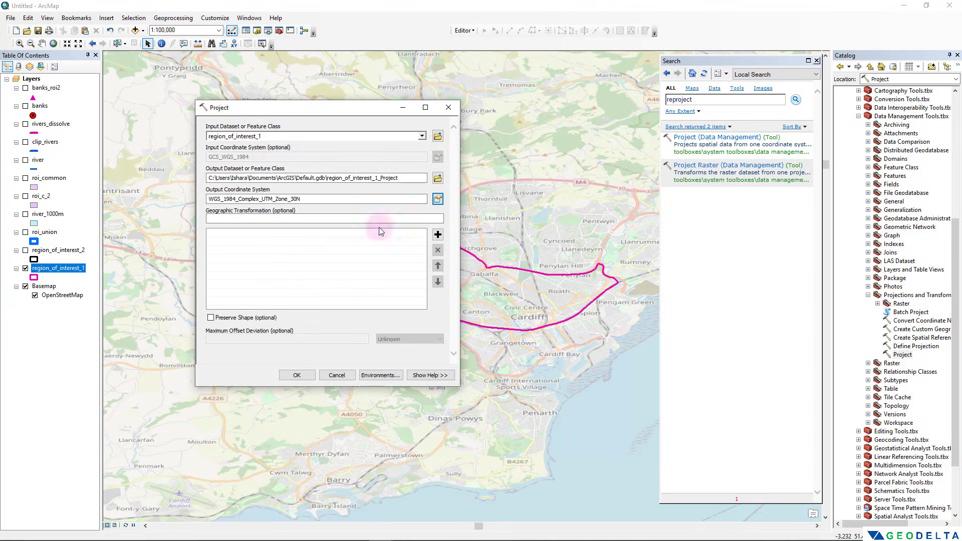
Step: Name the output roi1_UTM30N in the Shapefiles folder and run the Project tool
left_click(438, 178)
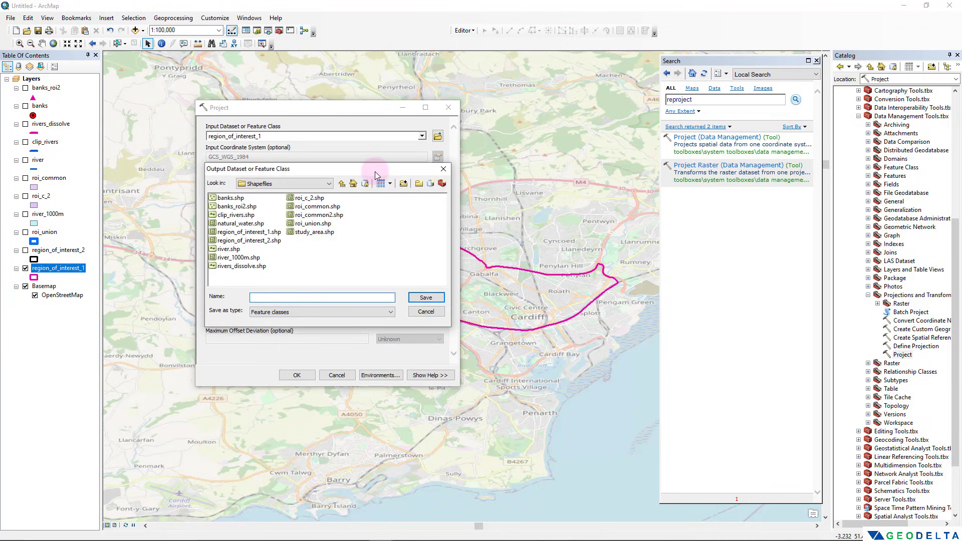
left_click_drag(375, 172, 372, 170)
left_click(277, 296)
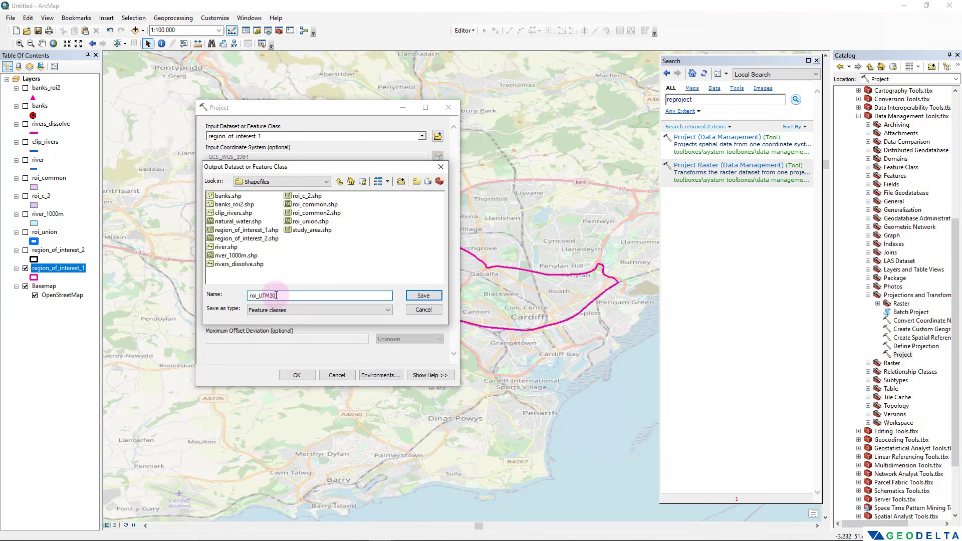
left_click(255, 296)
type("1")
left_click(424, 296)
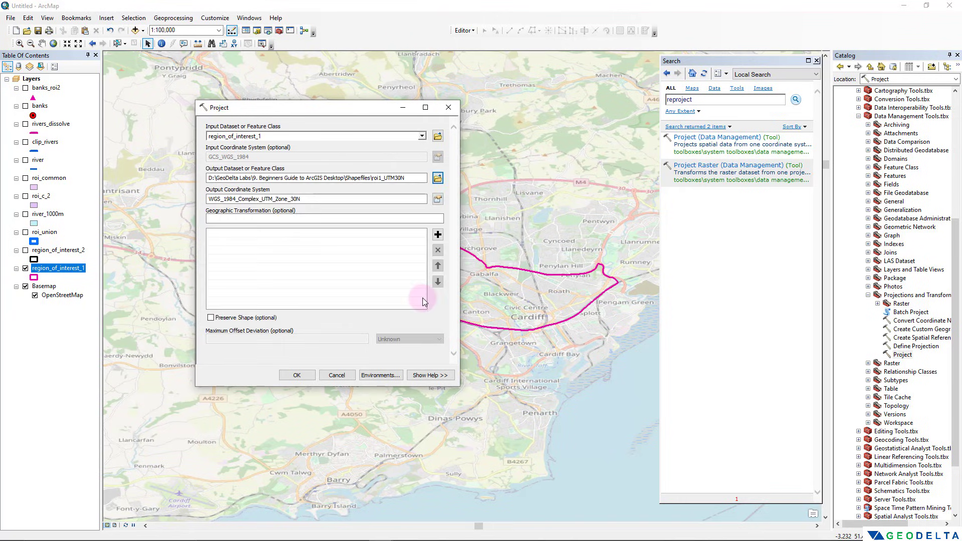
left_click(298, 376)
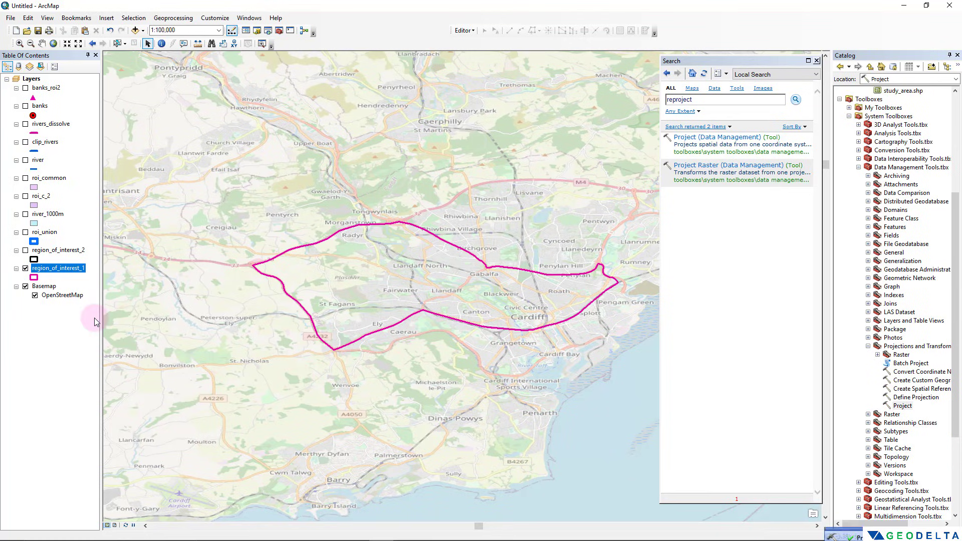
Step: Collapse the toolboxes in the catalog and add roi1_UTM30N.shp from the Shapefiles folder as the uppermost map layer
scroll(849, 245, "up", 7)
left_click(840, 270)
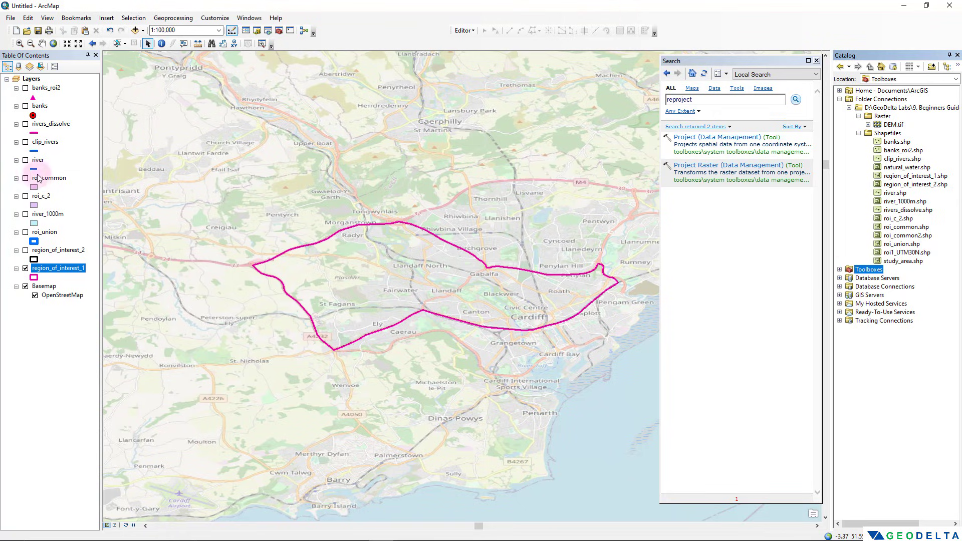
left_click(905, 253)
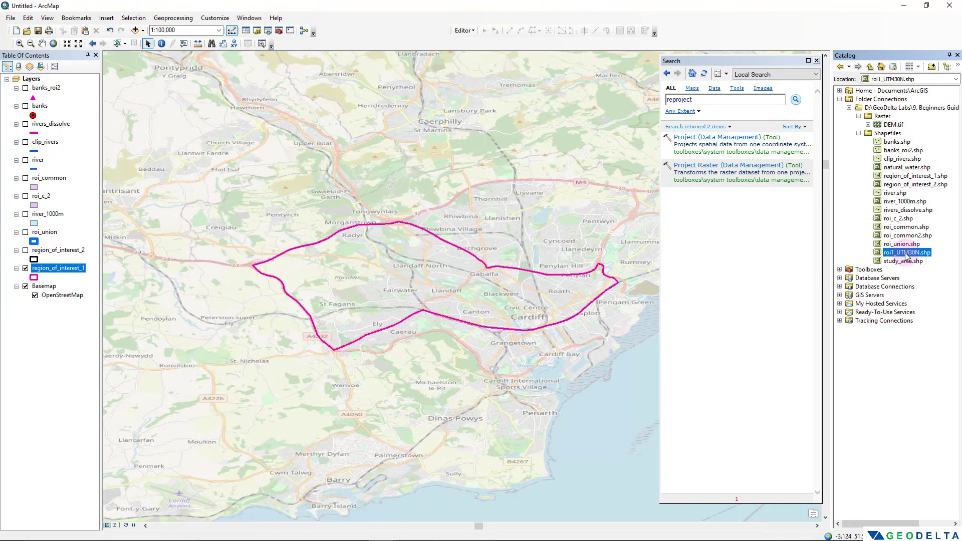
left_click_drag(905, 255, 74, 79)
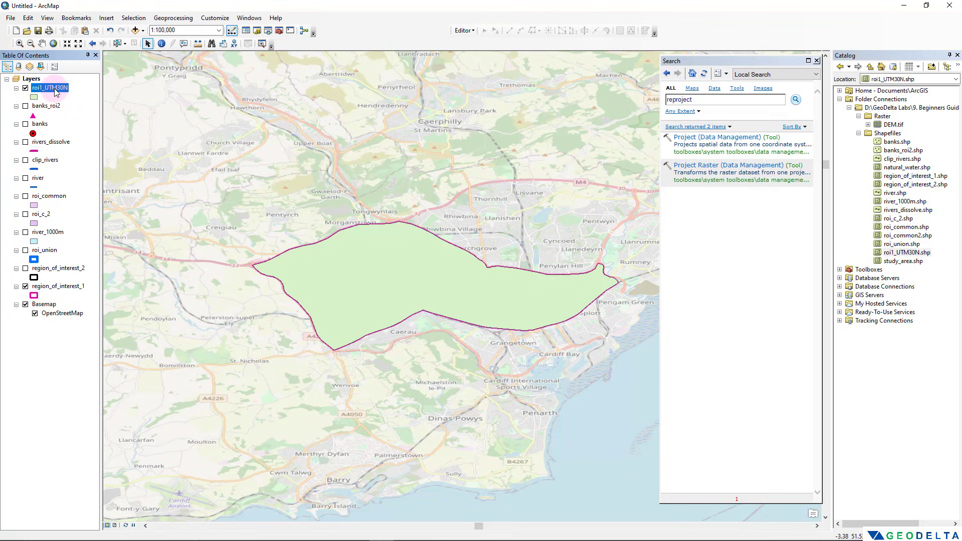
Step: Check the projected coordinate system in the source properties of the roi1_UTM30N layer
right_click(55, 92)
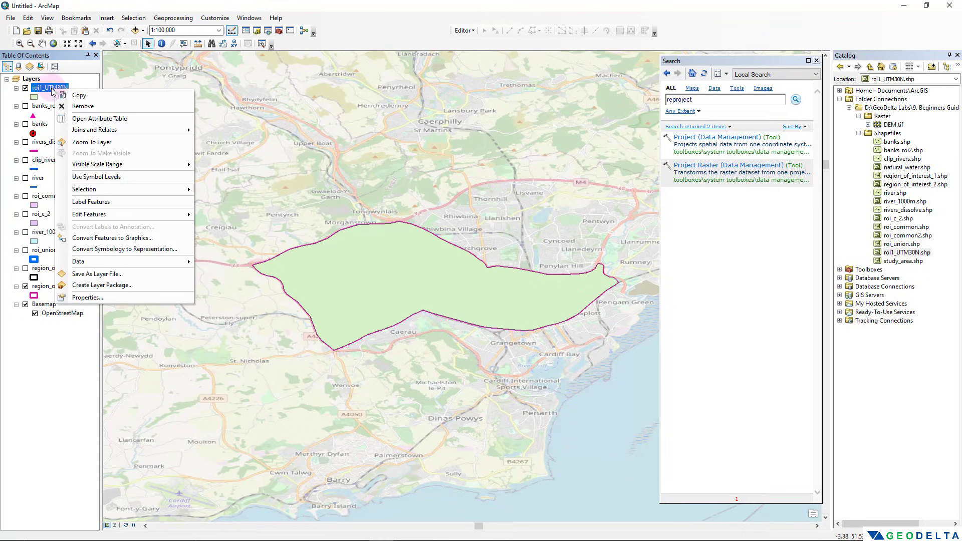
left_click(84, 298)
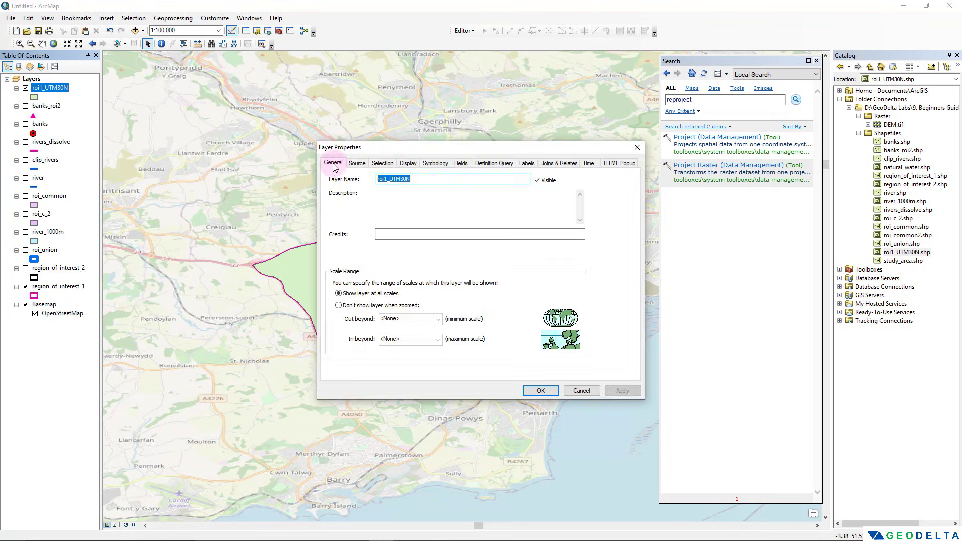
left_click(356, 165)
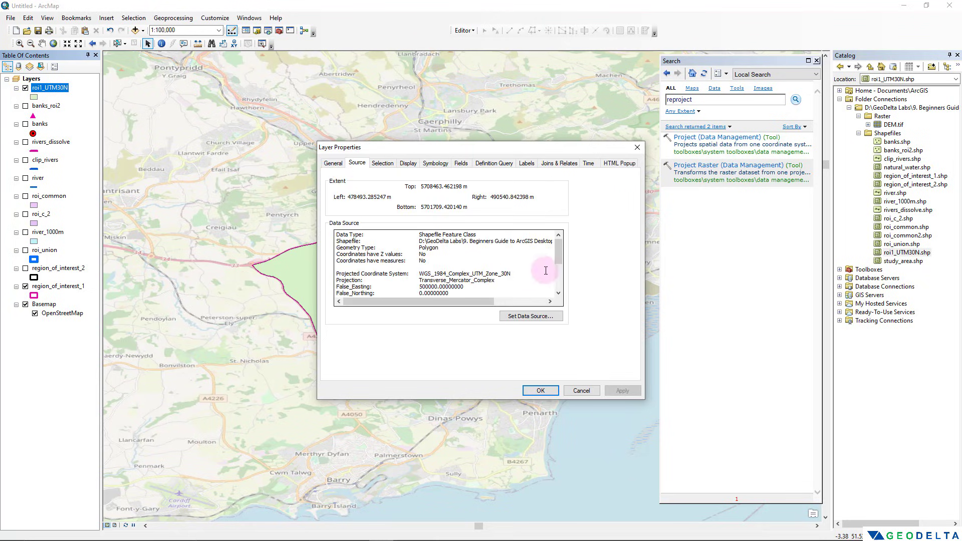
left_click_drag(339, 273, 519, 274)
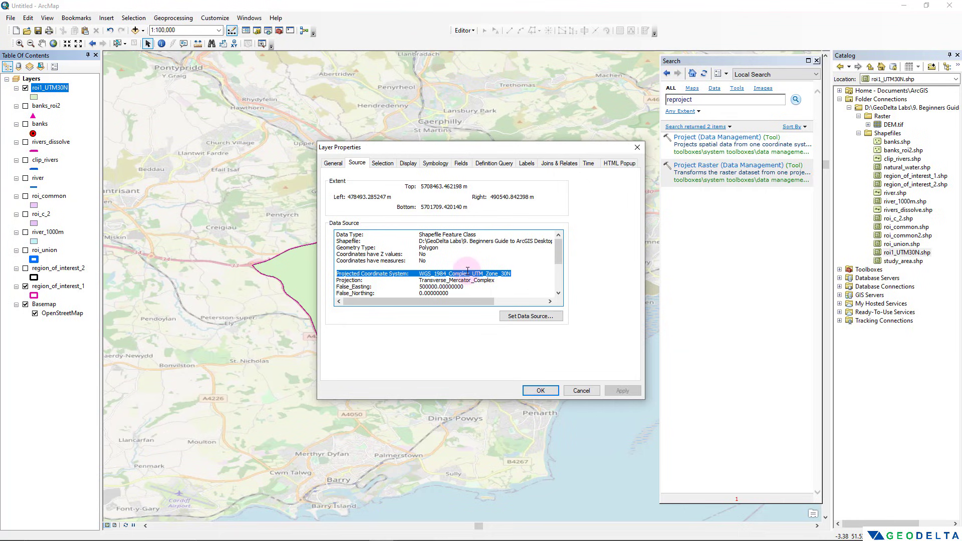
left_click(637, 146)
Step: Check the geographic coordinate system in the source properties of the region_of_interest_1 layer for comparison
right_click(65, 288)
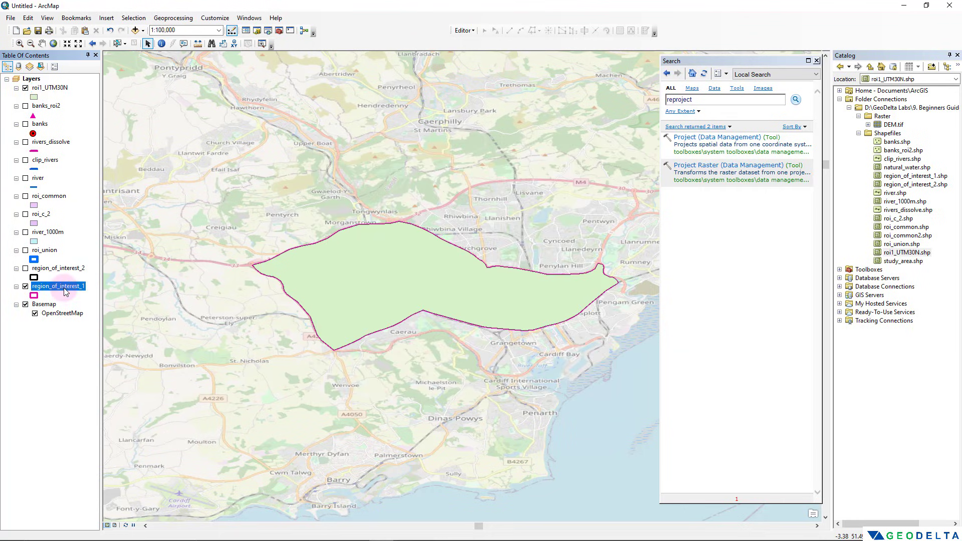
left_click(114, 498)
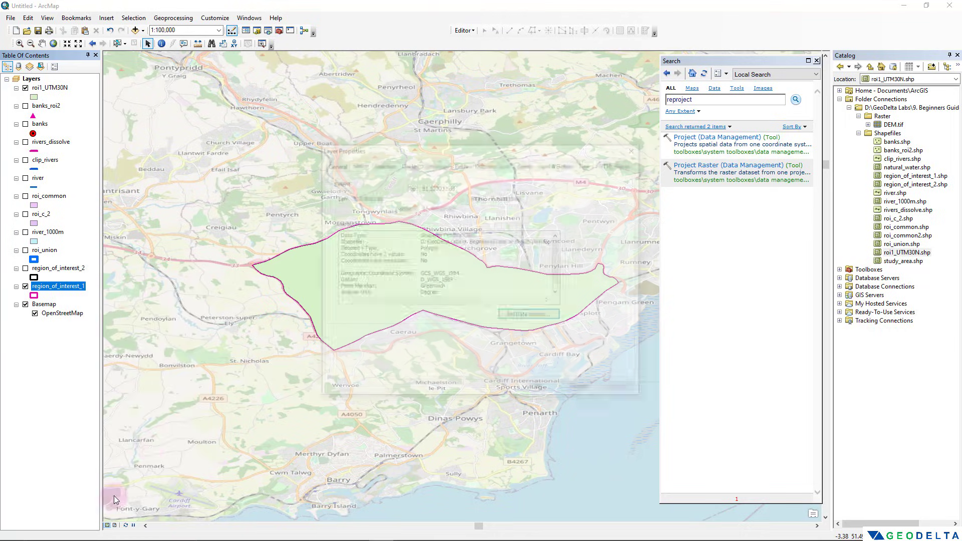
double_click(420, 273)
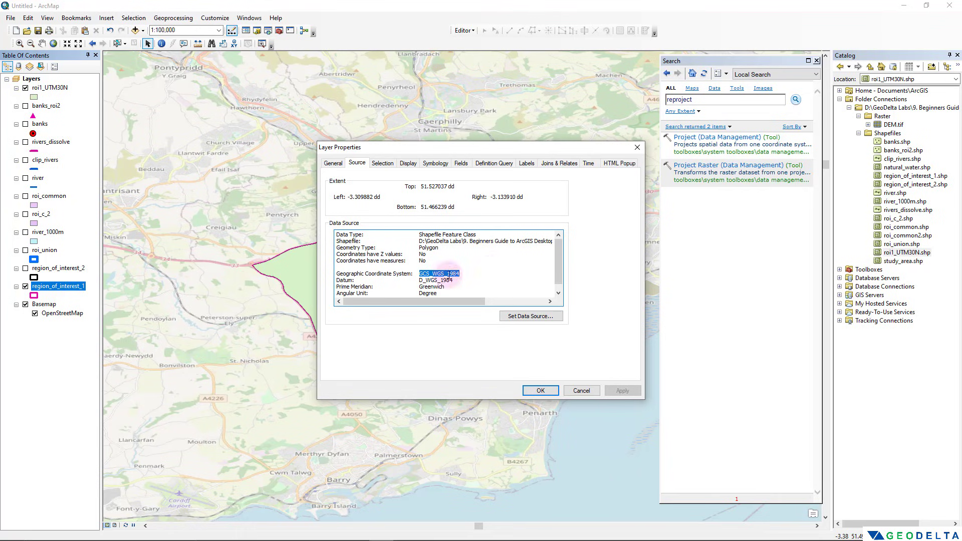
left_click(637, 147)
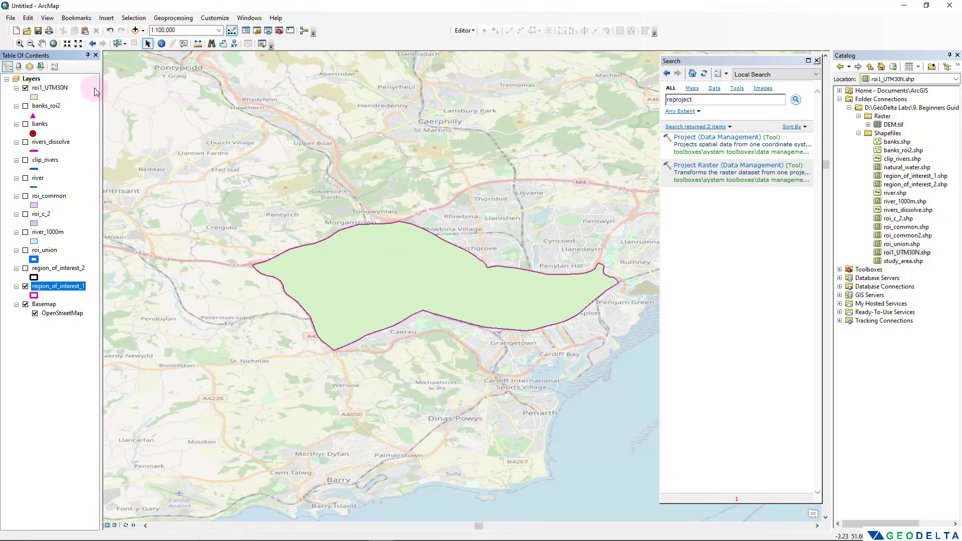
Step: Open the attribute table of roi1_UTM30N and start Calculate Geometry on the area field outside an edit session
left_click(45, 89)
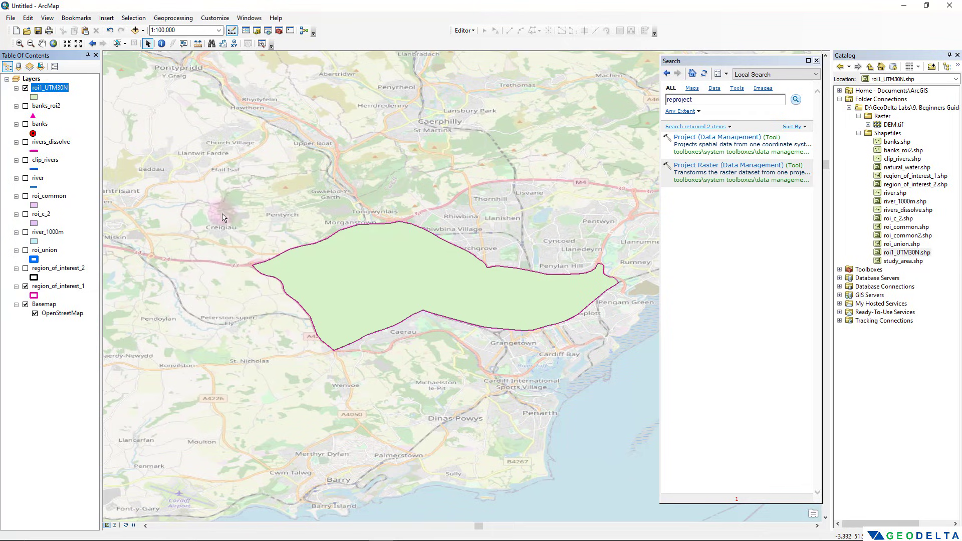
right_click(47, 89)
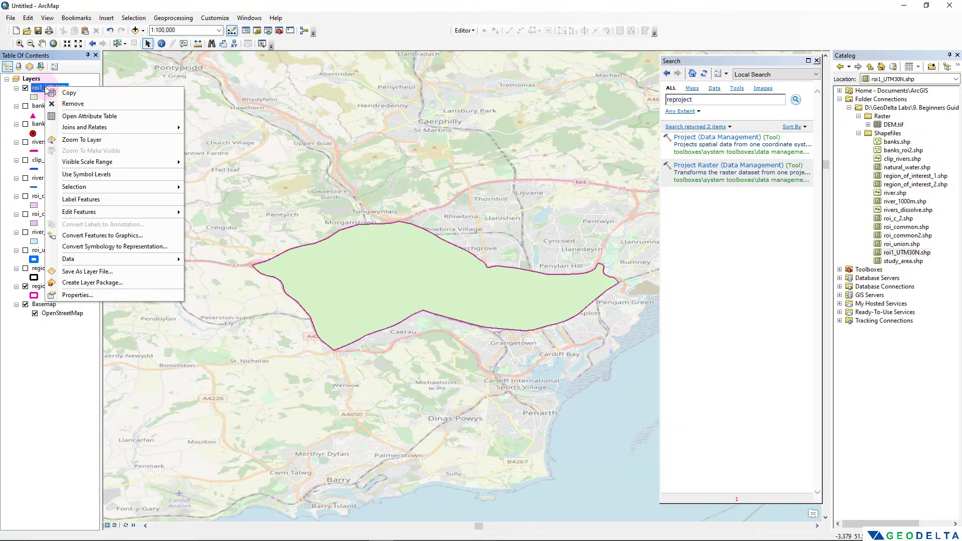
left_click(73, 118)
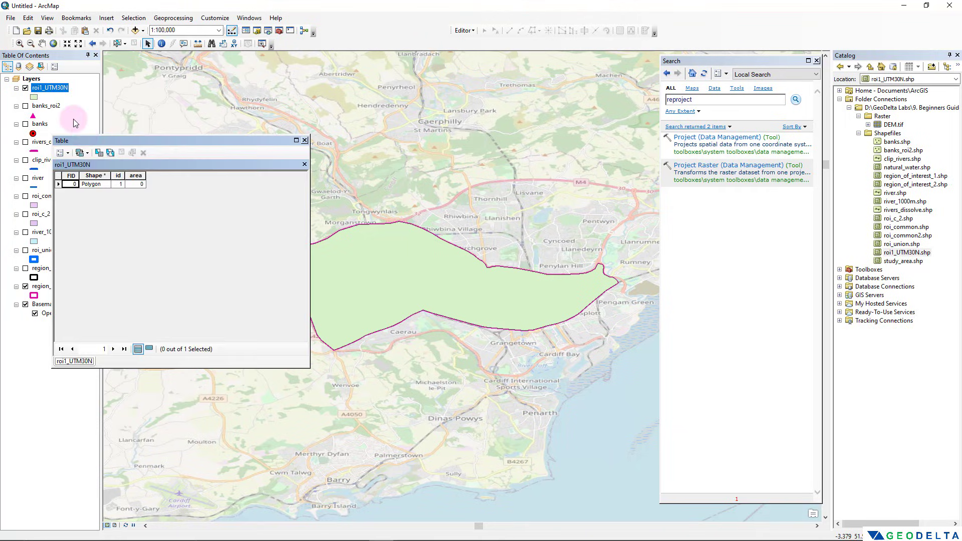
left_click(139, 184)
left_click(138, 176)
right_click(139, 178)
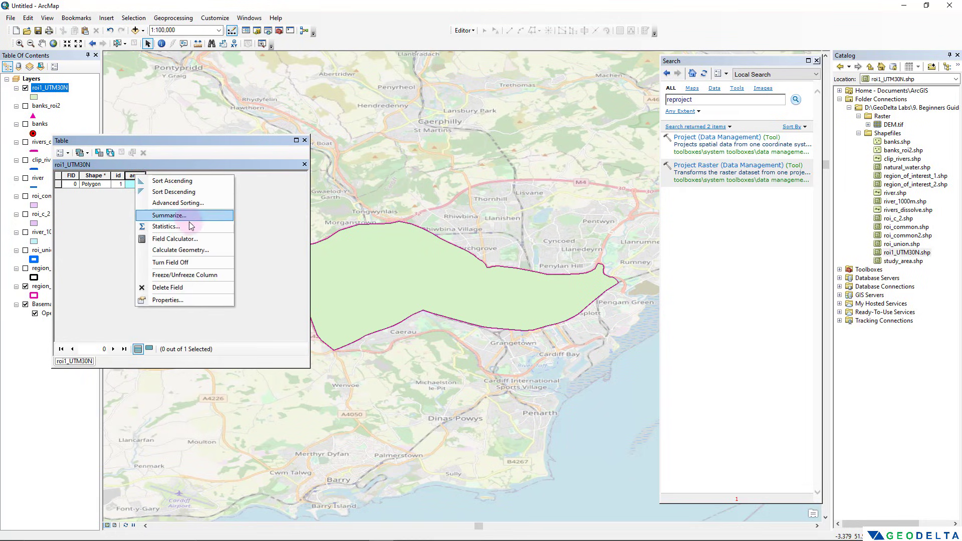
left_click(188, 250)
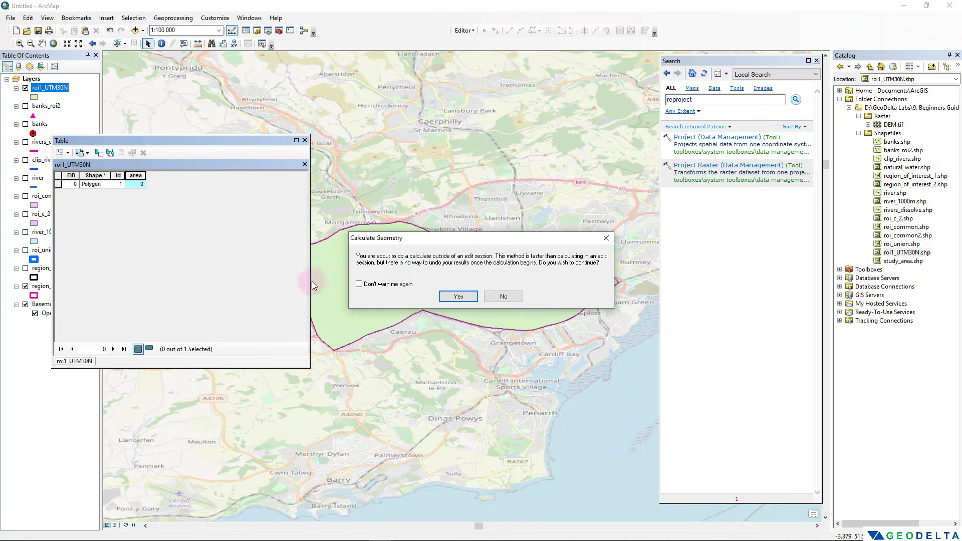
left_click(458, 297)
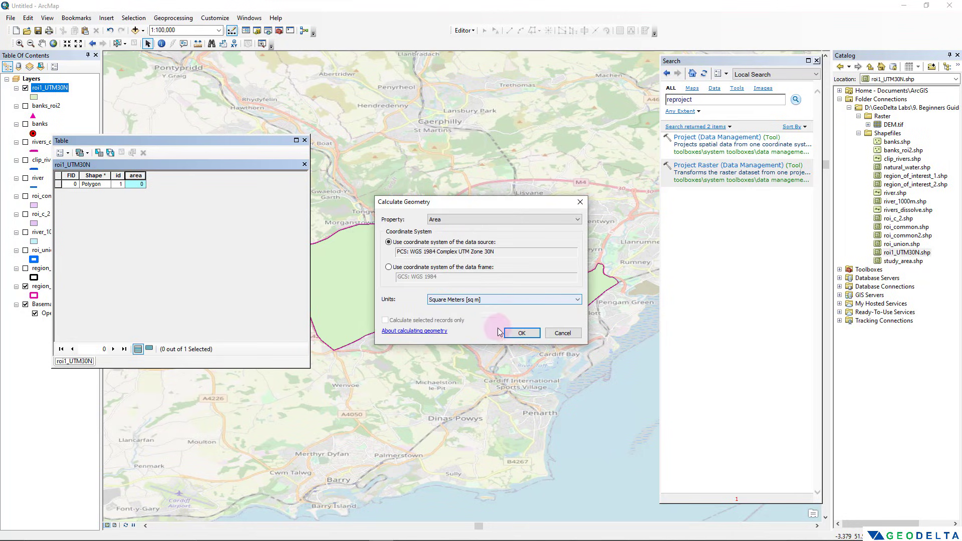
Step: Calculate the area field as Area in Square Kilometers [sq km] using the data source's coordinate system, and inspect the polygon's area value
left_click_drag(476, 201, 160, 178)
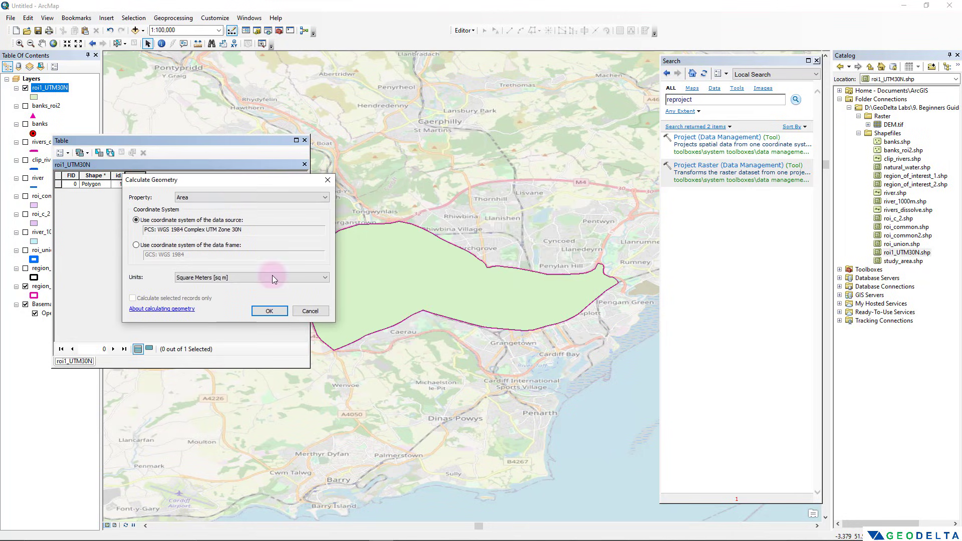
left_click(303, 281)
left_click(303, 281)
left_click(251, 195)
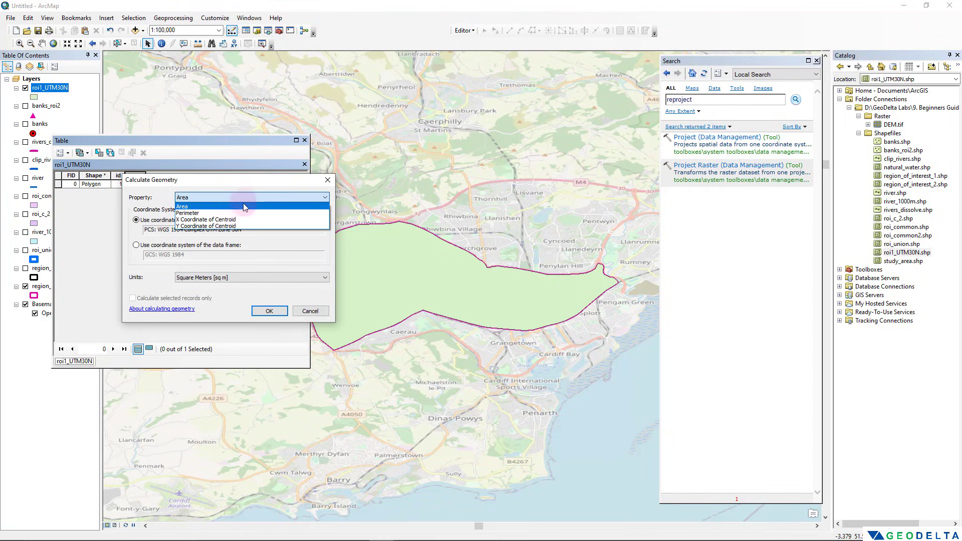
left_click(234, 207)
left_click(247, 277)
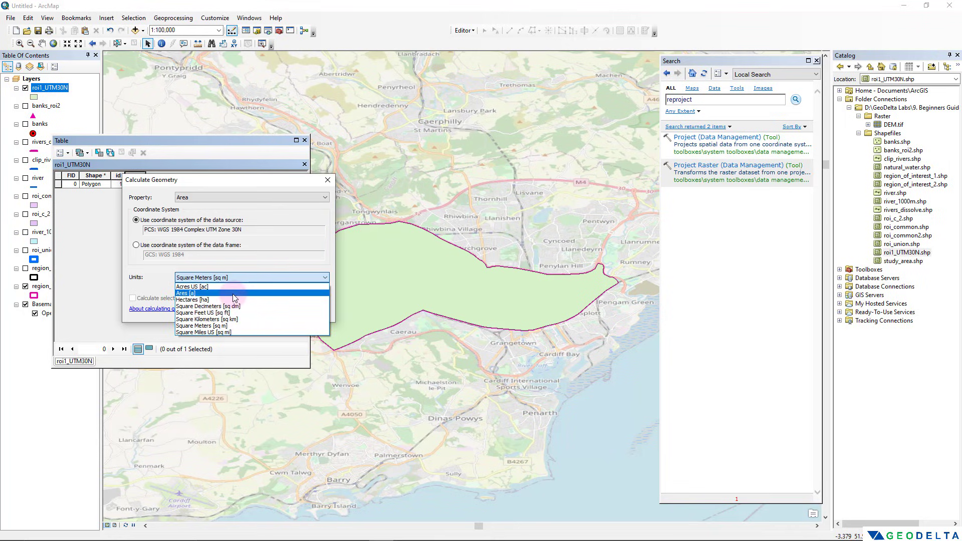
left_click(239, 319)
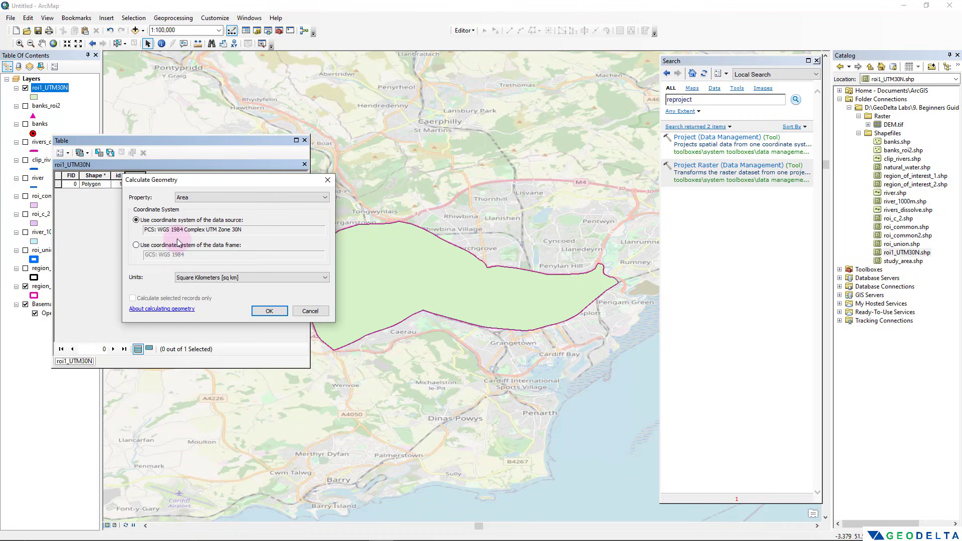
left_click(269, 311)
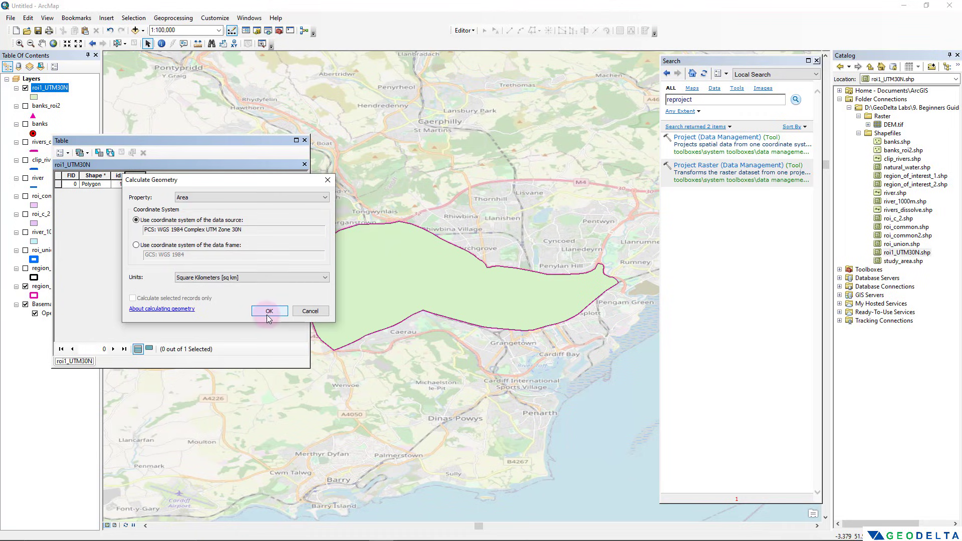
left_click(458, 296)
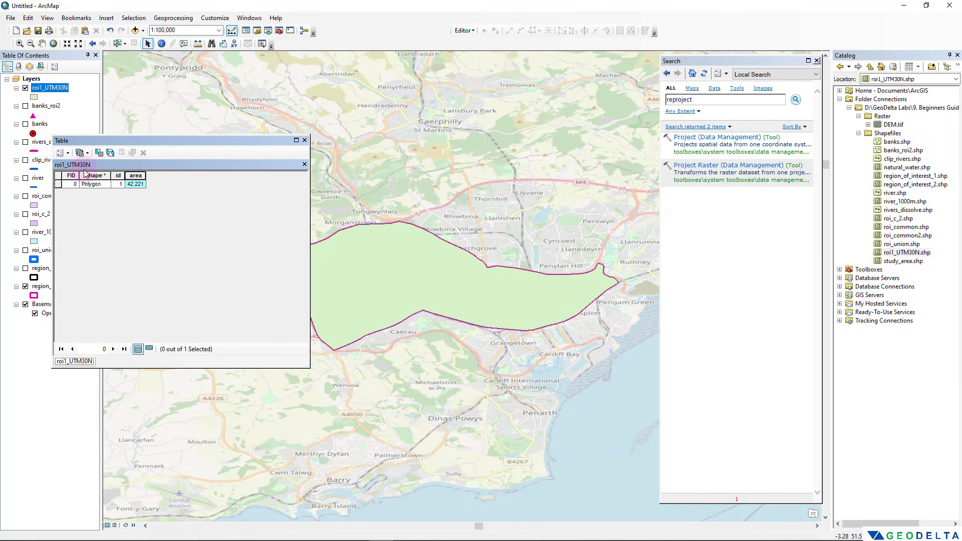
left_click(135, 187)
left_click(131, 185)
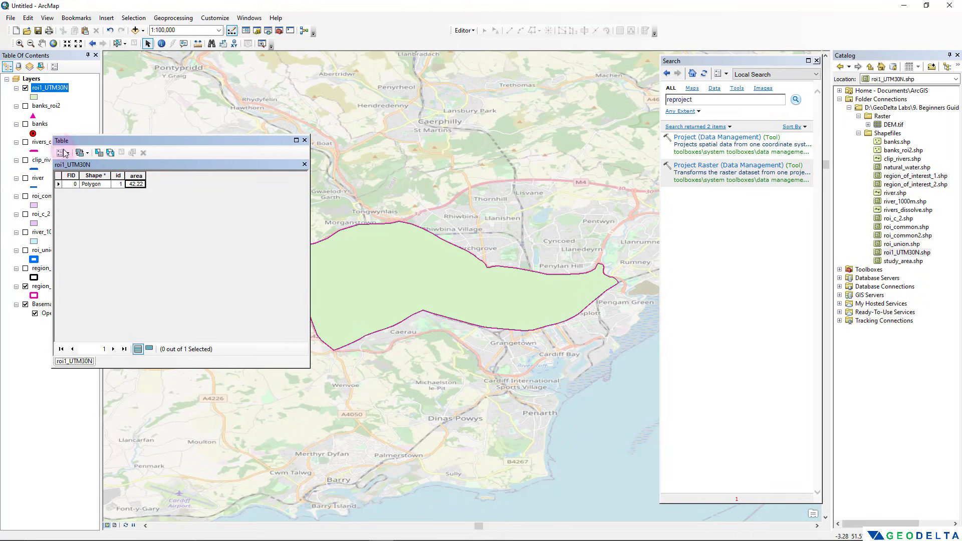
Step: Add a Short Integer field named perim to the roi1_UTM30N attribute table
left_click_drag(105, 143, 166, 160)
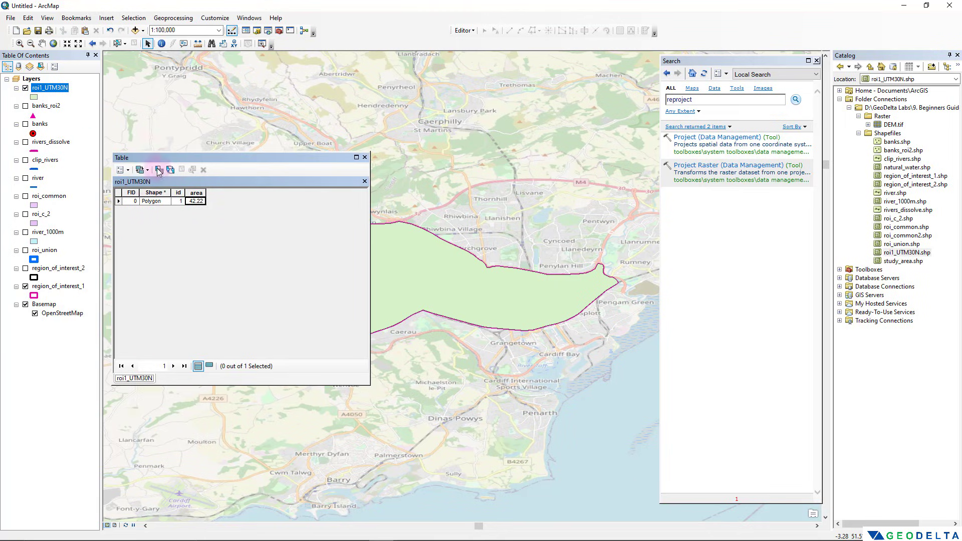
left_click(126, 170)
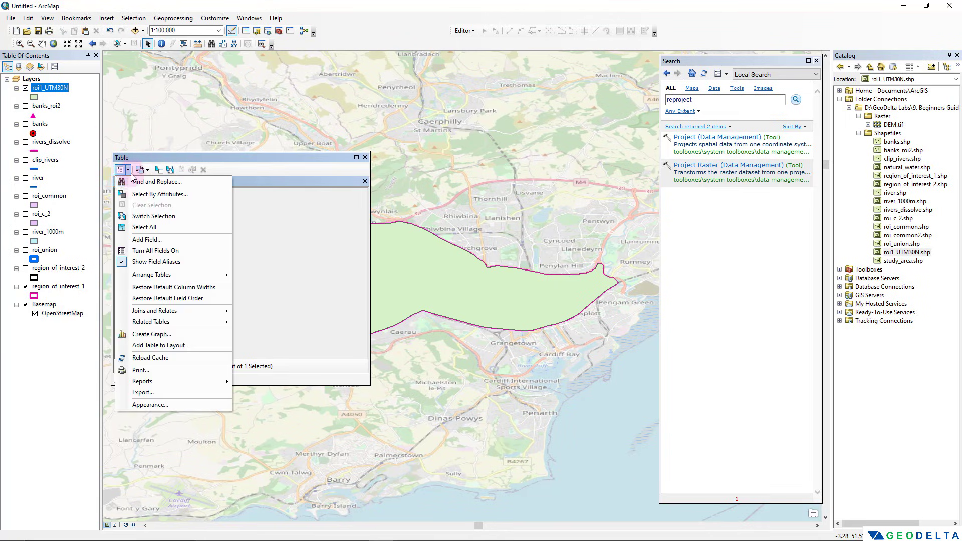
left_click(153, 240)
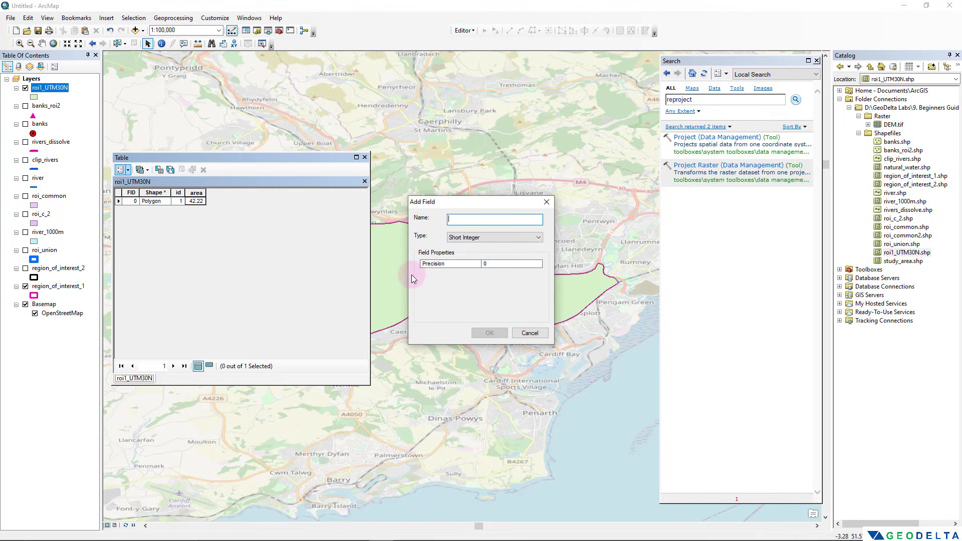
type("perim")
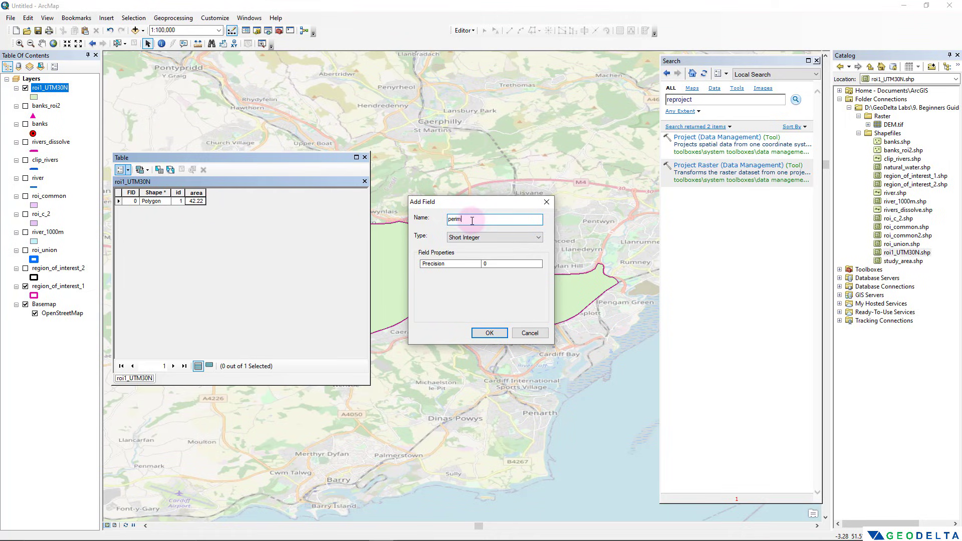
left_click(477, 238)
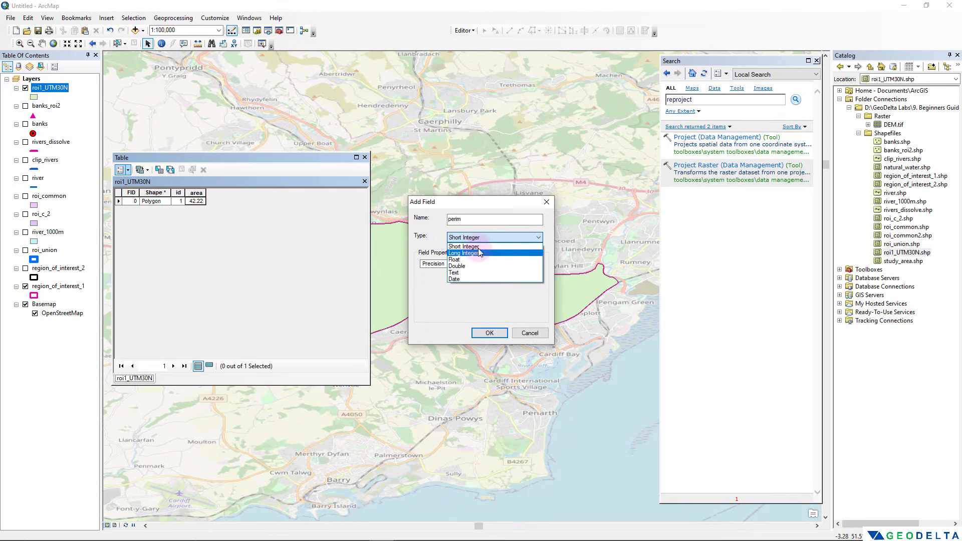
left_click(478, 246)
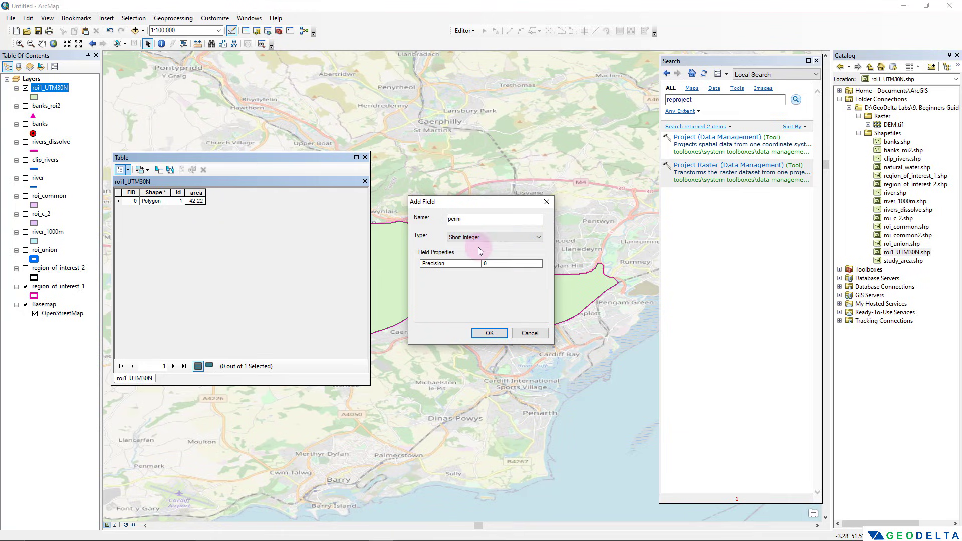
left_click(494, 329)
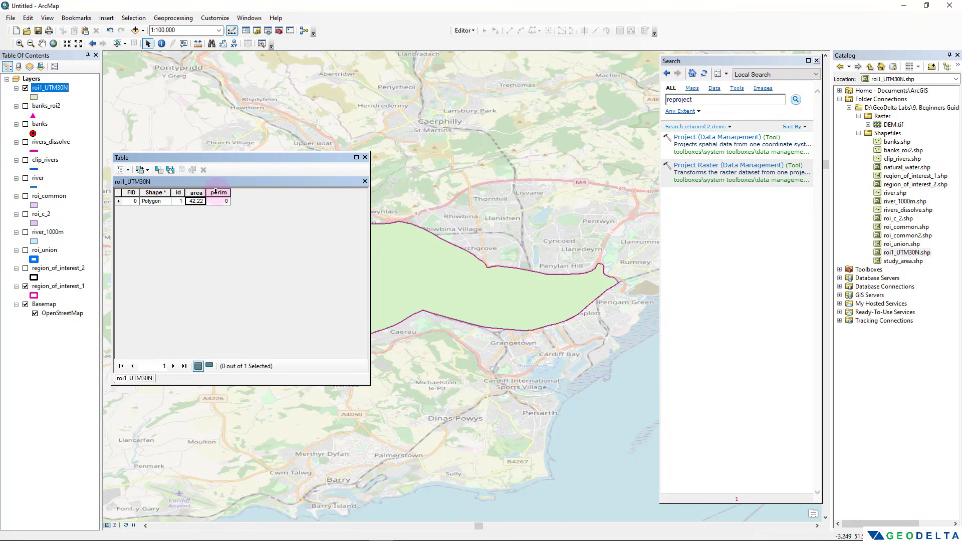
Step: Start Calculate Geometry on the perim field outside an edit session with Perimeter as the property
right_click(216, 193)
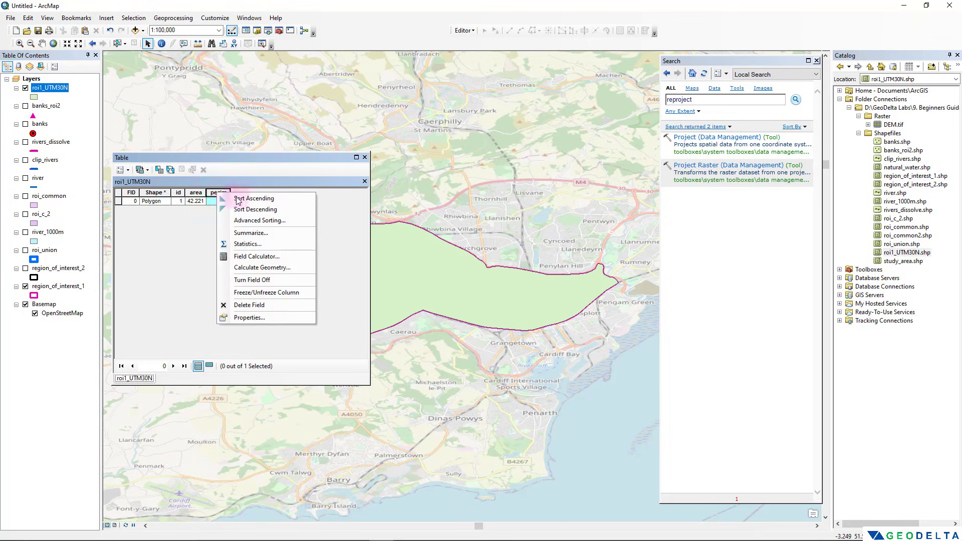
left_click(284, 269)
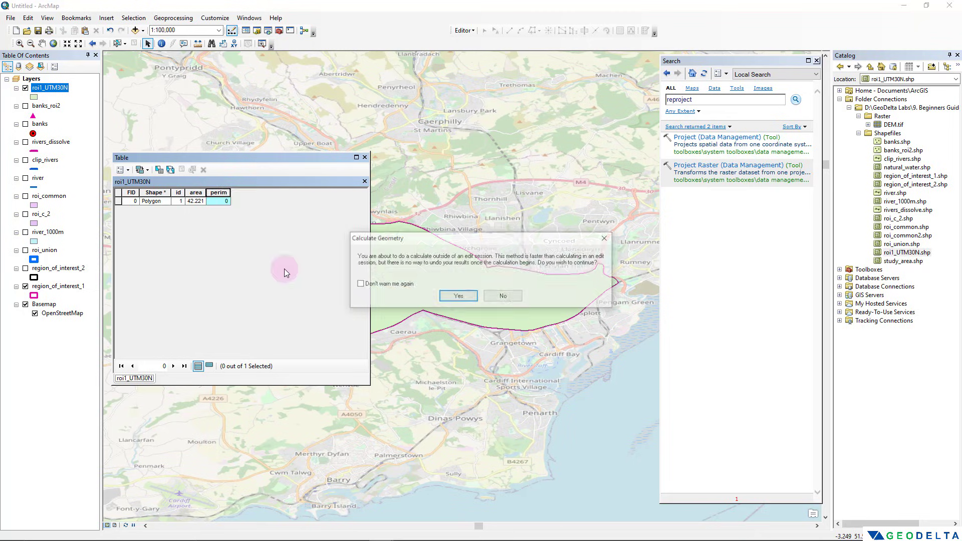
left_click(455, 297)
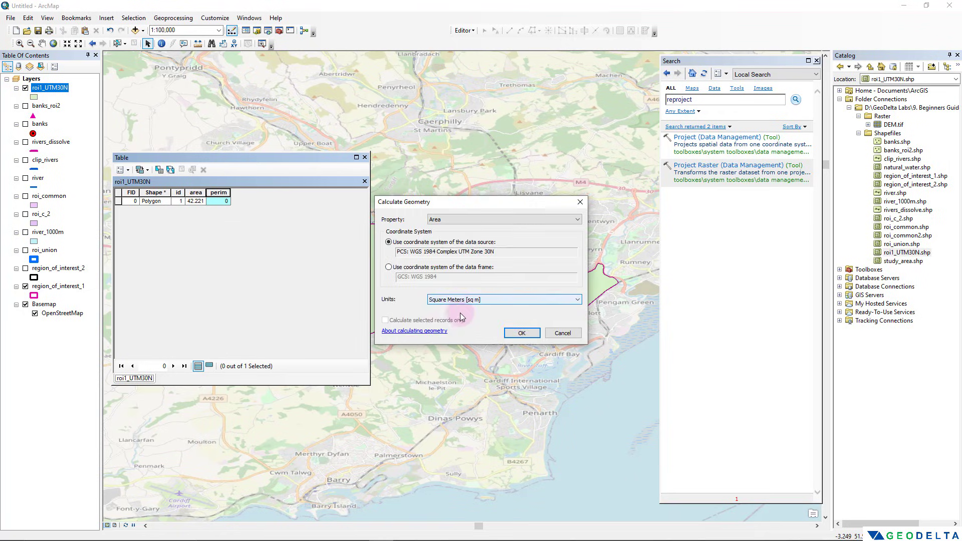
left_click(465, 300)
left_click(459, 220)
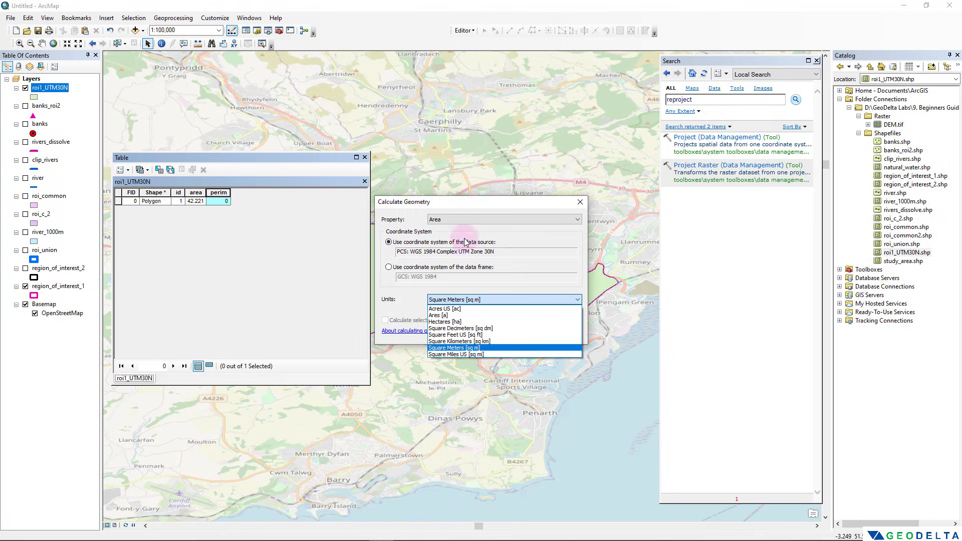
left_click(459, 221)
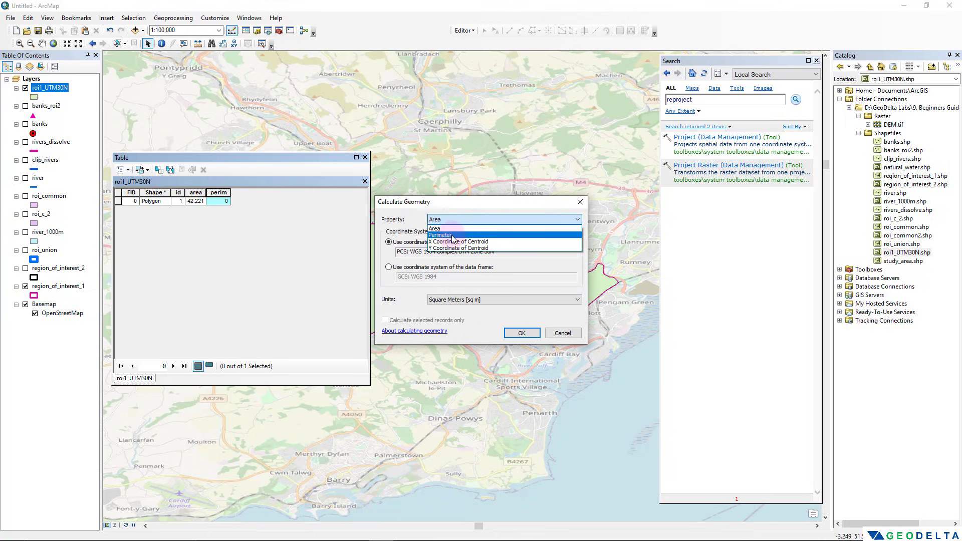
left_click(452, 235)
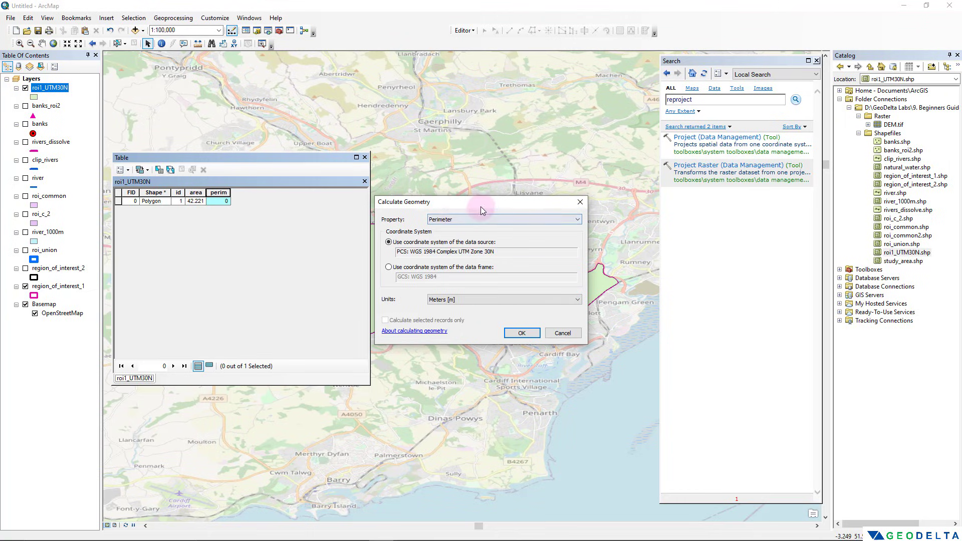
Step: Calculate the perimeter in Meters [m], inspect the perim value, and close the attribute table
left_click_drag(480, 206, 308, 244)
left_click(294, 338)
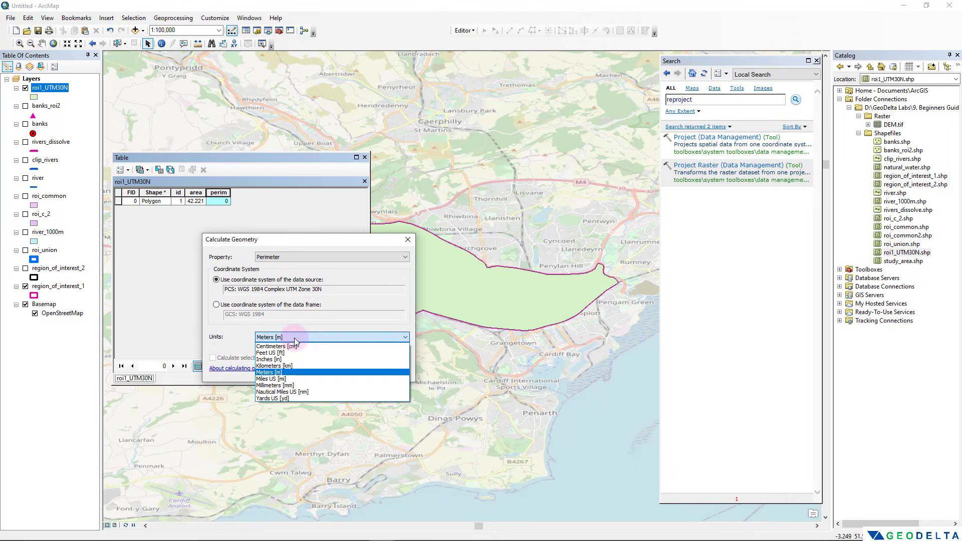
left_click(296, 374)
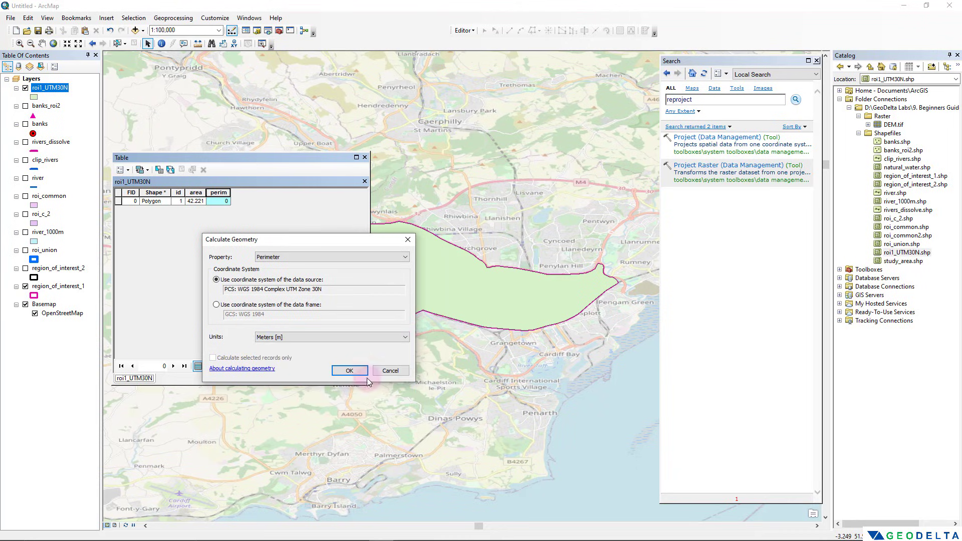
left_click(350, 370)
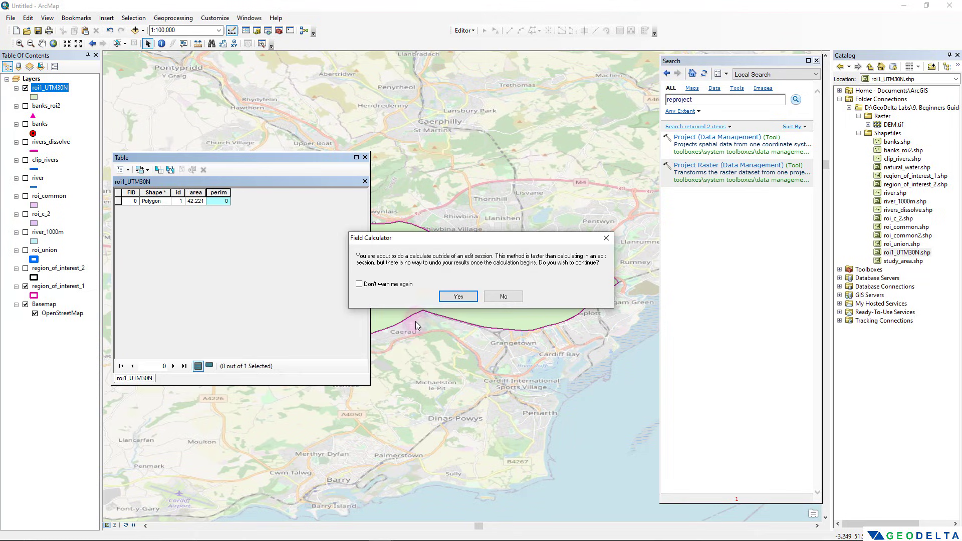
left_click(454, 297)
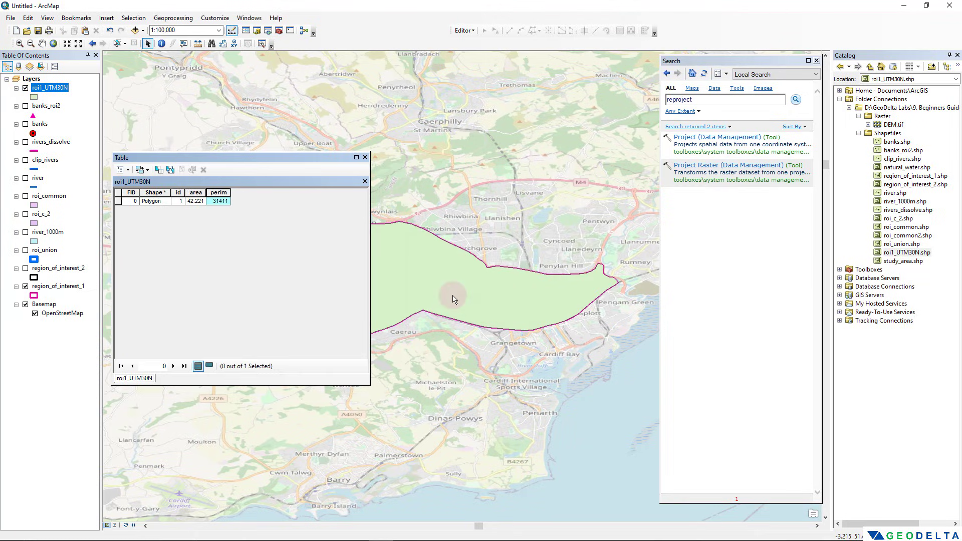
left_click(217, 201)
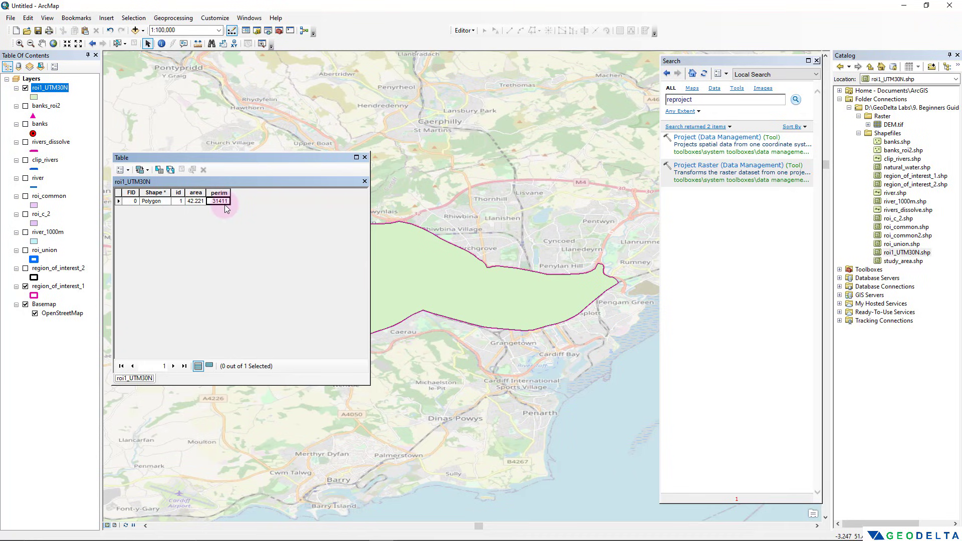
left_click(365, 157)
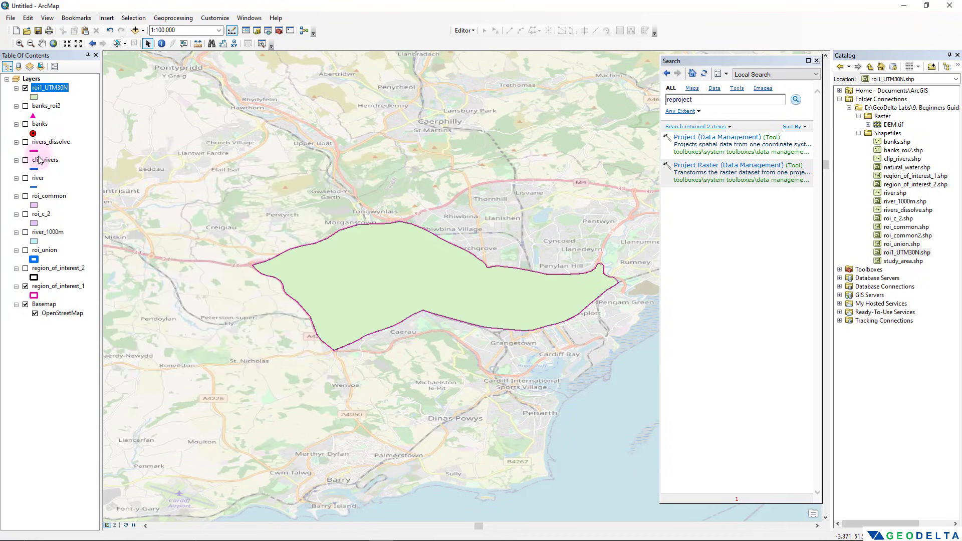
Step: Show only the rivers_dissolve layer over the basemap, hiding roi1_UTM30N and region_of_interest_1, with the map scale at 1:60,000
left_click(26, 142)
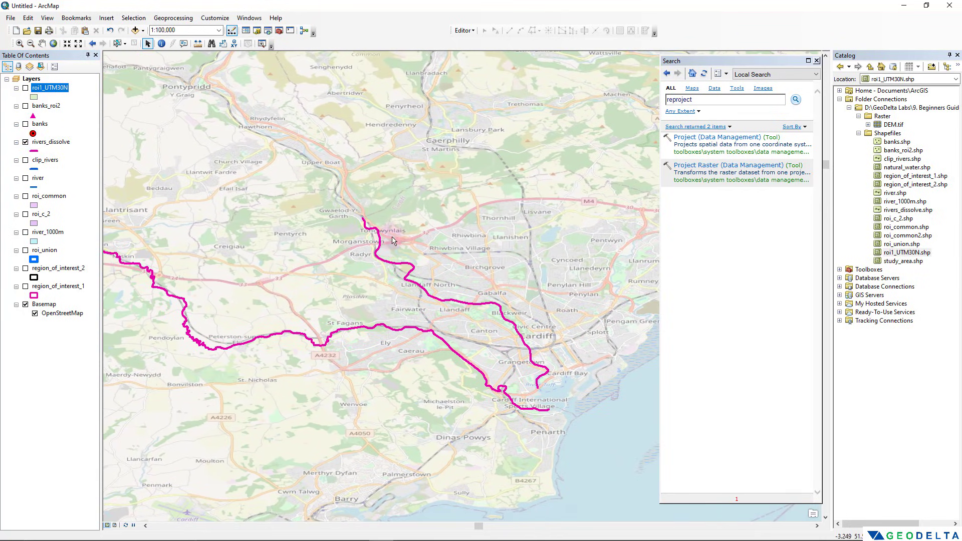
left_click_drag(393, 241, 254, 215)
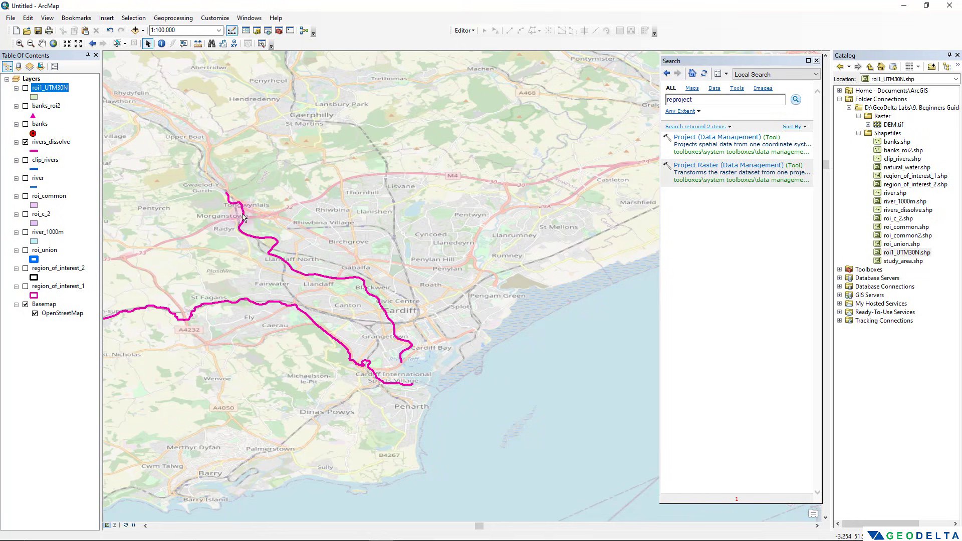
scroll(359, 285, "down", 2)
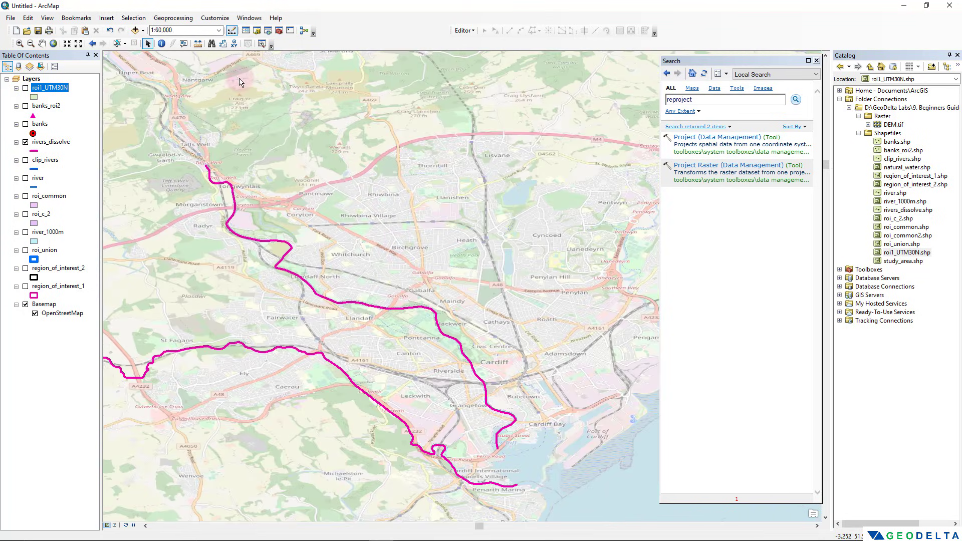
Step: Start a line measurement with the Measure tool and set its distance units to Meters
left_click(198, 47)
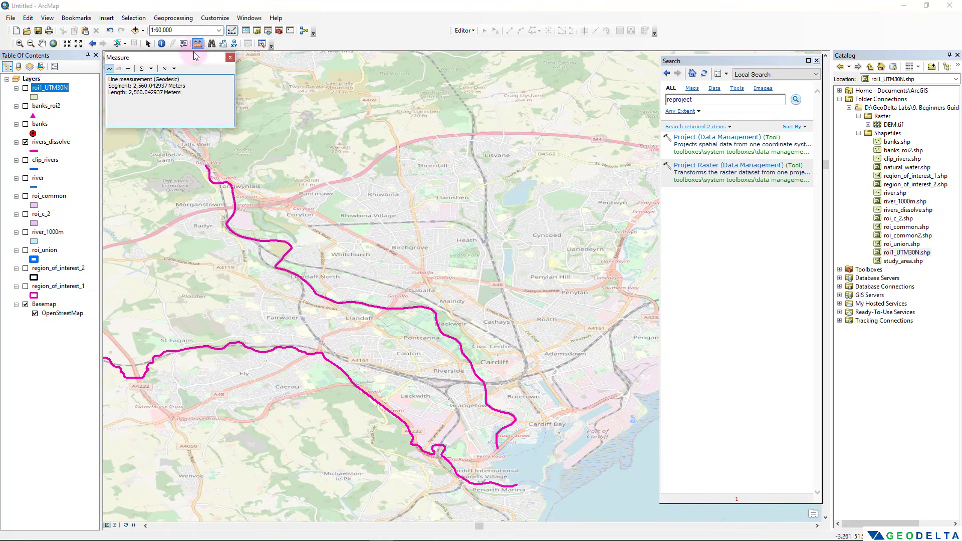
left_click(151, 68)
mouse_move(164, 83)
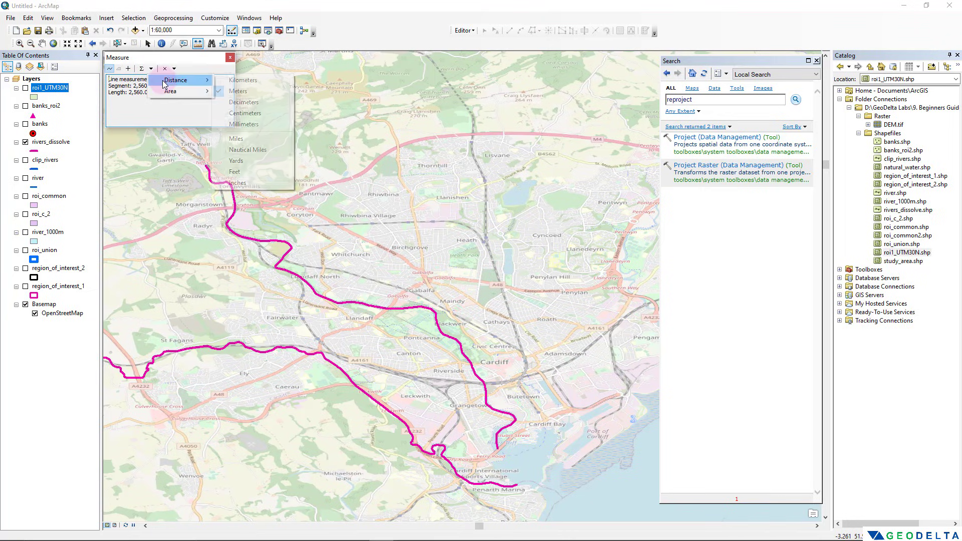
left_click(238, 90)
Step: Measure the eastern river branch of rivers_dissolve by tracing it from its northern end near Tongwynlais to its Cardiff Bay endpoint, and close the measurement
left_click(207, 166)
left_click(211, 177)
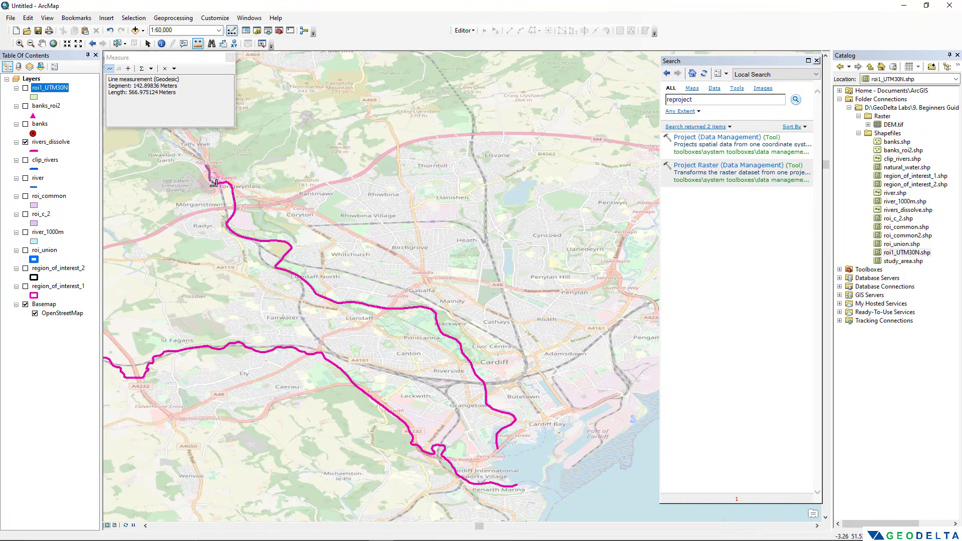
left_click(221, 184)
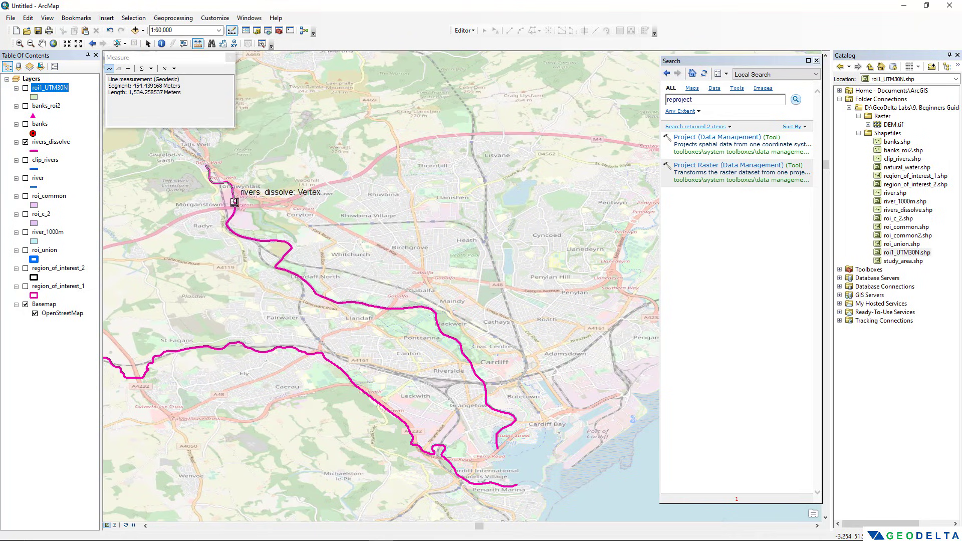
left_click(234, 202)
left_click(237, 235)
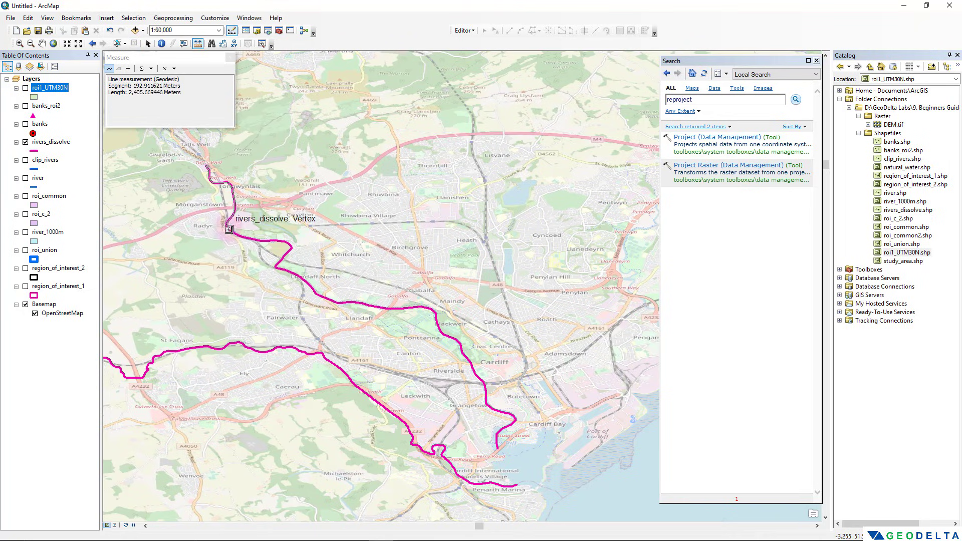
left_click(244, 239)
left_click(269, 243)
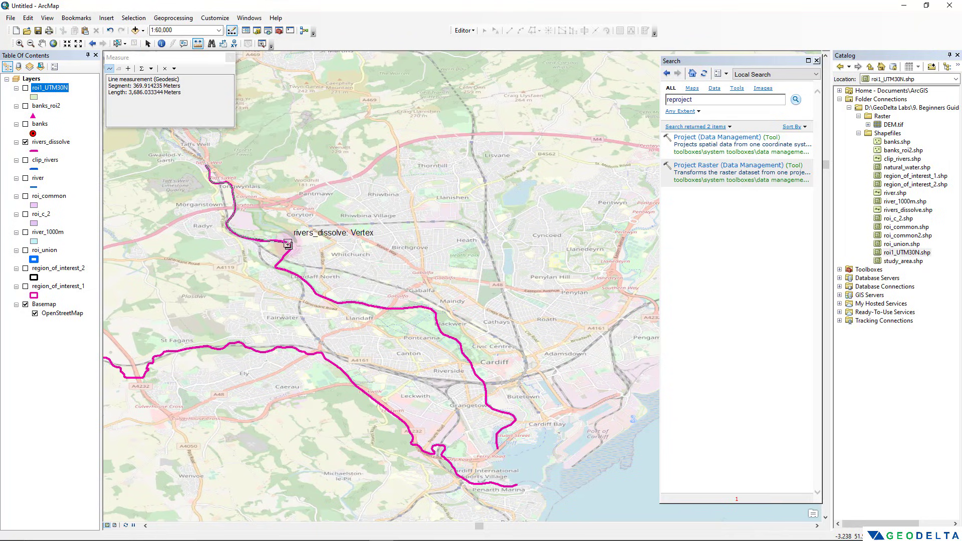
left_click(291, 245)
left_click(284, 258)
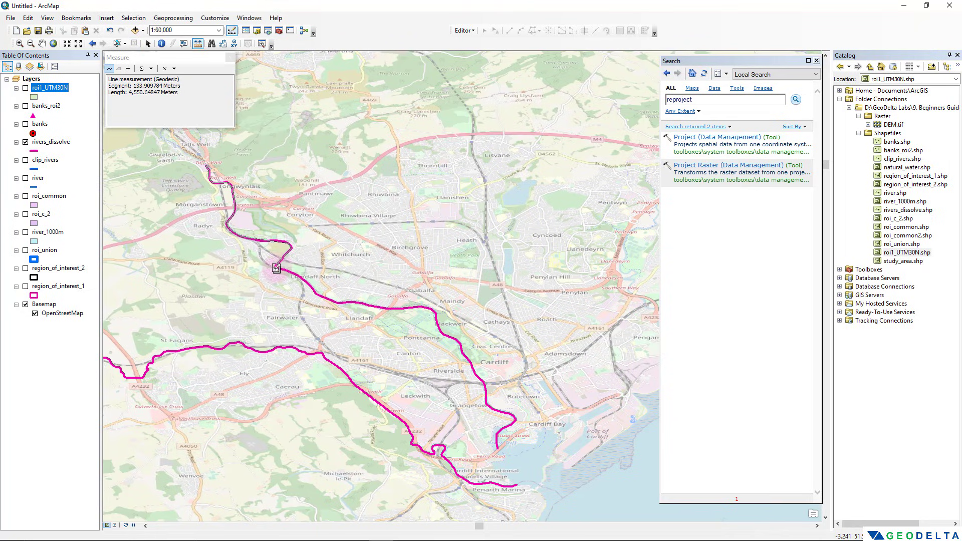
left_click(276, 270)
left_click(296, 278)
left_click(315, 290)
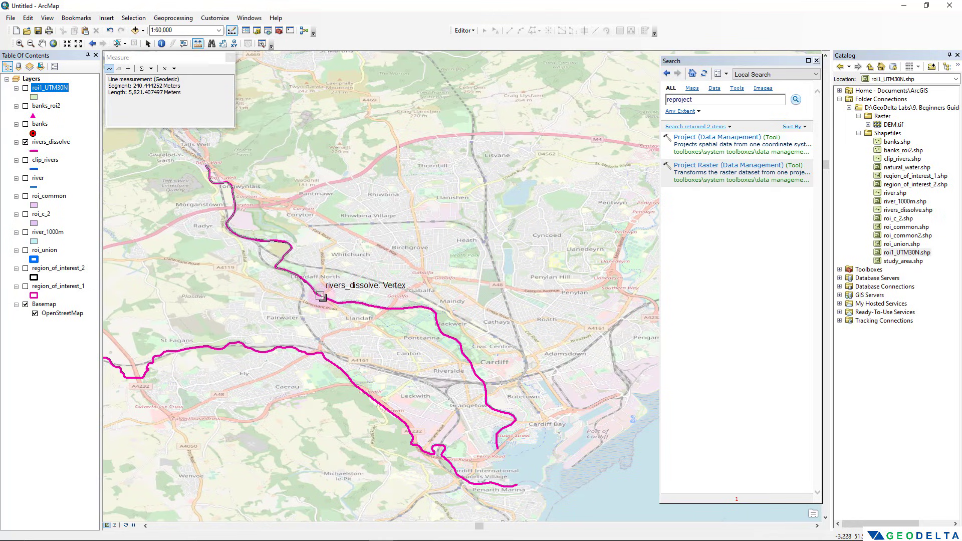
left_click(359, 304)
left_click(391, 309)
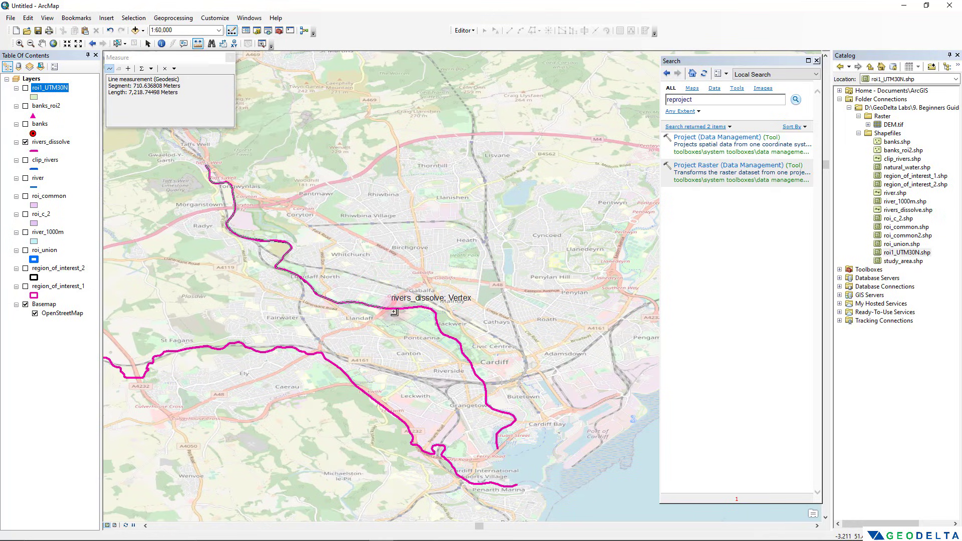
left_click_drag(416, 309, 274, 218)
left_click(269, 218)
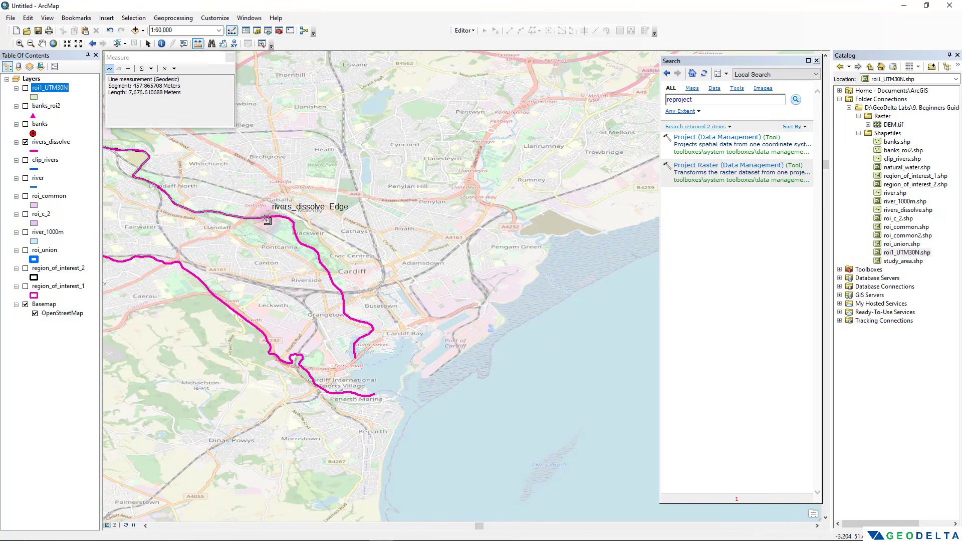
left_click(286, 217)
left_click(294, 227)
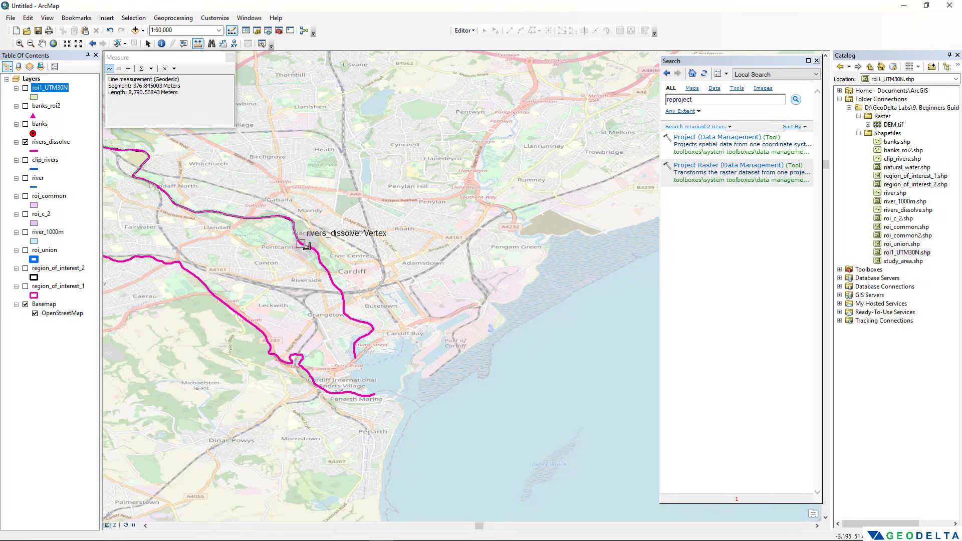
left_click(306, 245)
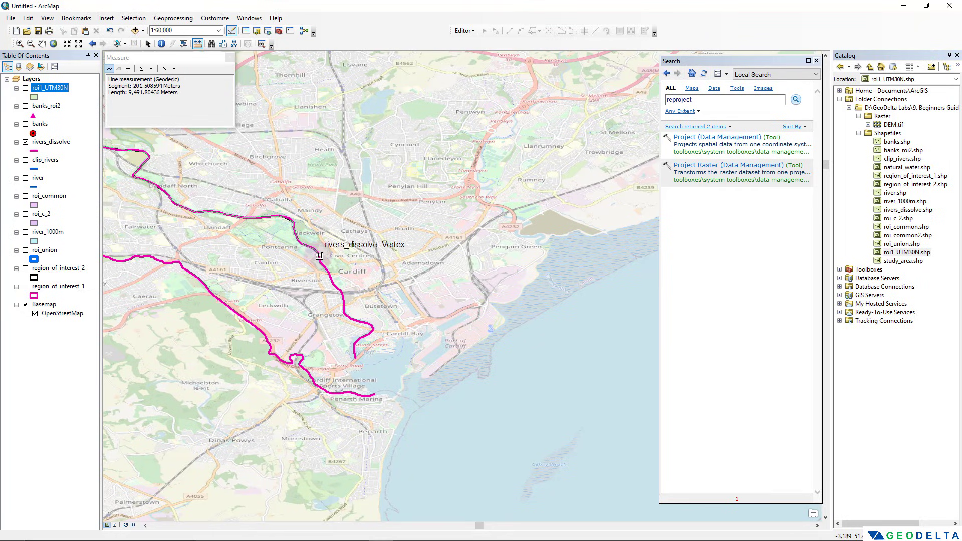
left_click(318, 257)
left_click(324, 267)
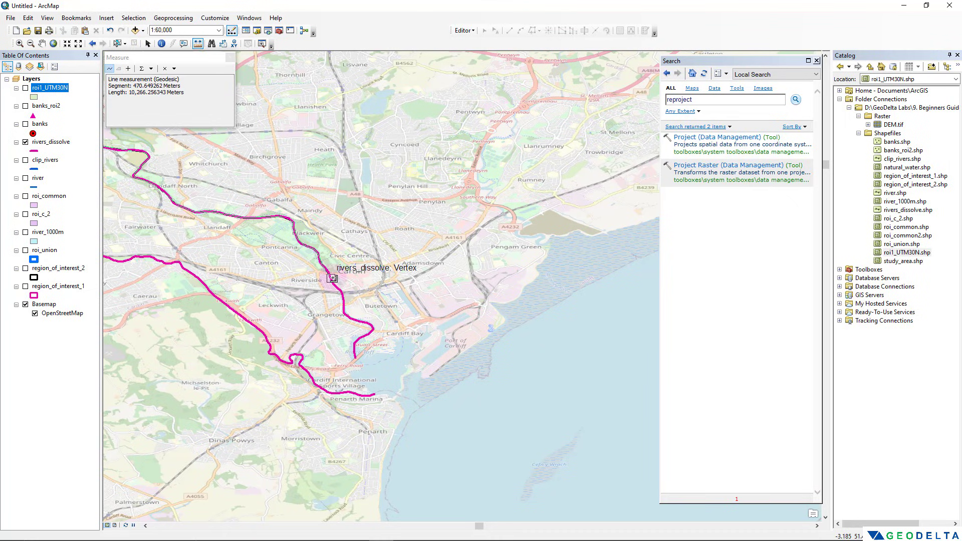
left_click(334, 289)
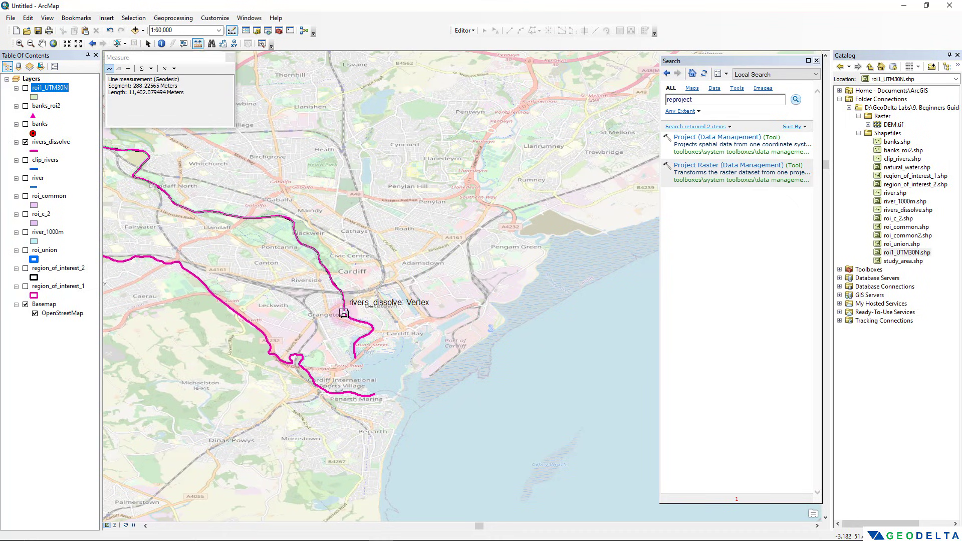
left_click(357, 317)
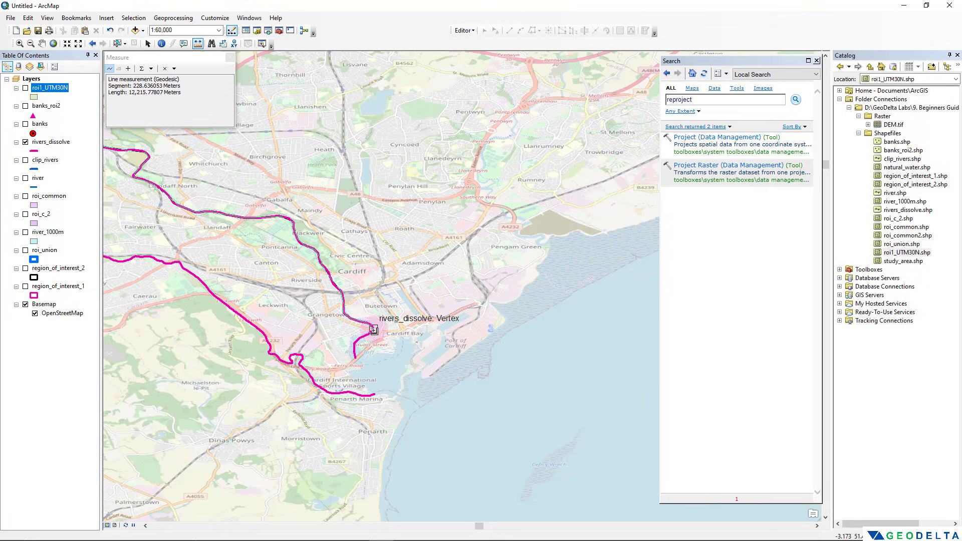
left_click(372, 328)
left_click(357, 339)
left_click(353, 343)
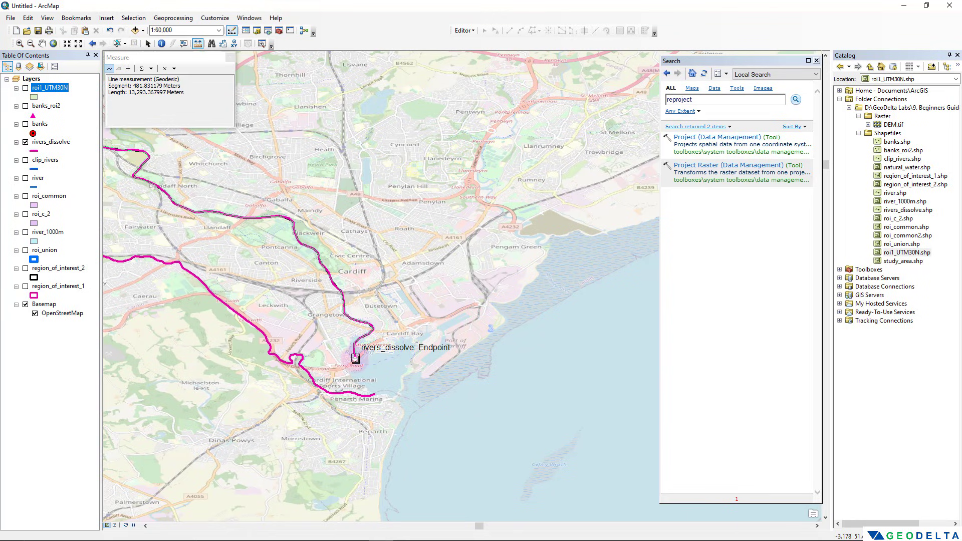
double_click(355, 358)
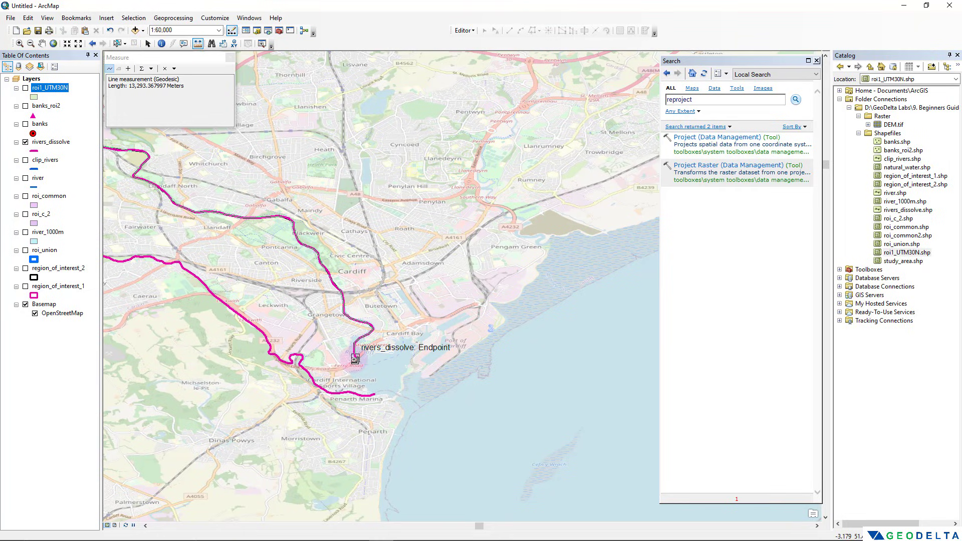
left_click(355, 358)
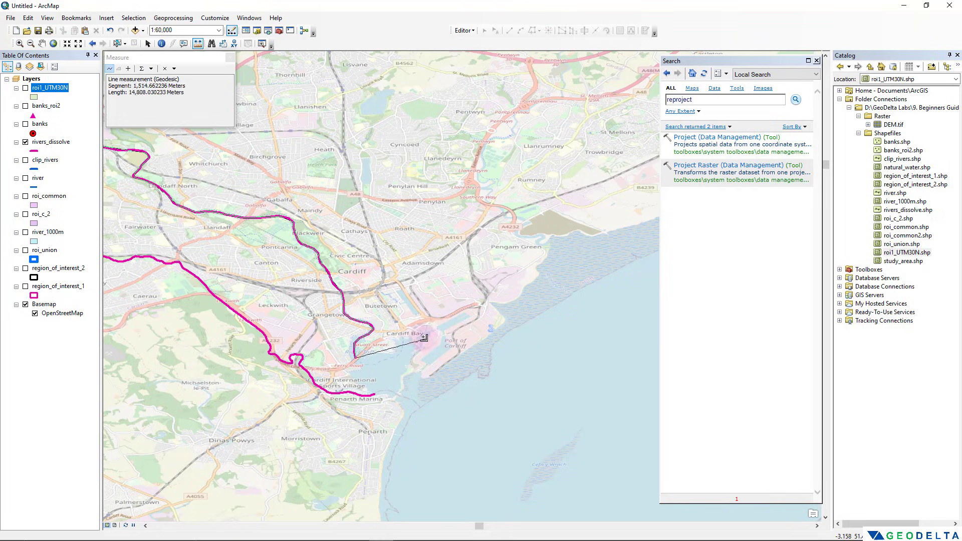
left_click(230, 58)
Step: Inspect the geographic coordinate system in the source properties of the rivers_dissolve layer, and close the properties
left_click_drag(218, 203, 386, 260)
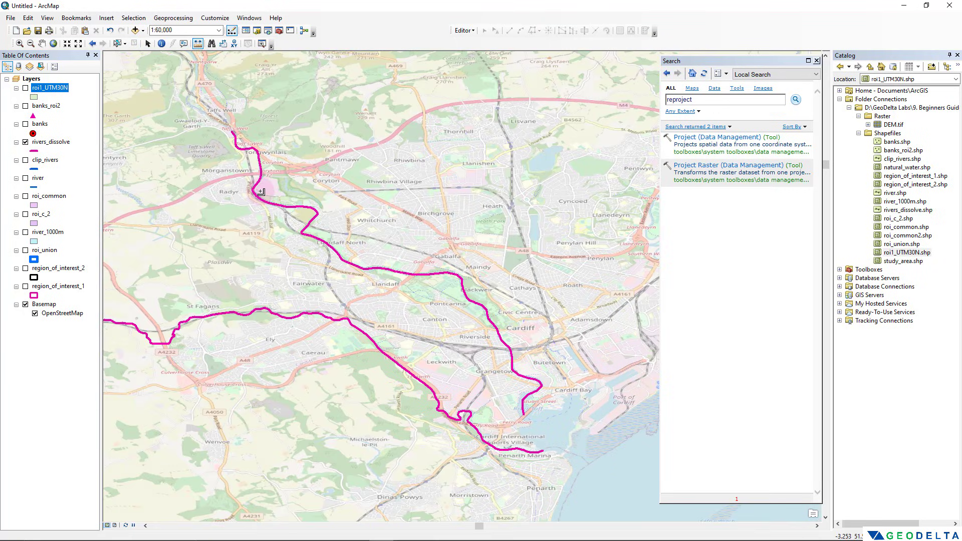
left_click_drag(261, 192, 310, 234)
left_click(43, 106)
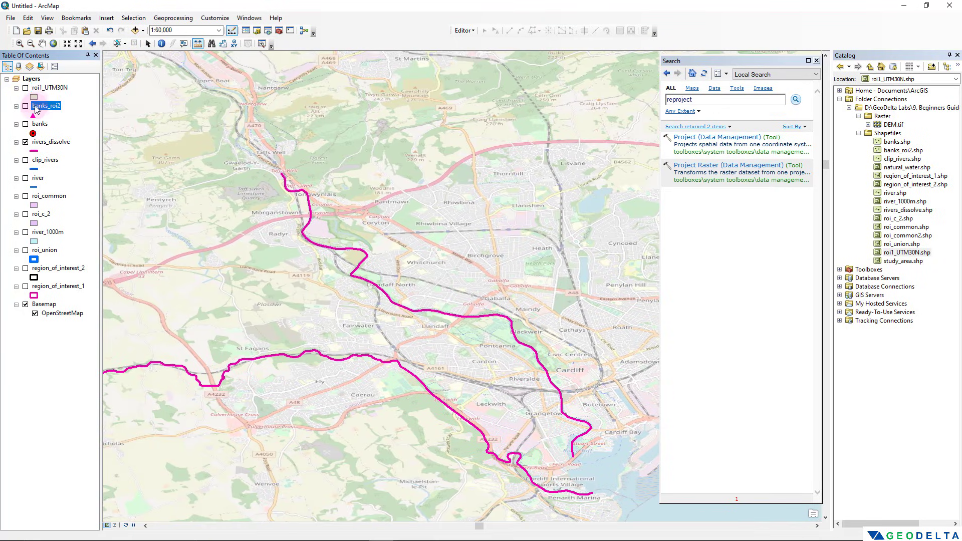
left_click(43, 143)
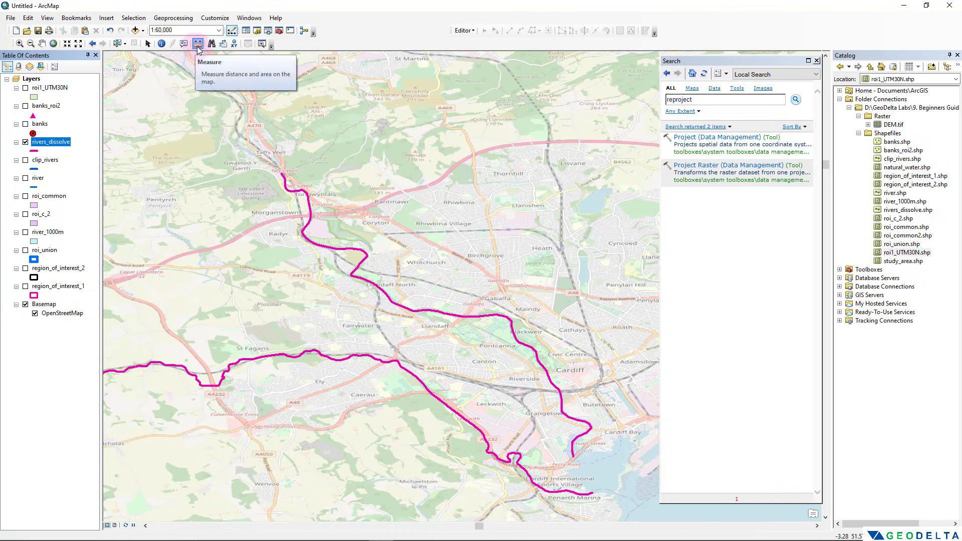
right_click(55, 145)
left_click(85, 348)
double_click(460, 274)
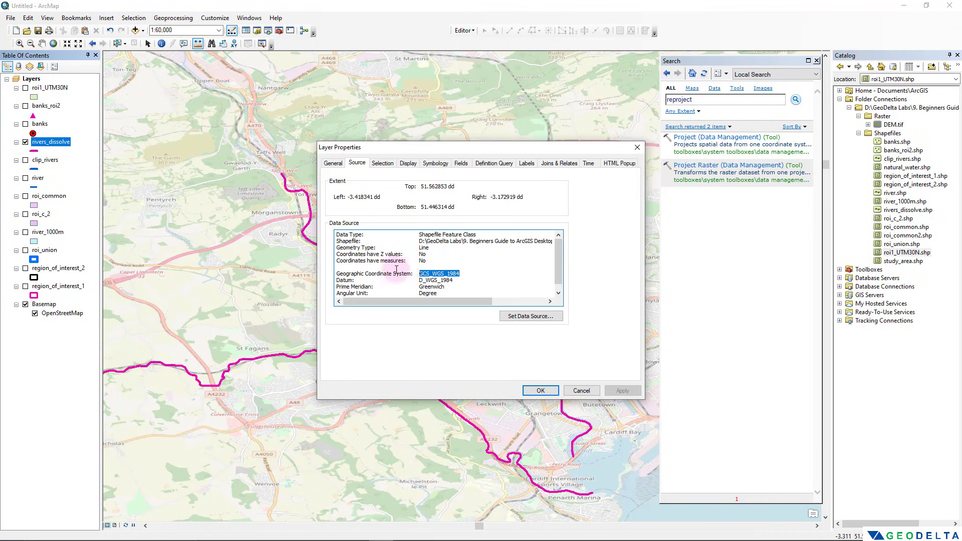
left_click_drag(396, 269, 353, 269)
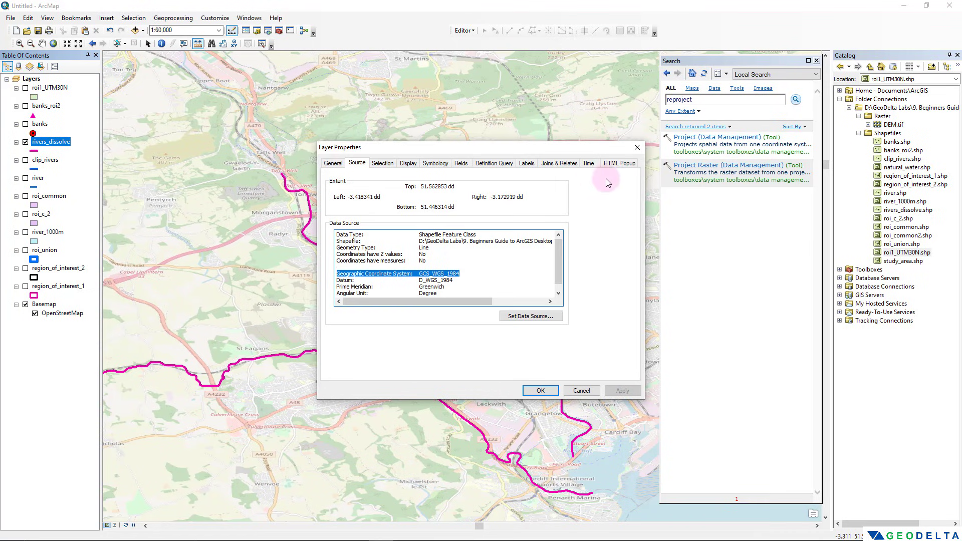
left_click(637, 146)
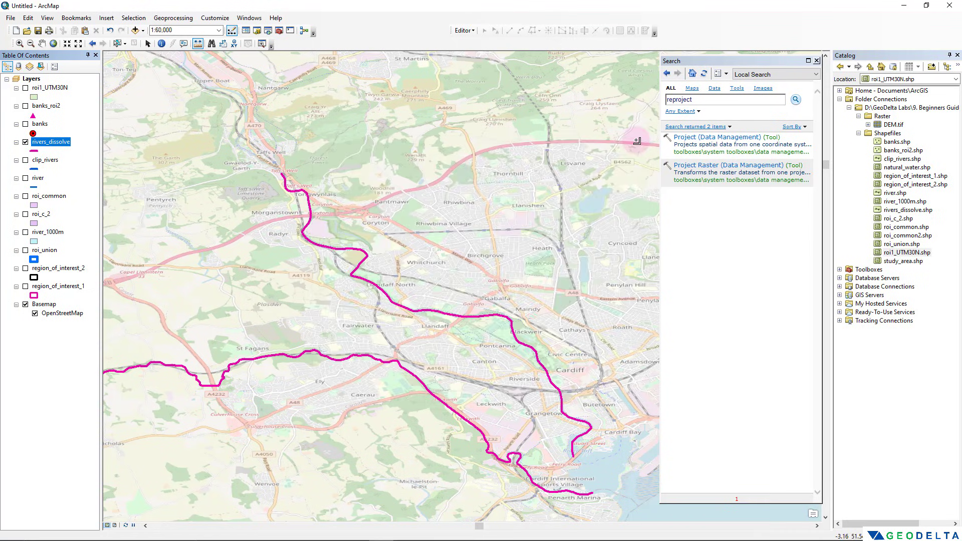
Step: Set up the Project tool with rivers_dissolve as input and WGS 1984 Complex UTM Zone 30N as the output coordinate system
left_click(710, 138)
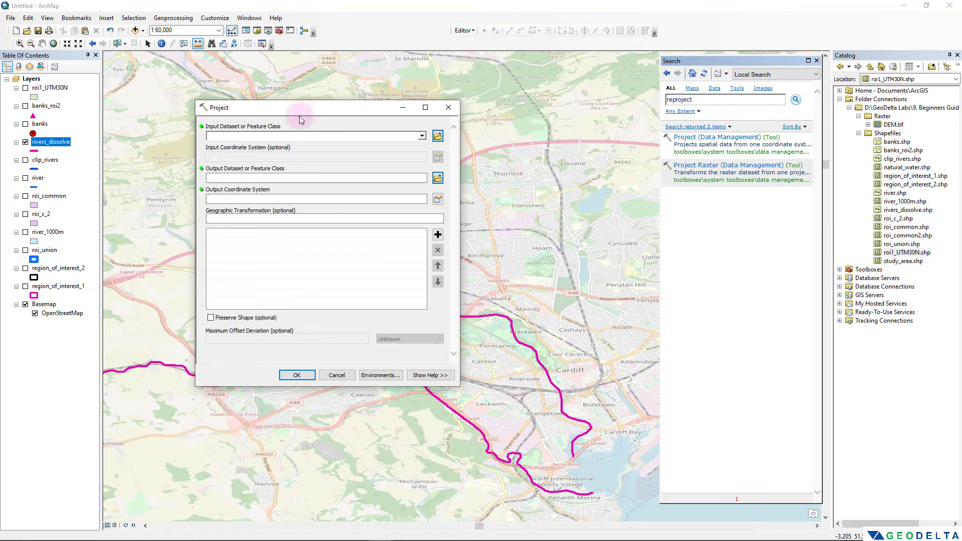
left_click_drag(47, 146, 239, 136)
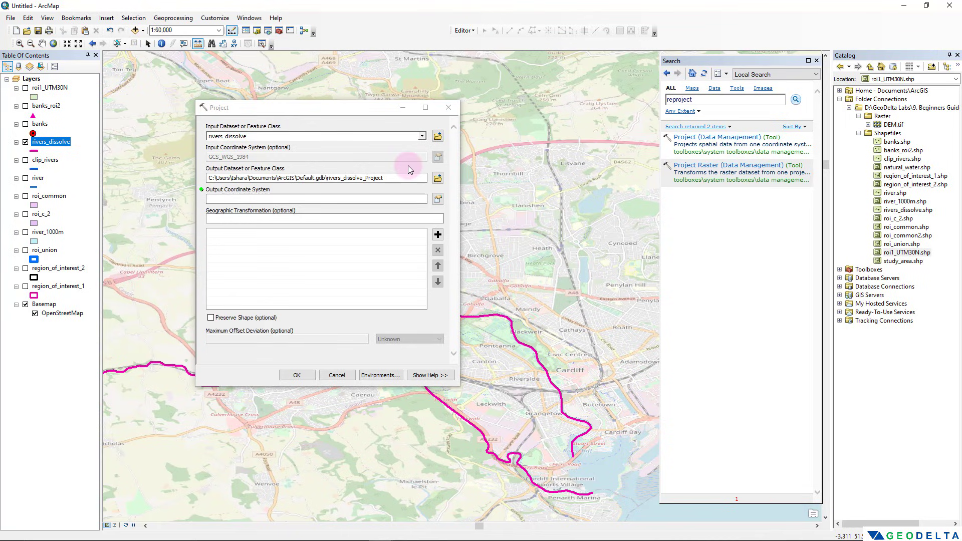
left_click(438, 199)
double_click(271, 181)
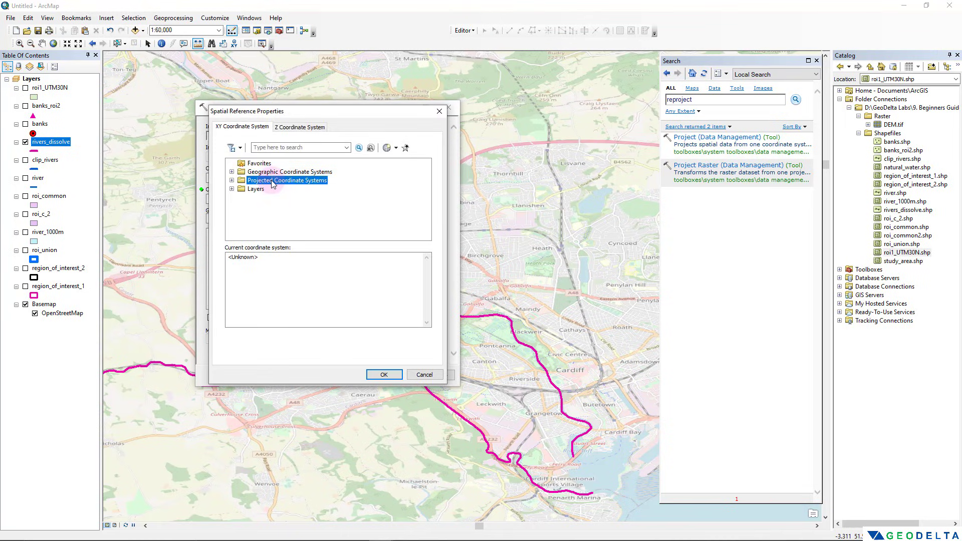
scroll(266, 215, "down", 2)
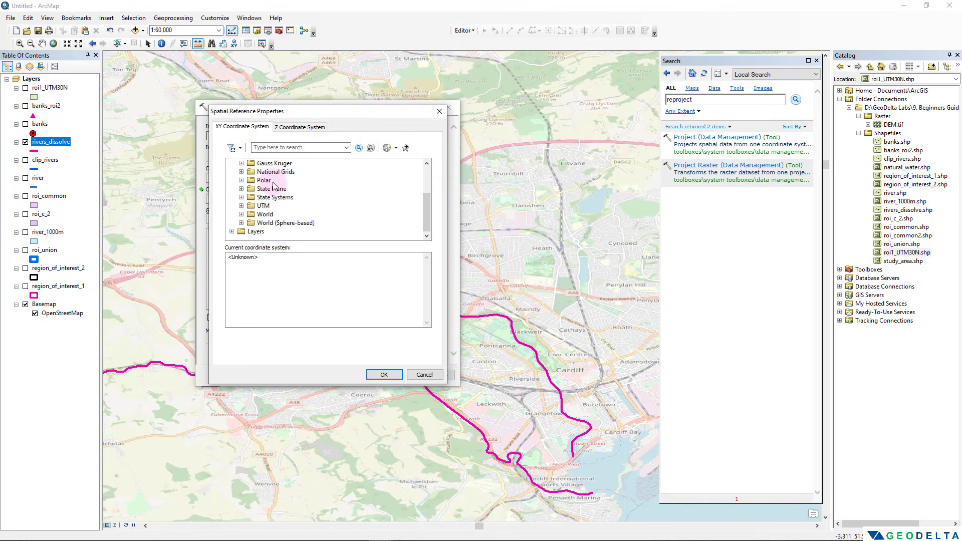
double_click(266, 215)
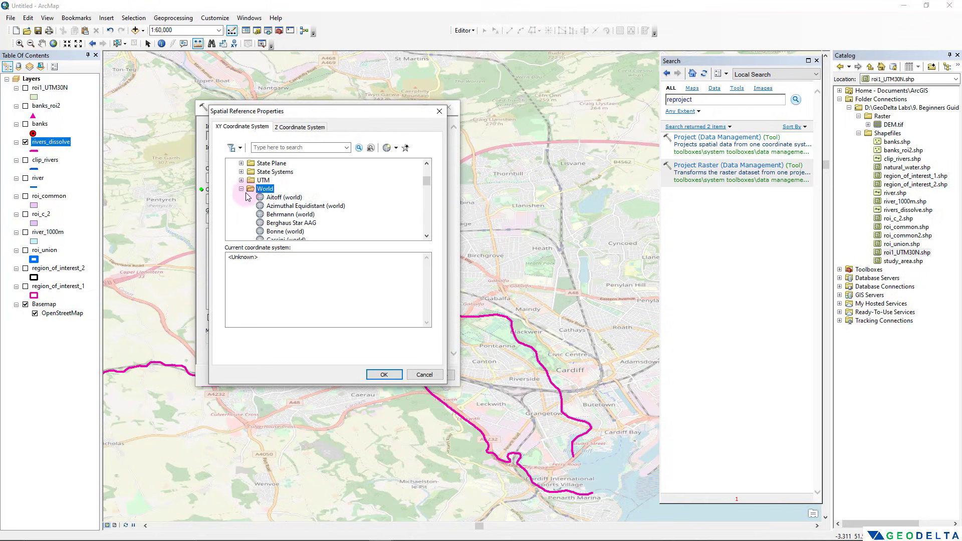
double_click(268, 190)
double_click(263, 205)
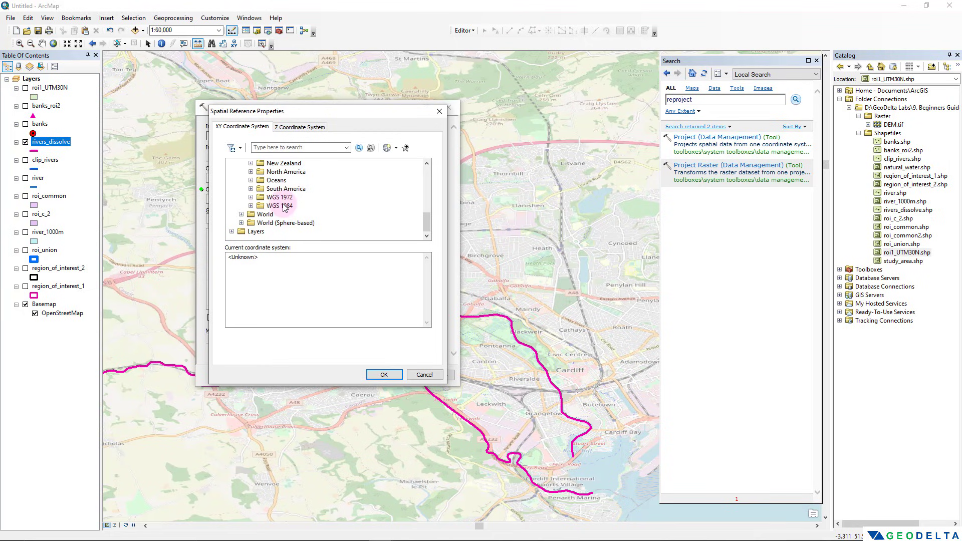
double_click(284, 206)
double_click(308, 198)
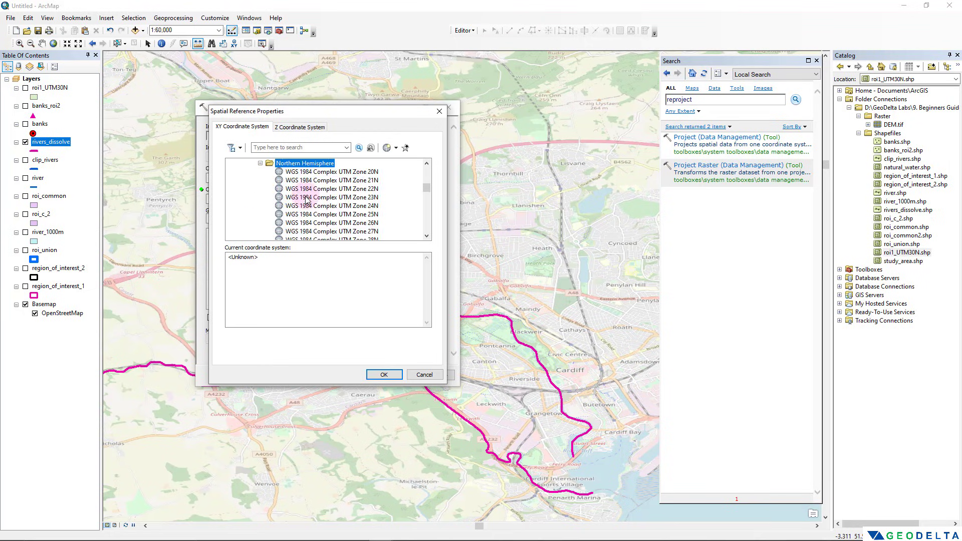
scroll(307, 199, "down", 3)
left_click(351, 180)
left_click(377, 371)
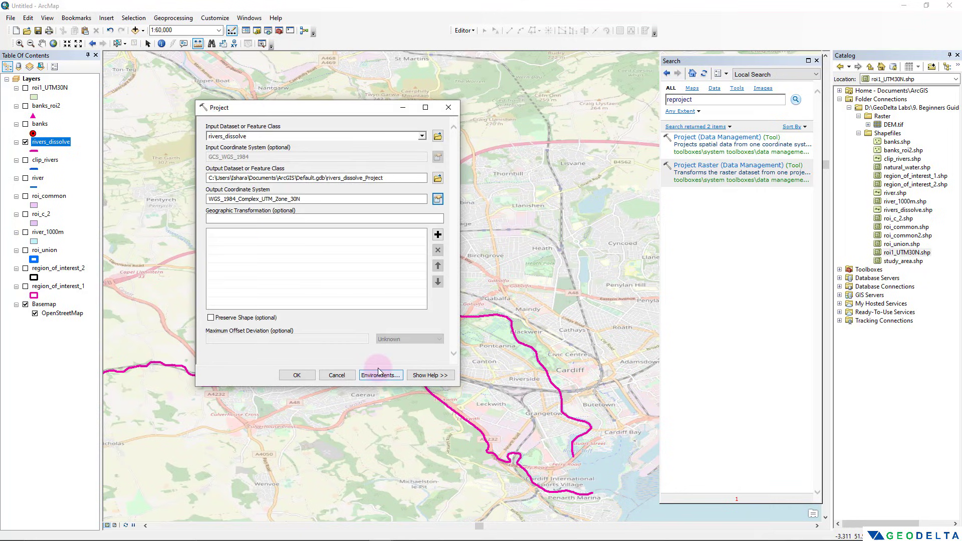
Step: Name the projected output rivers_UTM30N in the Shapefiles folder and run the Project tool
left_click(437, 178)
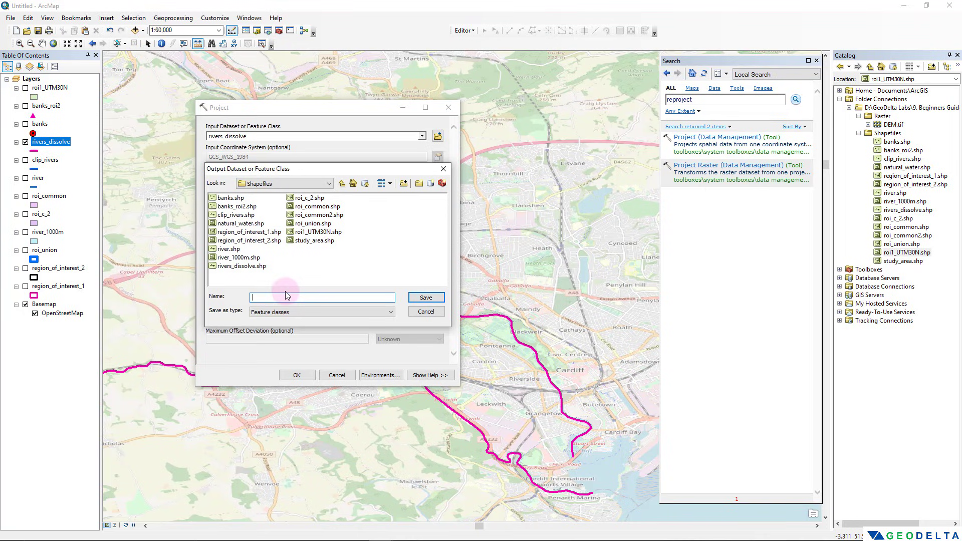
type("rivers_UTM30N")
left_click(426, 298)
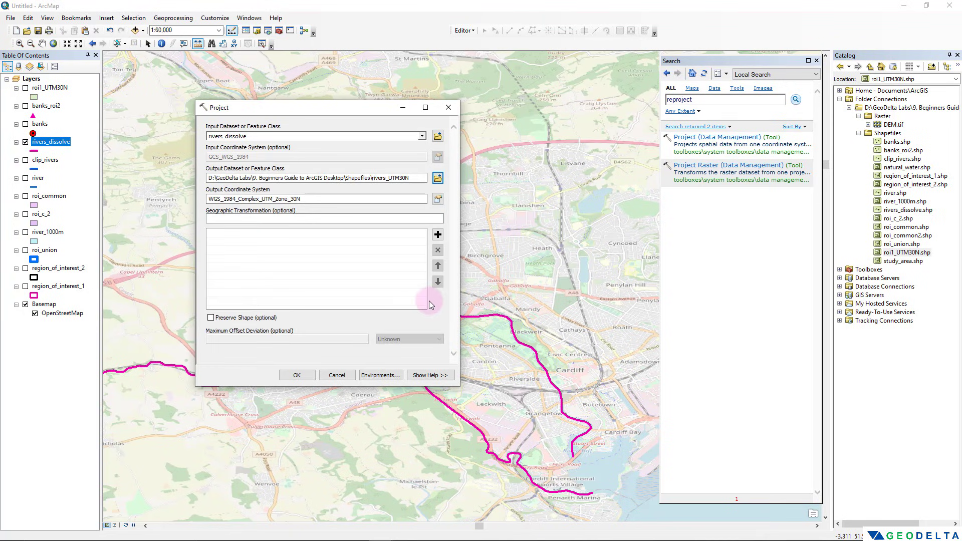
left_click(294, 376)
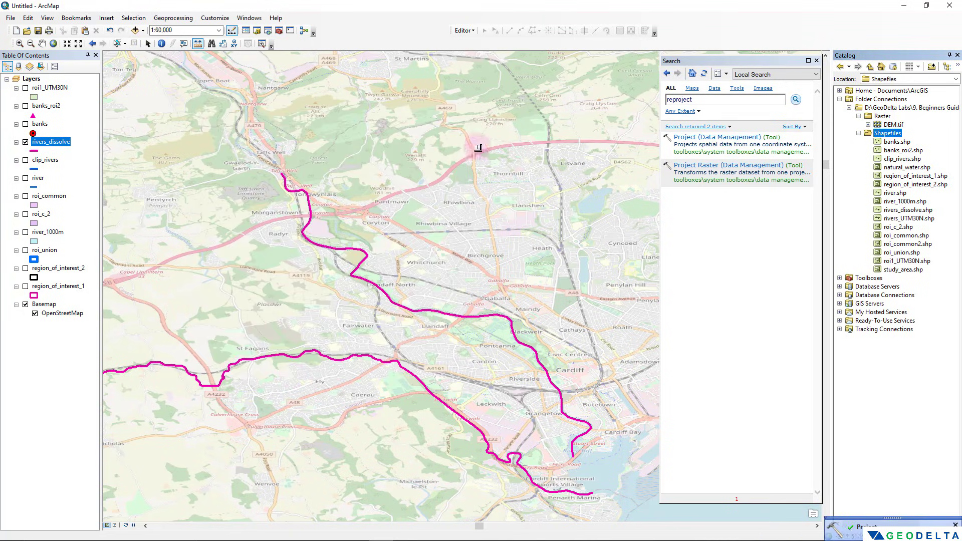
Step: Close the search window, add rivers_UTM30N.shp to the map above rivers_dissolve, and hide the rivers_dissolve layer
left_click(817, 61)
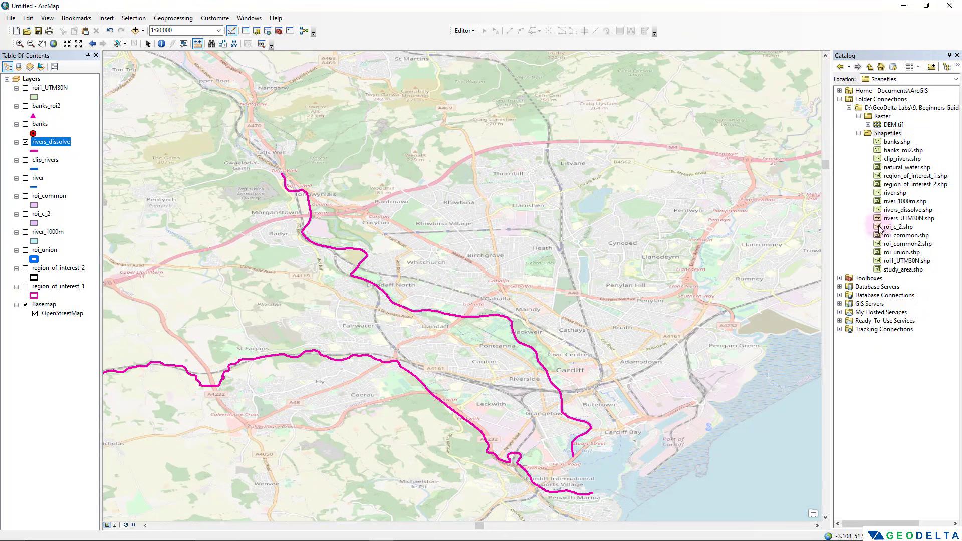
left_click(911, 220)
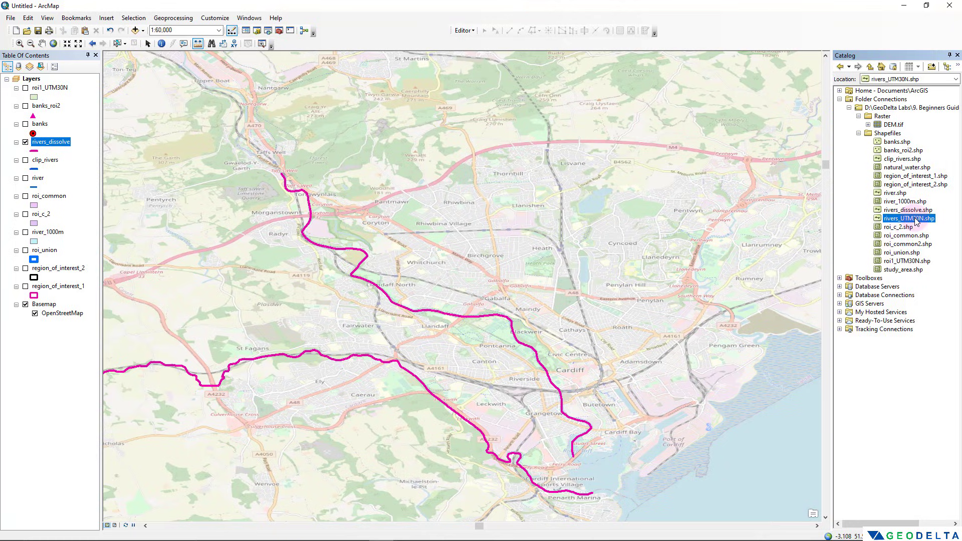
left_click_drag(916, 220, 64, 136)
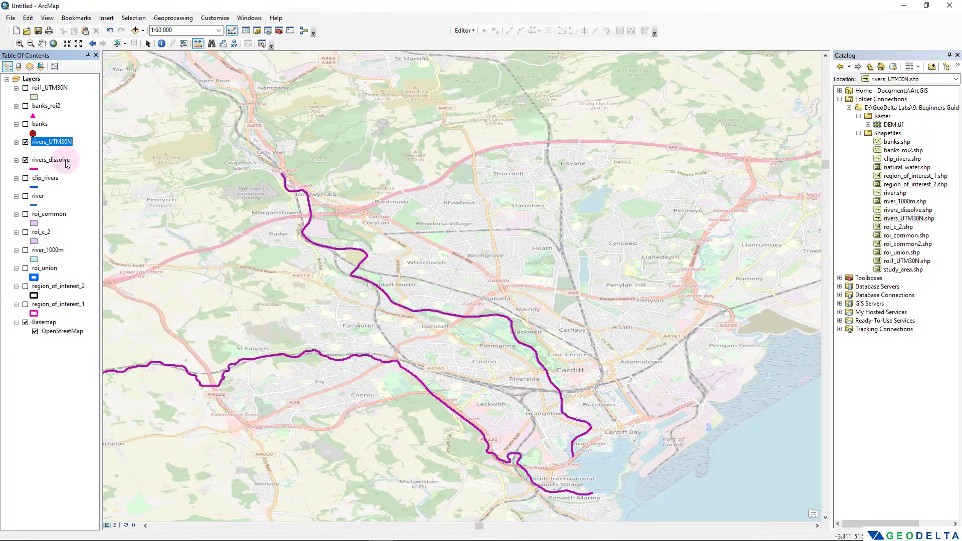
left_click(25, 160)
Step: Set the line symbol width of the rivers_UTM30N layer to 3
left_click(34, 151)
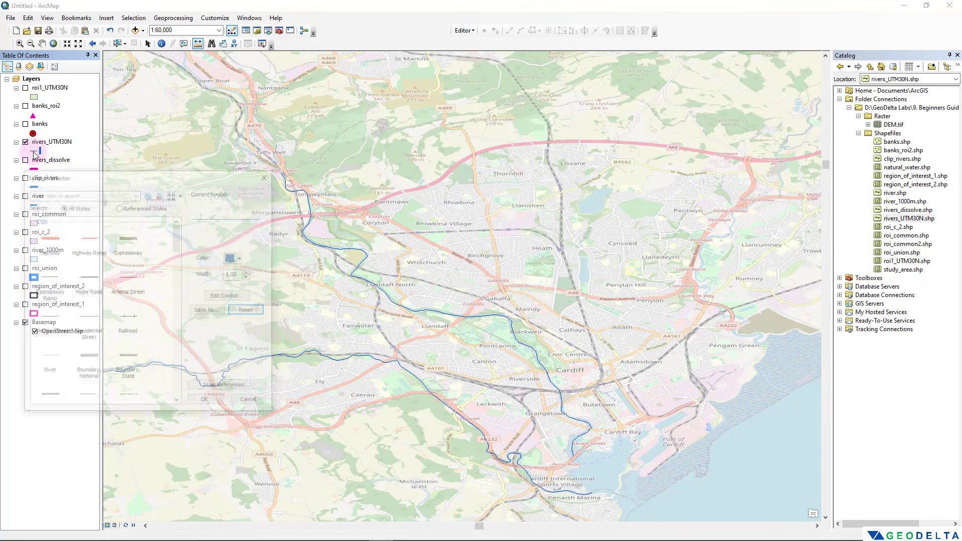
left_click(250, 272)
left_click(250, 273)
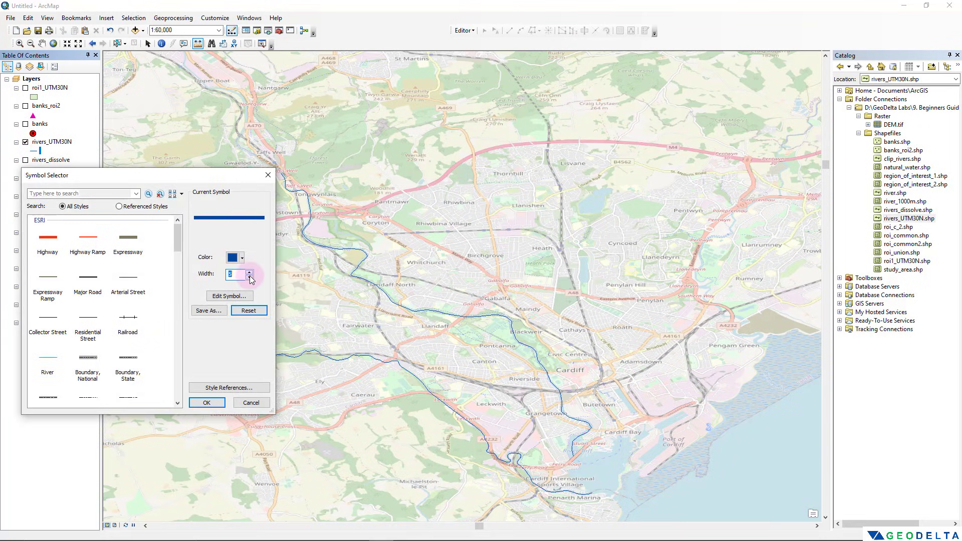
left_click(218, 401)
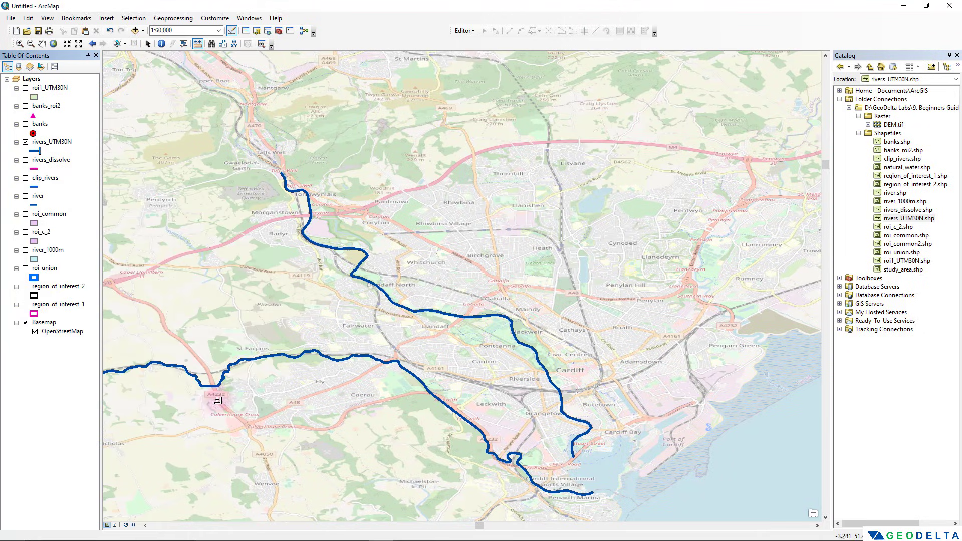
Step: Add a Double field named len to the attribute table of the rivers_UTM30N layer
right_click(53, 145)
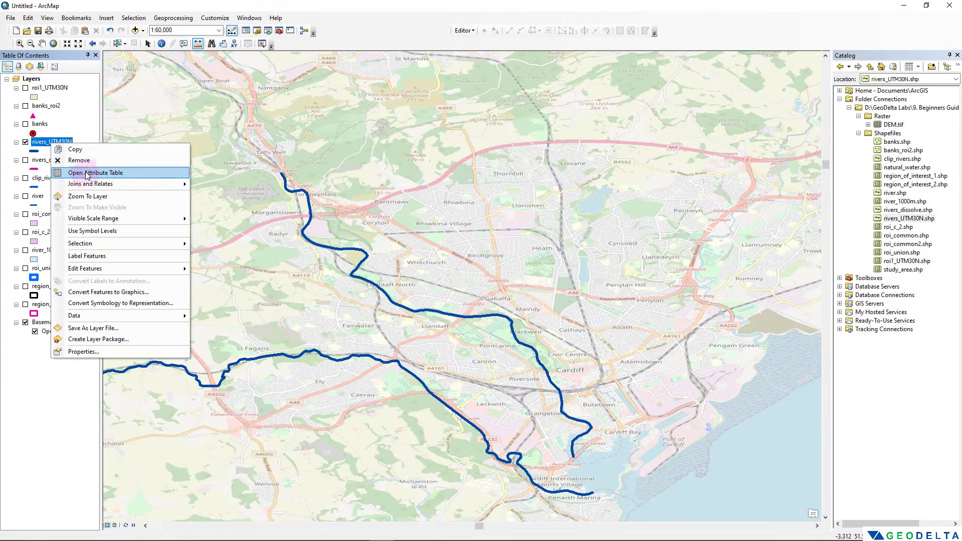
left_click(83, 171)
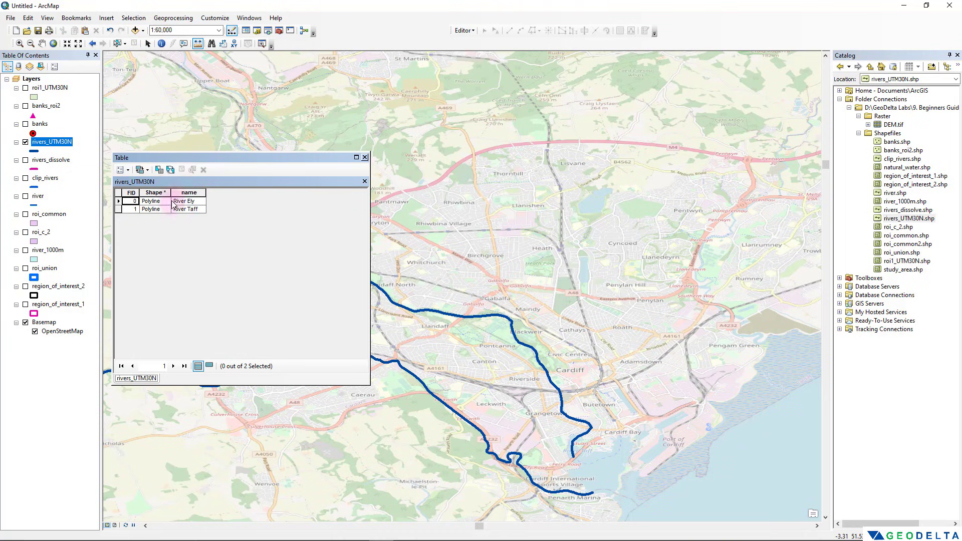
left_click(128, 172)
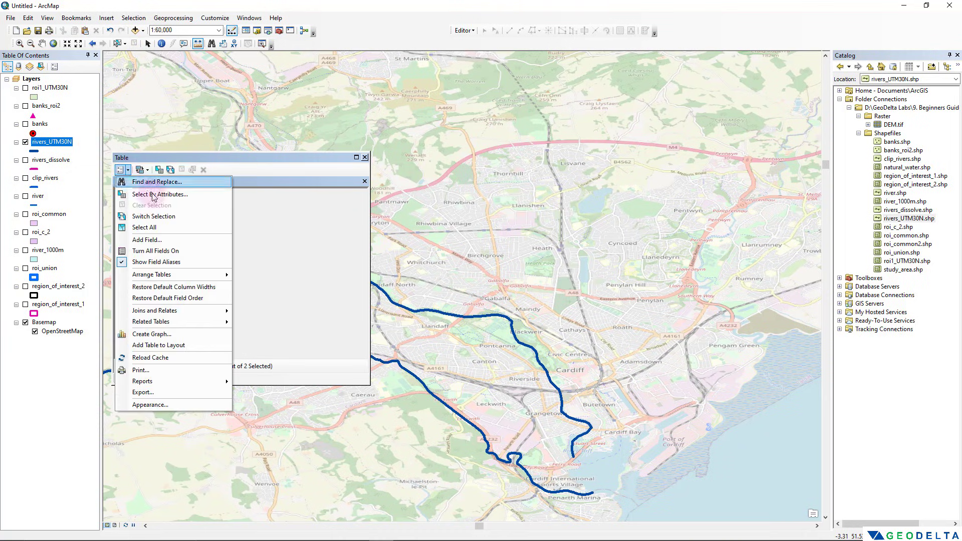
left_click(166, 243)
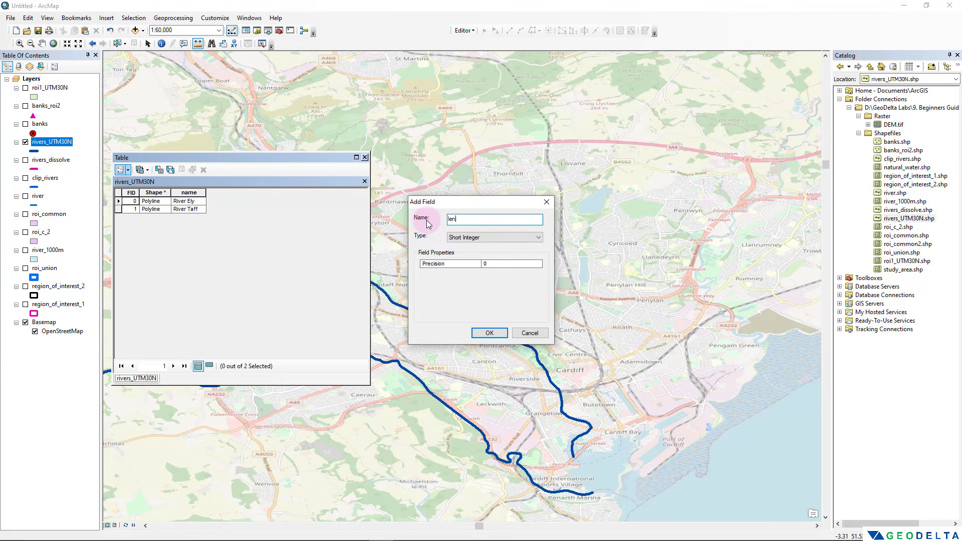
left_click(500, 239)
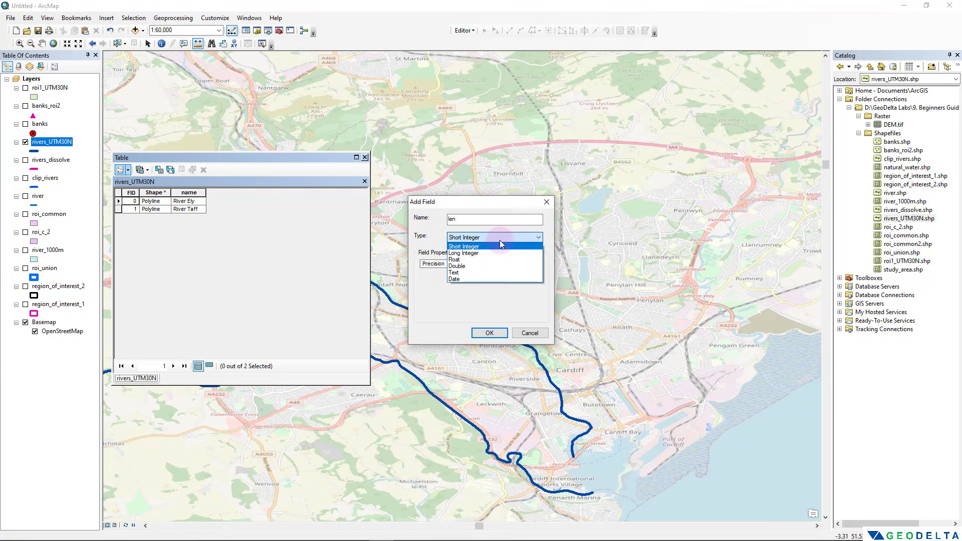
left_click(489, 266)
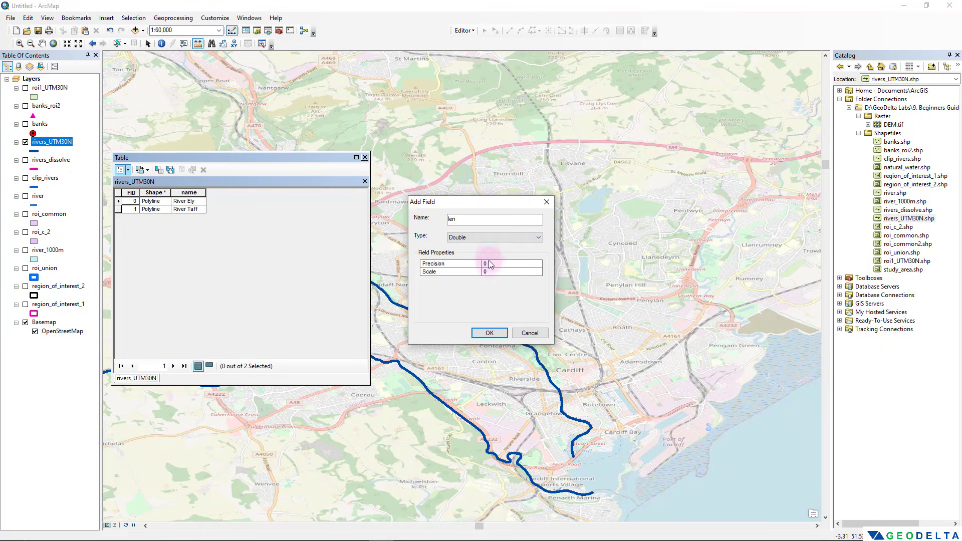
left_click(489, 332)
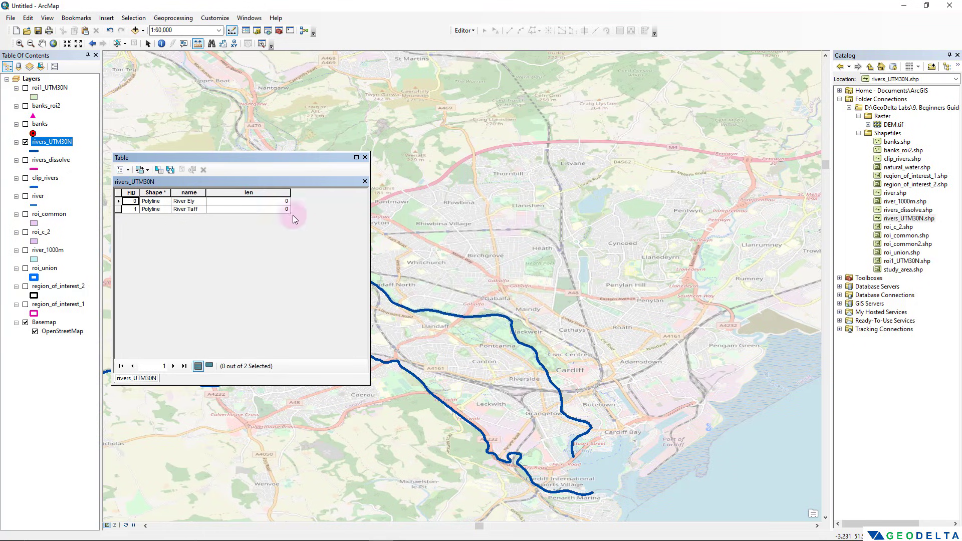
Step: Calculate the len field's geometry as Length in meters, using the data source's coordinate system WGS 1984 Complex UTM Zone 30N
right_click(263, 192)
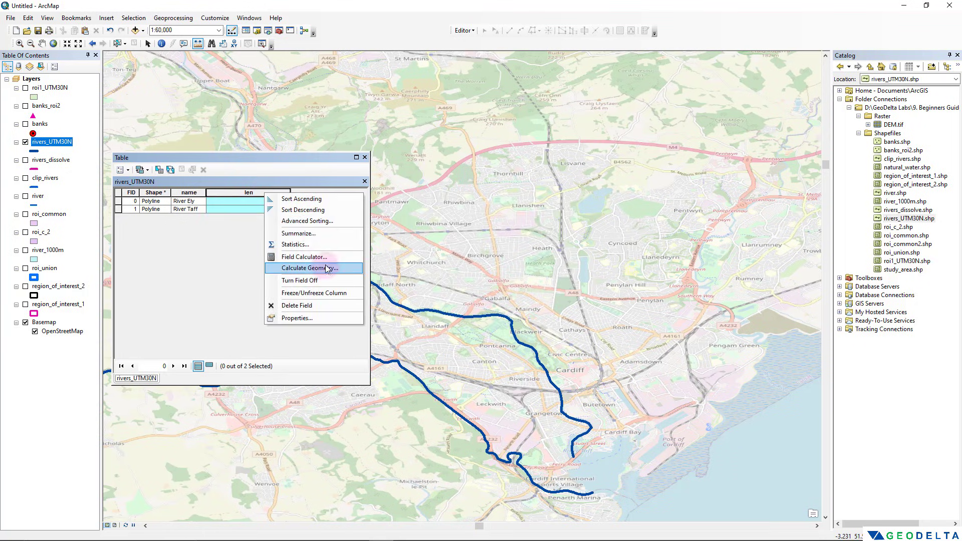
left_click(326, 269)
left_click(450, 297)
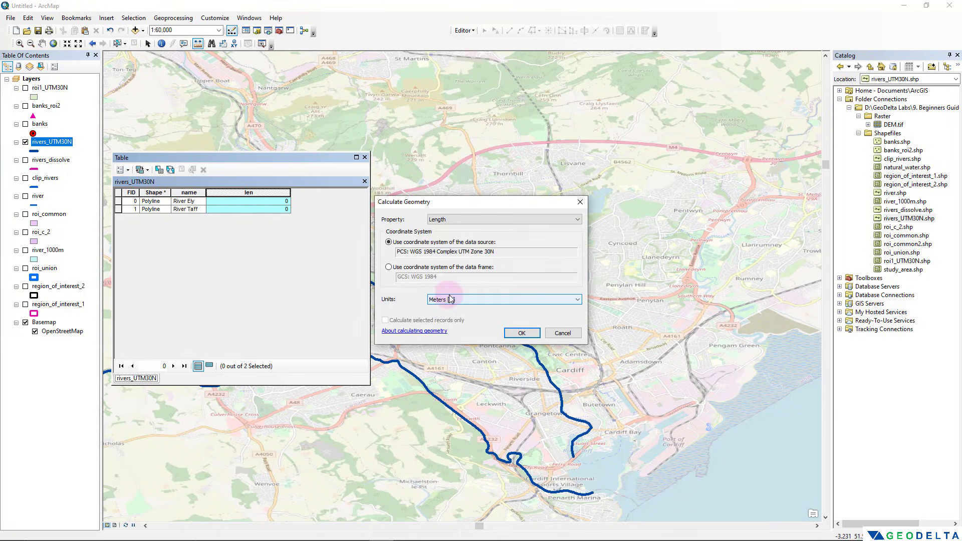
left_click(468, 221)
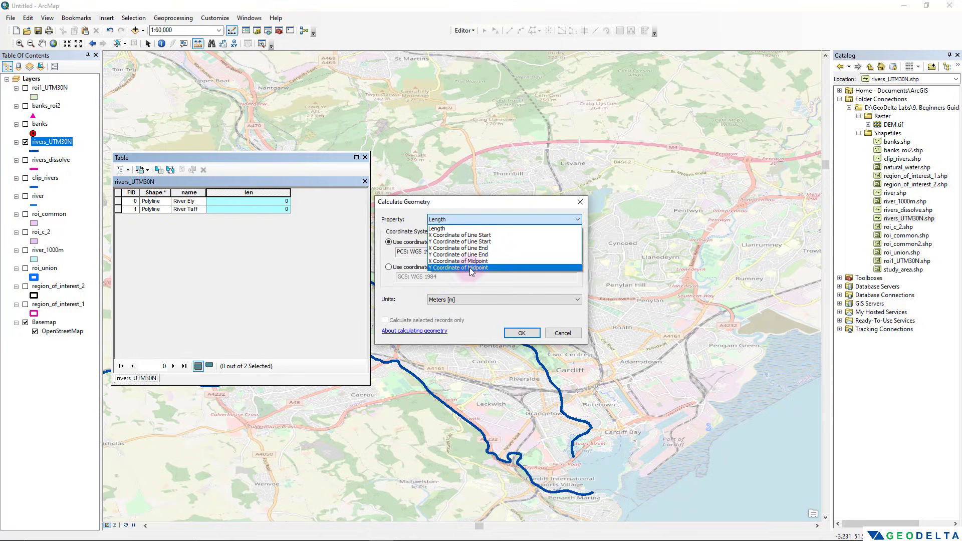
left_click(483, 203)
left_click_drag(400, 205, 170, 270)
left_click(194, 282)
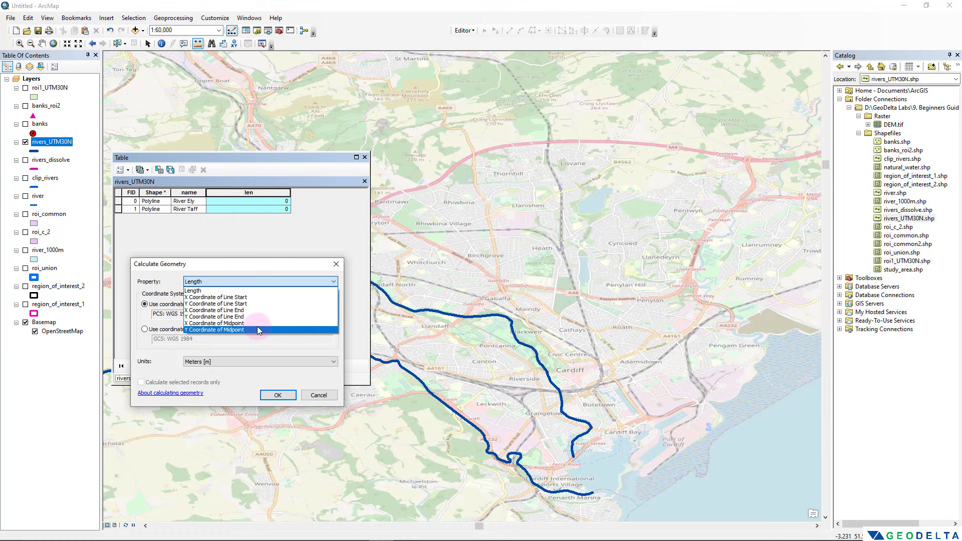
left_click(251, 281)
left_click(251, 281)
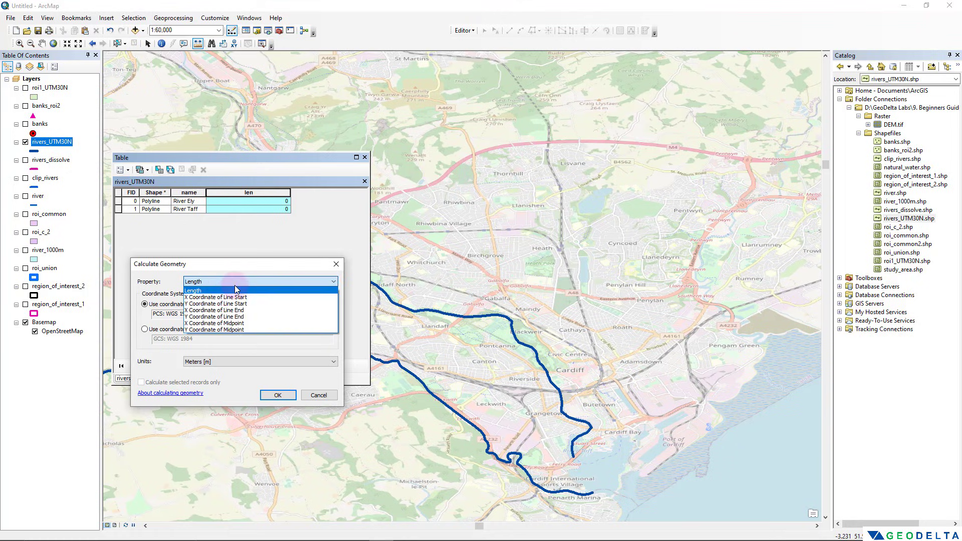
left_click(194, 292)
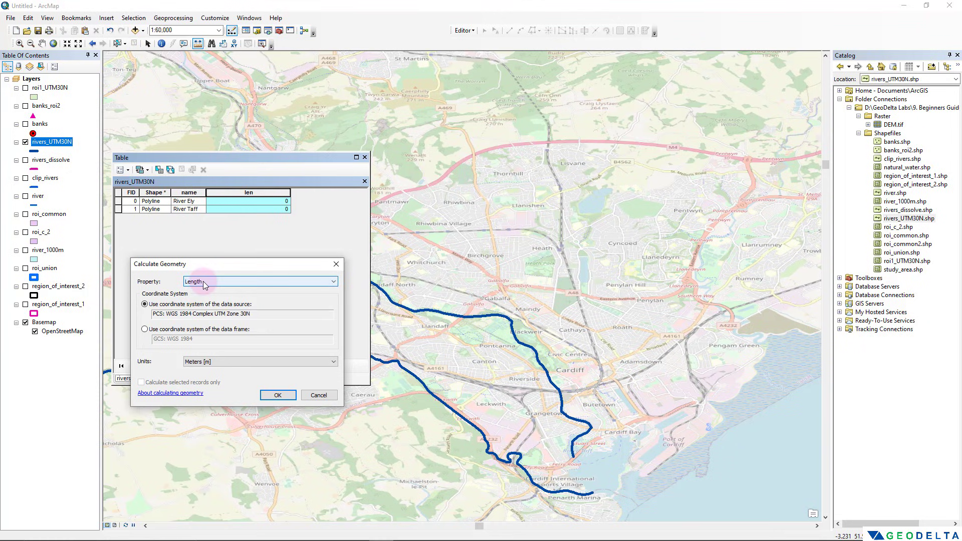
left_click(185, 363)
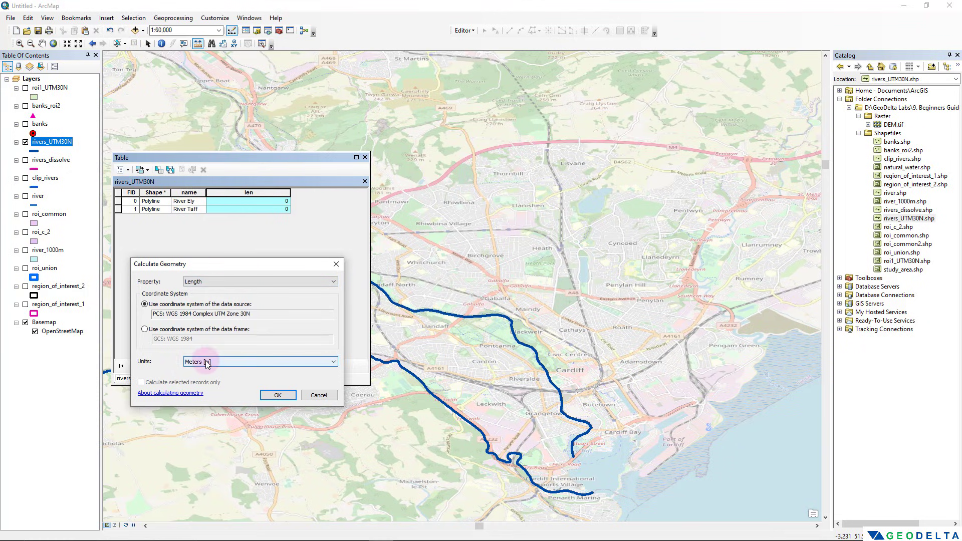
left_click(278, 396)
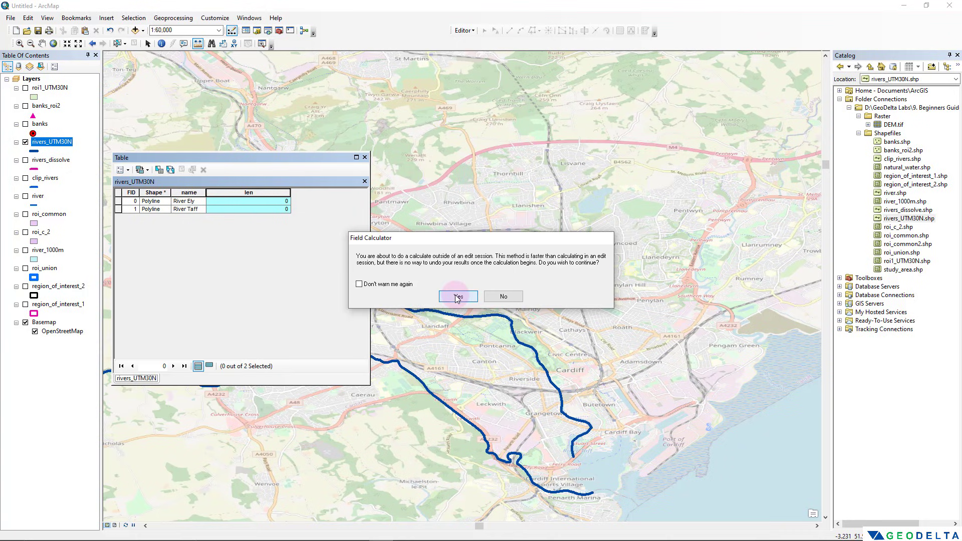
left_click(456, 296)
Step: Highlight the River Taff record on the map to compare its length, move the table aside, and clear the selection
left_click(119, 209)
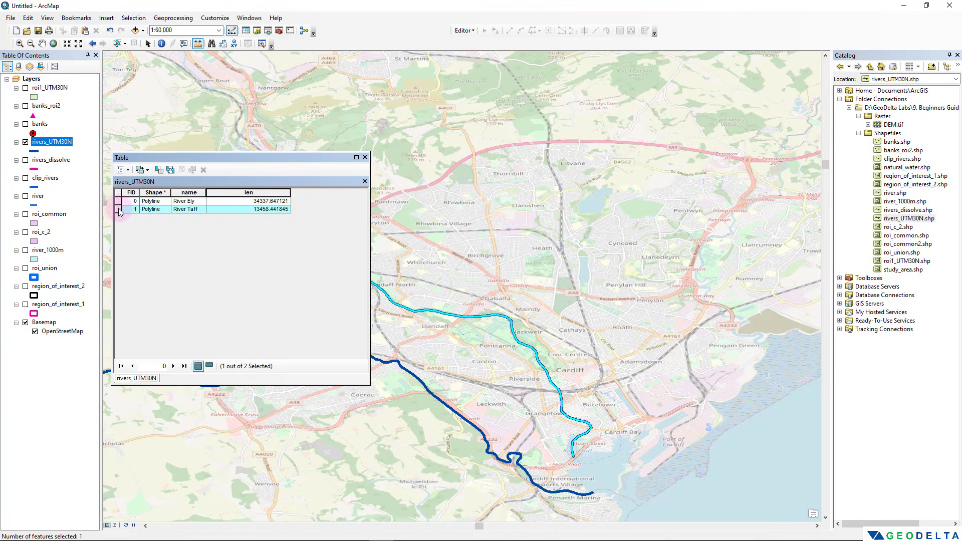
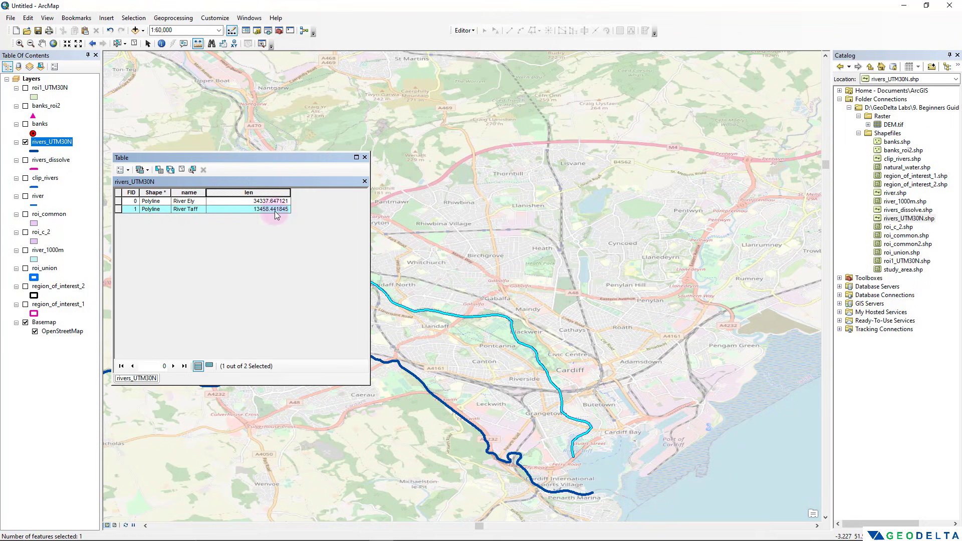
left_click_drag(236, 158, 683, 84)
left_click(703, 132)
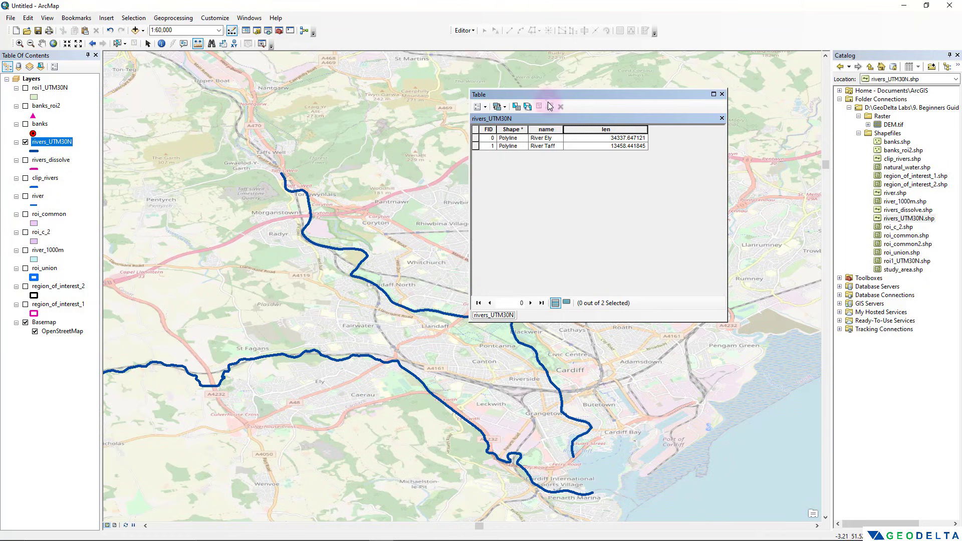
Step: Add a Double field named X to the rivers_UTM30N table and widen the table window to show the whole column
left_click_drag(529, 95, 379, 121)
left_click(336, 132)
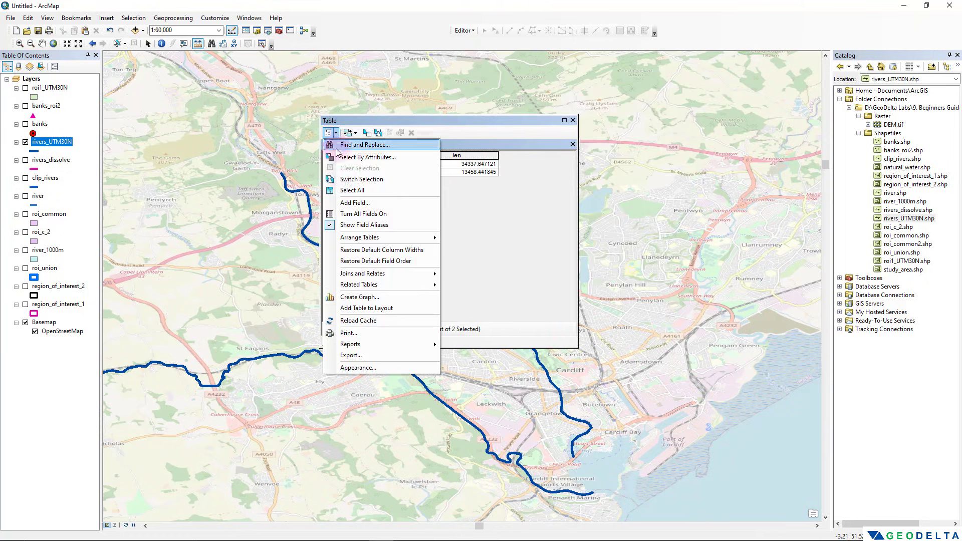
left_click(352, 203)
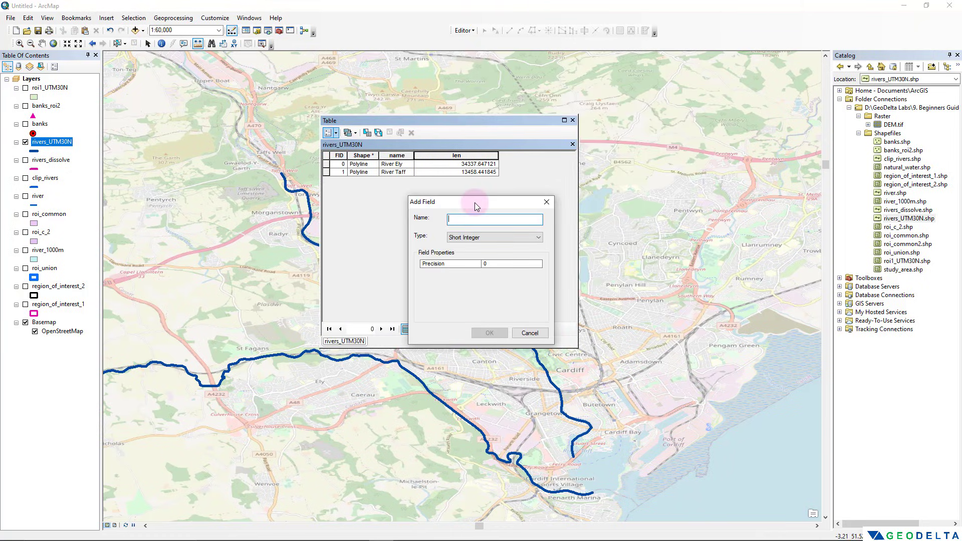
type("X")
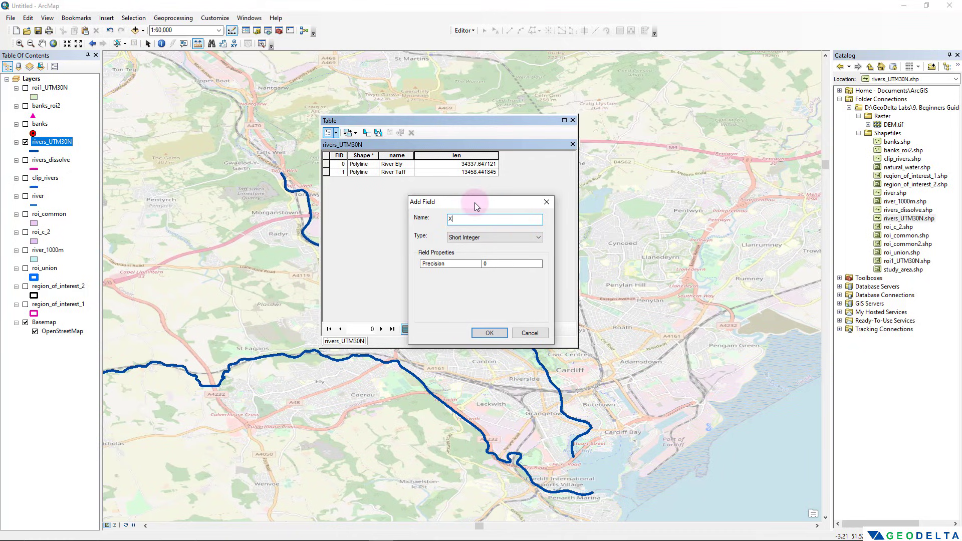
left_click(495, 236)
left_click(484, 265)
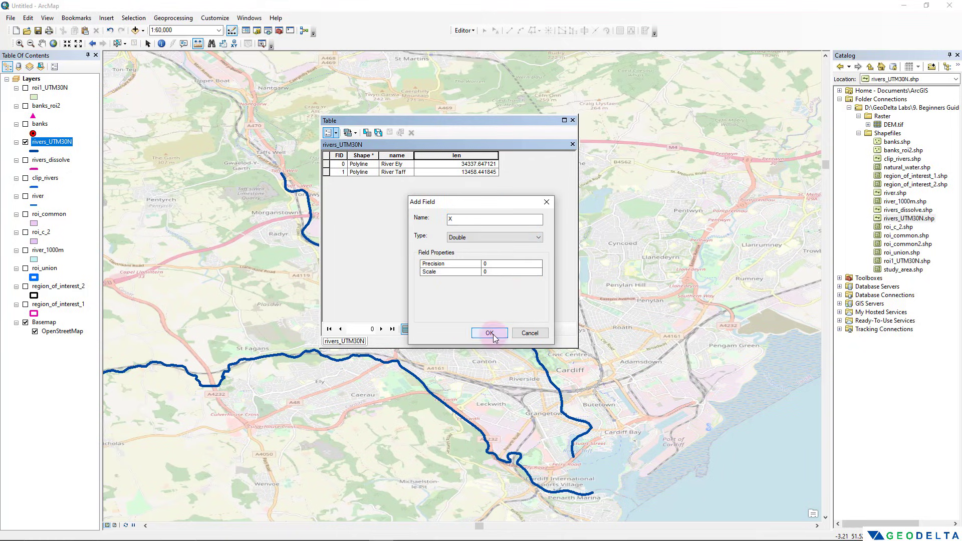
left_click(489, 332)
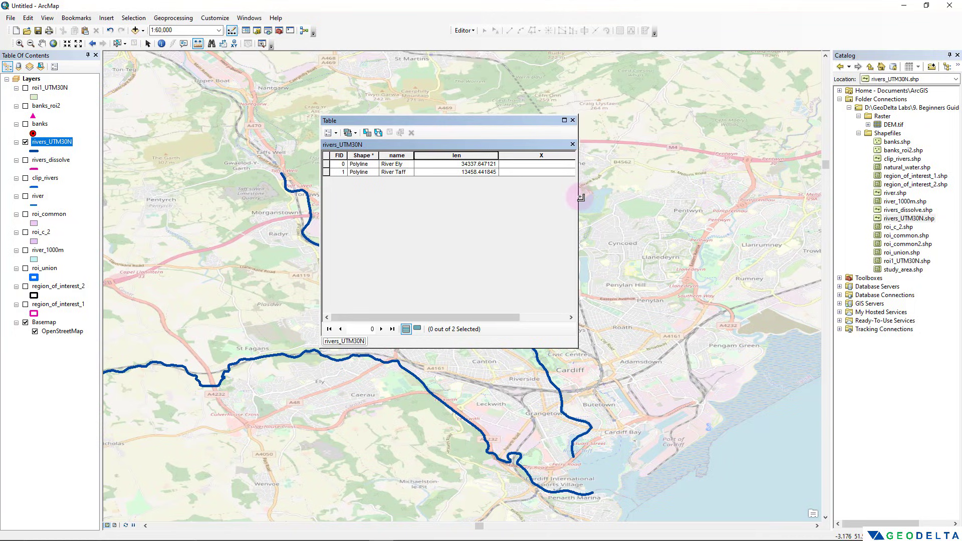
left_click_drag(579, 197, 719, 197)
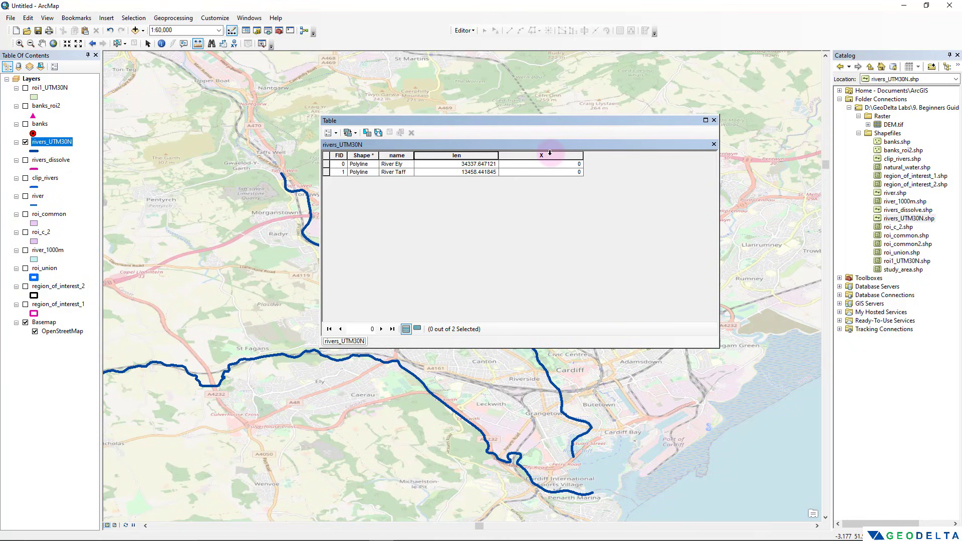
Step: Delete the X field from the rivers_UTM30N attribute table
left_click(548, 154)
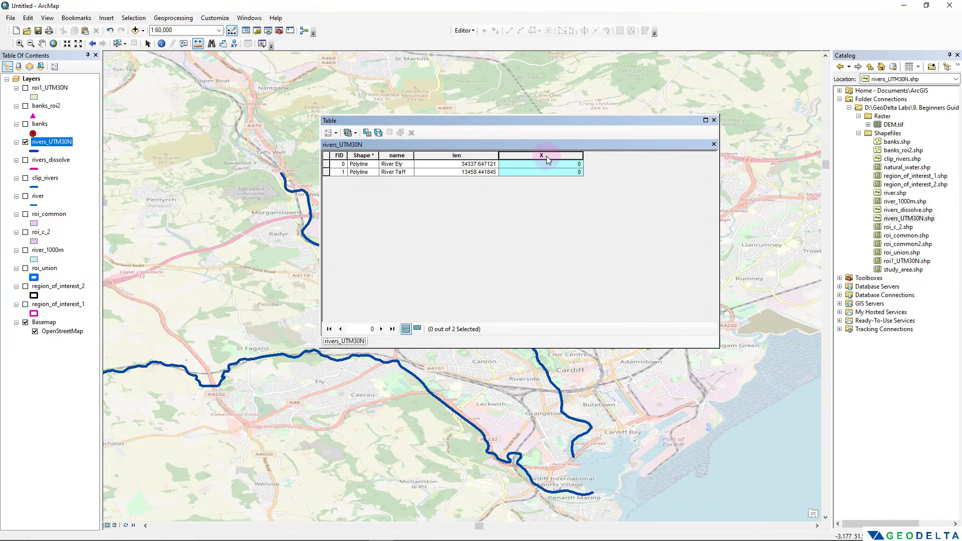
right_click(546, 156)
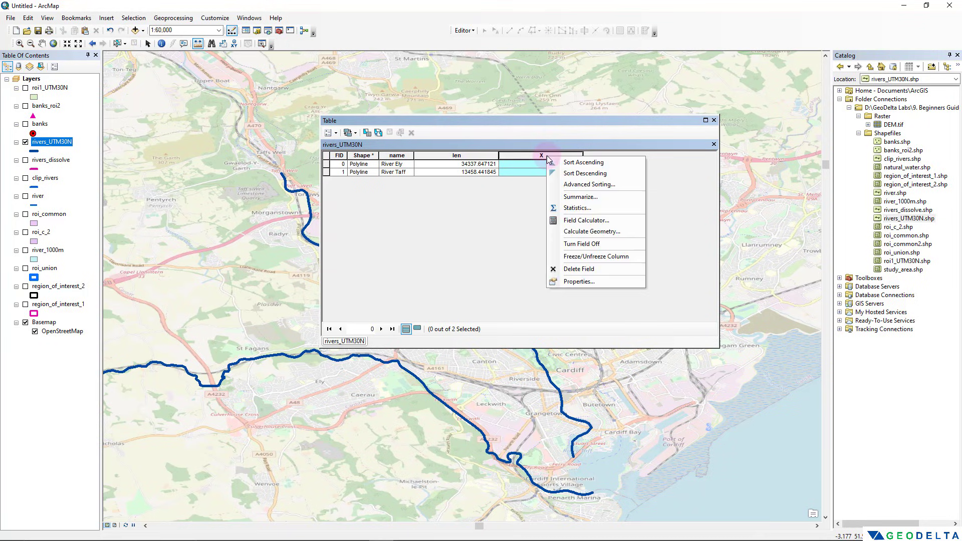
left_click(579, 270)
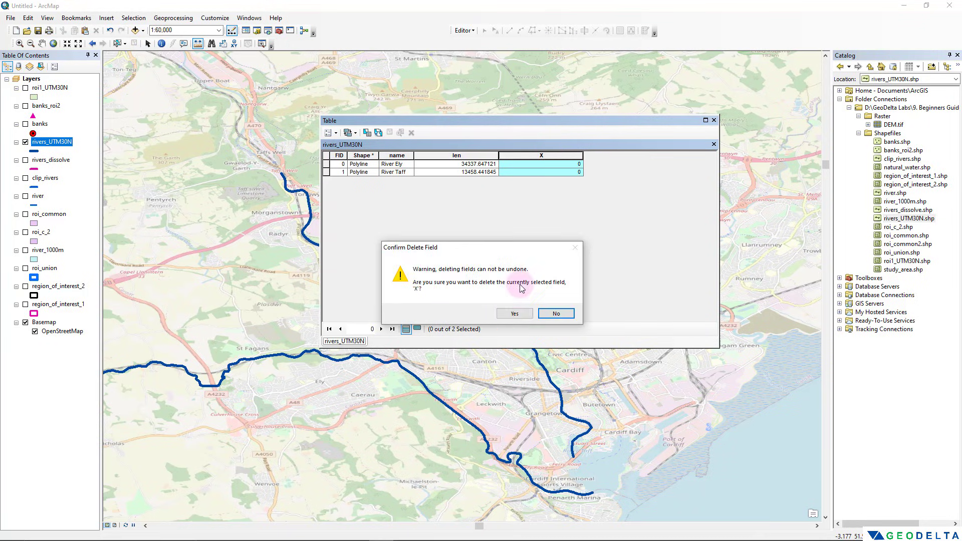
left_click(514, 313)
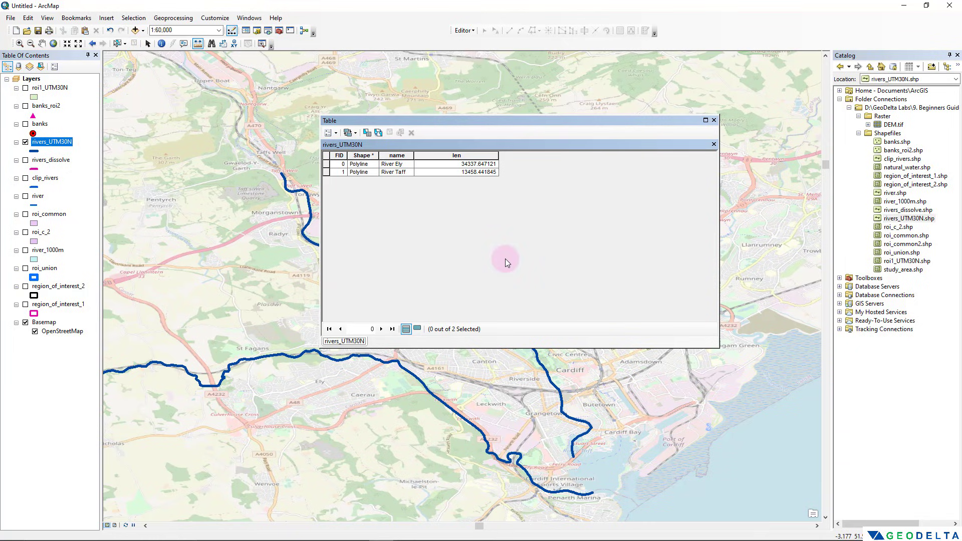
Step: Narrow the len column in the rivers_UTM30N attribute table
left_click_drag(499, 155, 467, 156)
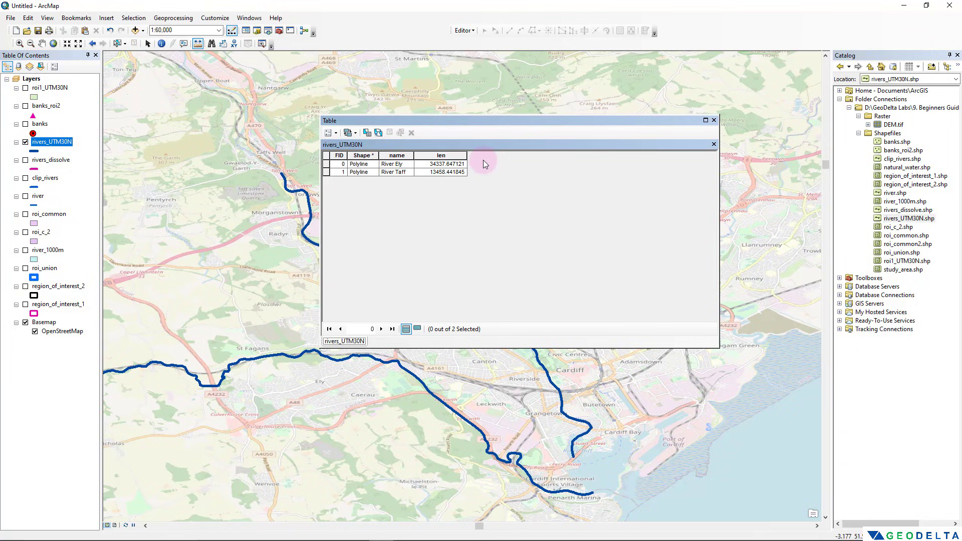
Step: Add a Double field named X_Mid to the rivers_UTM30N attribute table
left_click(335, 132)
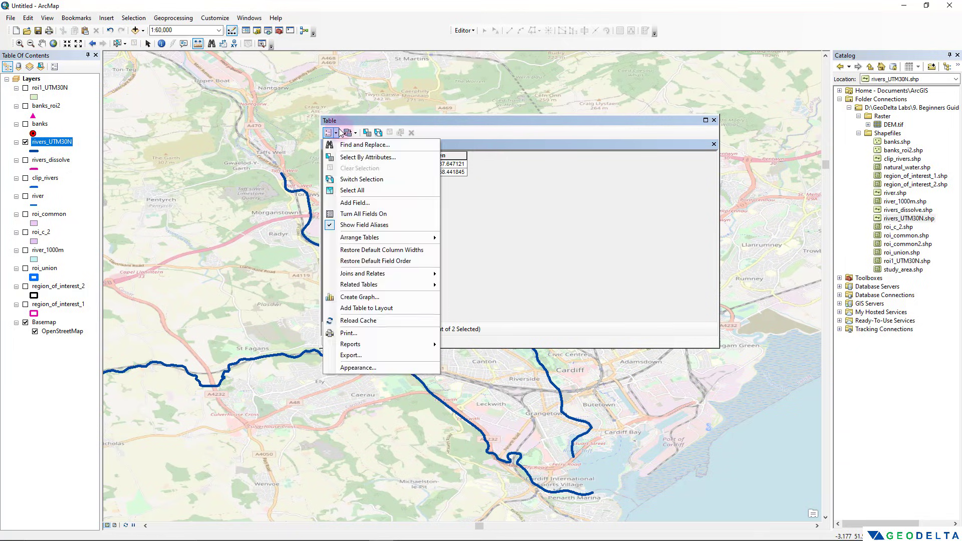
left_click(372, 204)
type("X_Mid")
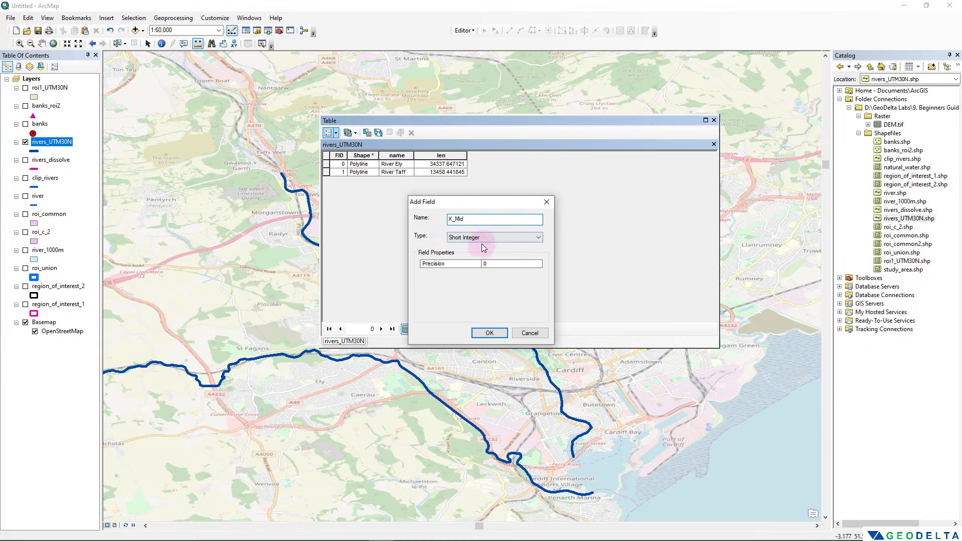
left_click(484, 237)
left_click(485, 266)
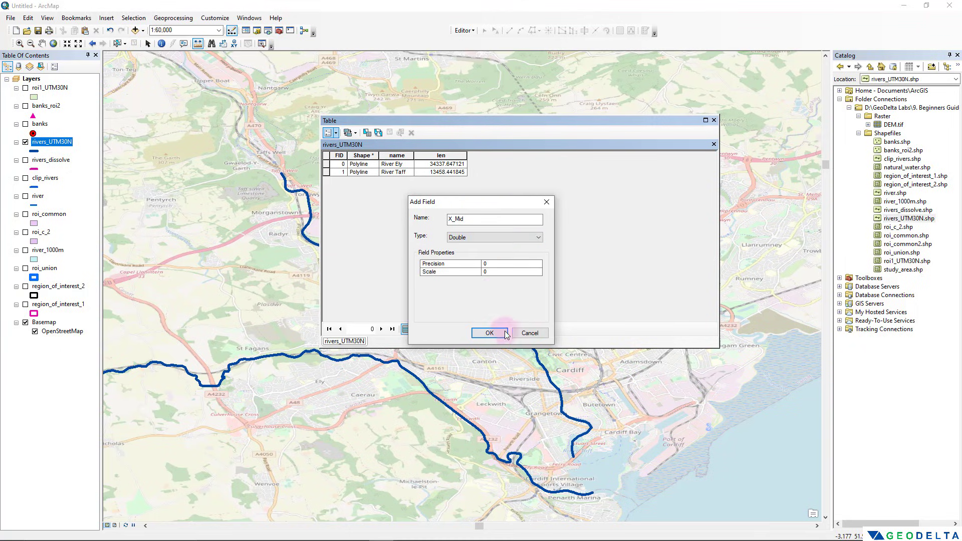
left_click(489, 333)
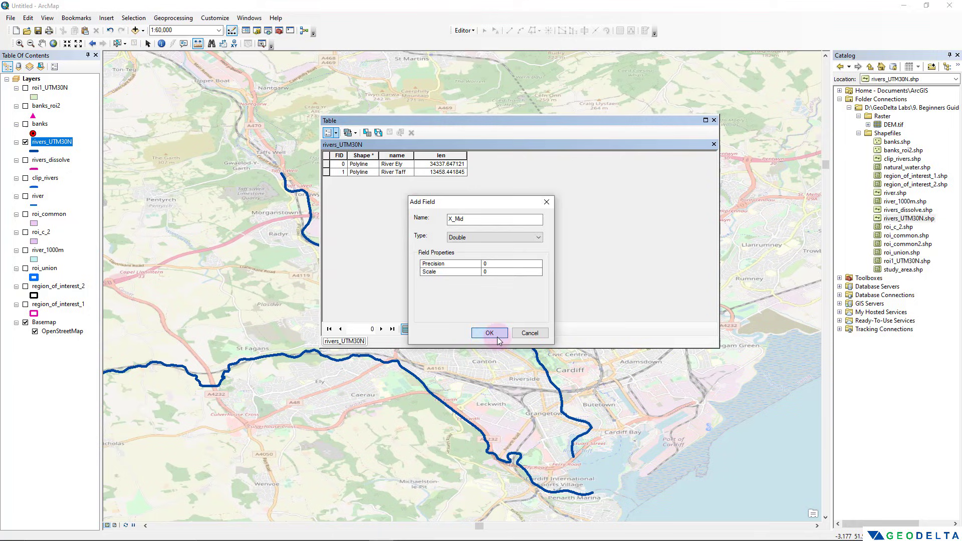
Step: Add a Double field named Y_Mid to the rivers_UTM30N attribute table
left_click(328, 132)
left_click(351, 203)
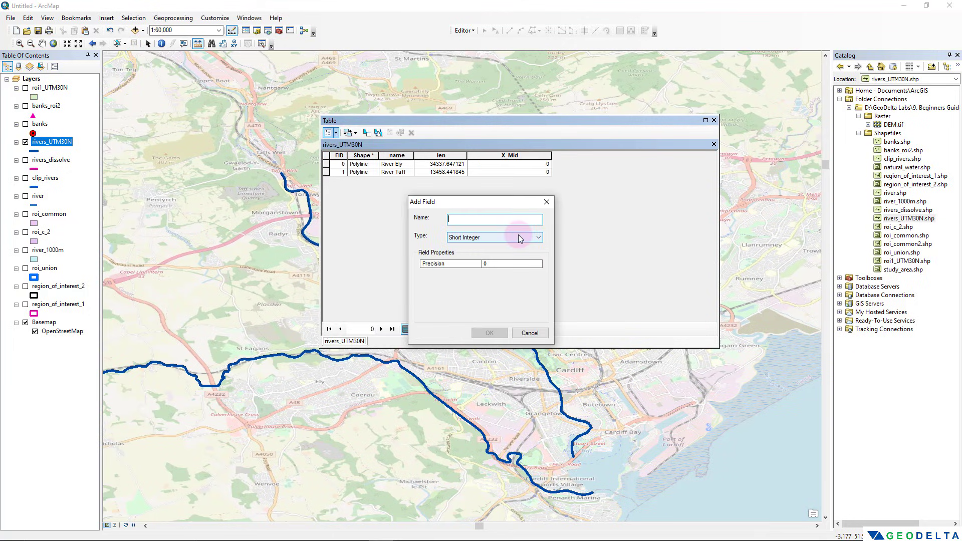
type("Y_Mid")
left_click(486, 238)
left_click(489, 266)
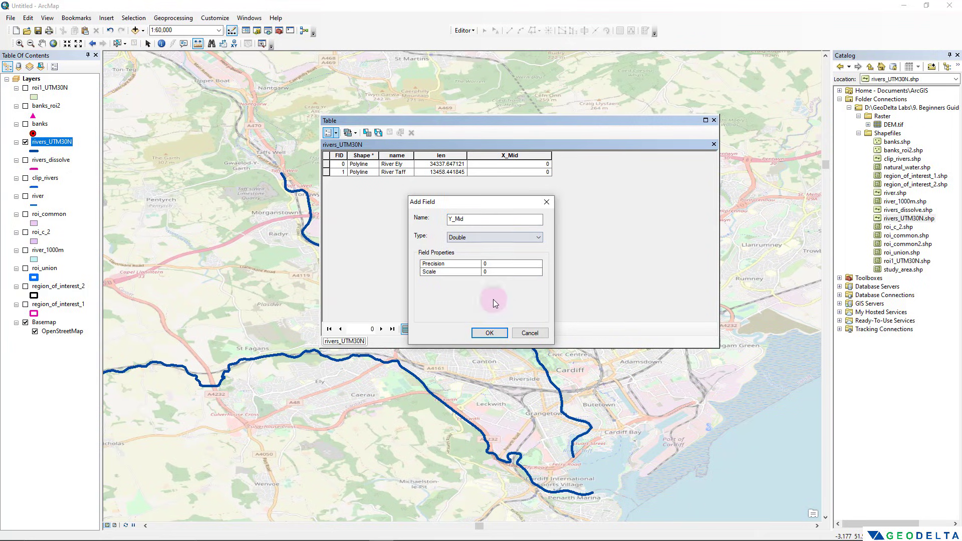
left_click(489, 333)
Step: Calculate the X Coordinate of Midpoint for the X_Mid field in meters, using the data source's coordinate system
left_click(516, 156)
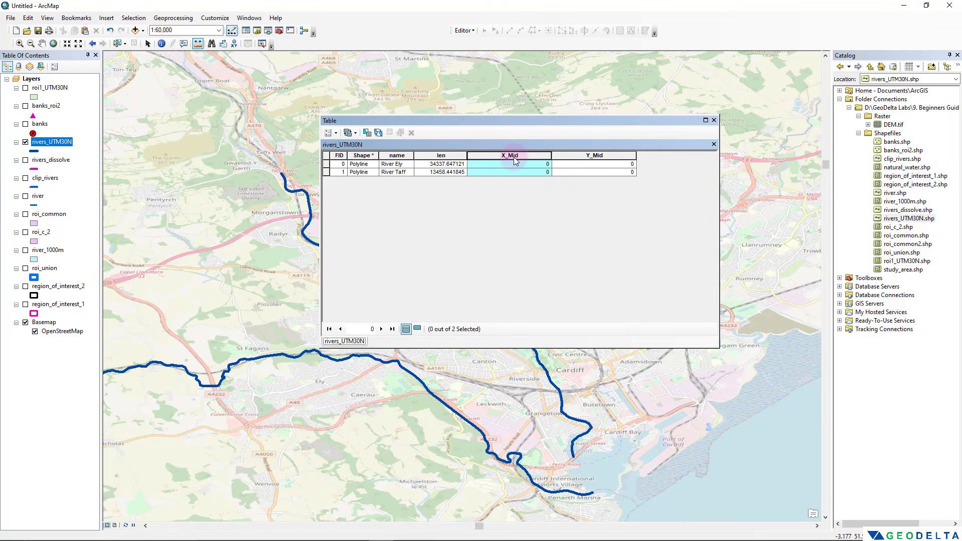
right_click(515, 156)
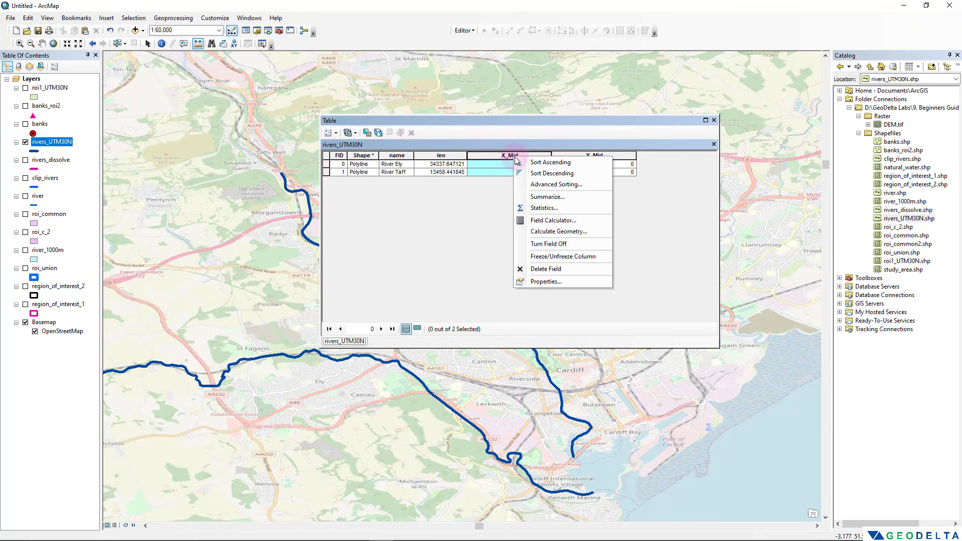
left_click(583, 235)
left_click(462, 294)
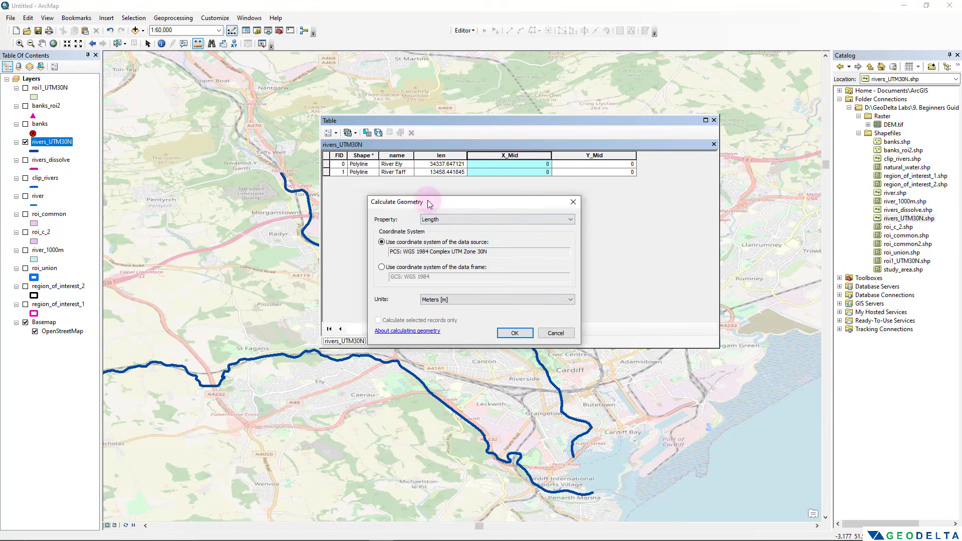
left_click_drag(474, 198, 290, 198)
left_click(289, 213)
left_click(268, 256)
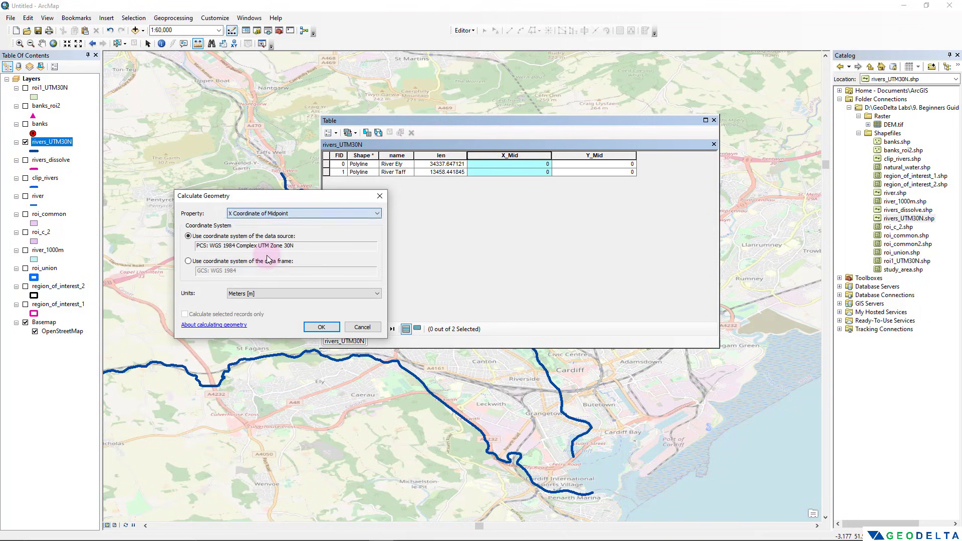
left_click(275, 295)
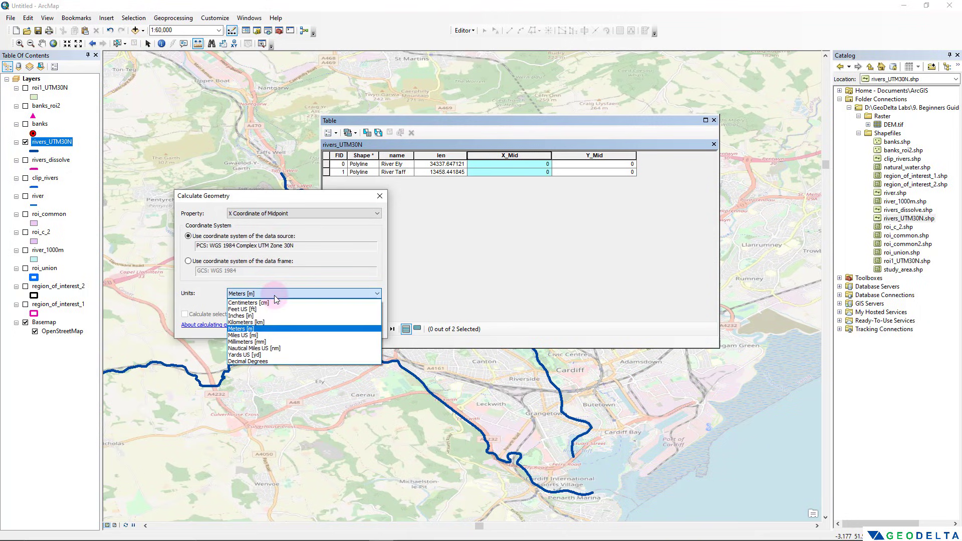
left_click(271, 329)
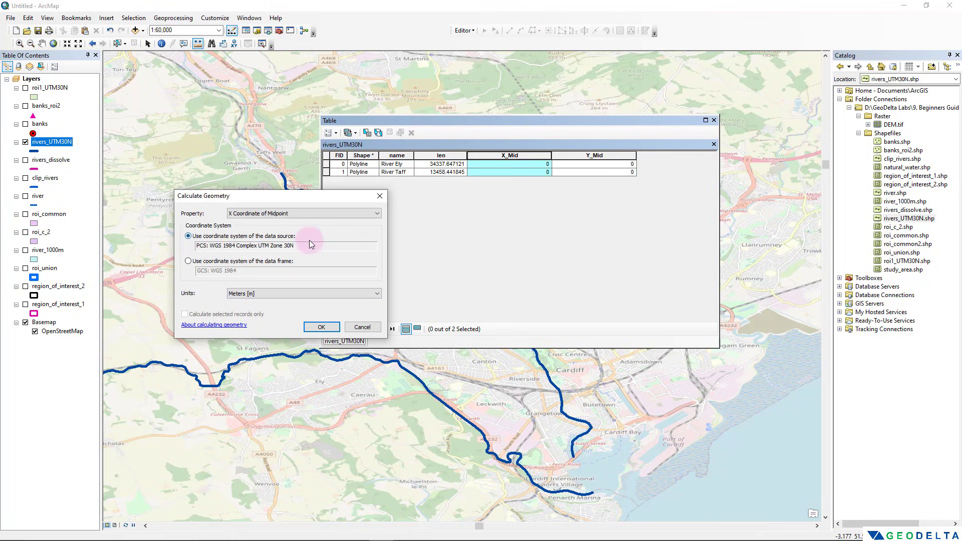
left_click_drag(306, 246, 189, 245)
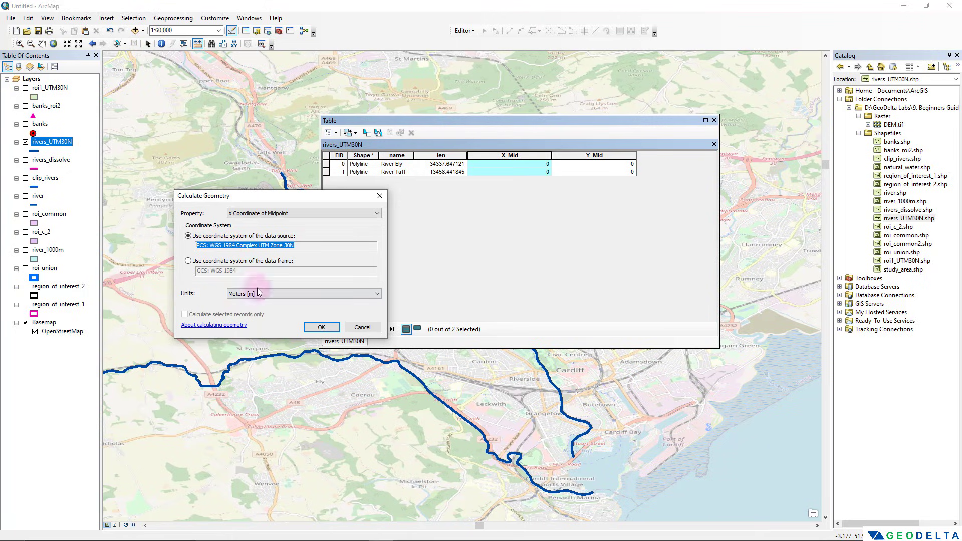
left_click(321, 326)
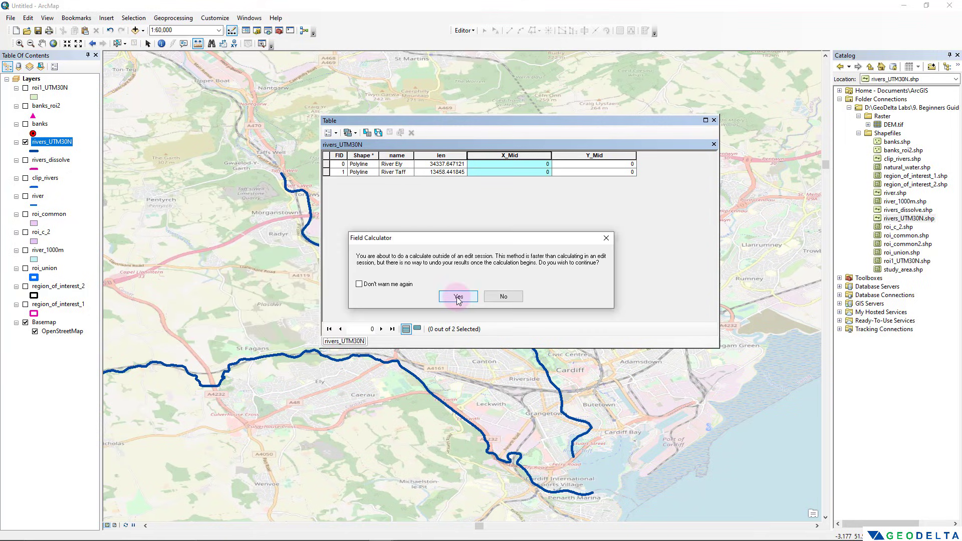
left_click(458, 296)
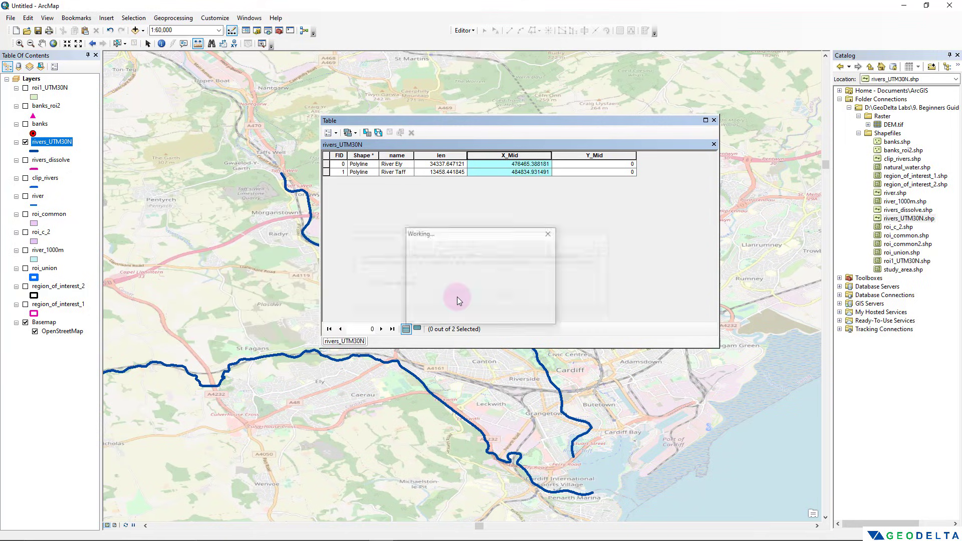
Step: Examine the X_Mid values calculated for River Ely and River Taff
left_click(520, 167)
left_click(518, 171)
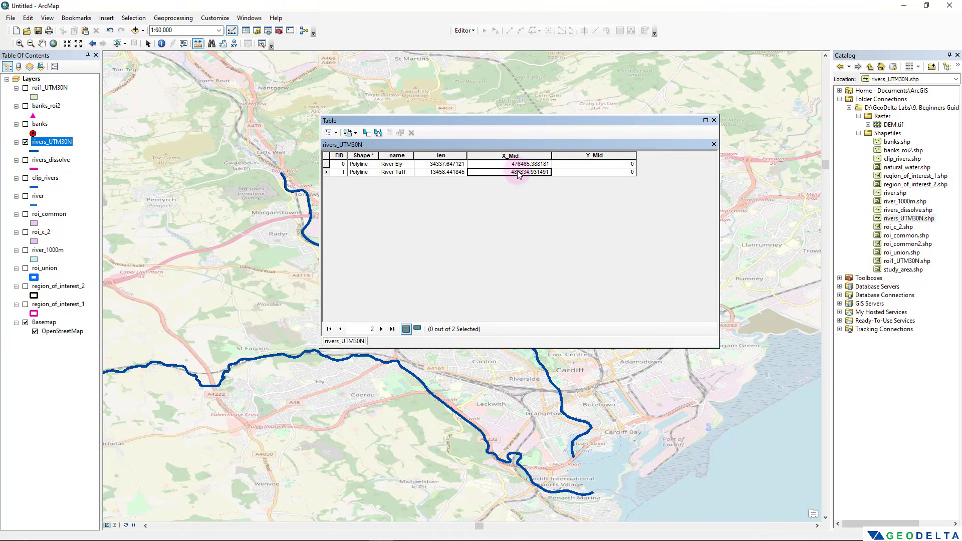
left_click(519, 164)
left_click(519, 172)
left_click(518, 165)
left_click(520, 173)
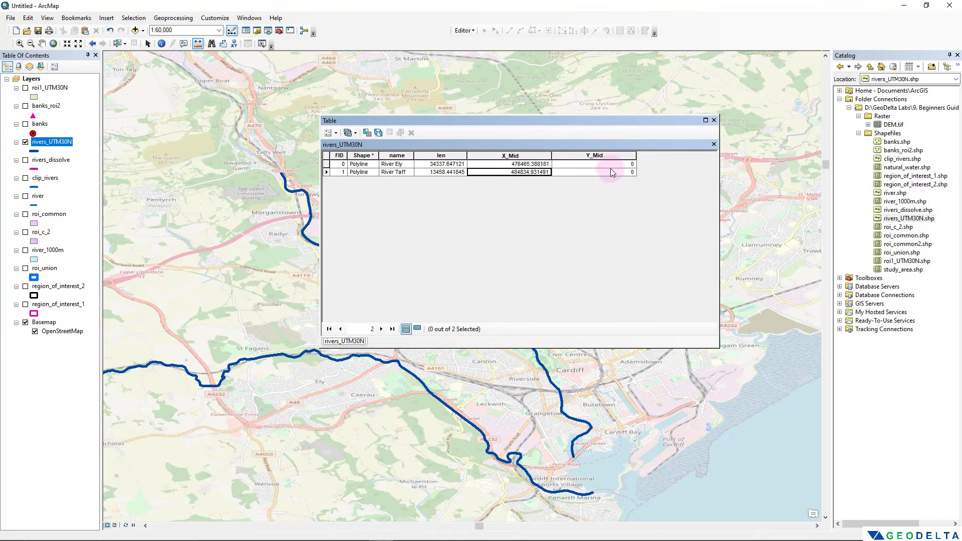
Step: Calculate the Y Coordinate of Midpoint for the Y_Mid field in meters, using the data source's coordinate system
left_click(587, 157)
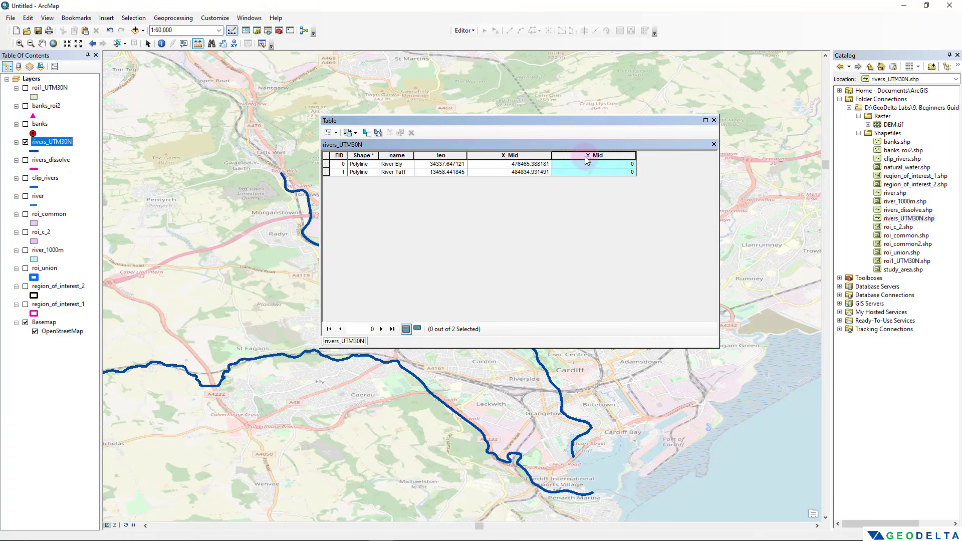
right_click(587, 159)
left_click(622, 271)
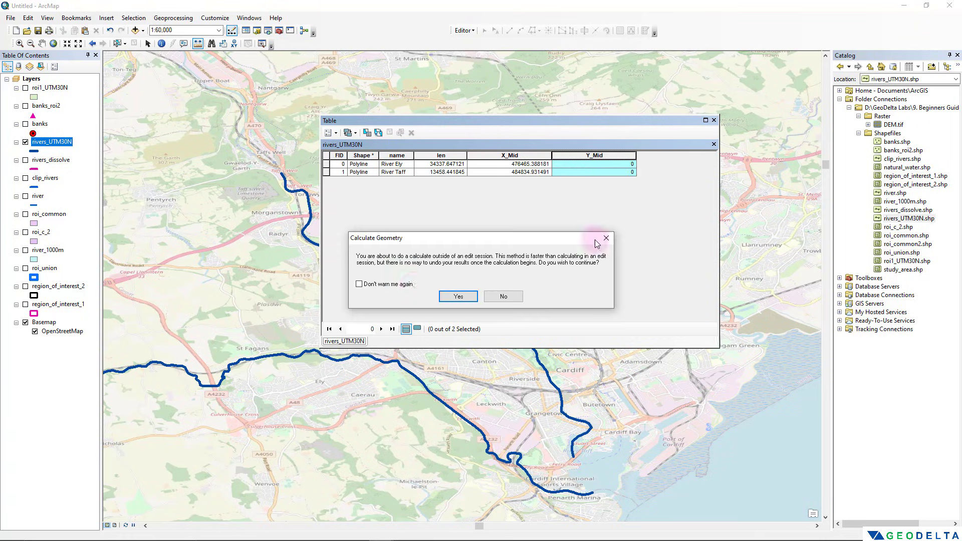
left_click(457, 296)
left_click_drag(481, 209, 232, 233)
left_click(256, 237)
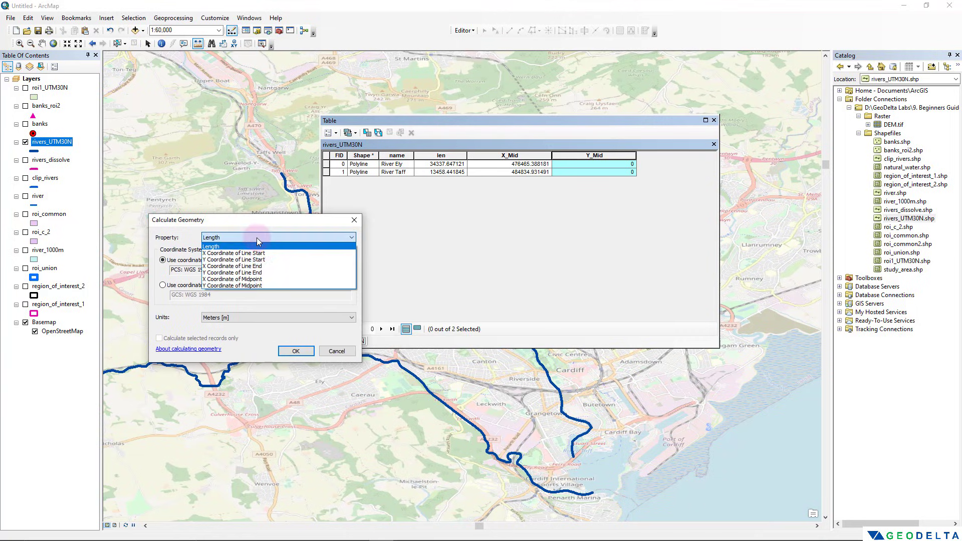
left_click(264, 286)
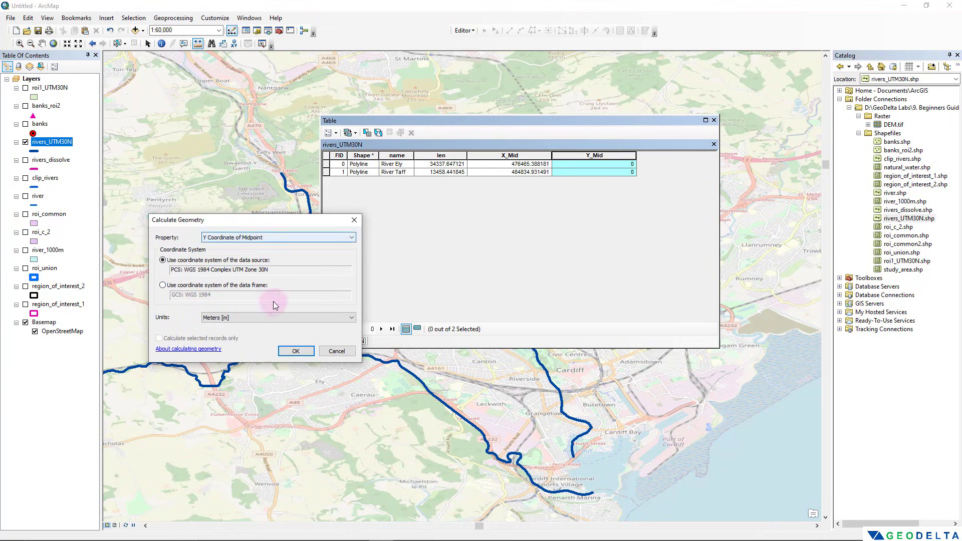
left_click(245, 317)
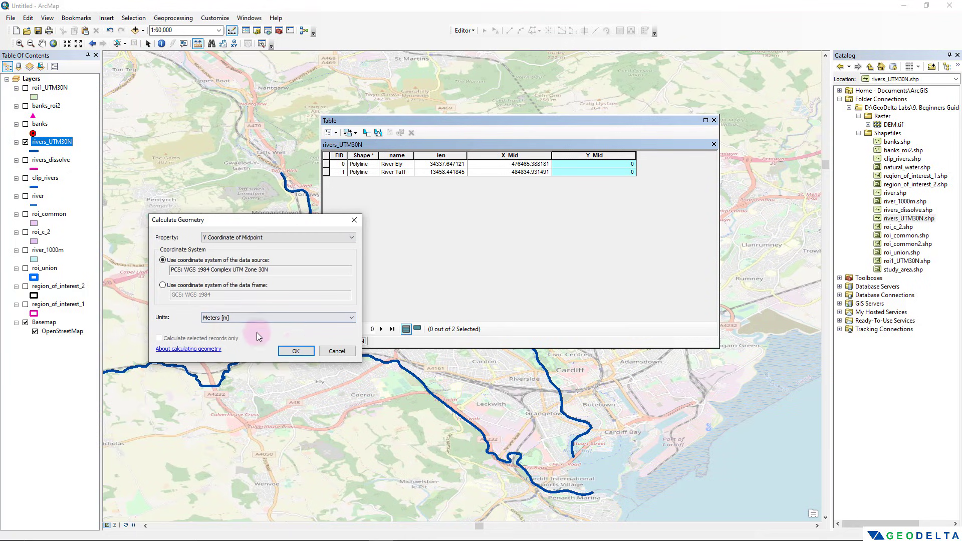
left_click(296, 350)
left_click(451, 294)
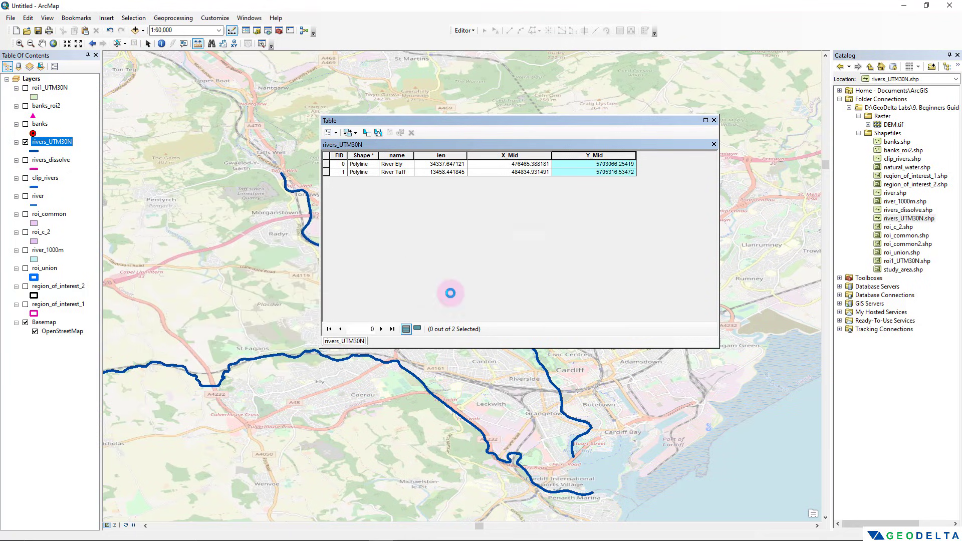
Step: Select the River Ely record and move the table aside to view the whole river on the map
left_click(572, 167)
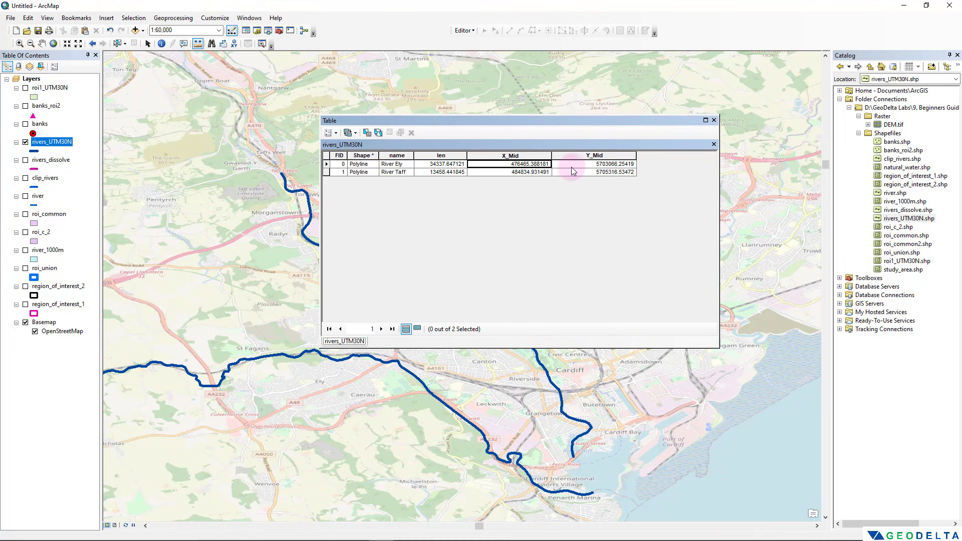
left_click(327, 164)
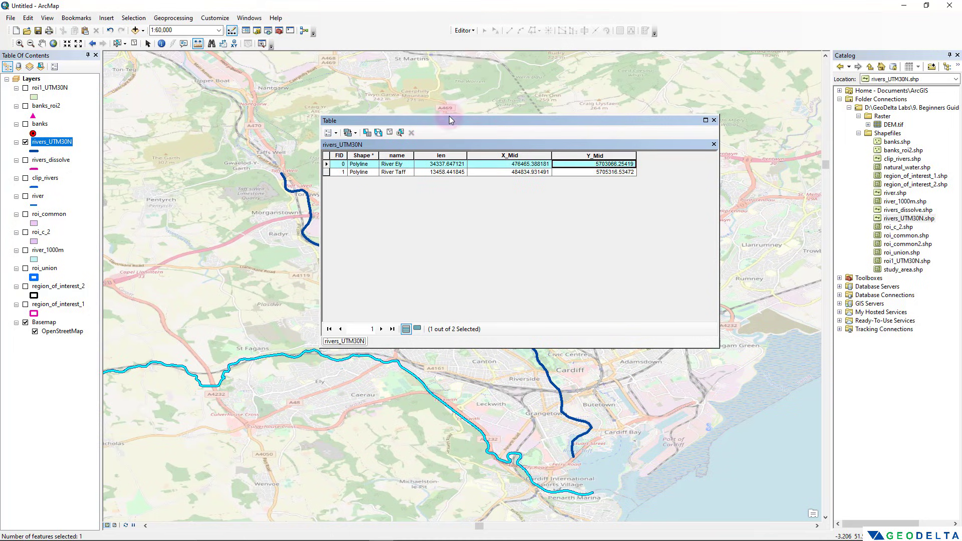
left_click_drag(453, 121, 511, 65)
scroll(276, 295, "down", 3)
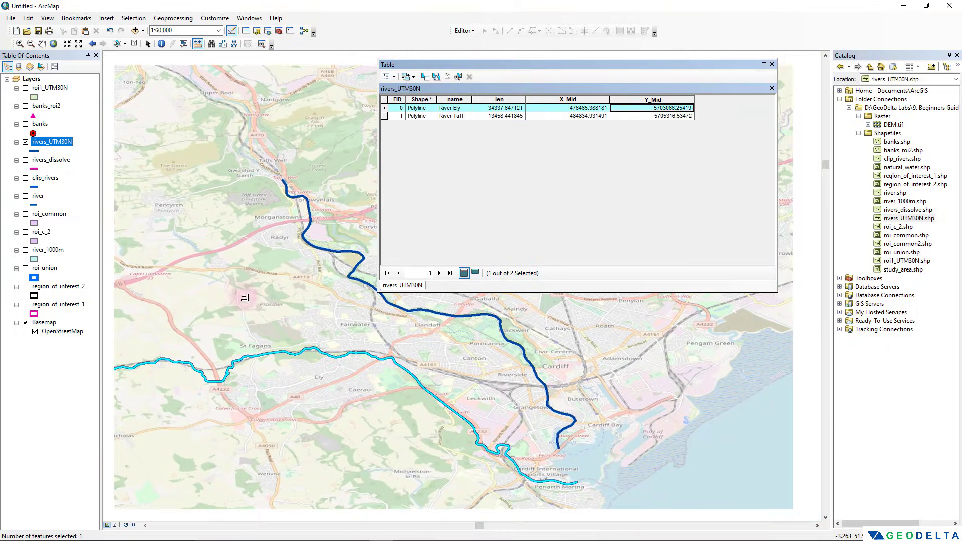
scroll(328, 362, "down", 2)
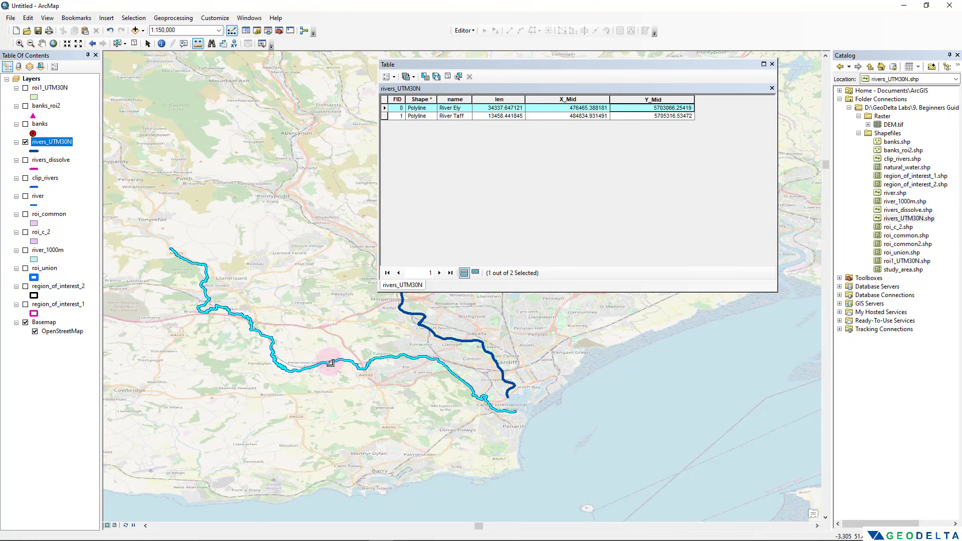
Step: Select the River Taff record and examine its course on the map against its midpoint coordinates
left_click(384, 116)
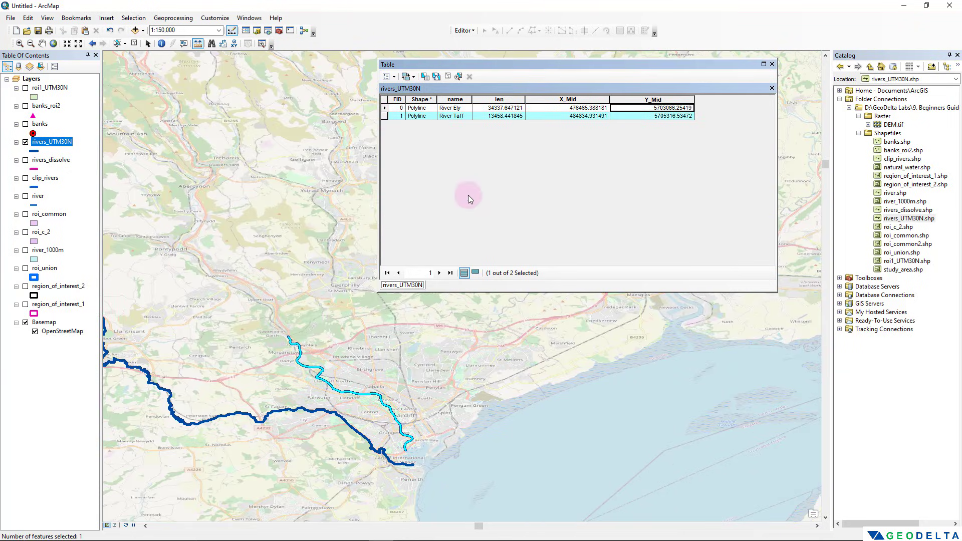
left_click_drag(305, 307, 232, 219)
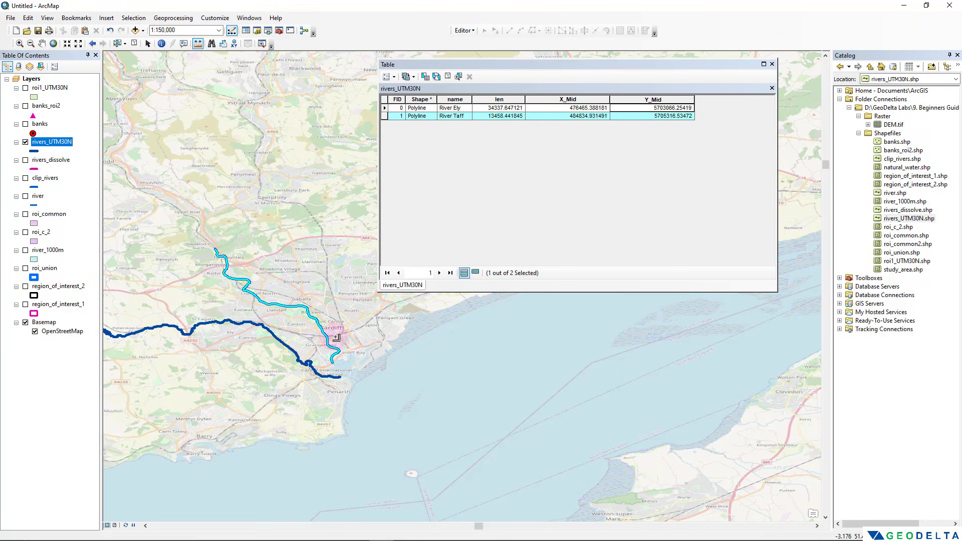
left_click_drag(234, 257, 303, 303)
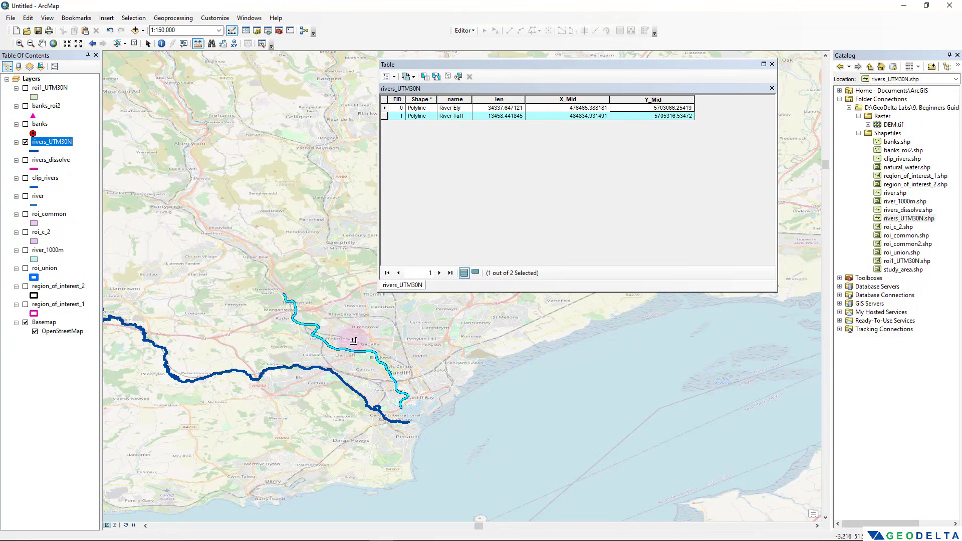
left_click_drag(352, 338, 273, 308)
scroll(220, 279, "down", 1)
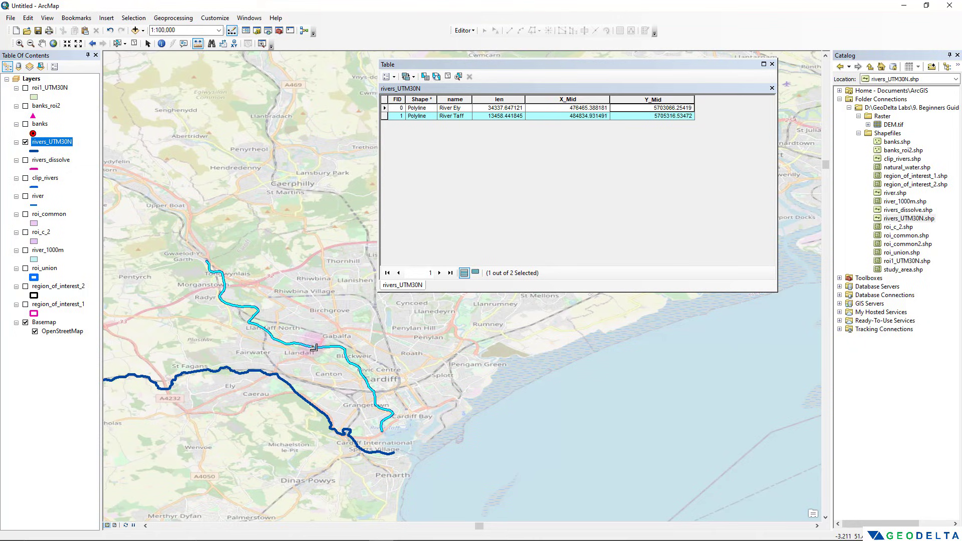
left_click(626, 116)
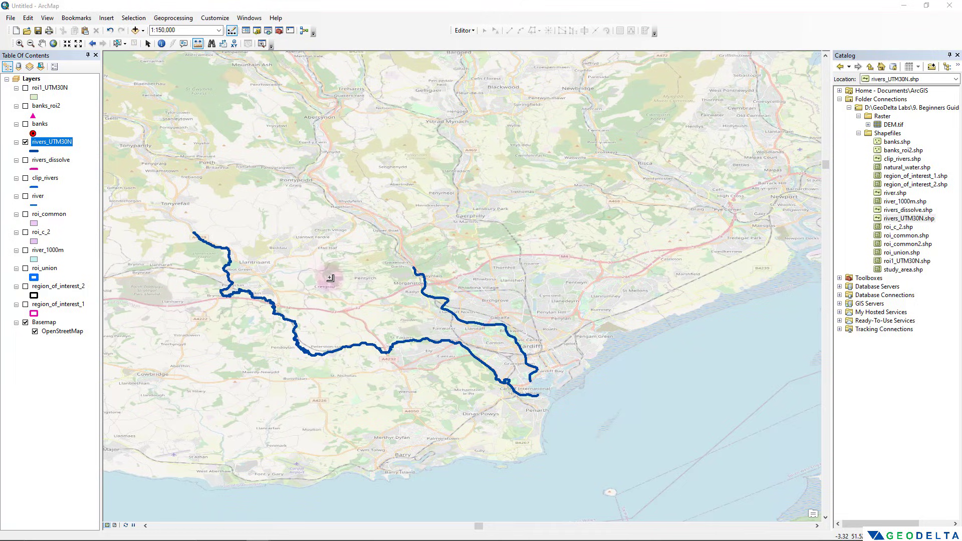
Step: Turn on the banks layer to show its points on the map and select the layer
left_click(25, 124)
scroll(564, 358, "down", 2)
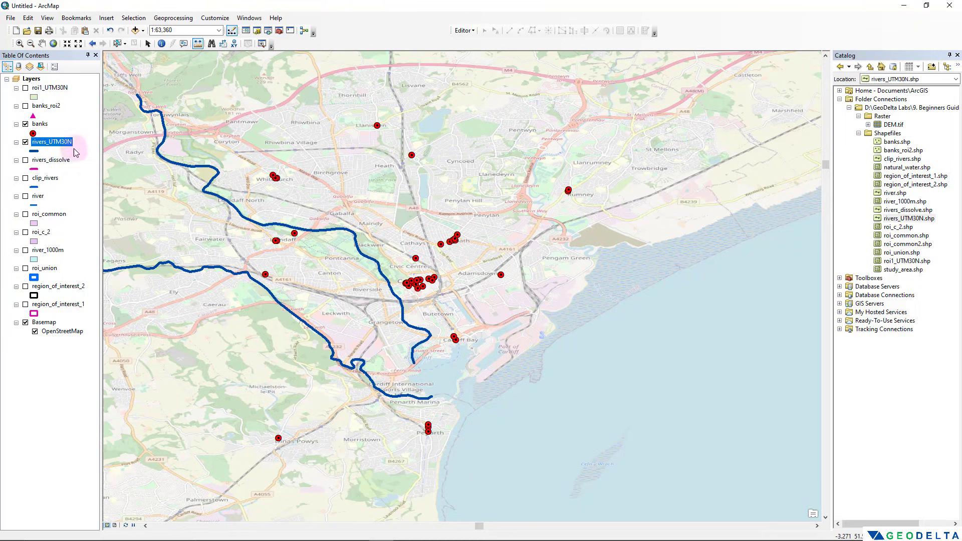
left_click(39, 125, "ctrl")
left_click(39, 124)
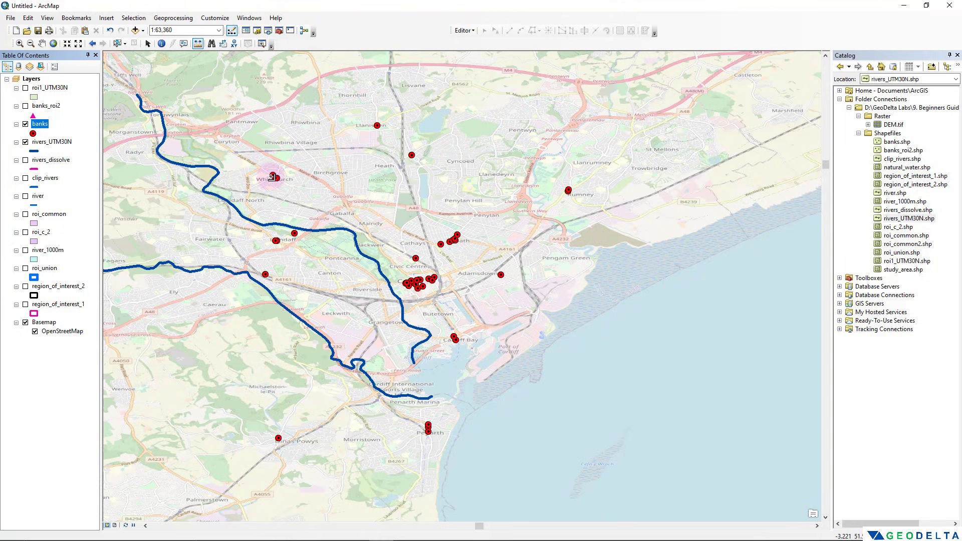
Step: Open the banks layer's properties and check its geographic coordinate system in the data source details
right_click(44, 130)
left_click(76, 517)
left_click_drag(459, 274, 419, 274)
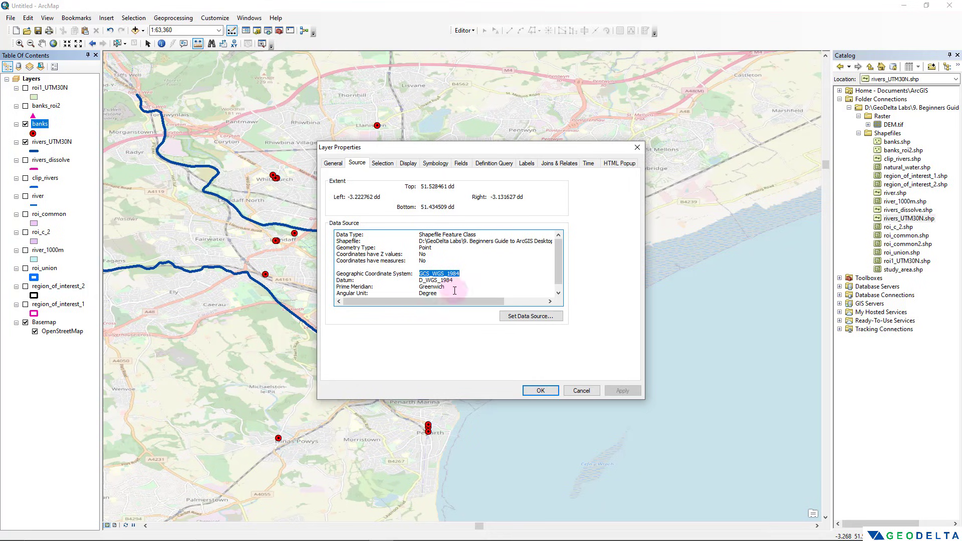
Step: Close the layer properties, open the banks attribute table and enlarge it to view its fields through to the last column
left_click(580, 391)
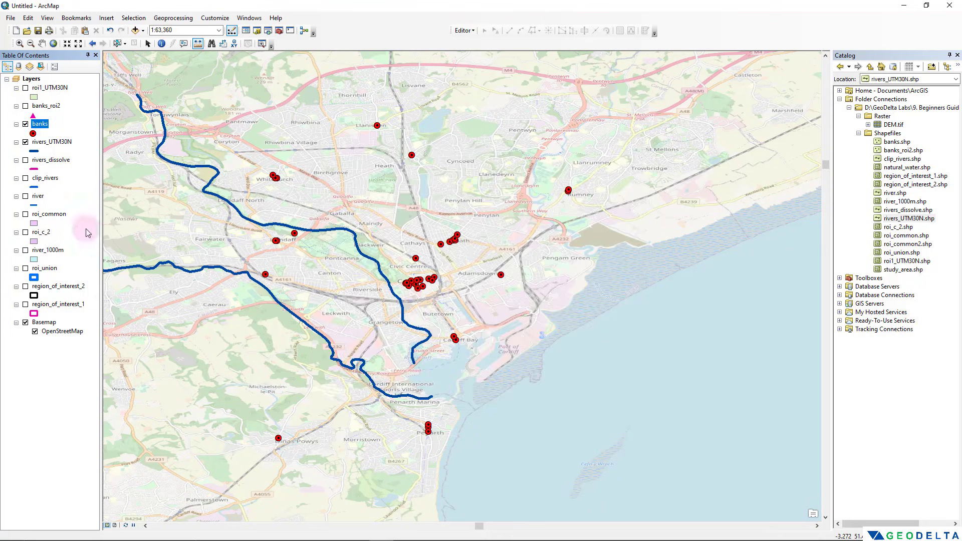
right_click(40, 126)
left_click(93, 158)
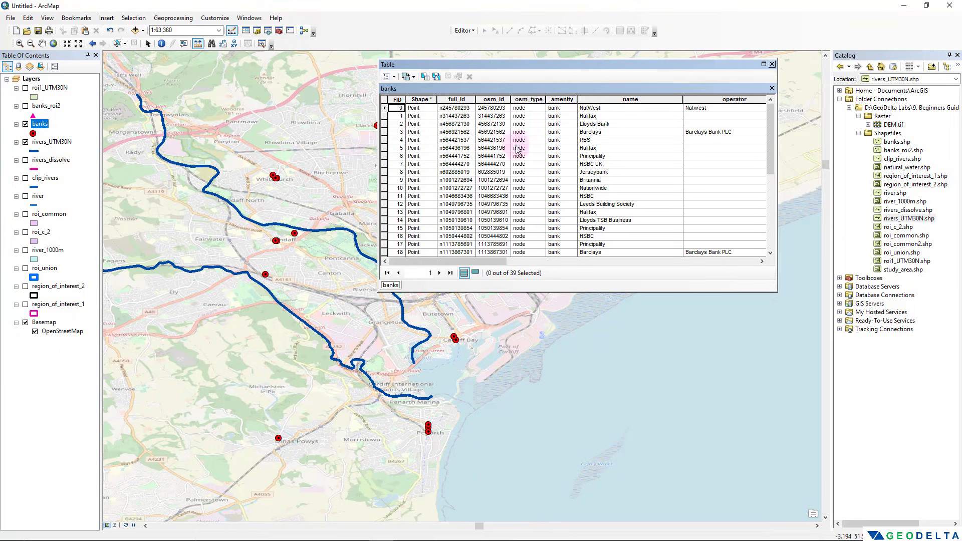
left_click_drag(515, 66, 241, 139)
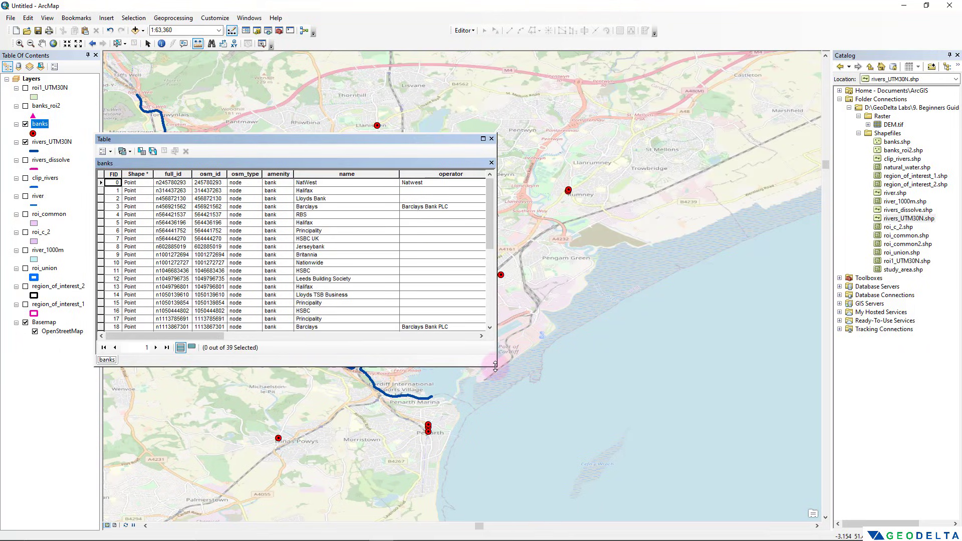
left_click_drag(496, 366, 755, 475)
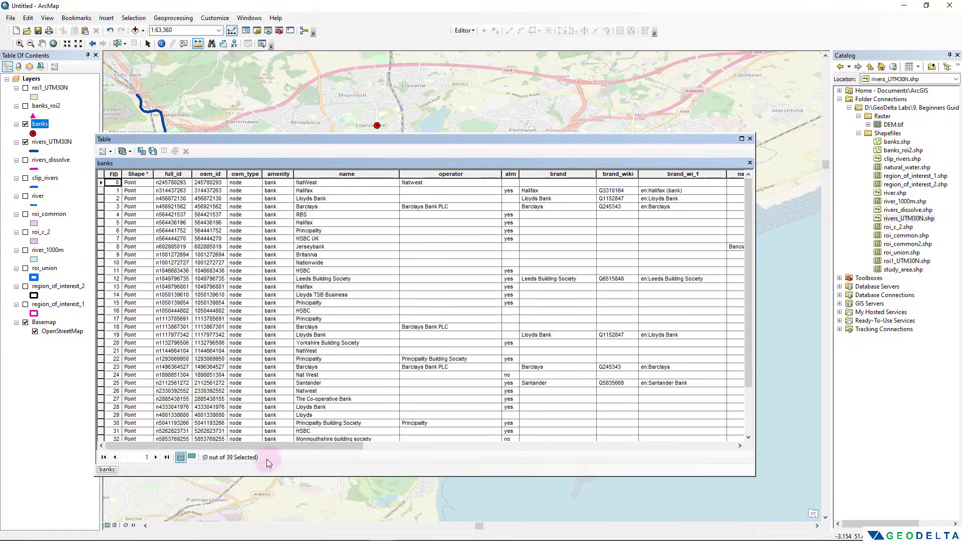
left_click_drag(277, 447, 643, 438)
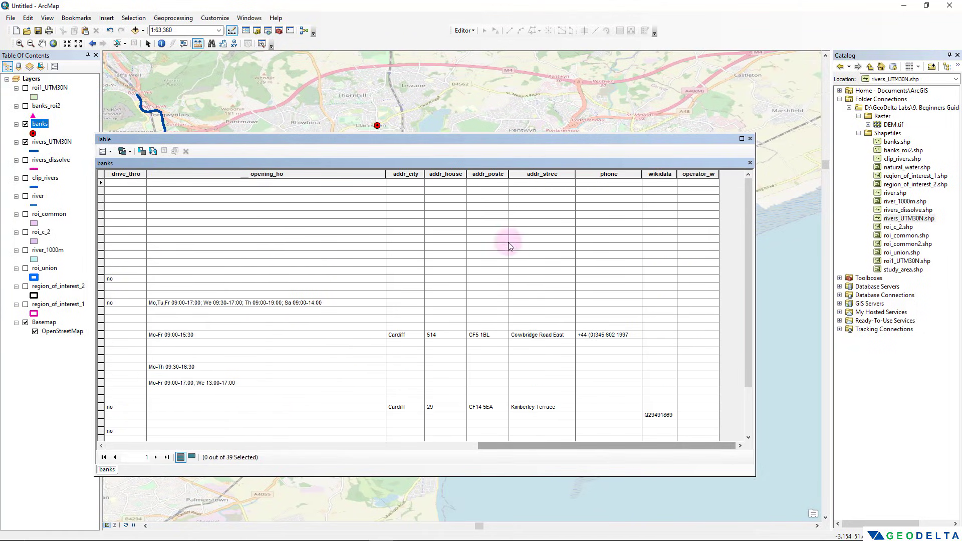
Step: Add a field named X_coord of type Double to the banks attribute table
left_click(103, 151)
left_click(134, 222)
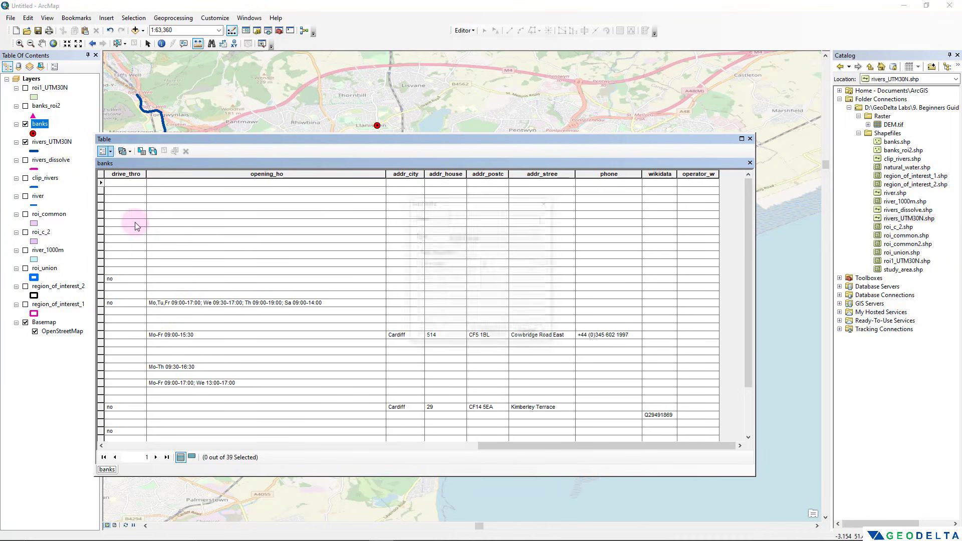
type("X_coord")
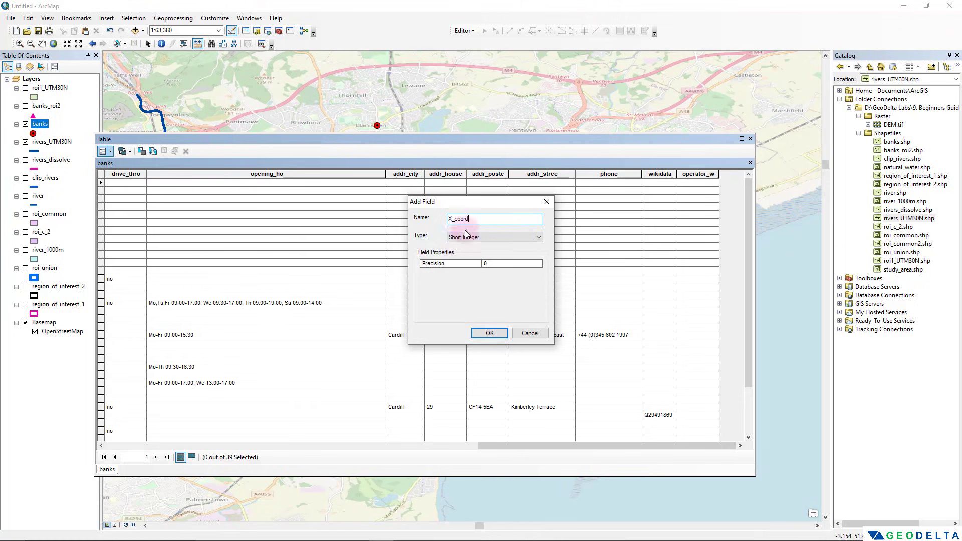
left_click(494, 237)
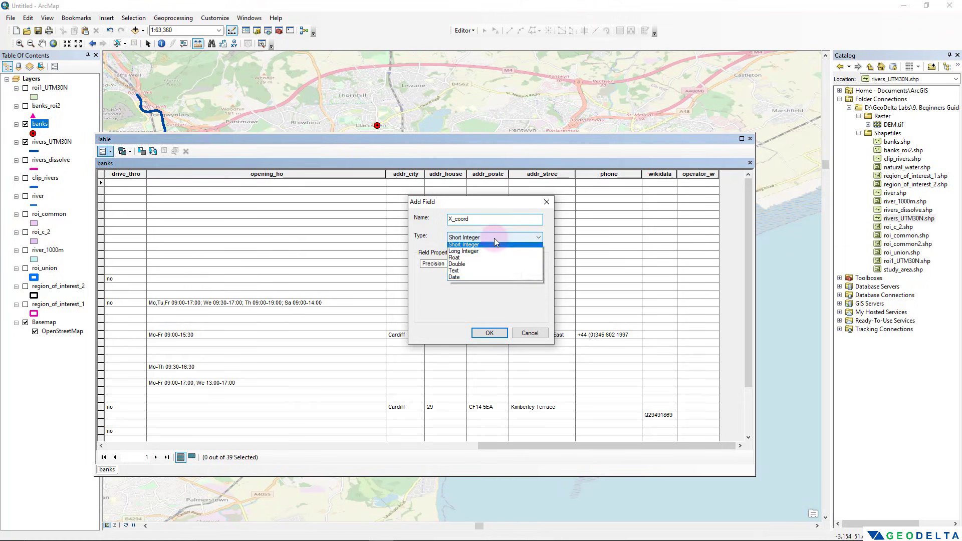
left_click(488, 264)
left_click(489, 333)
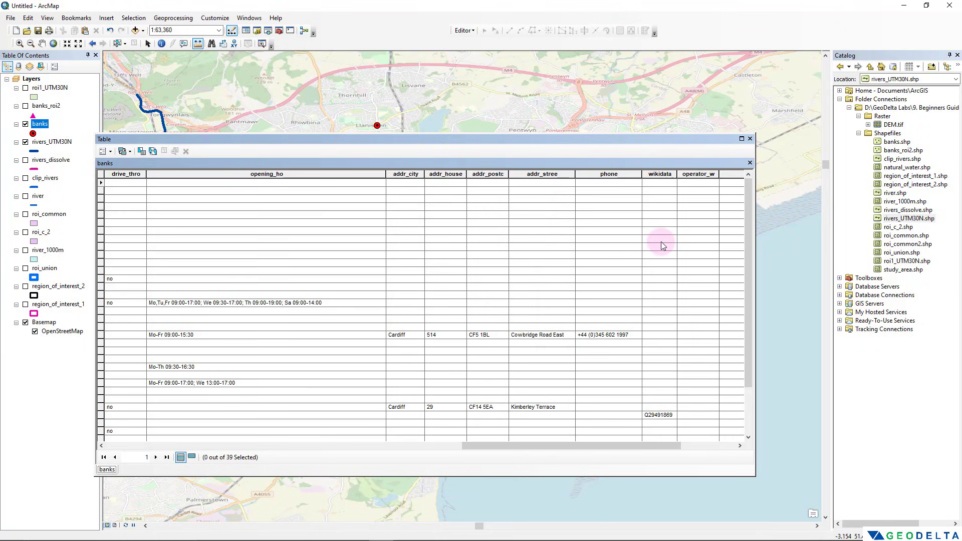
left_click_drag(631, 445, 694, 316)
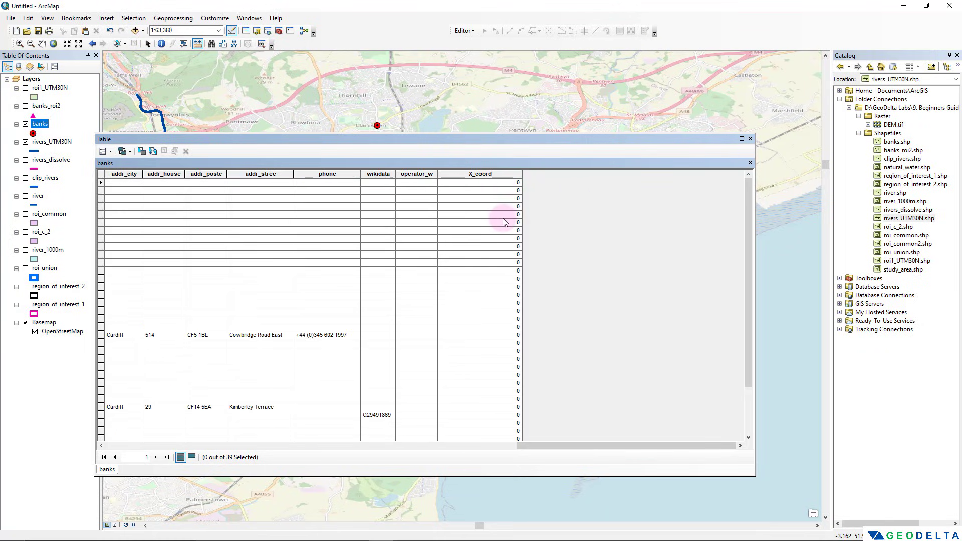
Step: Start adding another field to the banks attribute table
left_click(113, 152)
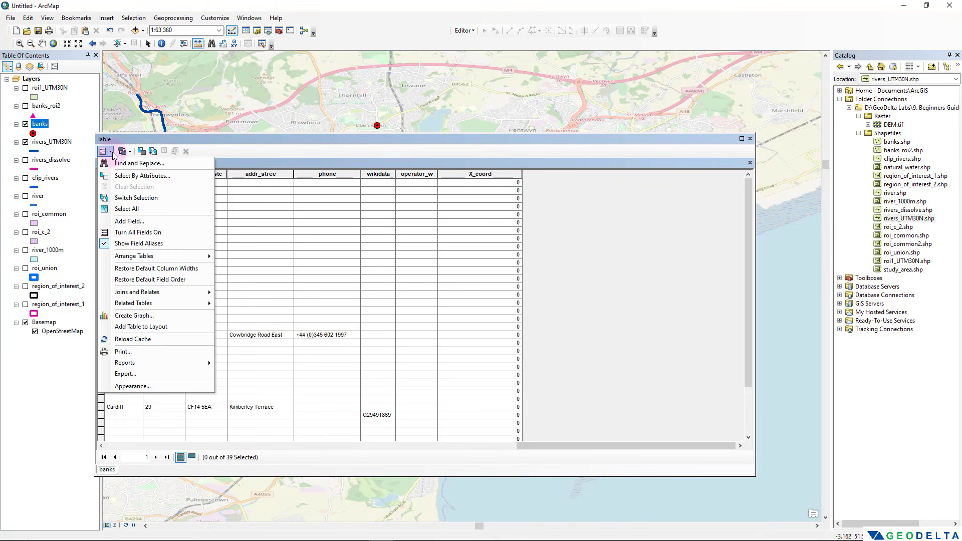
Step: Add a field named Y_coord of type Double to the banks attribute table
left_click(126, 219)
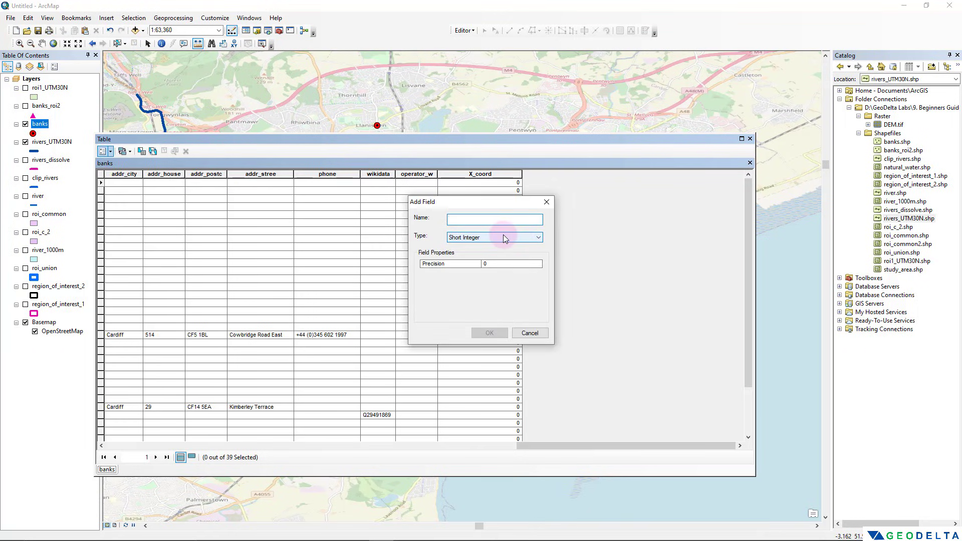
type("Y_coord")
left_click(502, 239)
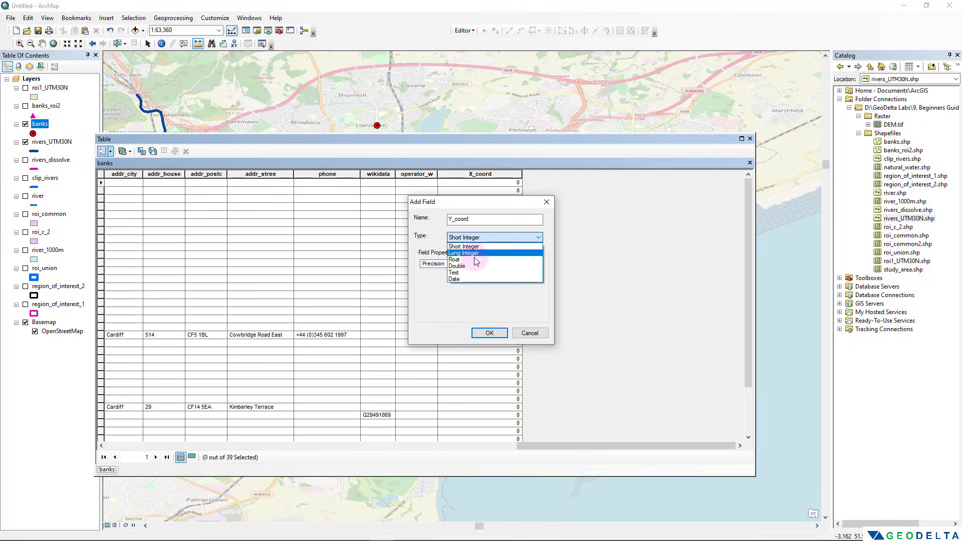
left_click(500, 265)
left_click(498, 333)
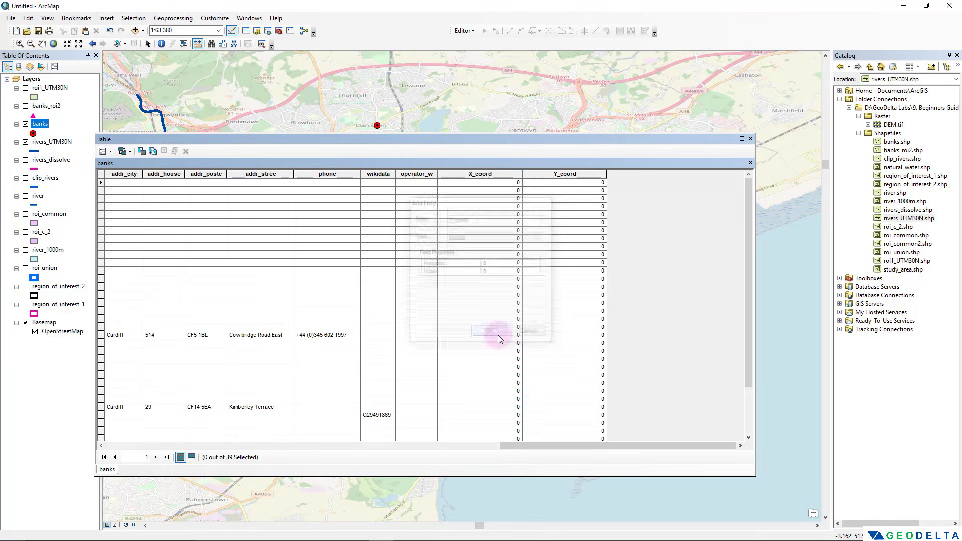
Step: Start a geometry calculation on the X_coord field outside an edit session, keeping the data source's WGS 1984 coordinate system
left_click(489, 174)
right_click(490, 174)
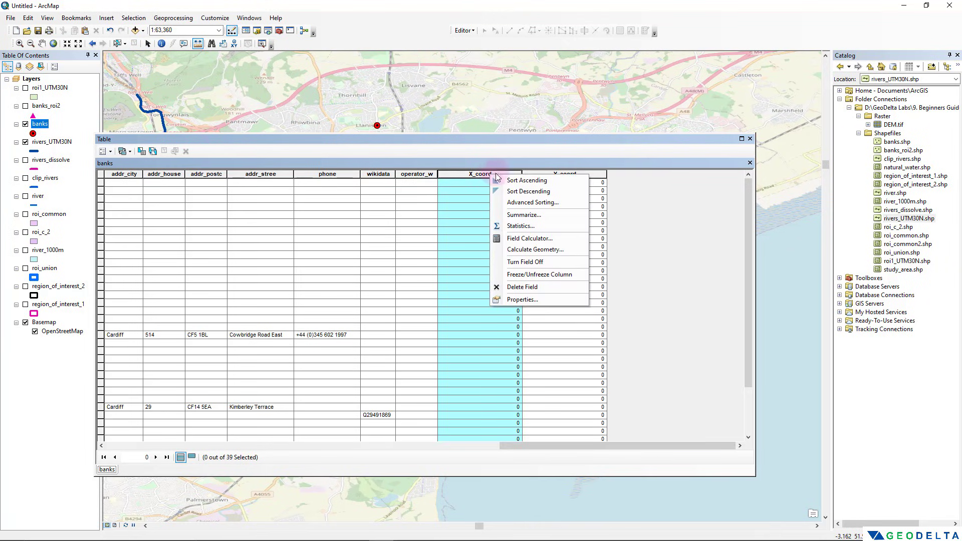
left_click(536, 250)
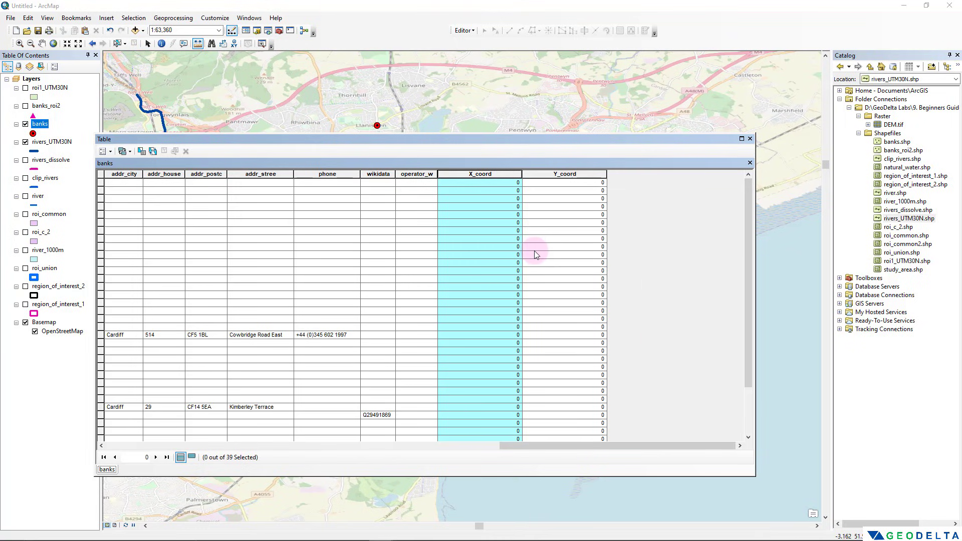
left_click(458, 295)
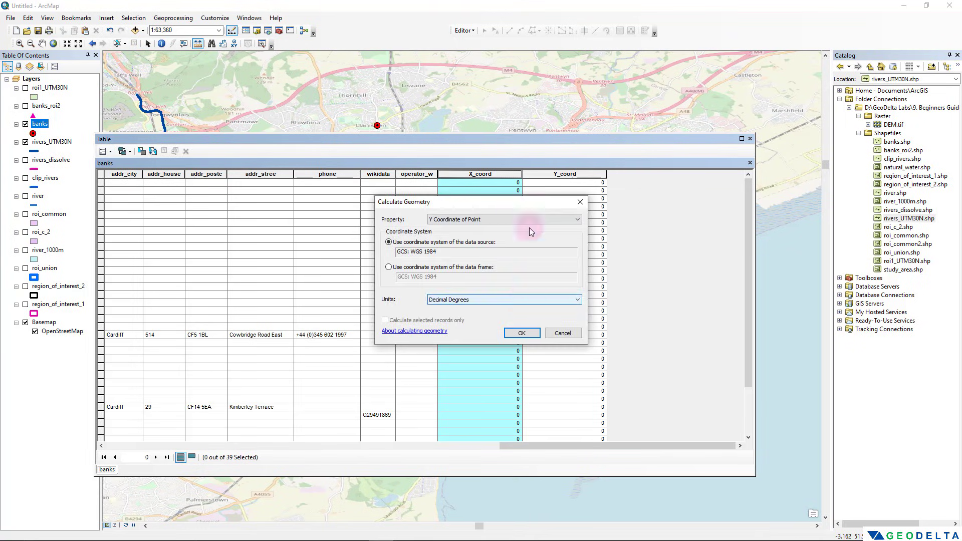
left_click_drag(503, 201, 226, 209)
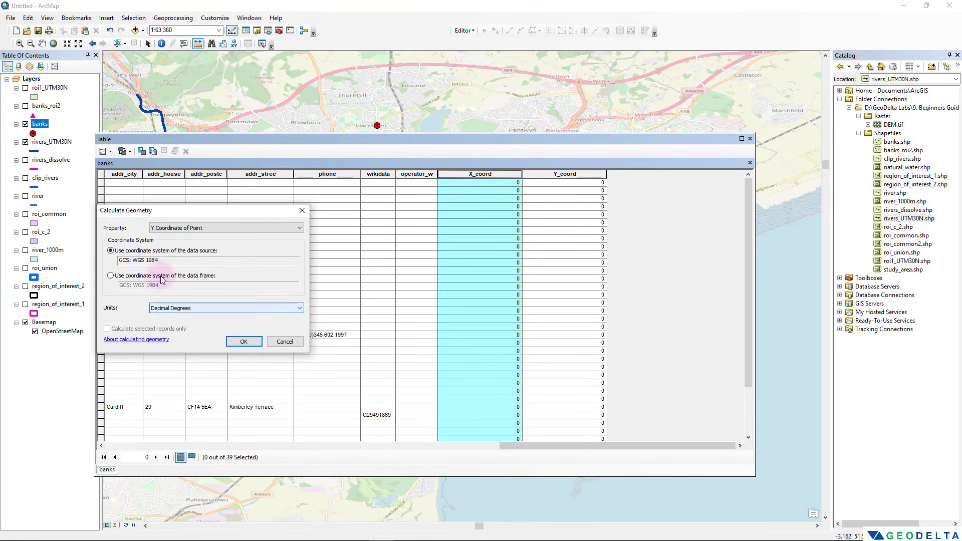
left_click_drag(173, 260, 85, 257)
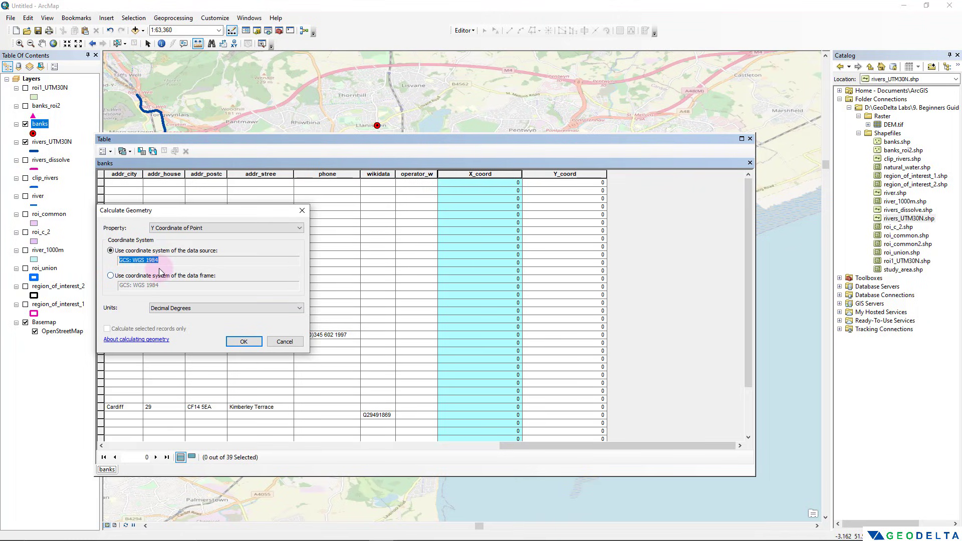
Step: Fill X_coord with the X Coordinate of Point in Decimal Degrees
left_click(173, 308)
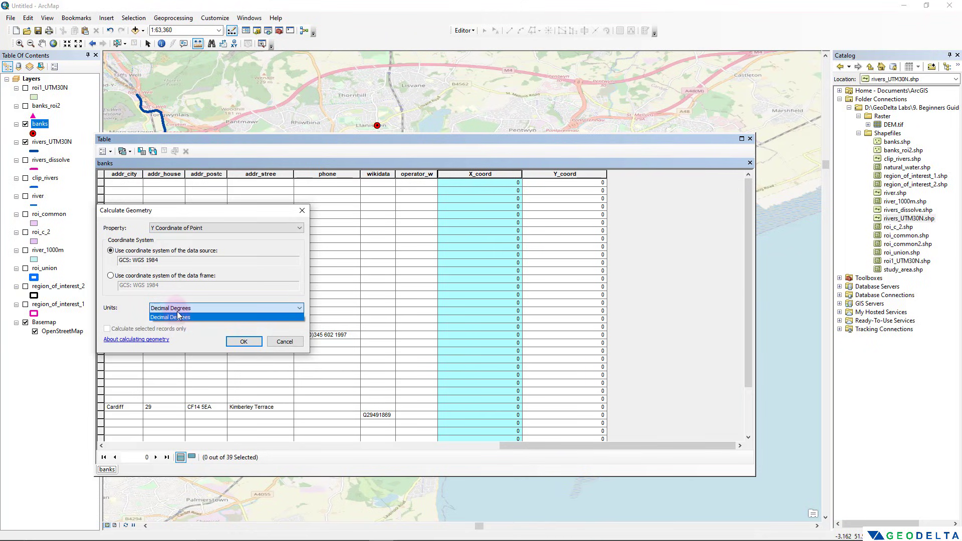
left_click(181, 307)
left_click(181, 308)
left_click(180, 310)
left_click(180, 309)
left_click(181, 308)
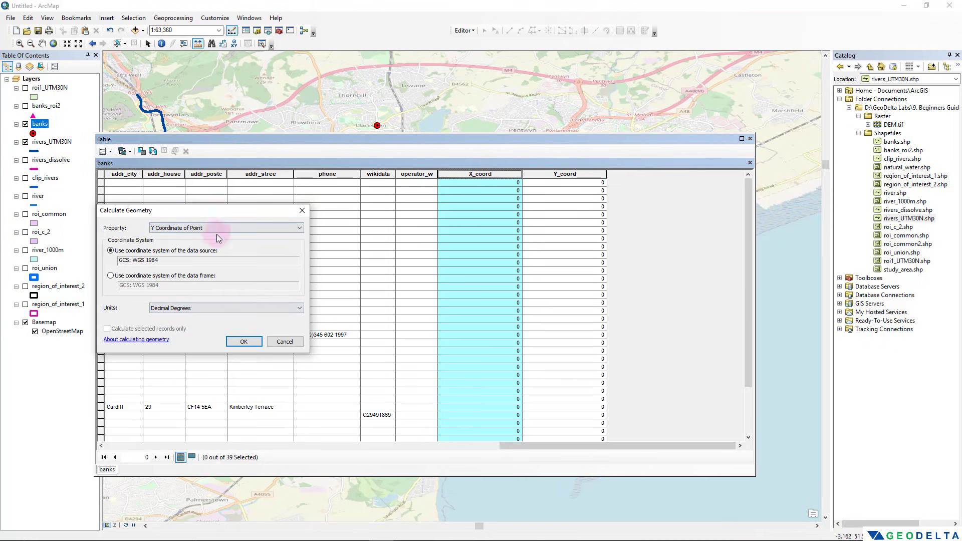
left_click(205, 228)
left_click(190, 237)
left_click(244, 342)
left_click(458, 296)
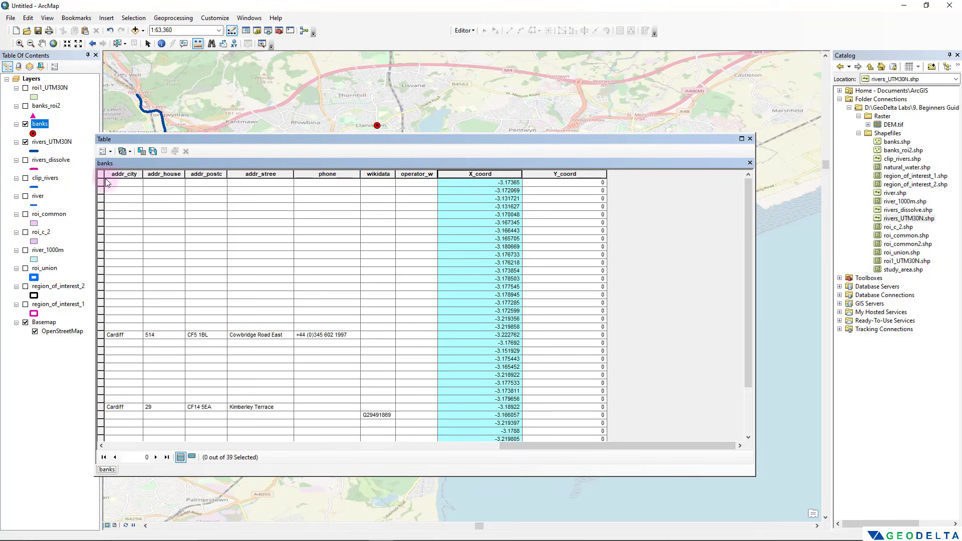
Step: Calculate the Y_coord field as the Y Coordinate of Point in Decimal Degrees, using the data source's coordinate system
left_click(565, 175)
right_click(564, 175)
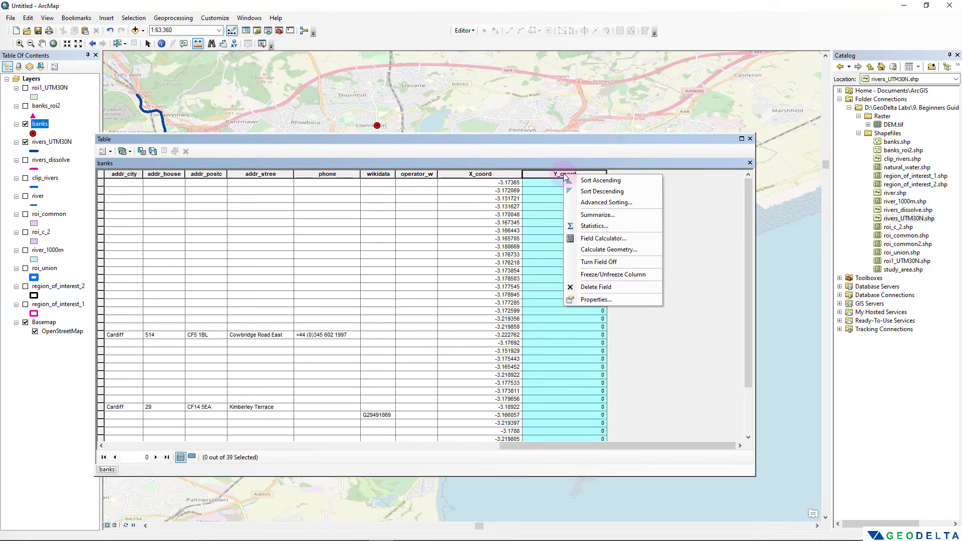
left_click(609, 250)
left_click(453, 267)
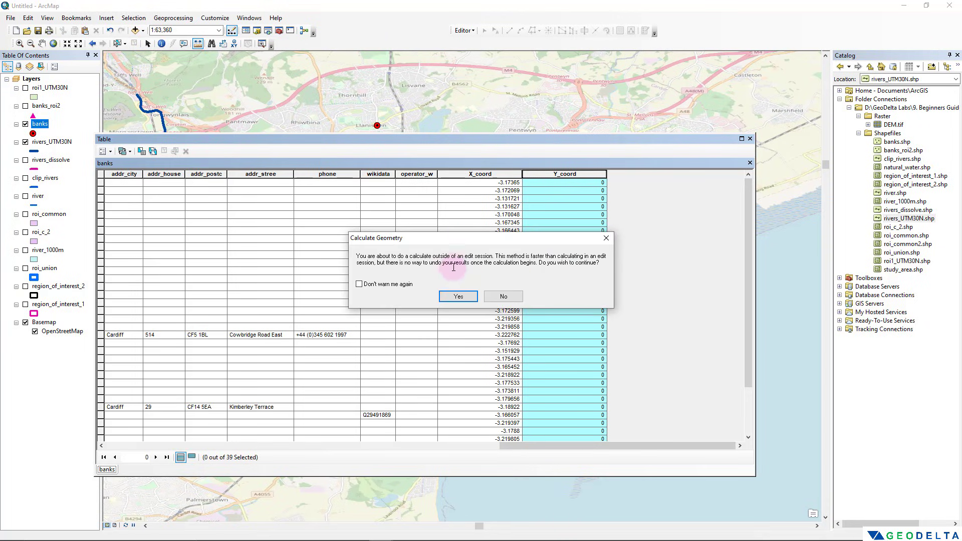
left_click(458, 297)
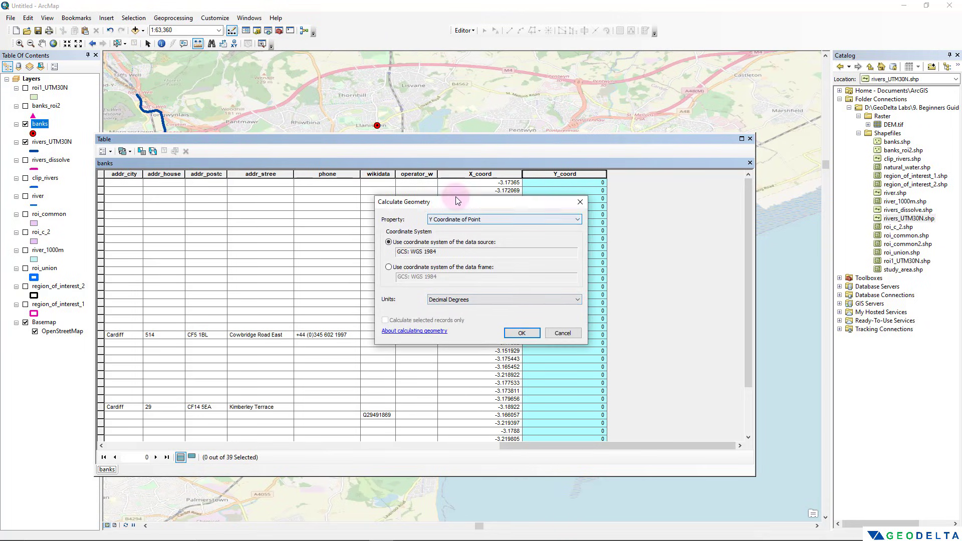
left_click_drag(456, 201, 235, 194)
left_click(302, 326)
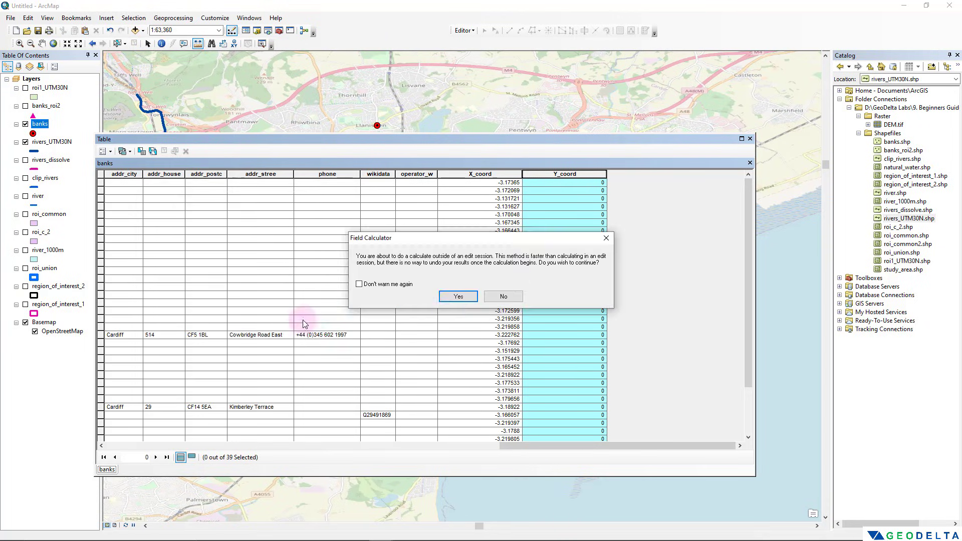
left_click(458, 296)
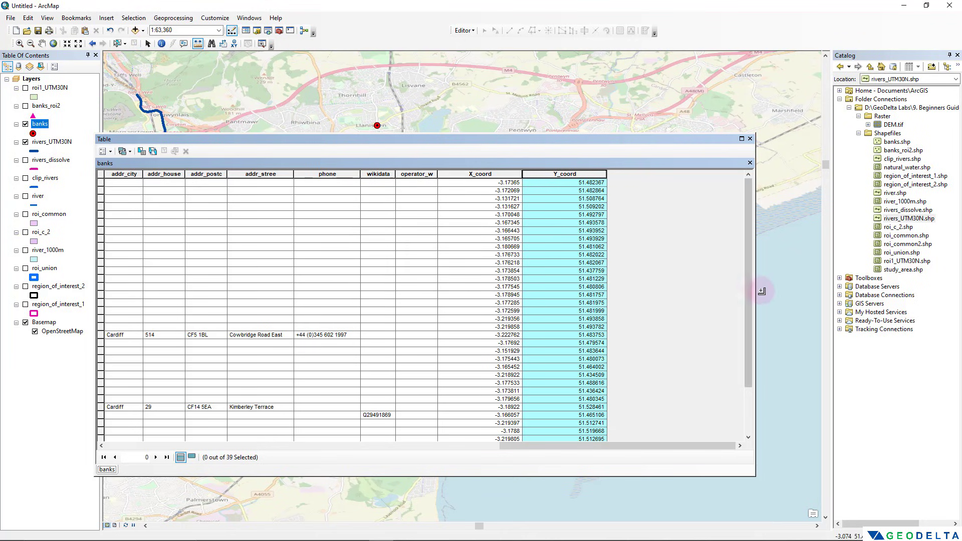
Step: Shrink the banks table to uncover the map, then select the record with X_coord -3.167345 and zoom to its point
left_click_drag(755, 289, 484, 280)
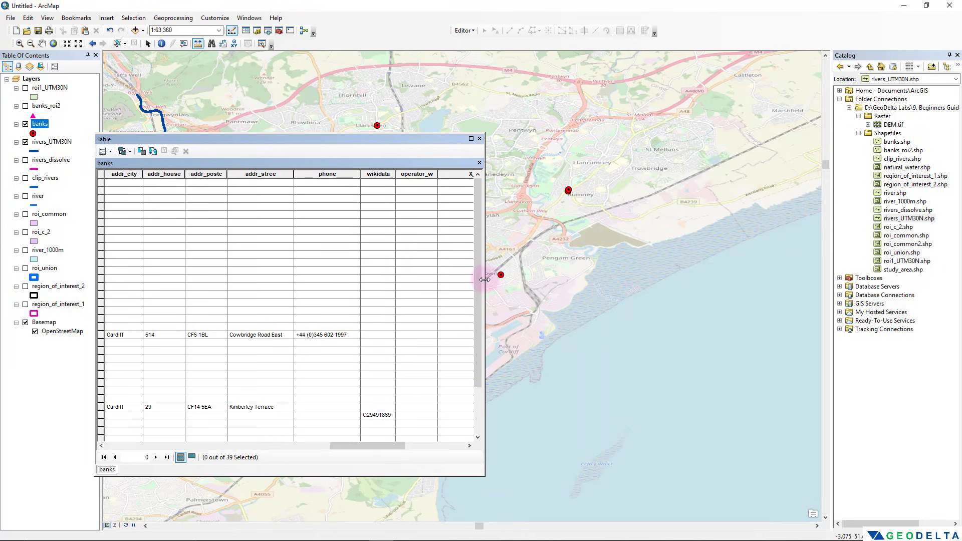
left_click(369, 439)
scroll(401, 446, "down", 2)
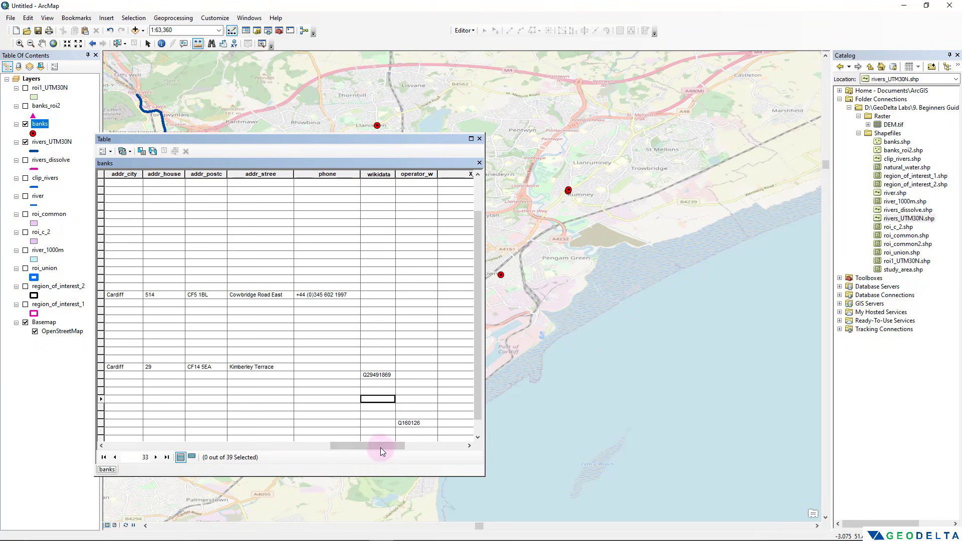
left_click_drag(381, 447, 441, 447)
left_click(101, 181)
left_click_drag(108, 135, 109, 334)
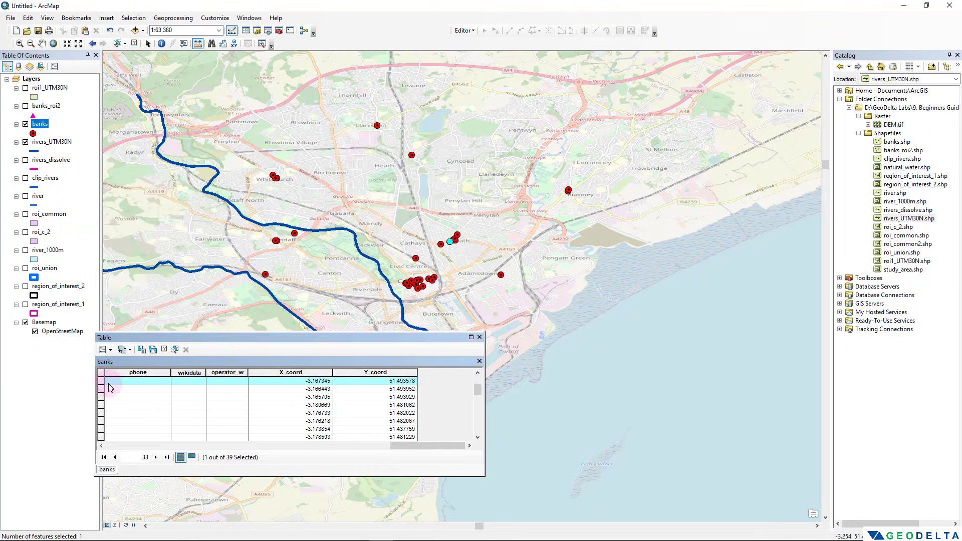
double_click(101, 382)
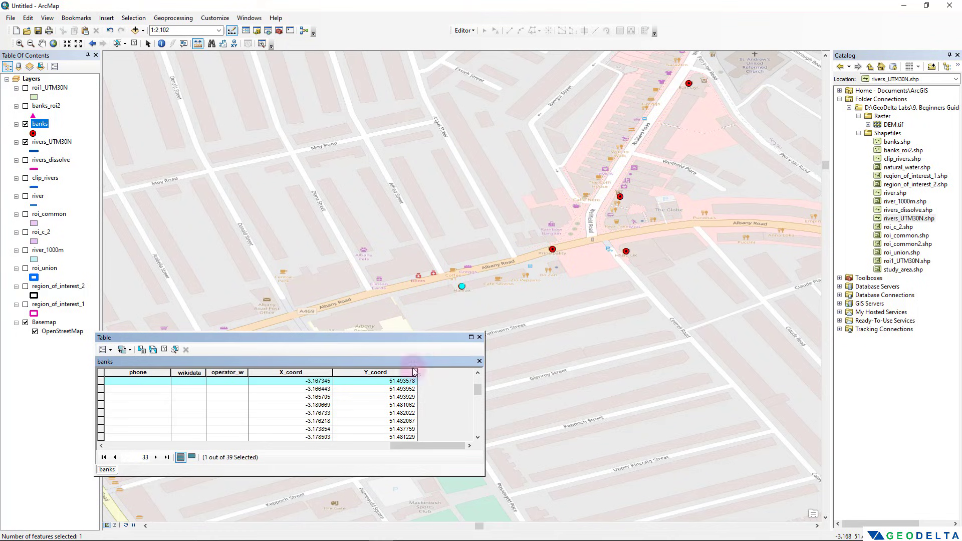
Step: Examine the X_coord and Y_coord values of the selected bank record
left_click_drag(427, 446, 435, 466)
left_click(314, 383)
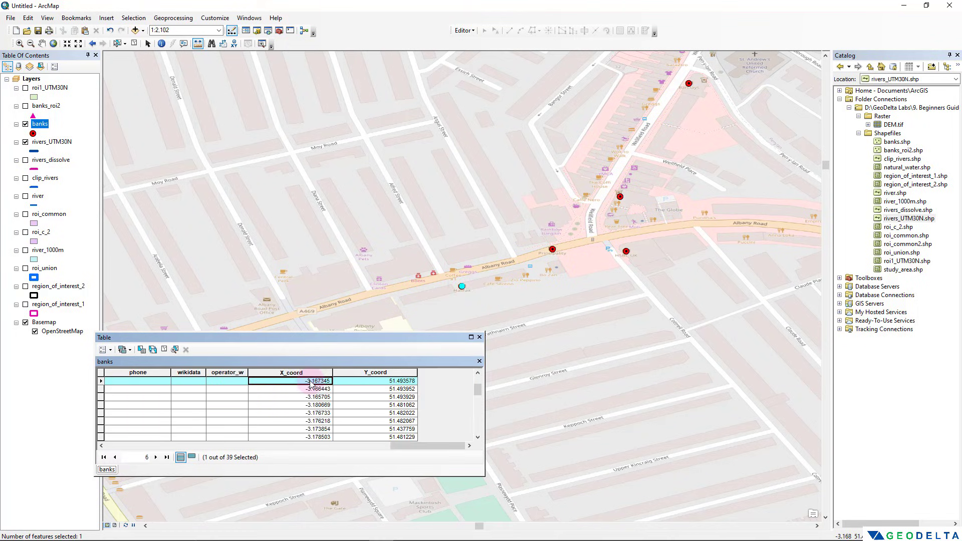
left_click(374, 383)
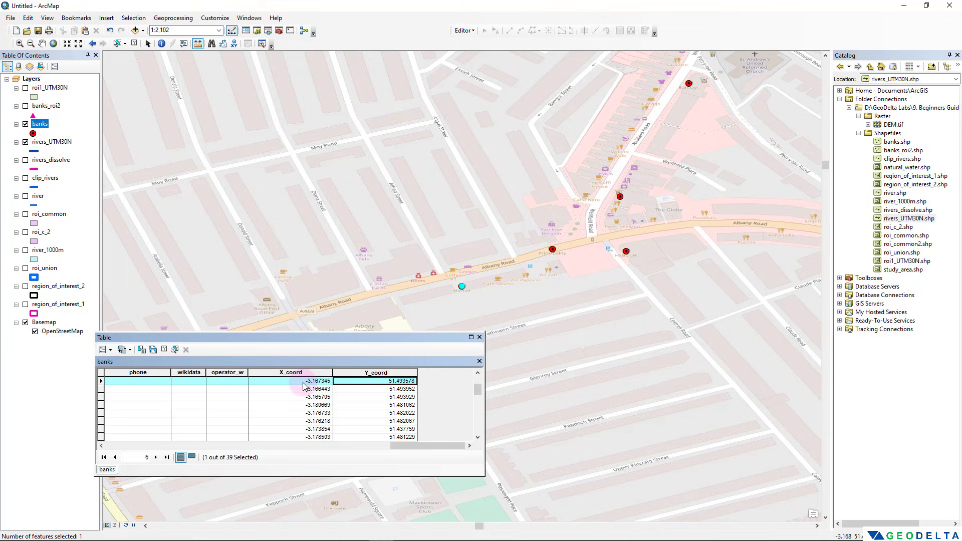
left_click(306, 383)
left_click(375, 382)
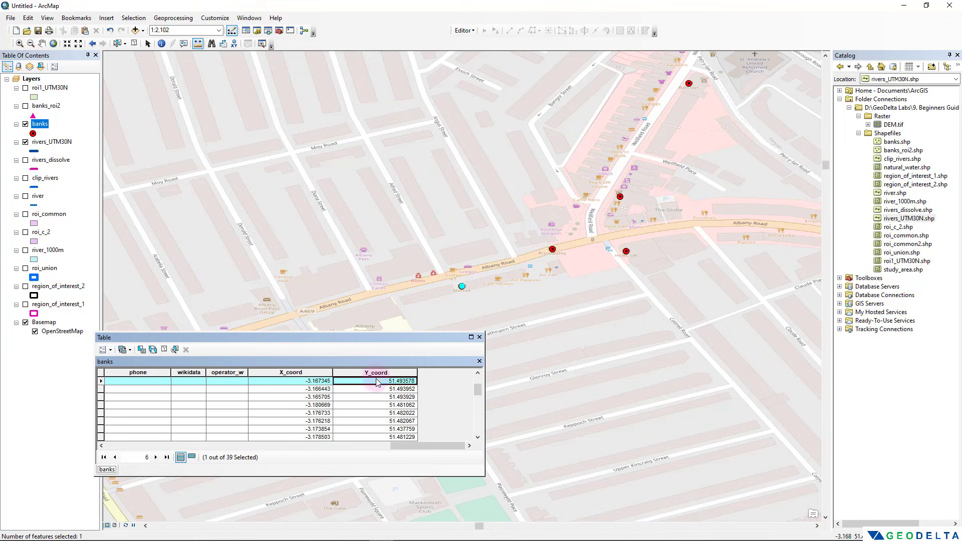
left_click(316, 383)
left_click(376, 382)
left_click(289, 380)
left_click(373, 373)
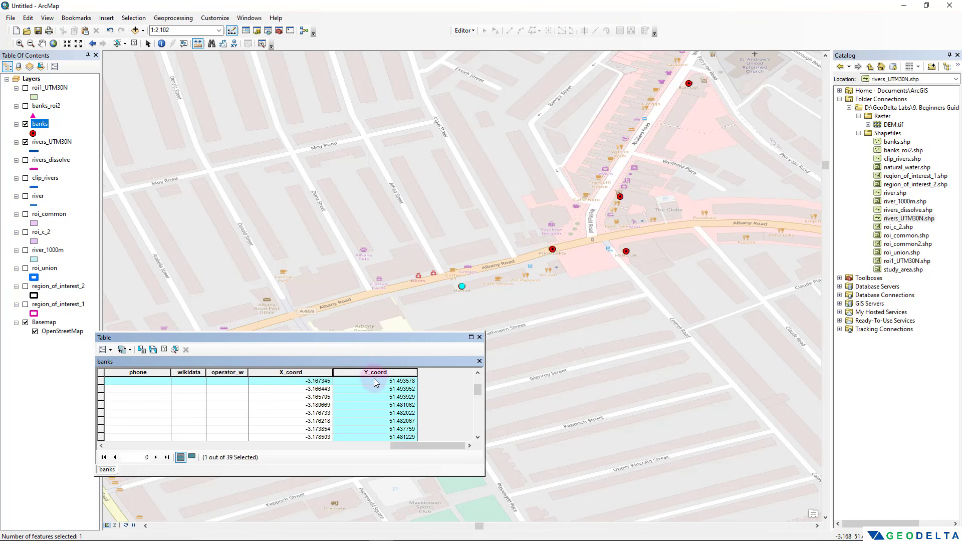
Step: Clear the bank selection, close the attribute table and bring the rivers and banks back into view at 1:62,500
left_click(134, 43)
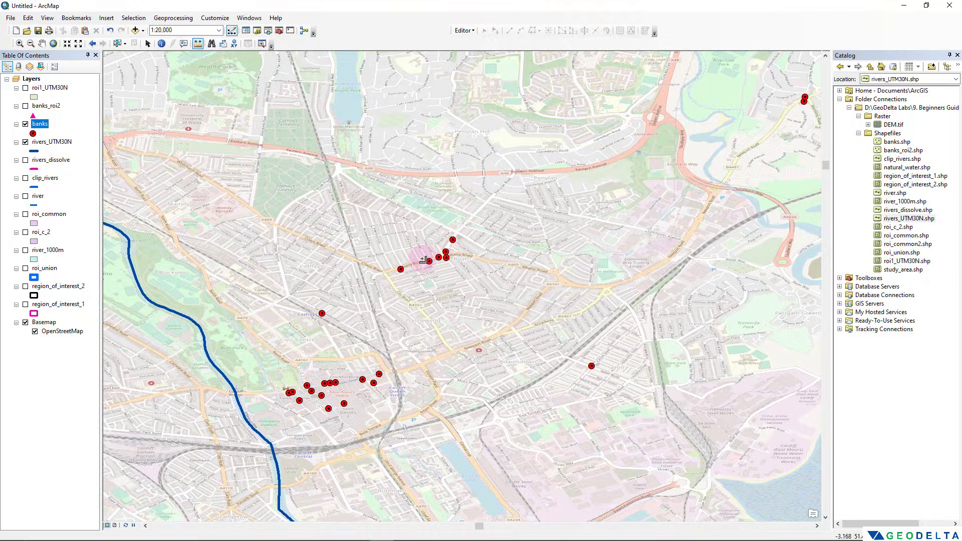
scroll(423, 260, "down", 5)
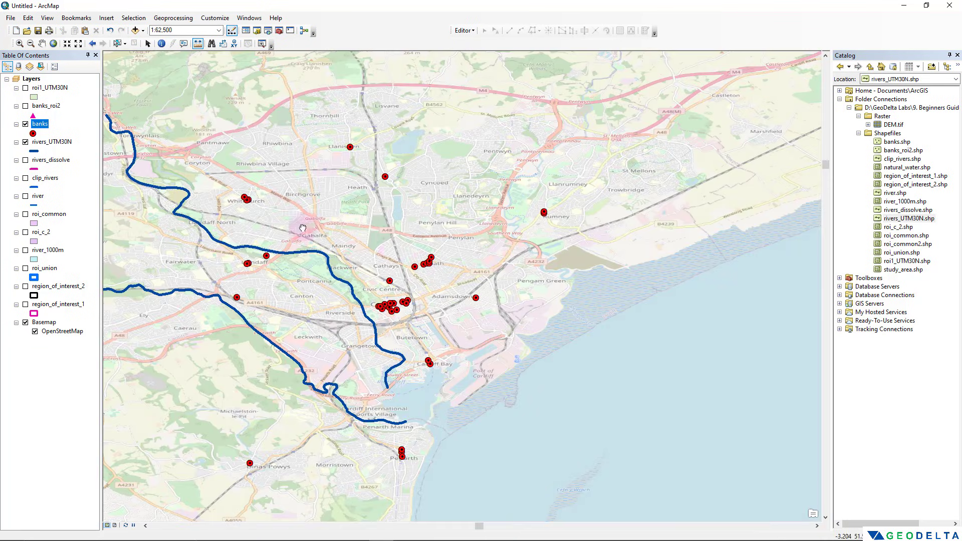
left_click_drag(303, 228, 478, 244)
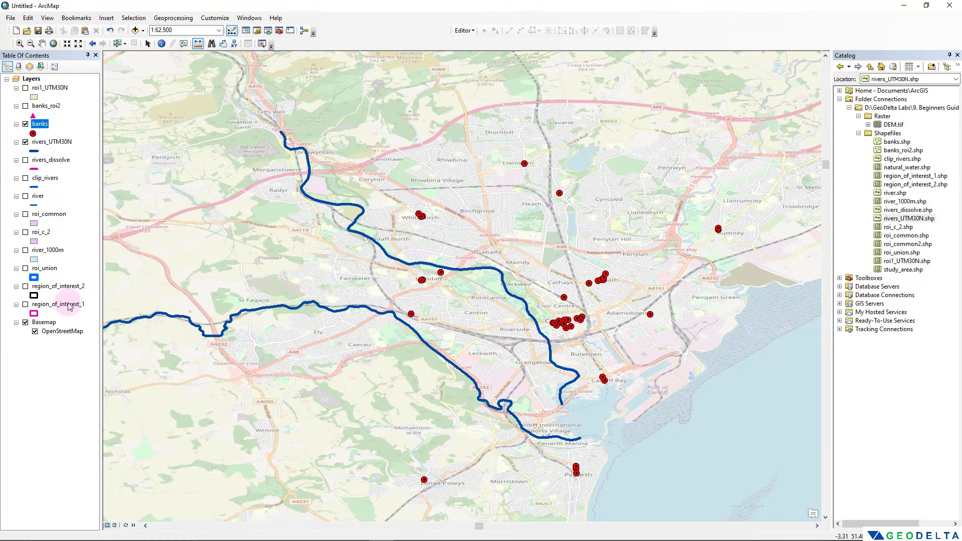
left_click(56, 286)
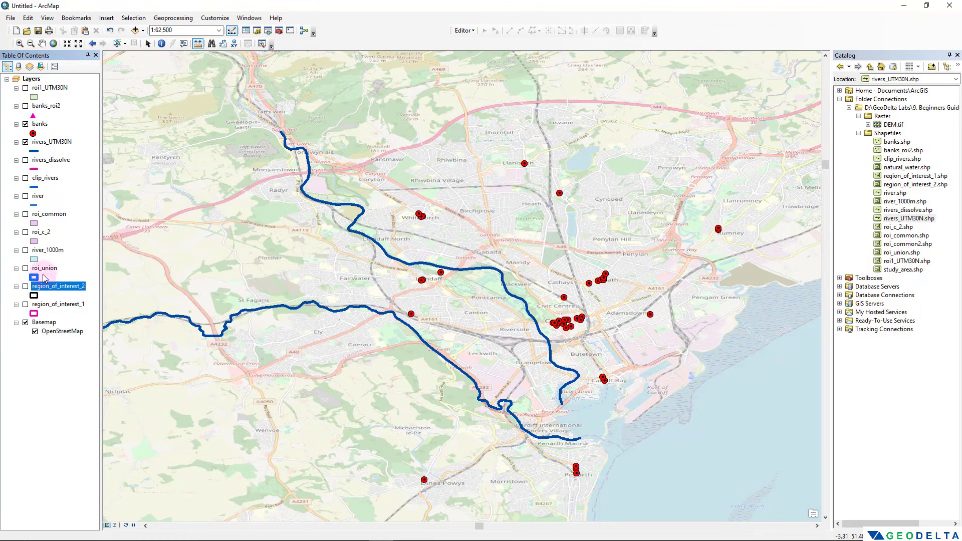
left_click(49, 251)
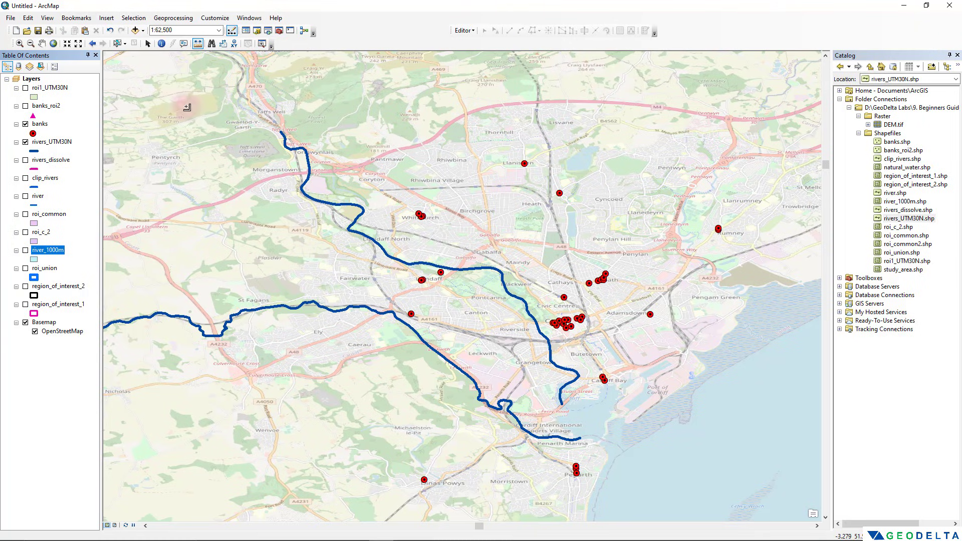
Step: Open the coordinate system settings of the Layers data frame and collapse the World and Geographic Coordinate Systems groups
left_click(28, 78)
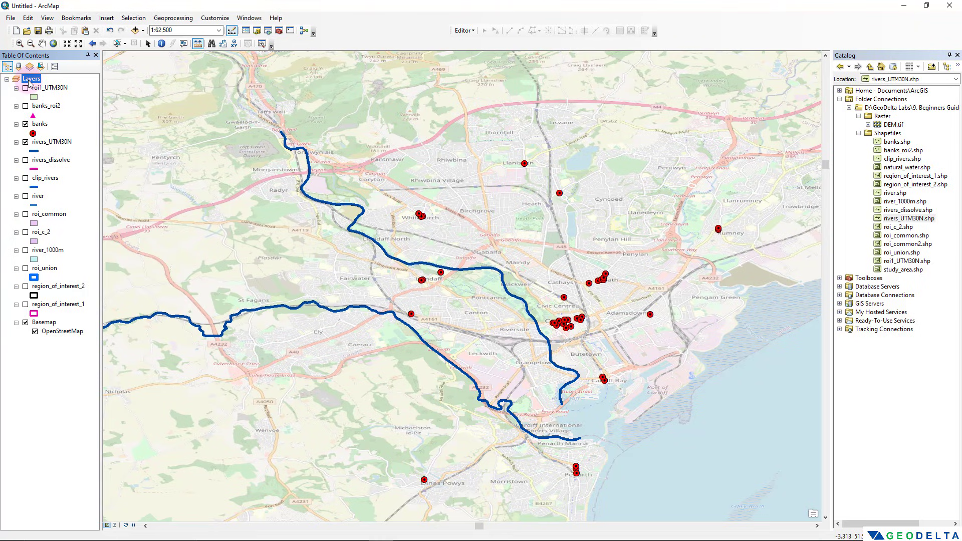
right_click(30, 81)
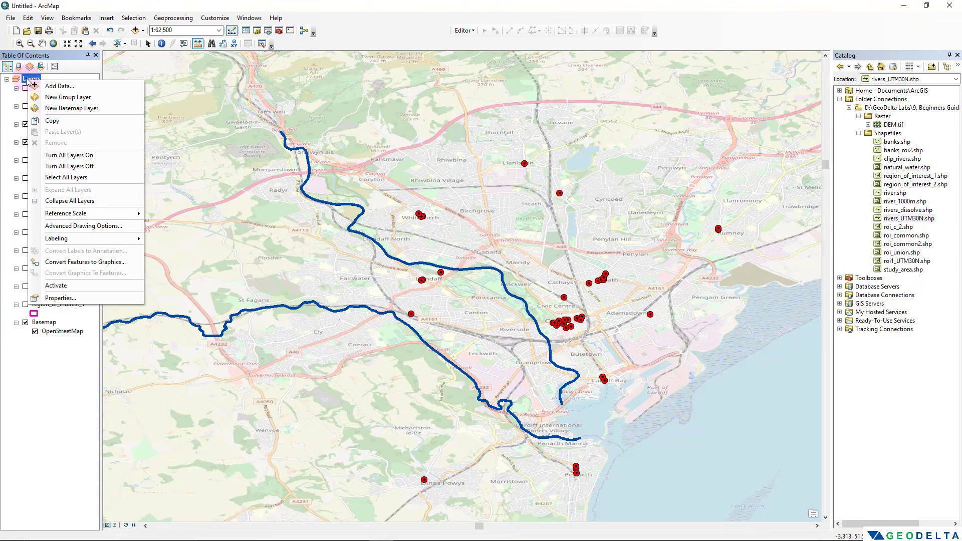
left_click(65, 297)
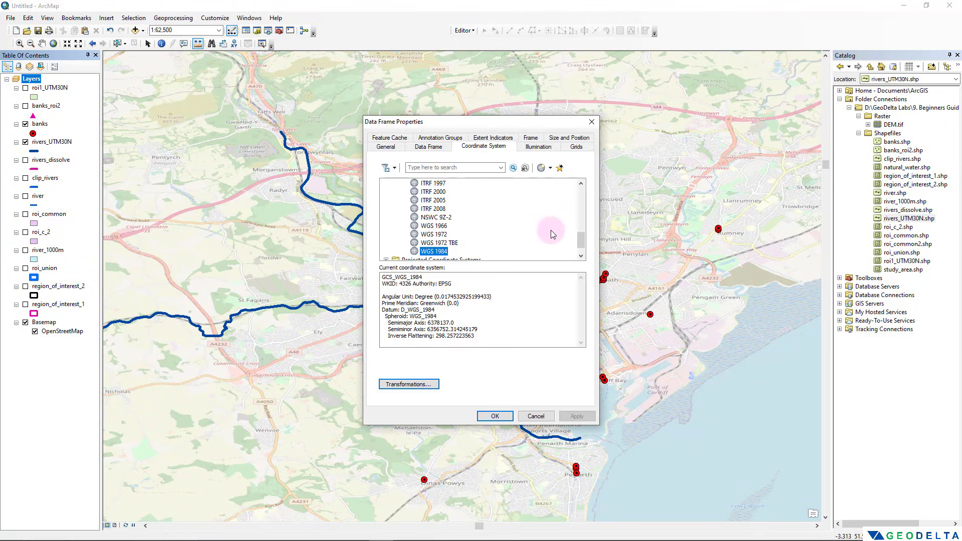
left_click_drag(582, 242, 579, 214)
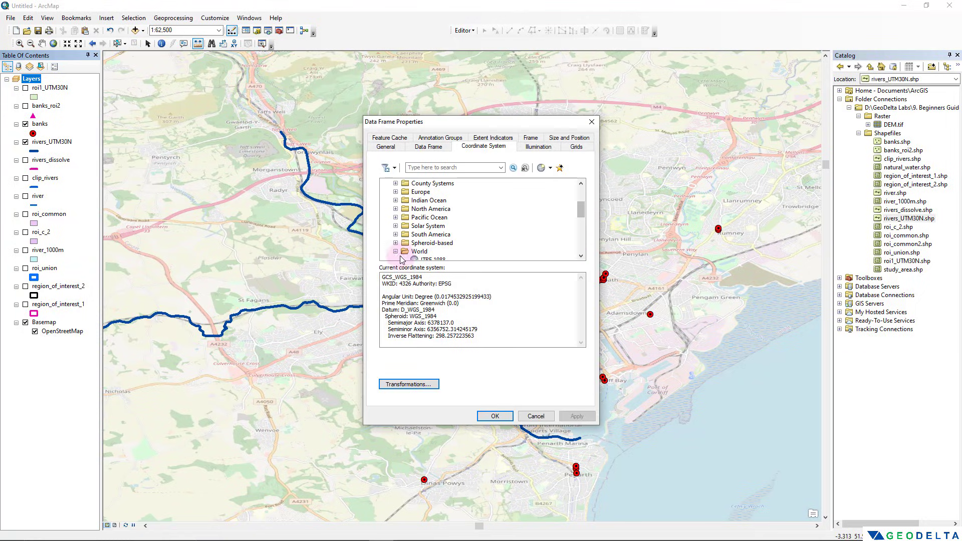
left_click(396, 251)
scroll(439, 249, "up", 3)
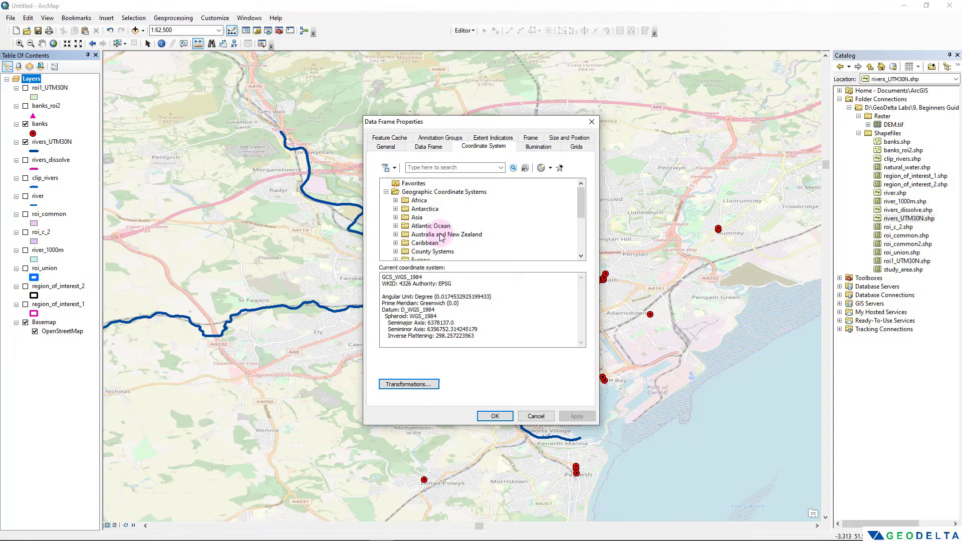
left_click(386, 192)
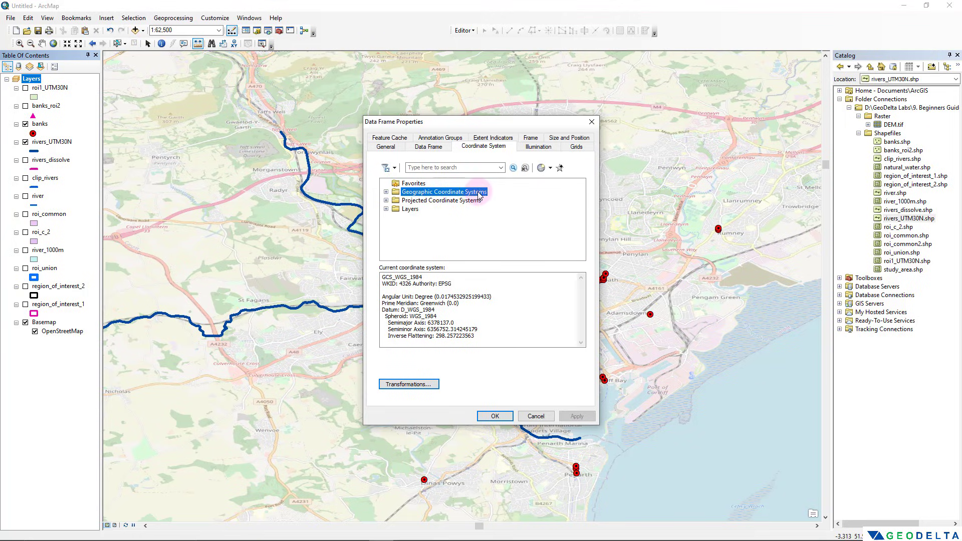
Step: Set the data frame's coordinate system to the projected WGS 1984 Complex UTM Zone 30N and apply it
double_click(451, 203)
scroll(450, 206, "down", 2)
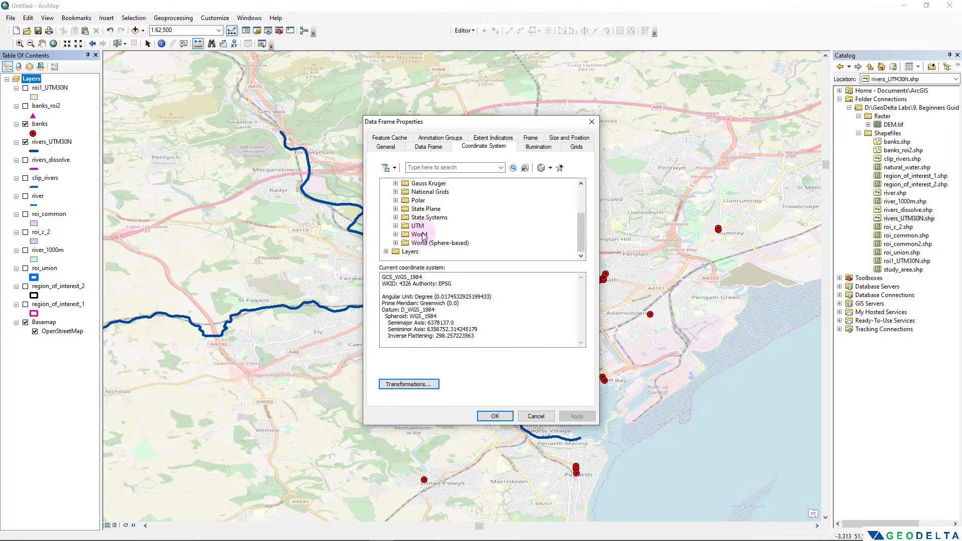
double_click(420, 228)
scroll(443, 233, "down", 3)
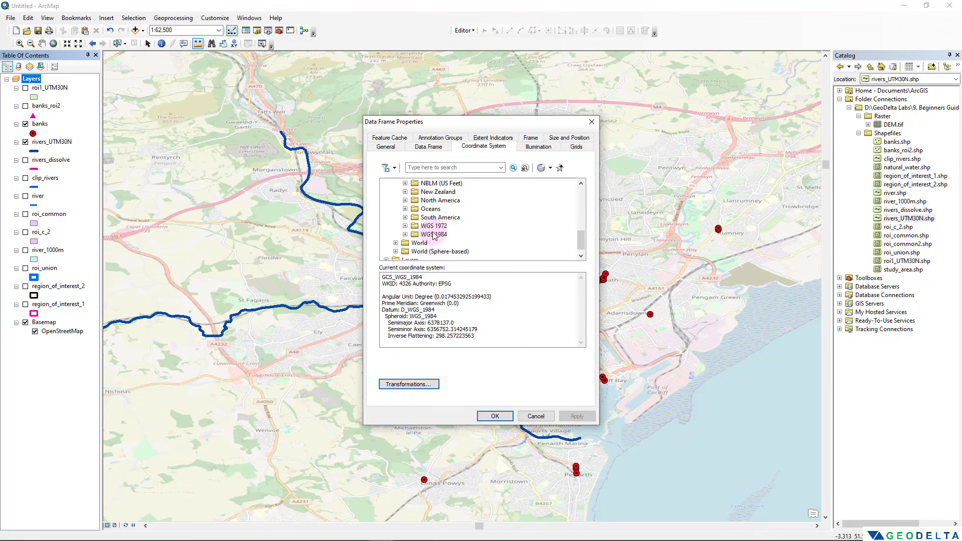
double_click(434, 234)
double_click(460, 222)
scroll(461, 226, "down", 1)
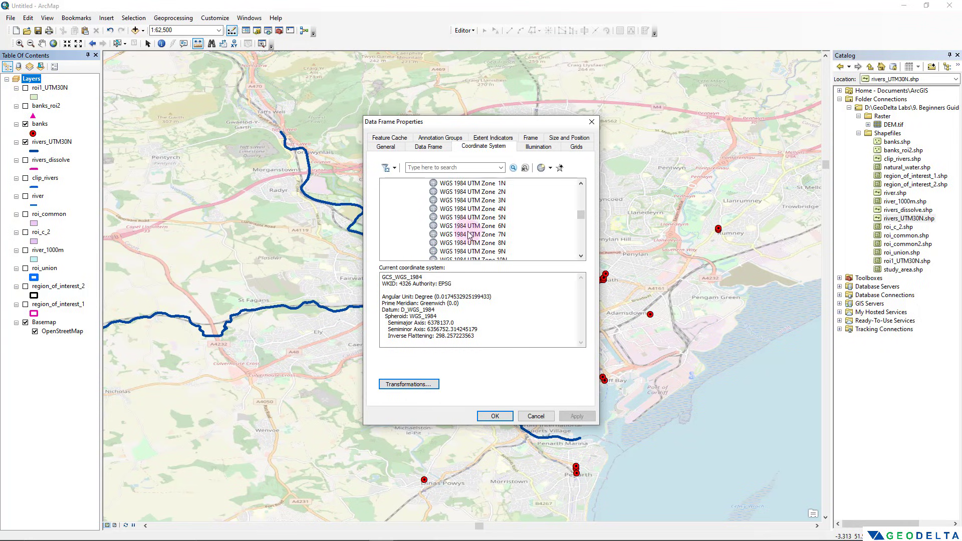
left_click(520, 252)
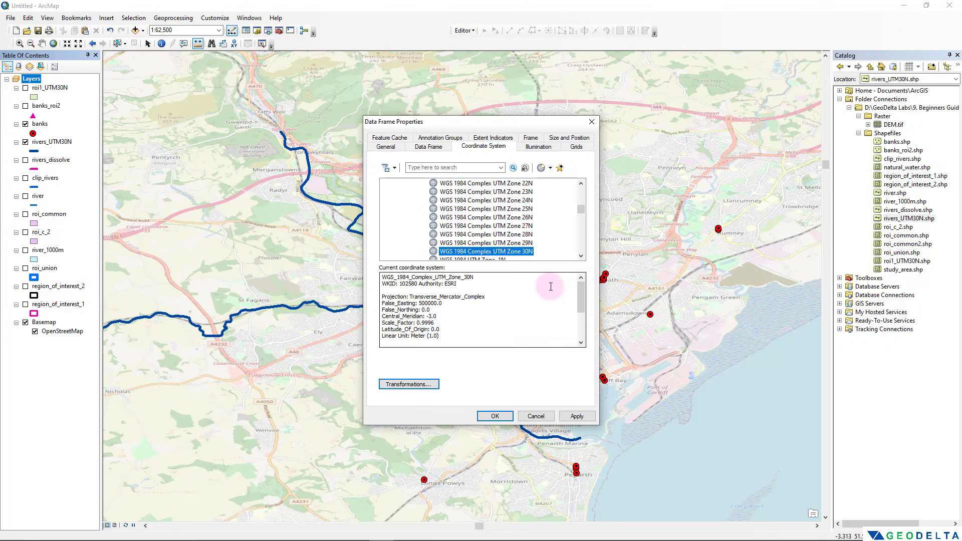
left_click(577, 417)
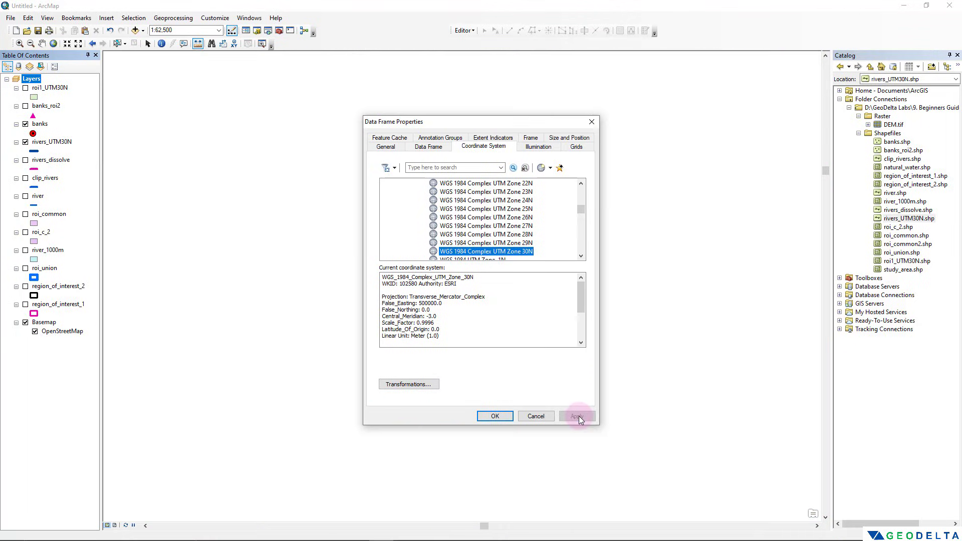
left_click(499, 418)
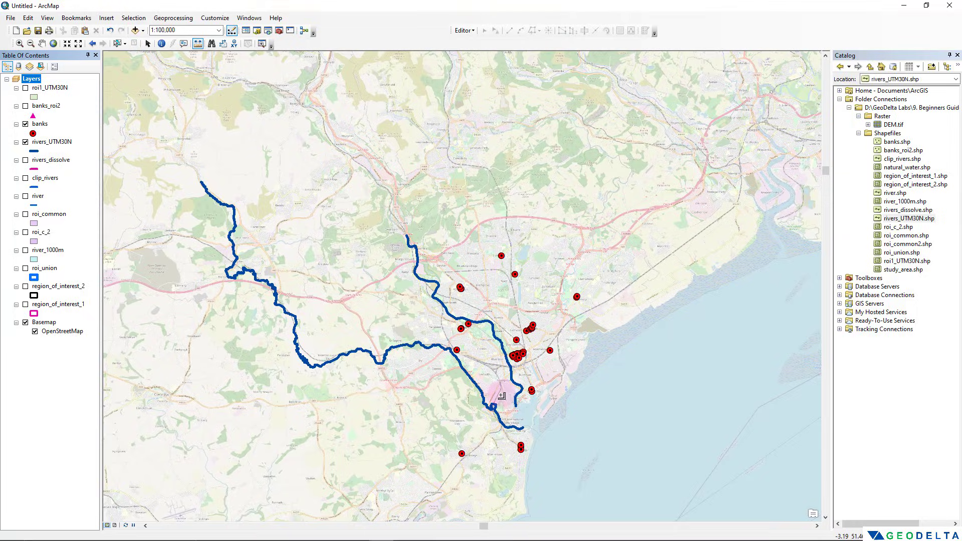
Step: Set the Basemap group layer's transparency to 0%
scroll(503, 394, "down", 5)
scroll(501, 397, "up", 2)
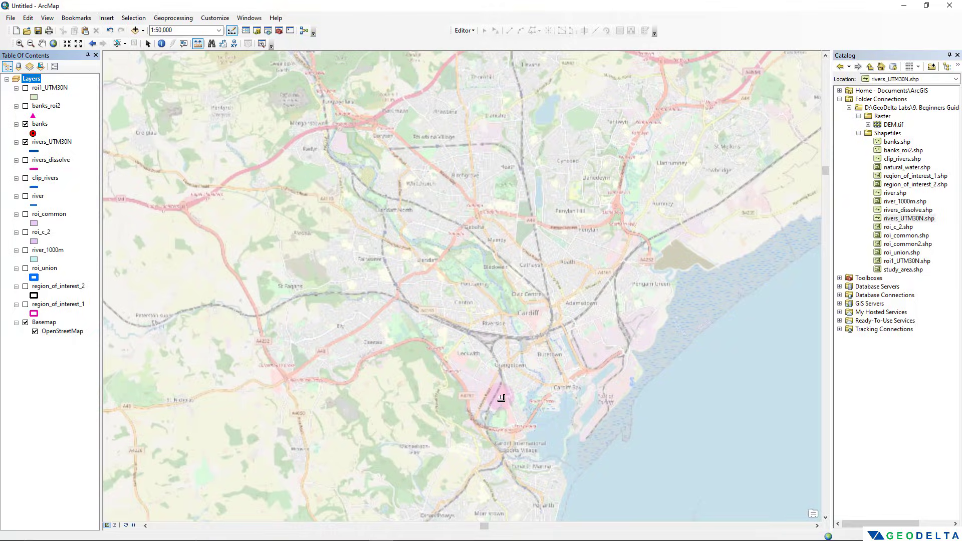
left_click(501, 397)
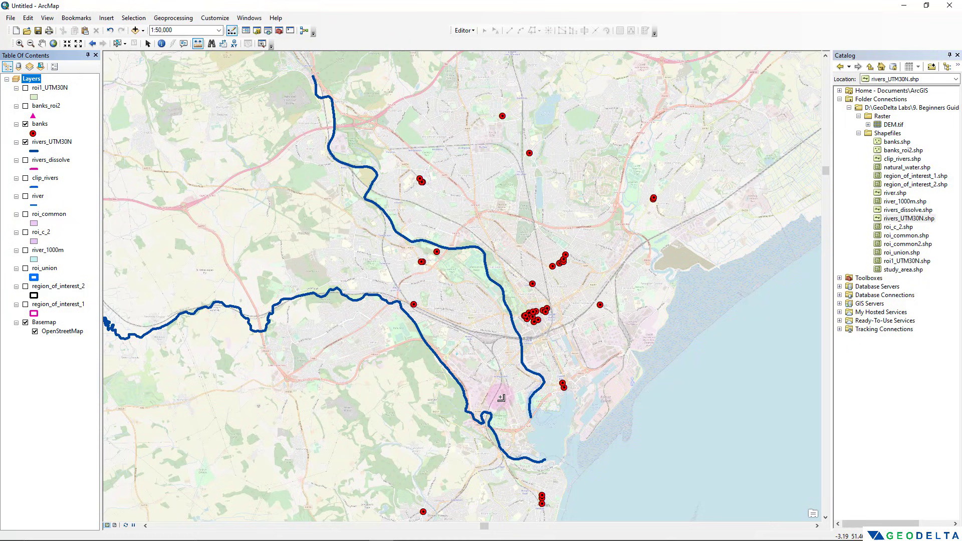
left_click_drag(333, 263, 412, 242)
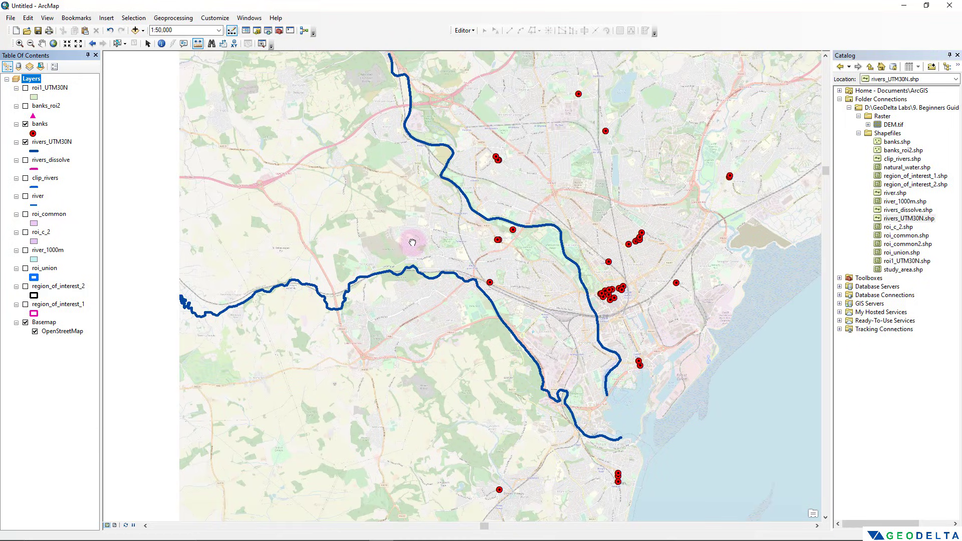
scroll(569, 330, "up", 2)
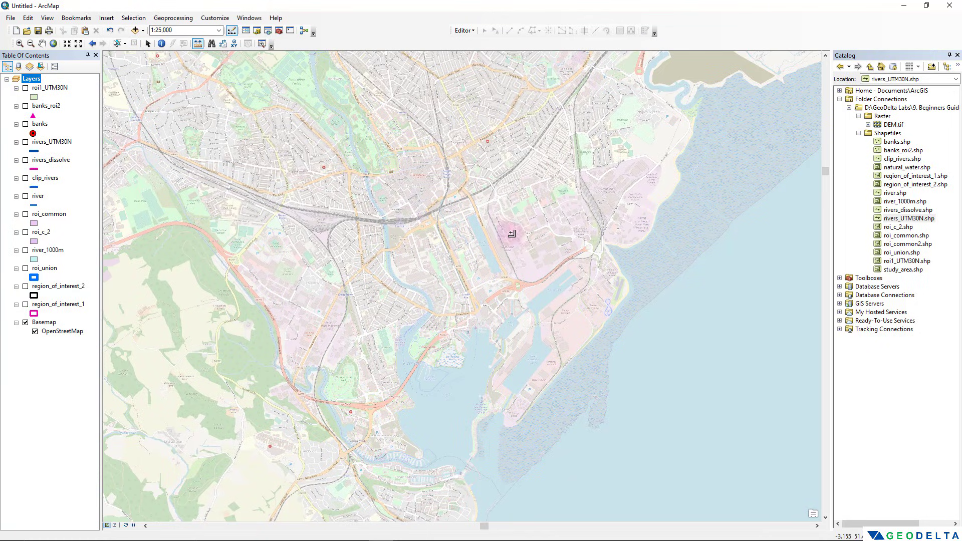
right_click(46, 326)
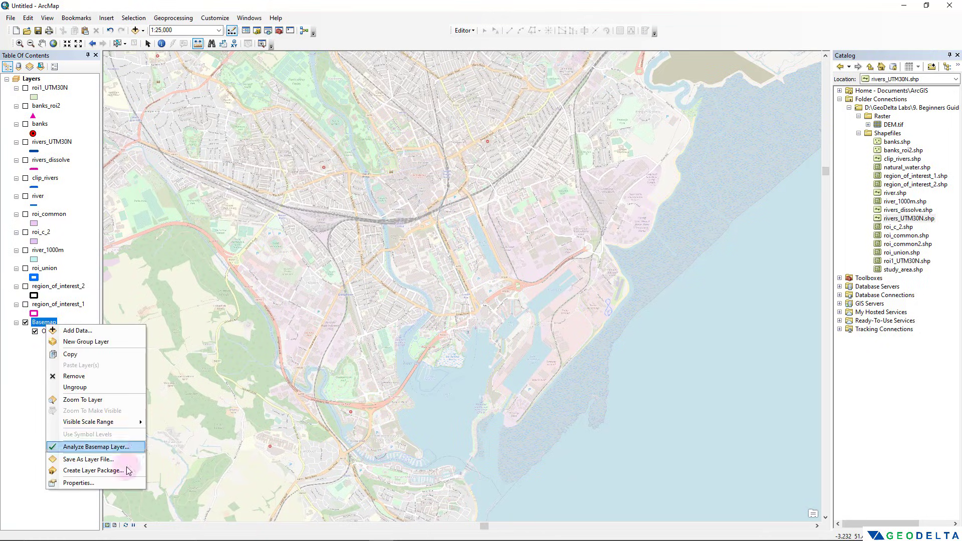
left_click(113, 485)
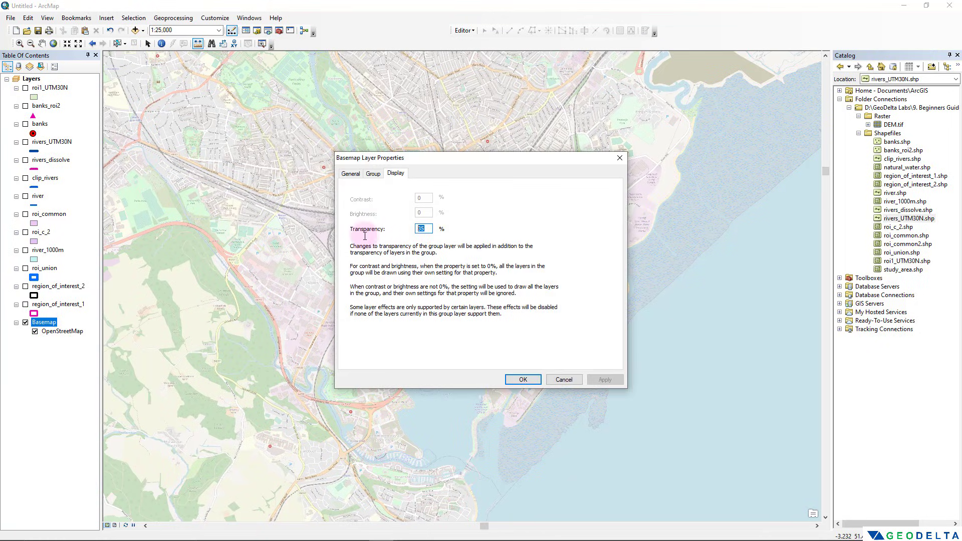
type("0")
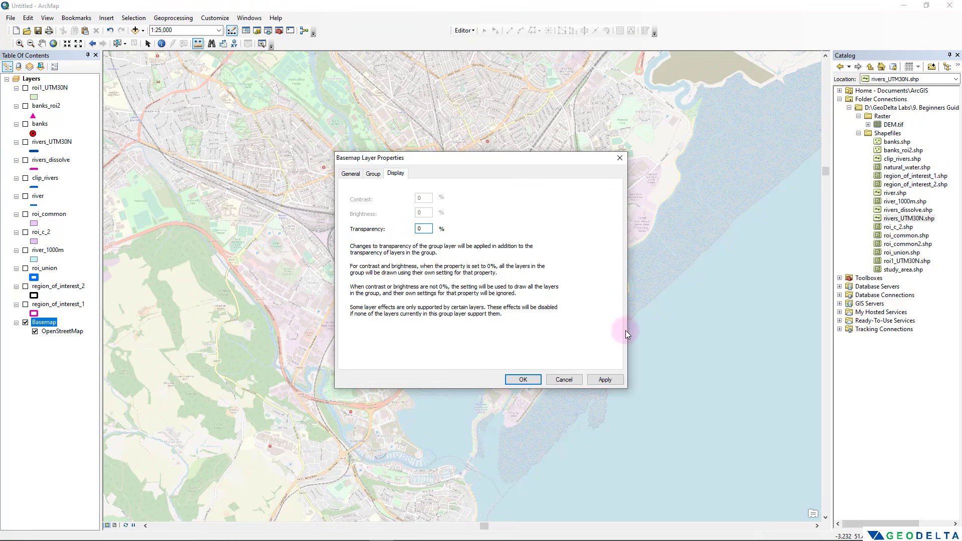
left_click(606, 380)
left_click(523, 380)
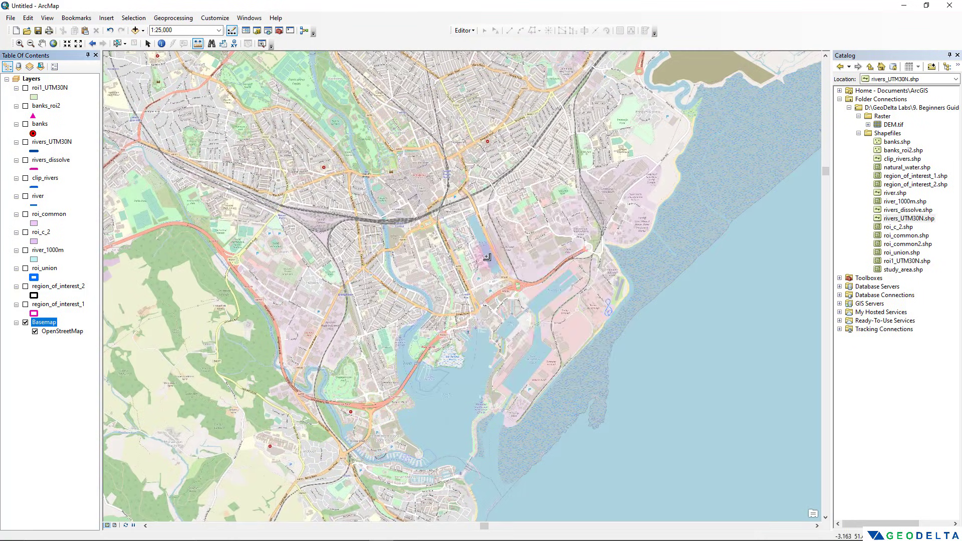
Step: Start a new shapefile in the Shapefiles folder, named "bute east dock" with feature type Polygon
scroll(487, 257, "up", 3)
scroll(476, 249, "up", 1)
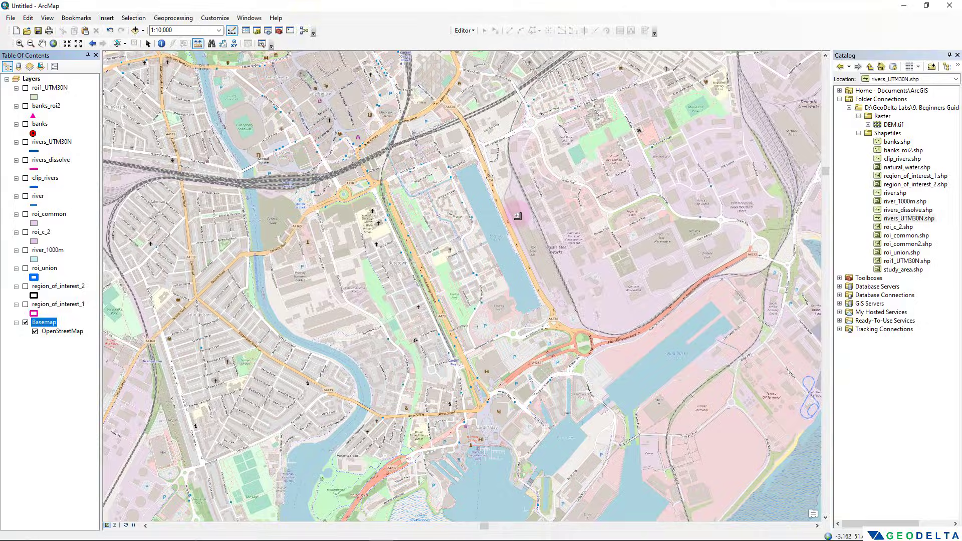
scroll(503, 238, "up", 2)
scroll(505, 248, "down", 1)
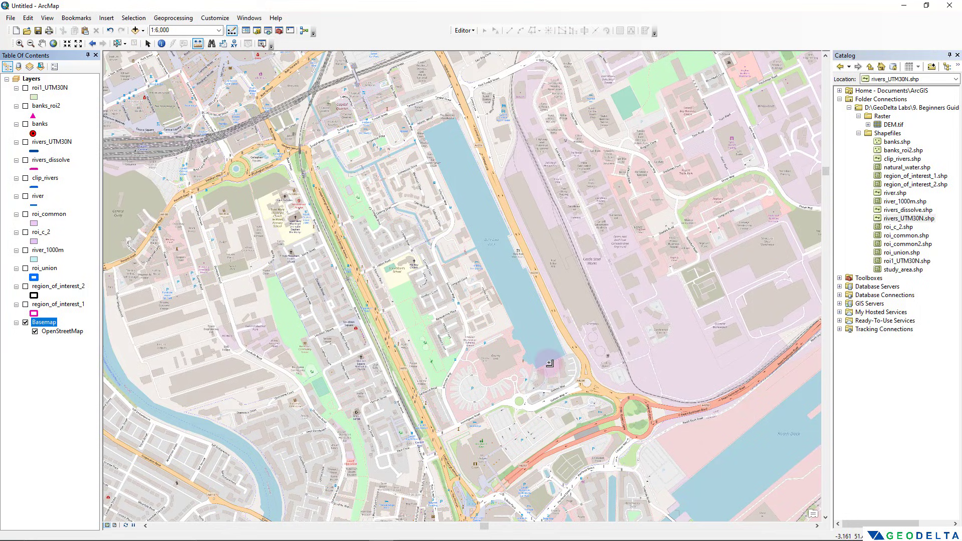
left_click(149, 44)
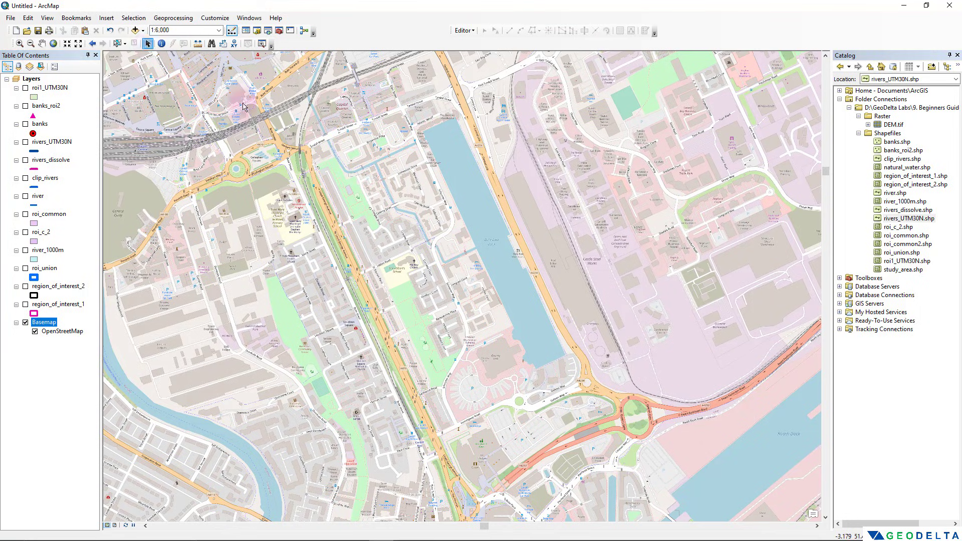
left_click(888, 134)
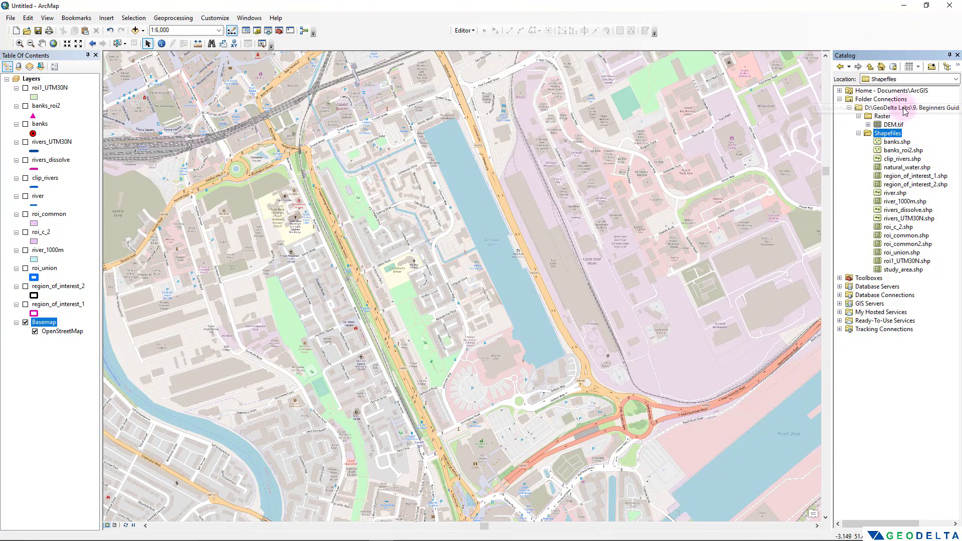
right_click(889, 136)
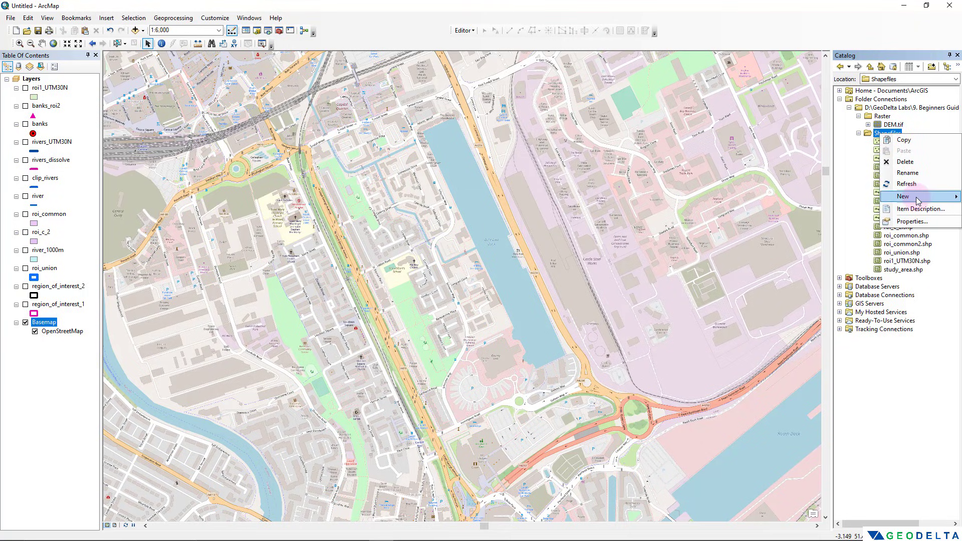
mouse_move(918, 200)
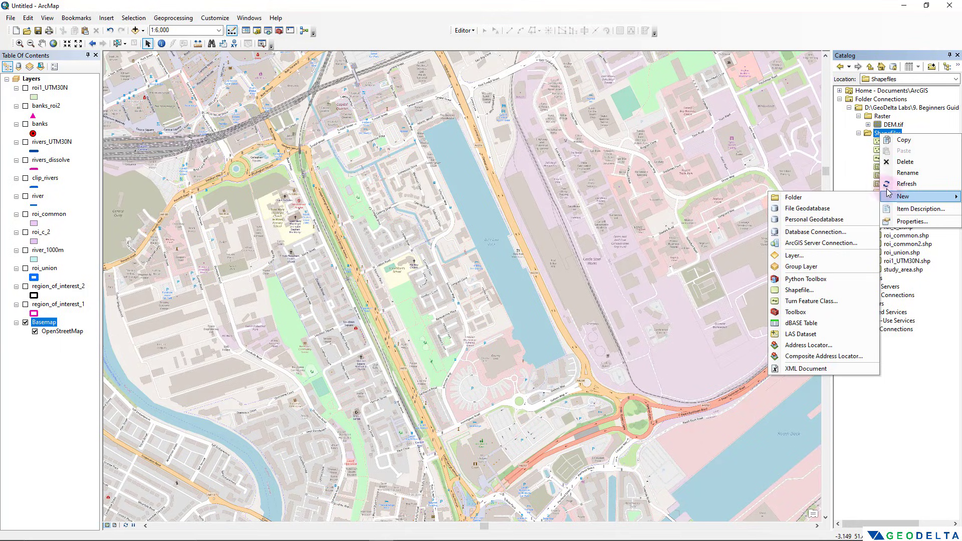
left_click(796, 289)
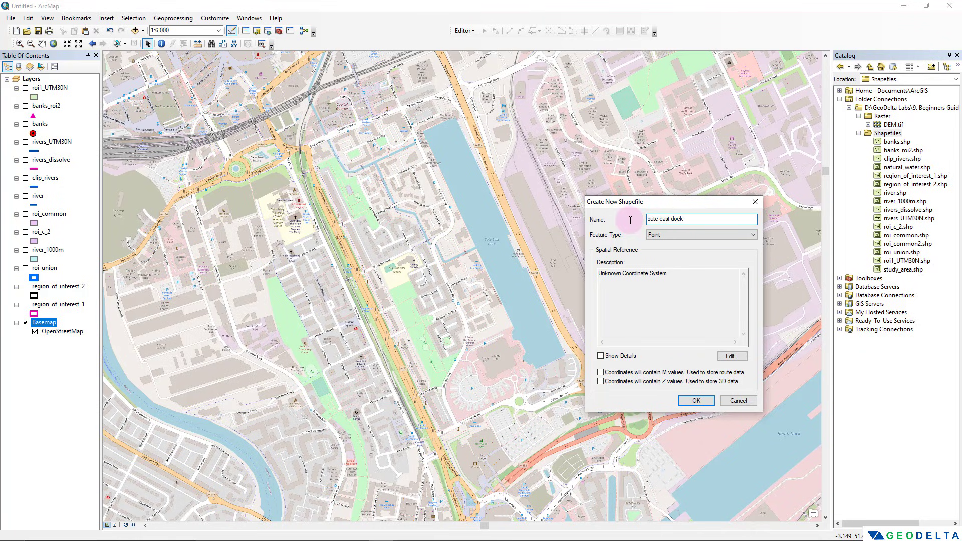
left_click(674, 237)
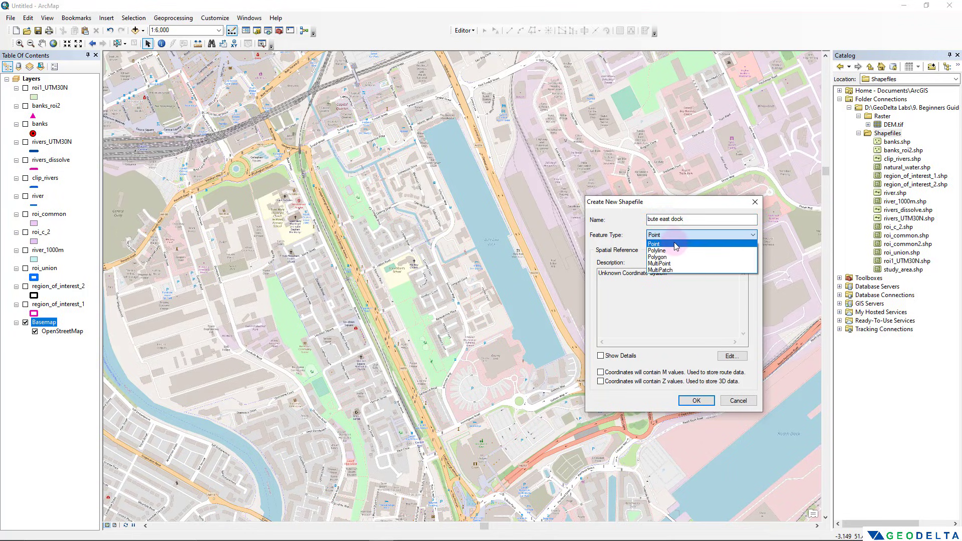
left_click(675, 258)
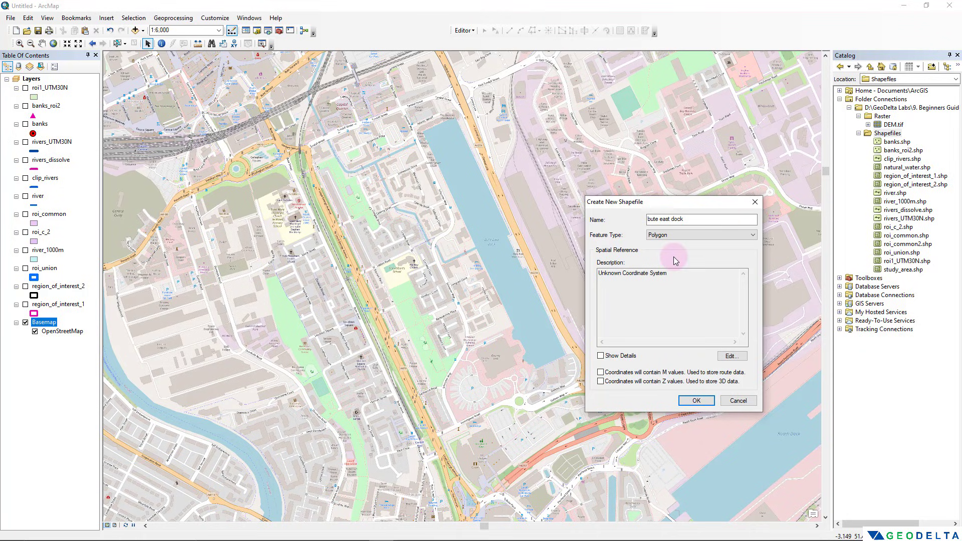
Step: Set the new shapefile's coordinate system to the projected UTM system WGS 1984 Complex UTM Zone 30N and create the shapefile
triple_click(618, 273)
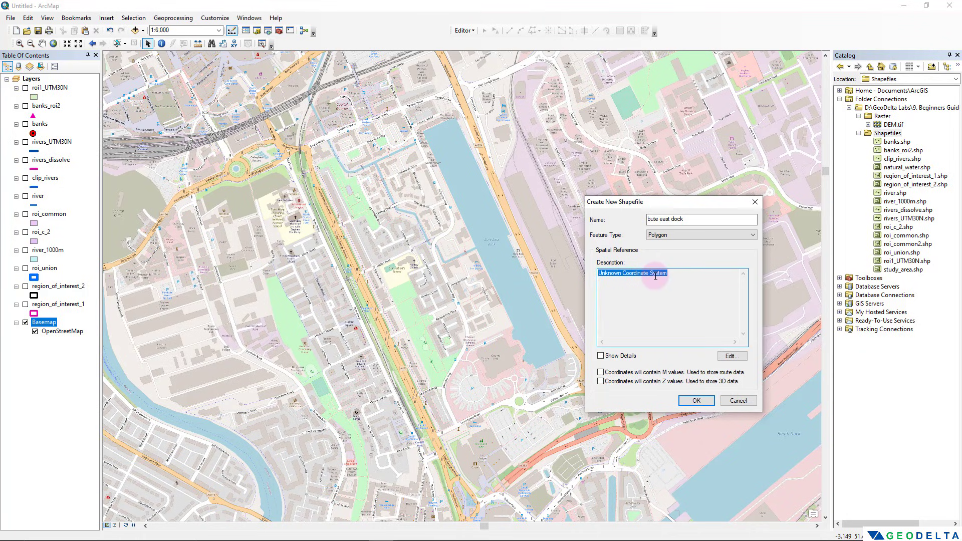
left_click(731, 356)
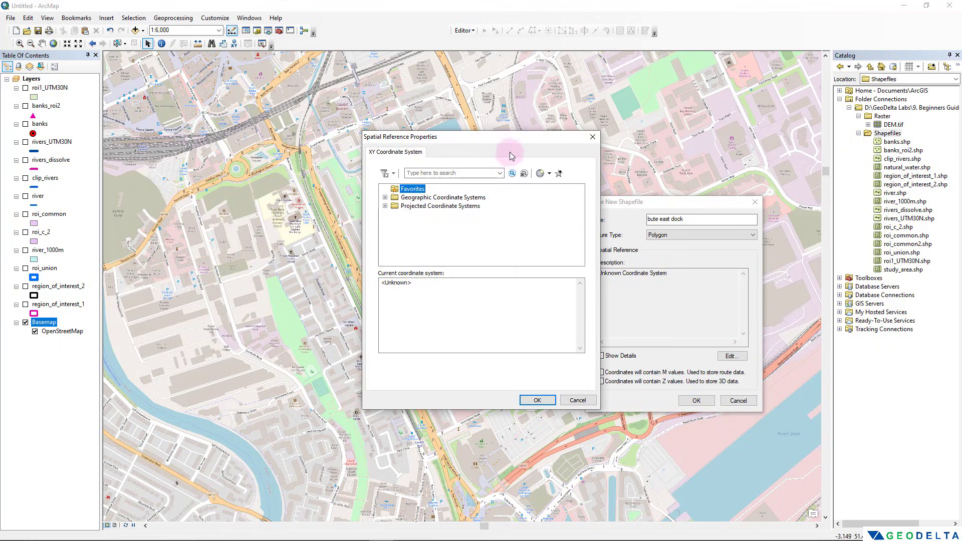
left_click_drag(510, 151, 331, 156)
double_click(262, 210)
scroll(235, 246, "down", 1)
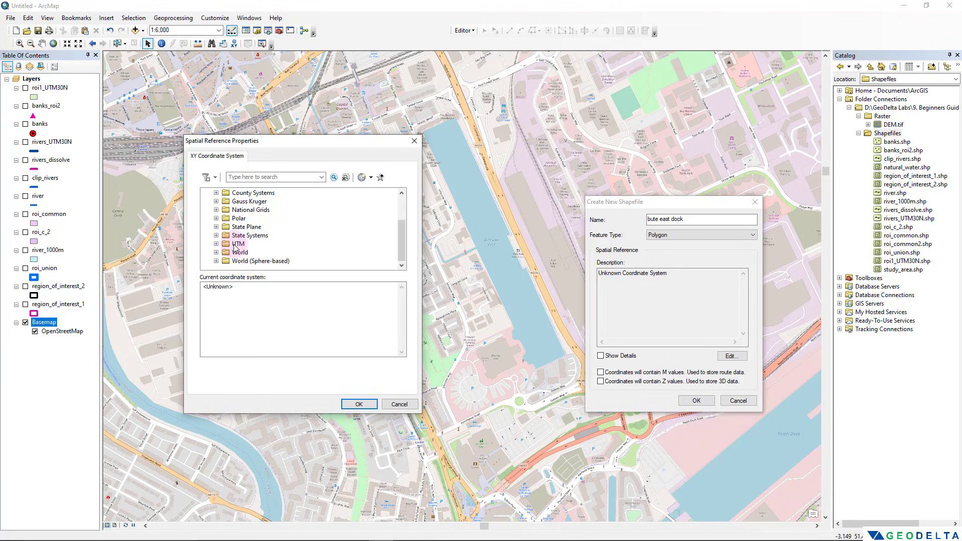
double_click(235, 244)
scroll(253, 245, "down", 3)
double_click(258, 244)
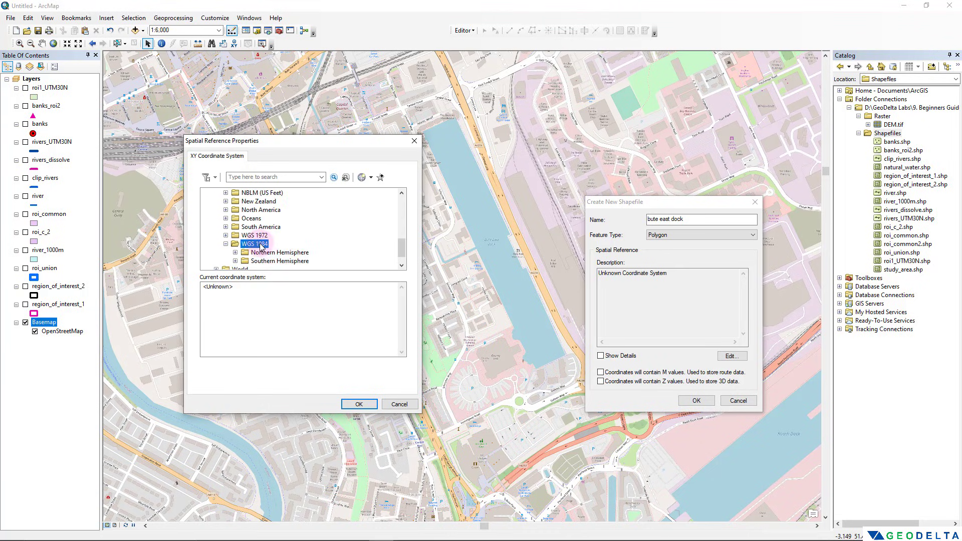
scroll(265, 246, "down", 1)
double_click(278, 236)
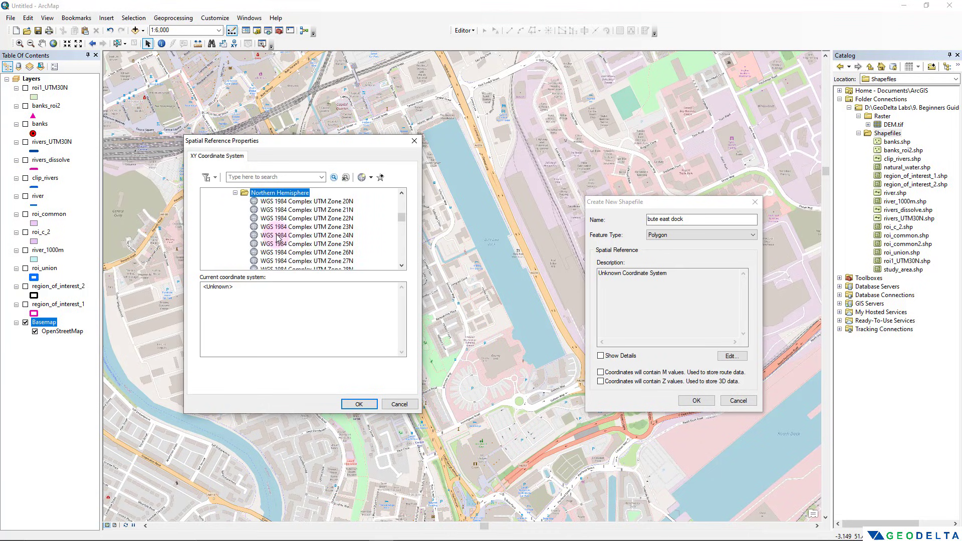
scroll(292, 240, "down", 8)
left_click(345, 235)
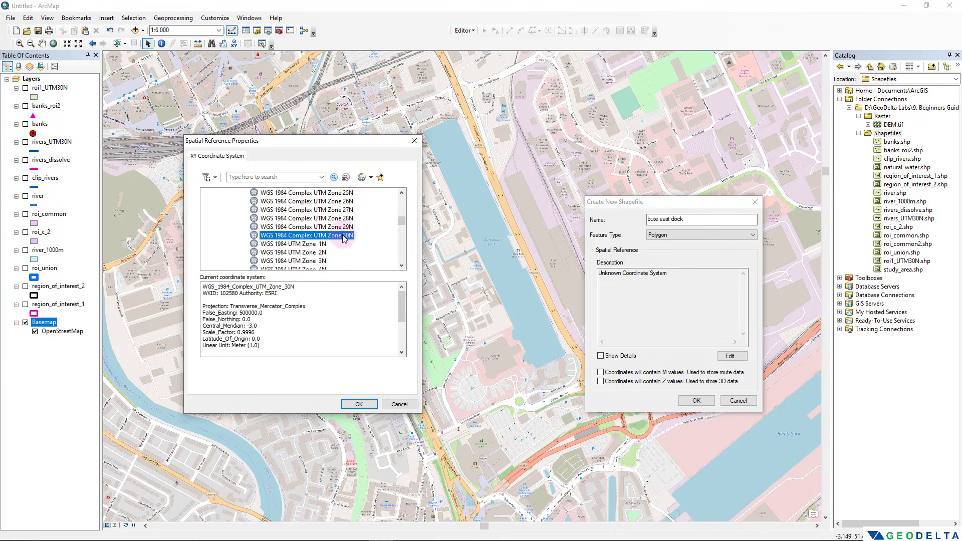
left_click(357, 402)
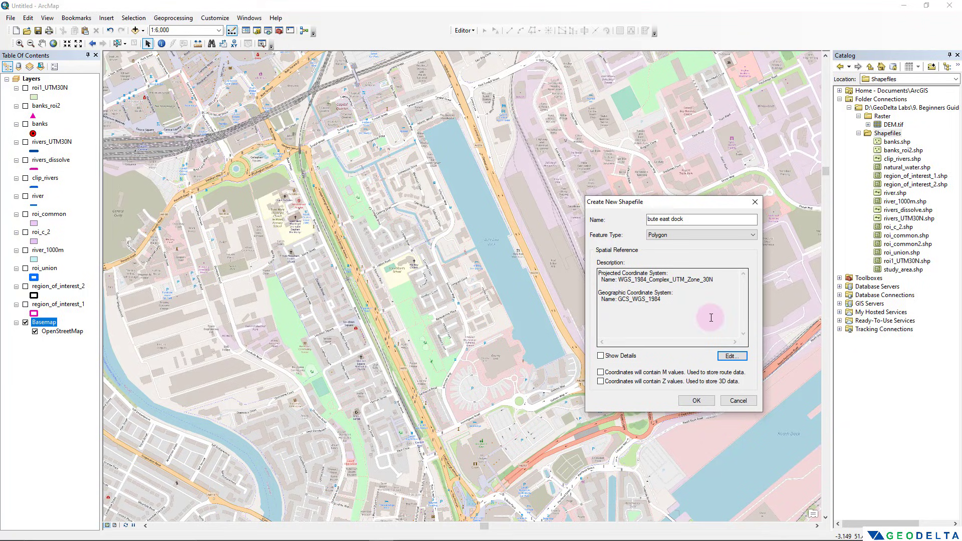
left_click(695, 402)
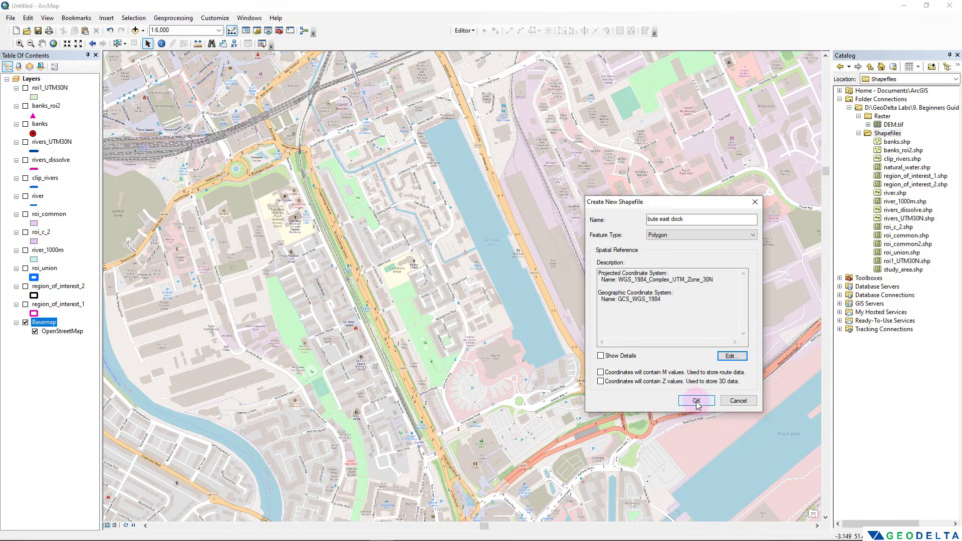
Step: Check the attribute table of the bute east dock layer and close it
left_click(484, 31)
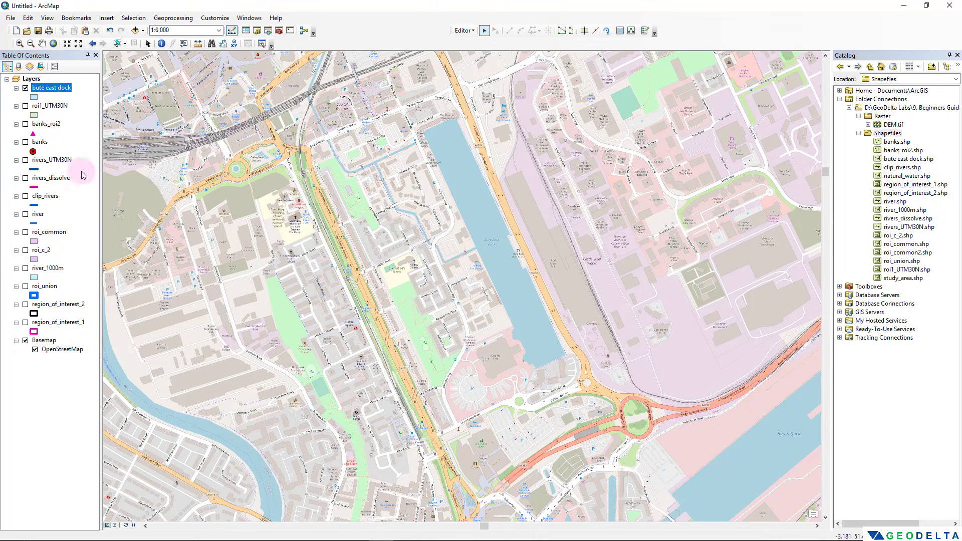
right_click(43, 91)
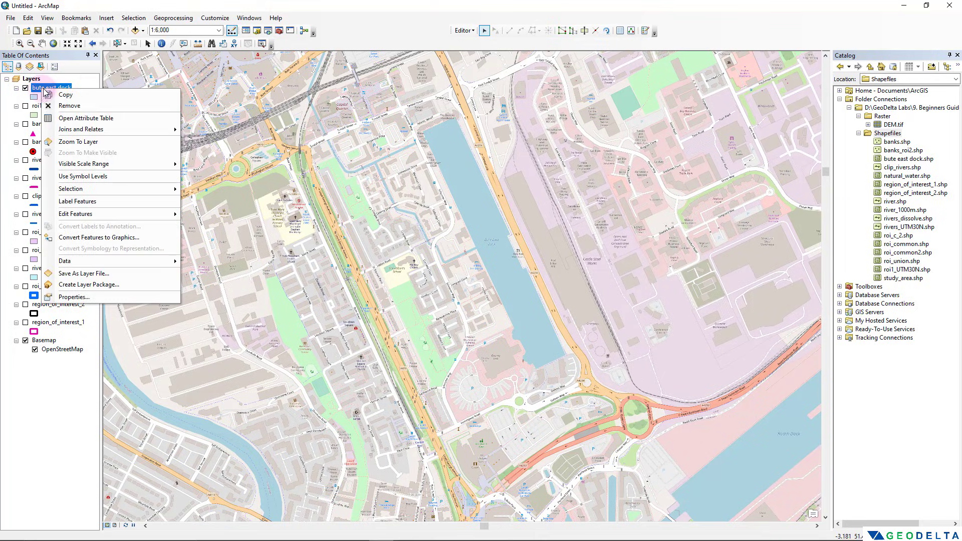
left_click(76, 118)
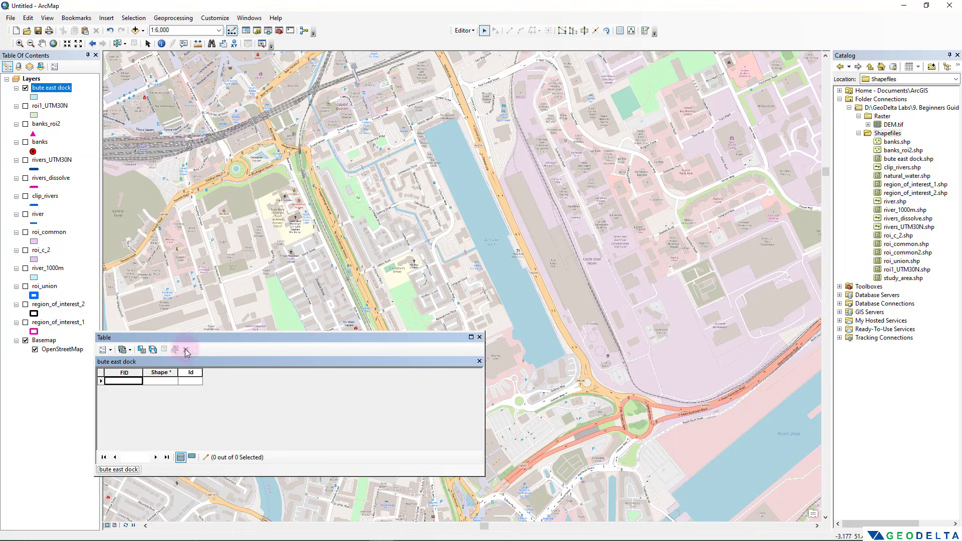
left_click(480, 337)
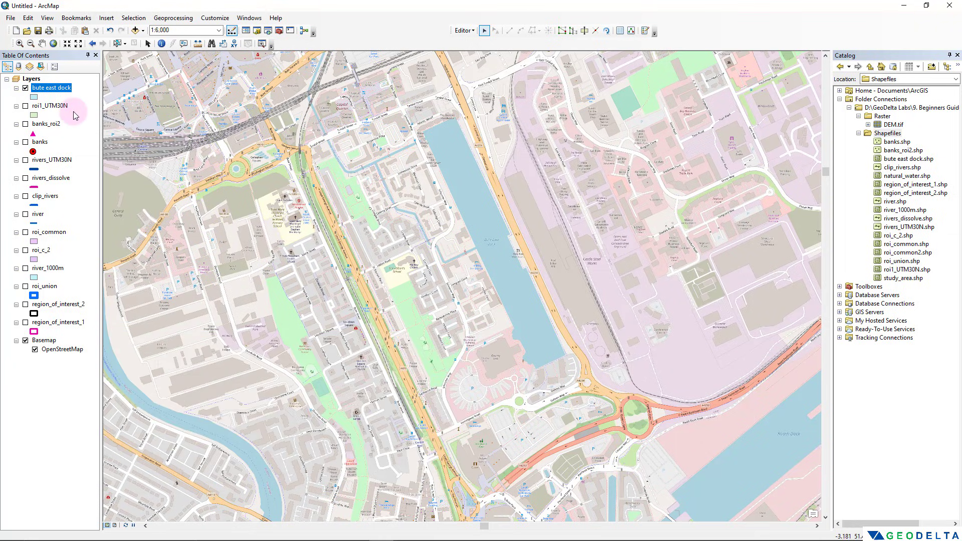
Step: Start an edit session on the bute east dock layer, continuing despite the spatial reference warnings
right_click(59, 90)
mouse_move(99, 214)
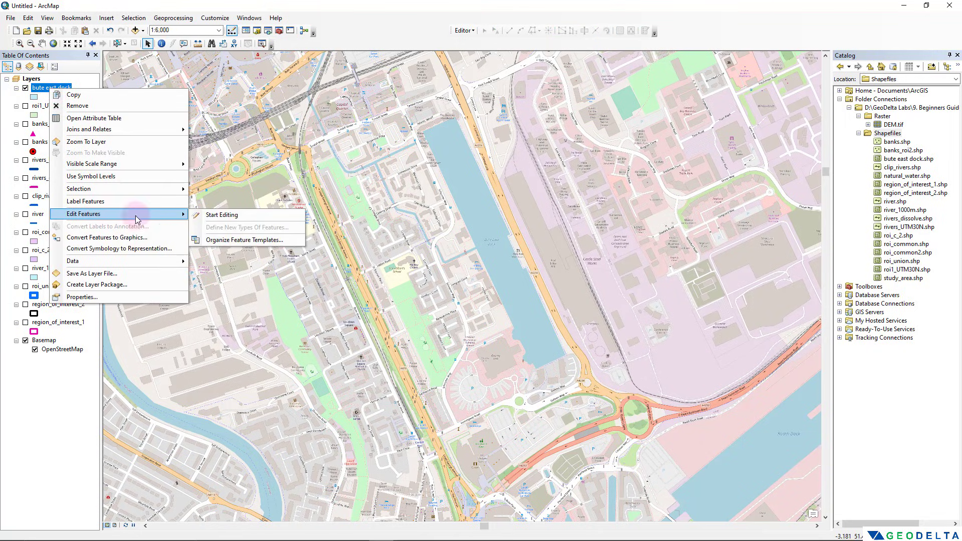
left_click(216, 216)
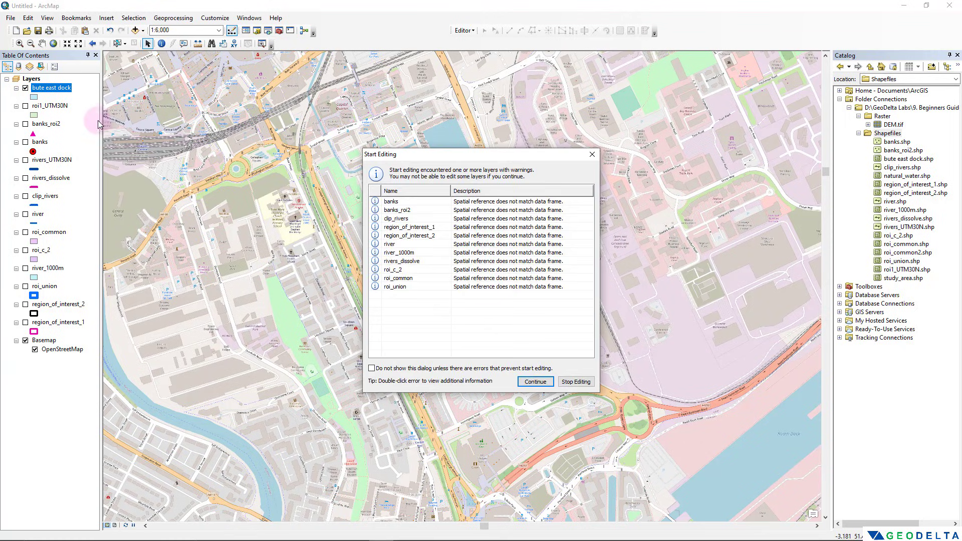
left_click(538, 385)
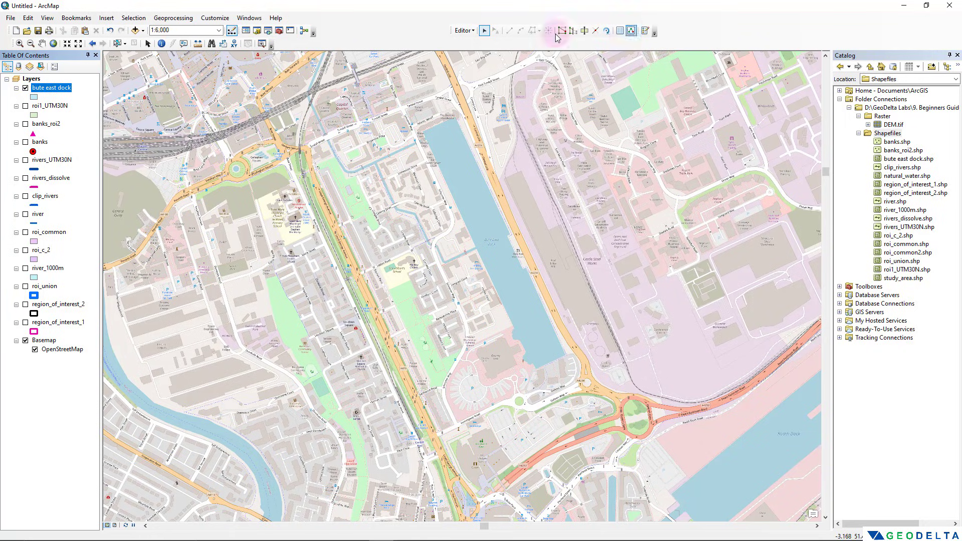
Step: Undock the Editor toolbar, hide it and show it again
left_click_drag(450, 32, 390, 111)
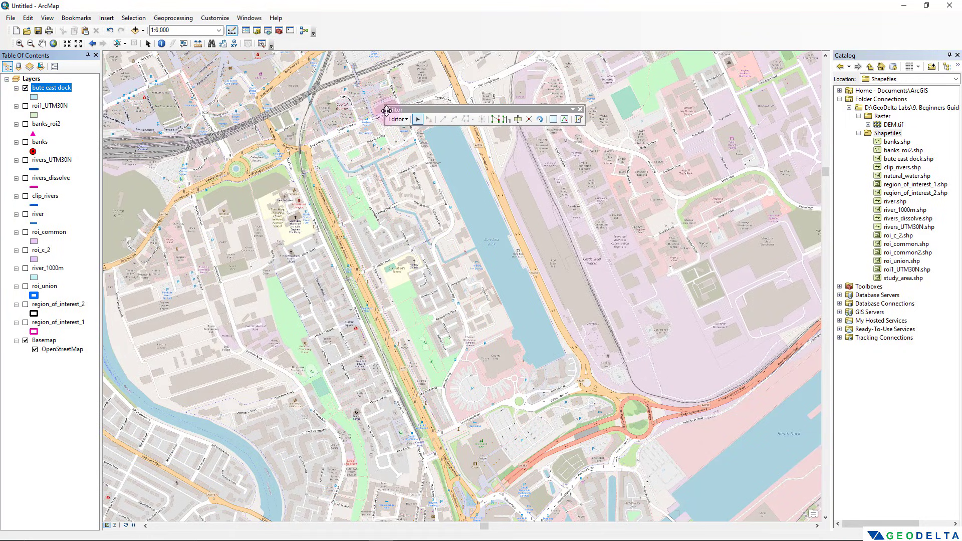
left_click(579, 109)
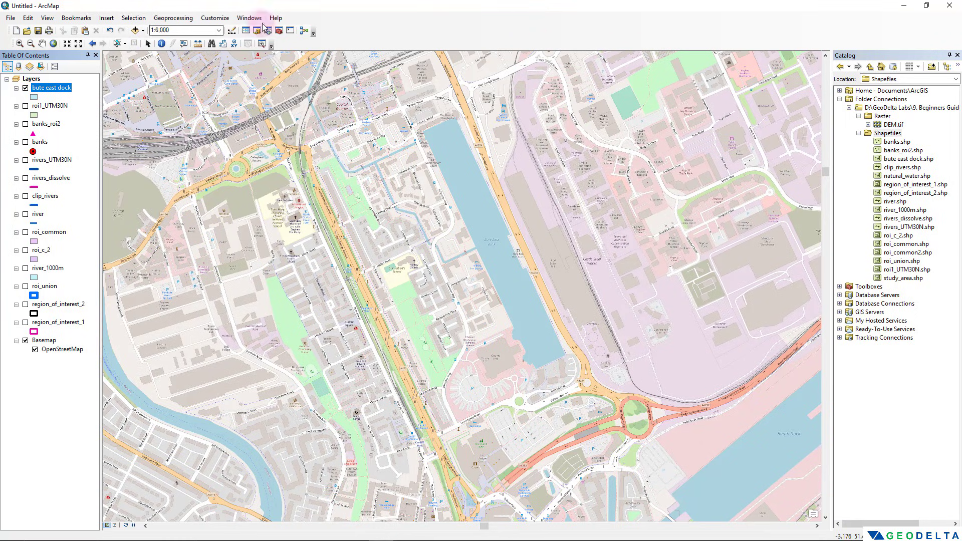
right_click(535, 27)
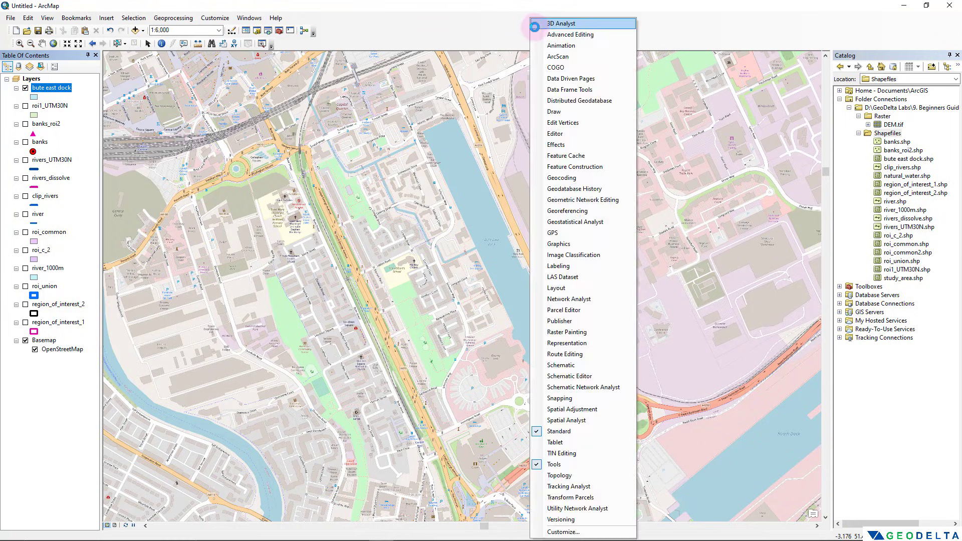
left_click(577, 140)
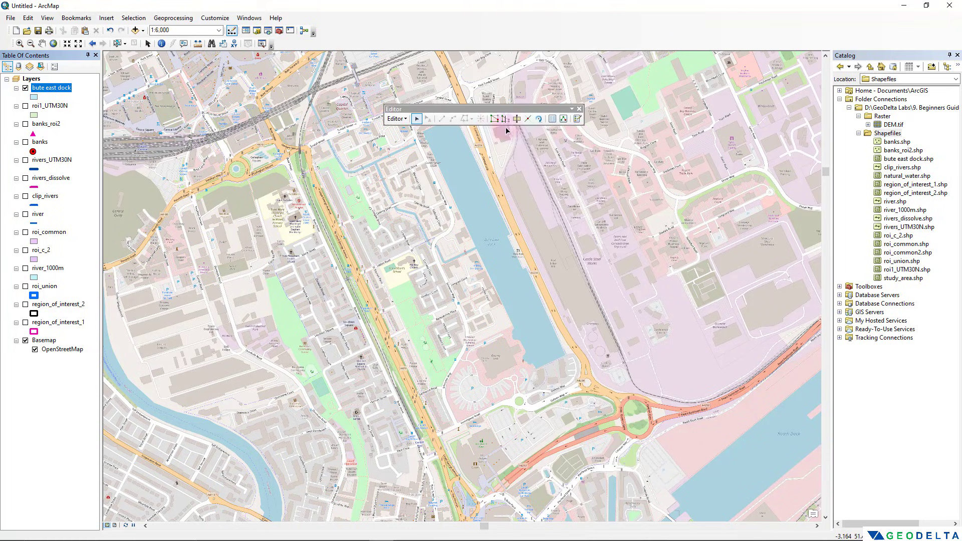
Step: Hide the floating Editor toolbar, restore it and dock it beside the Standard toolbar
left_click(579, 109)
left_click(216, 18)
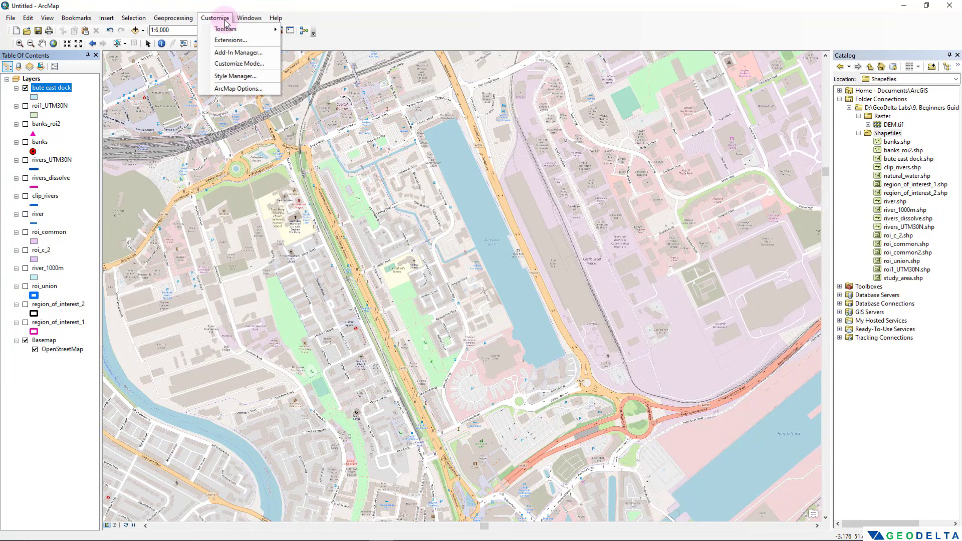
mouse_move(226, 30)
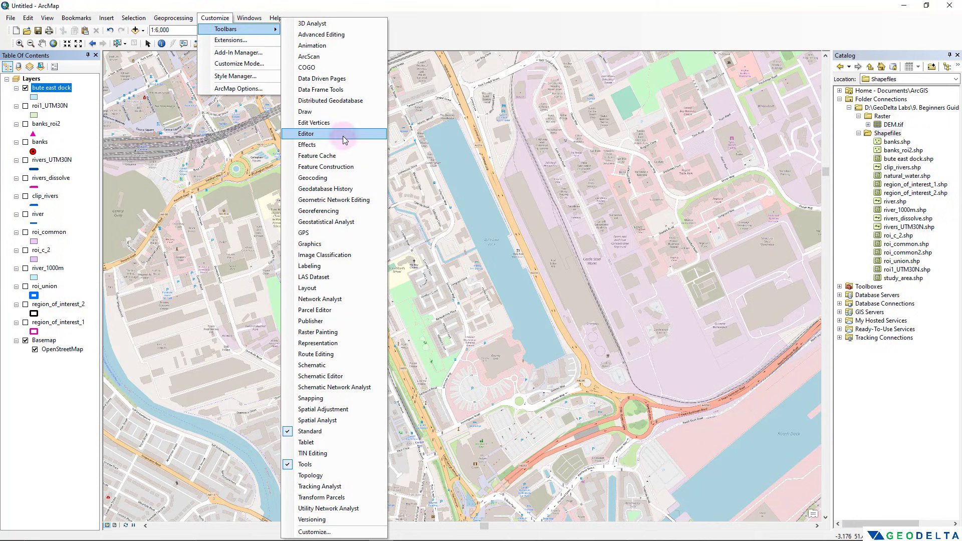
left_click(312, 134)
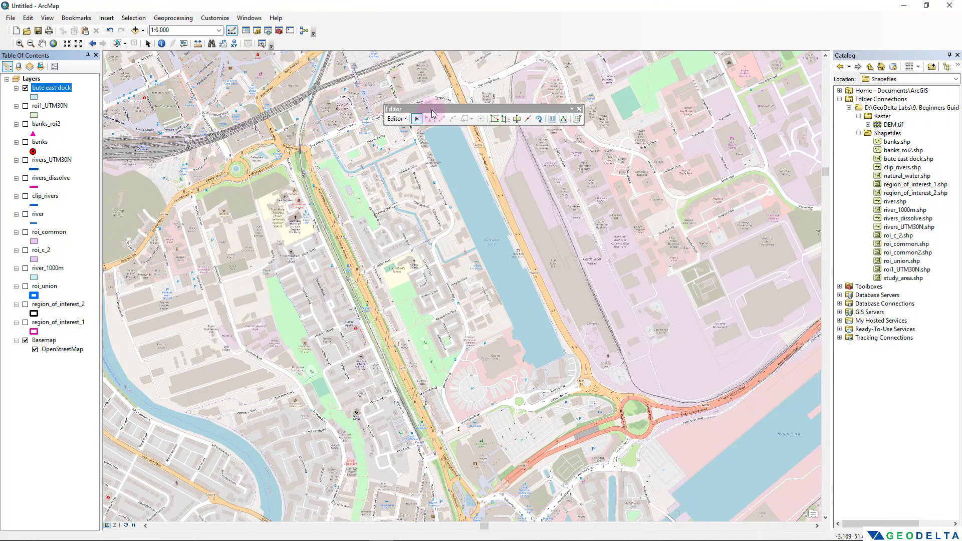
left_click_drag(431, 111, 440, 30)
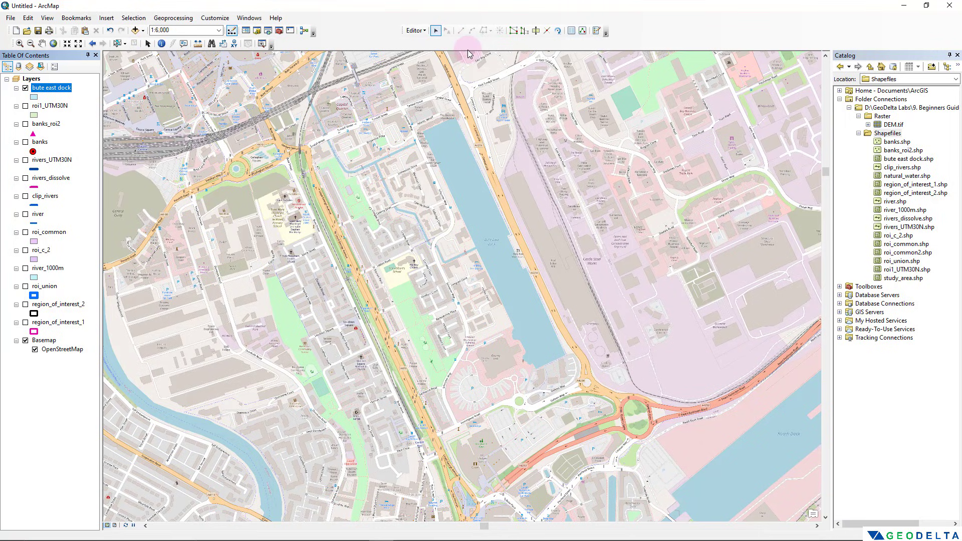
Step: Open the feature creation templates and choose the bute east dock template with the Polygon construction tool
left_click(597, 32)
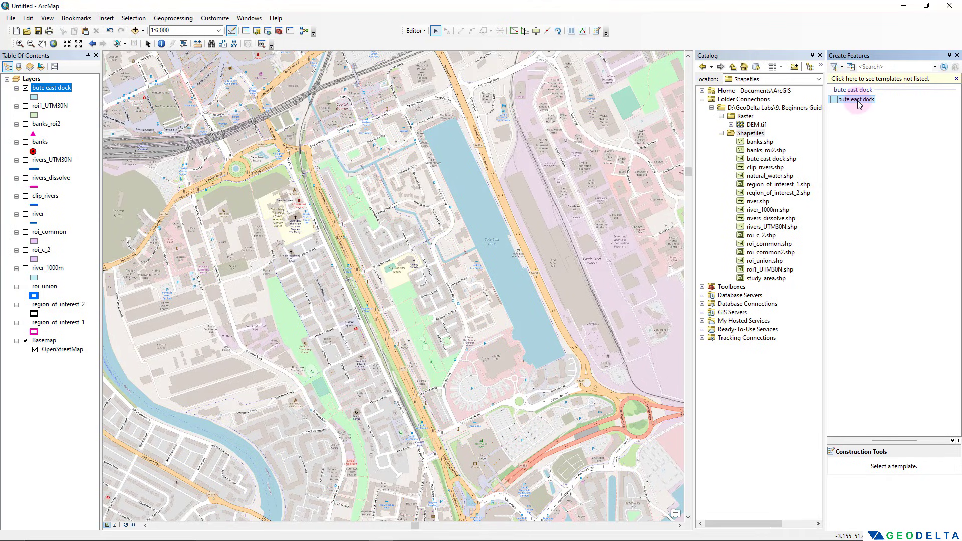
left_click(858, 99)
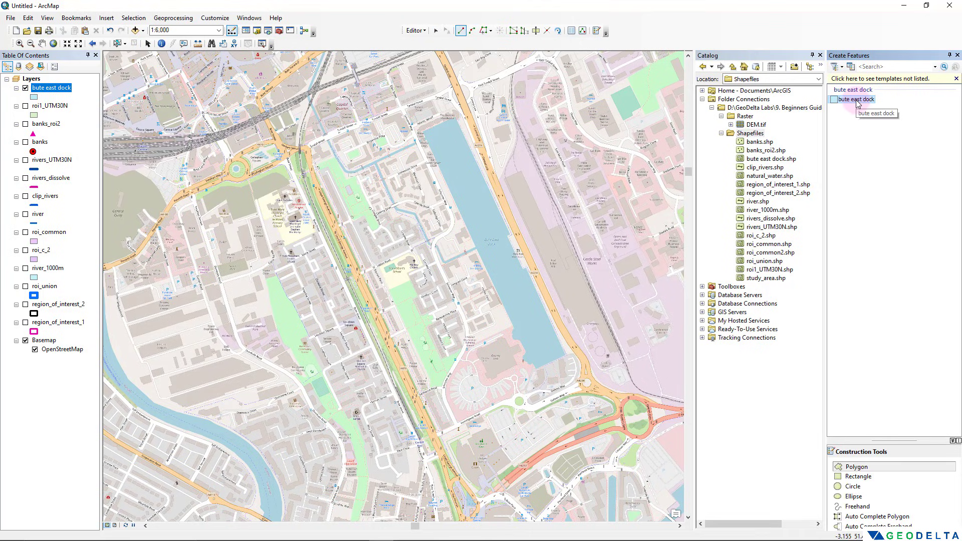
left_click(880, 466)
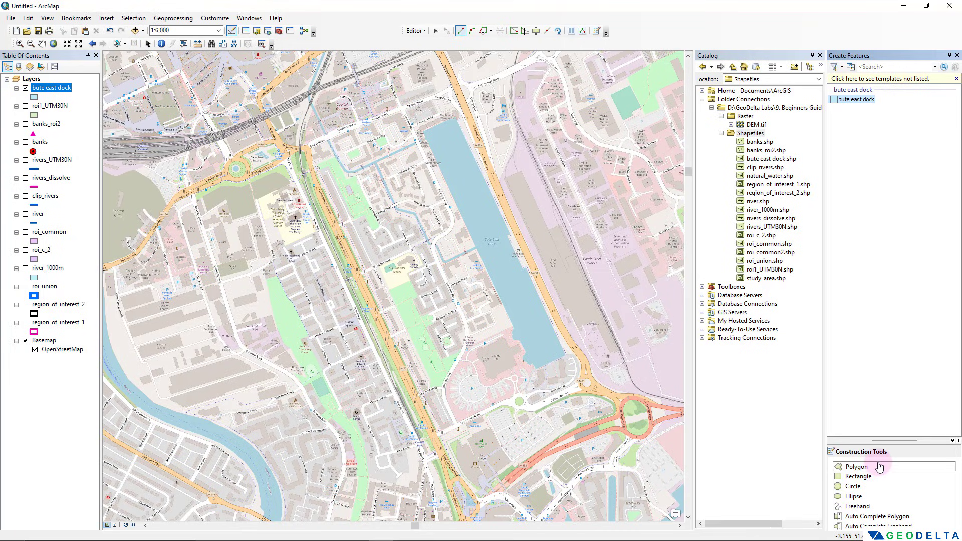
left_click(878, 467)
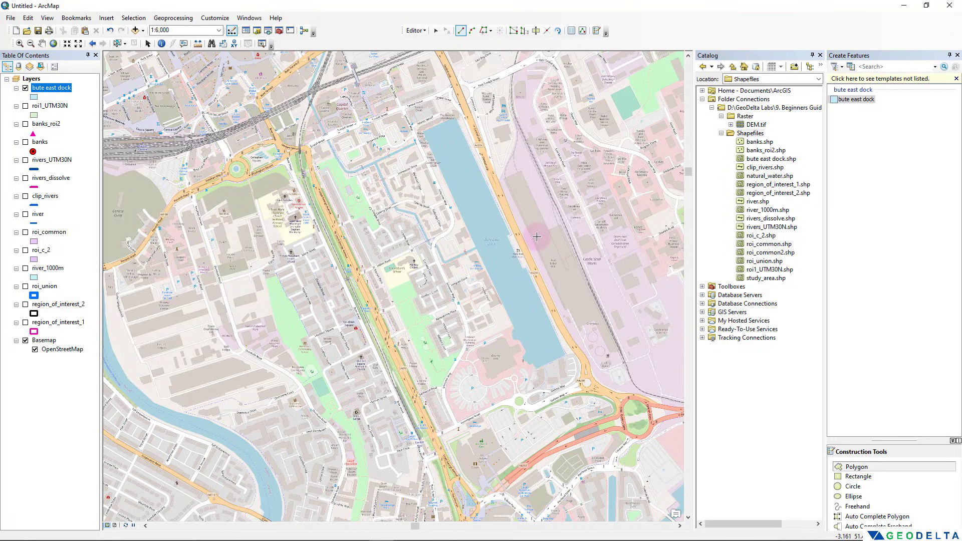
Step: Begin the dock polygon at its northeast corner and trace the eastern edge, including the small recess, down to the southeast corner
left_click_drag(471, 245, 350, 267)
scroll(355, 267, "up", 3)
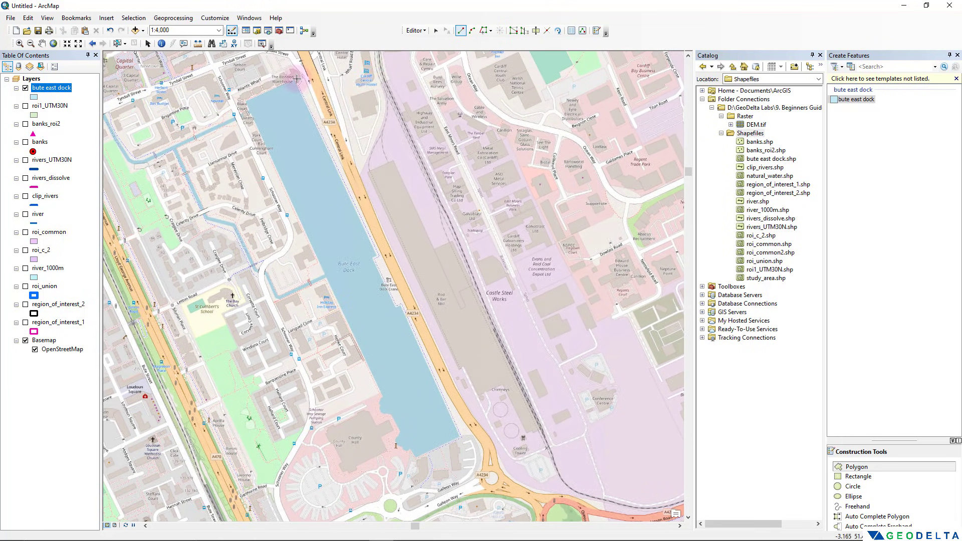
left_click(294, 79)
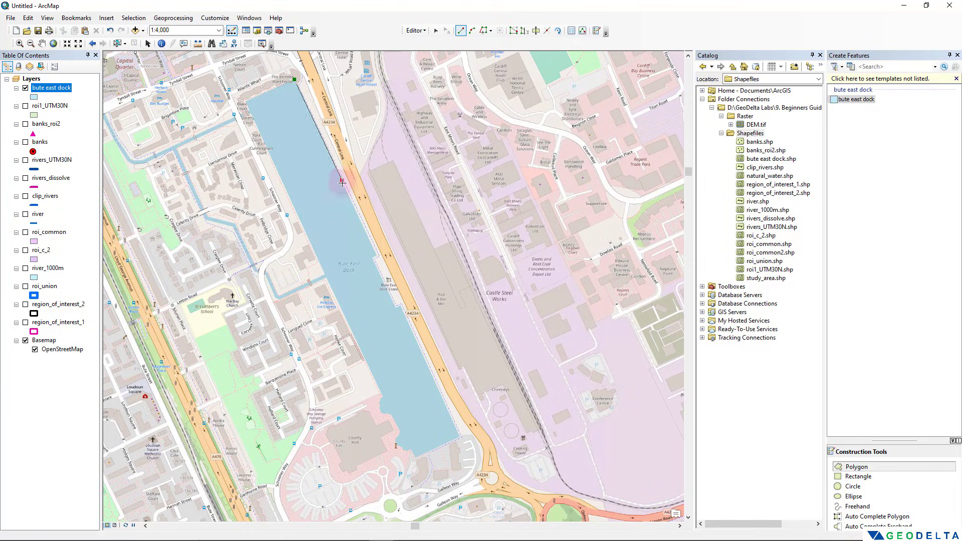
left_click(368, 234)
left_click(378, 255)
left_click(373, 257)
left_click(395, 308)
left_click(402, 306)
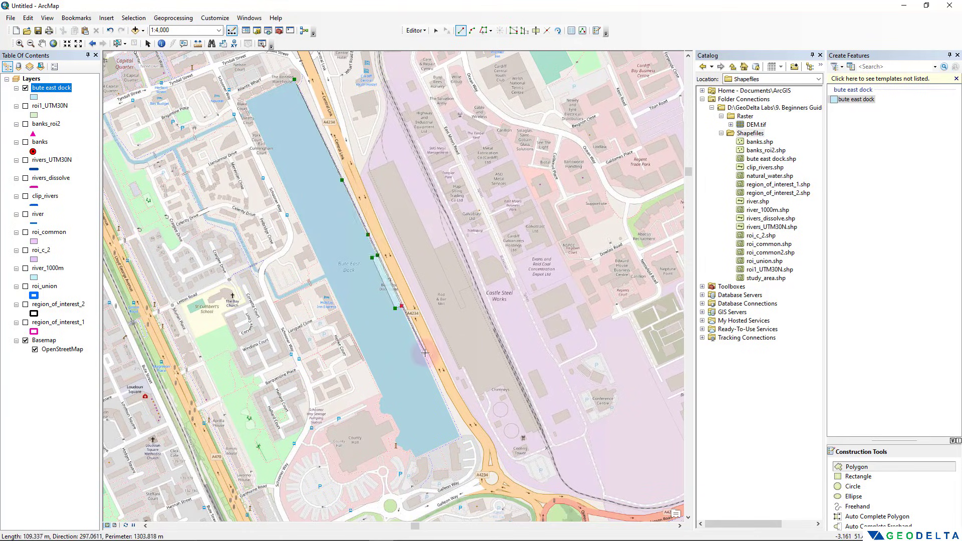
left_click(425, 359)
left_click(460, 436)
Step: Continue the dock outline from the southeast corner along the southern edge and around the first stepped recess beside County Hall
left_click_drag(460, 436, 415, 217)
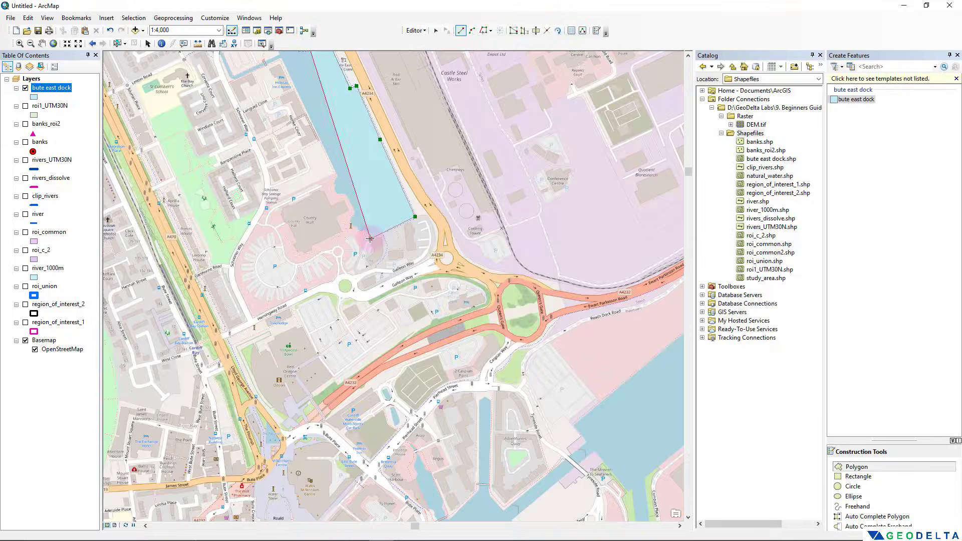
scroll(371, 238, "up", 3)
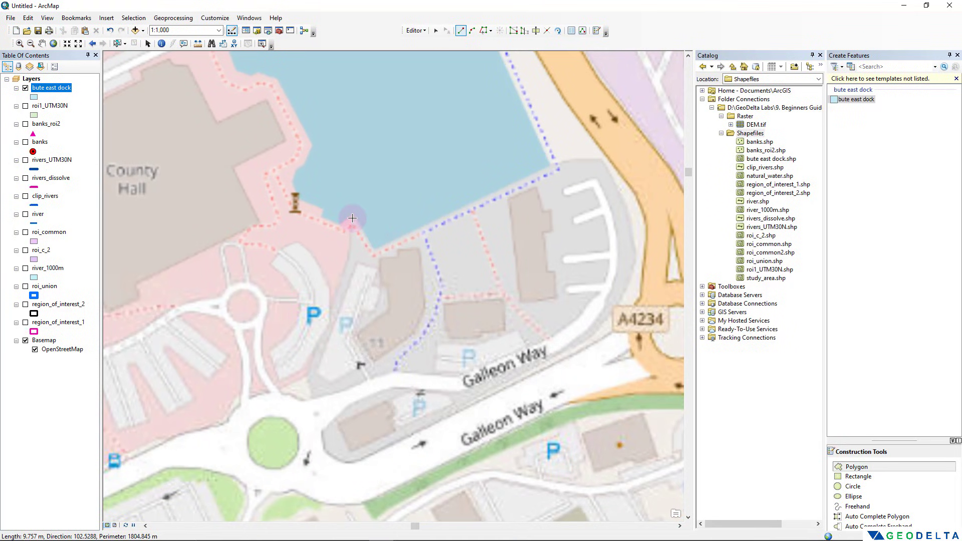
left_click(354, 216)
left_click(340, 223)
left_click(322, 219)
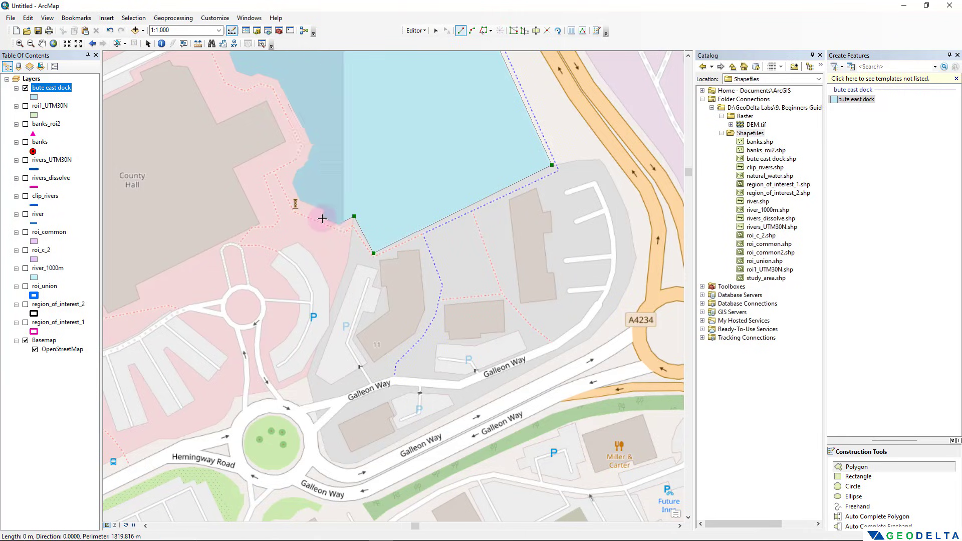
left_click(326, 209)
left_click(300, 200)
left_click(293, 182)
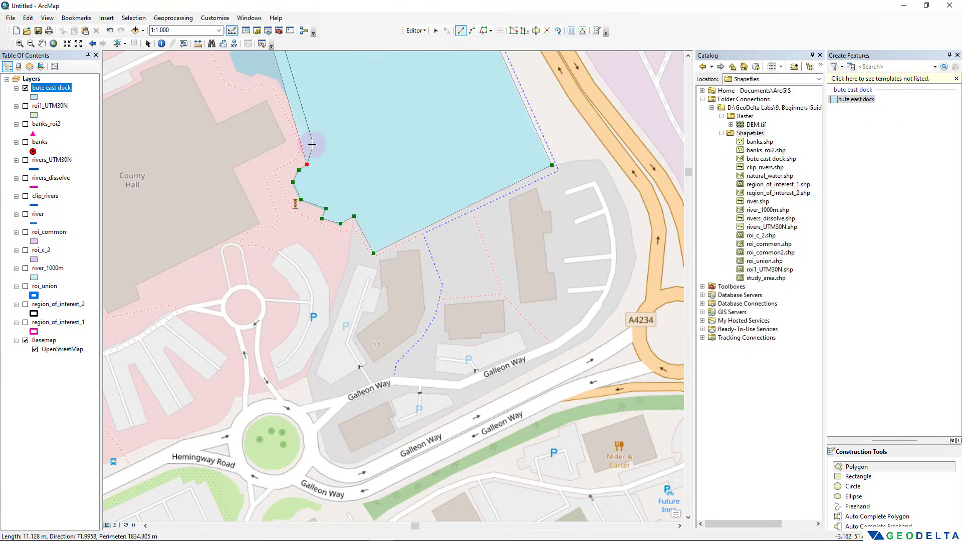
Step: Trace the dock's western shoreline beside County Hall northward, around the second recess to the start of the long straight edge
left_click_drag(302, 155, 480, 341)
left_click(404, 308)
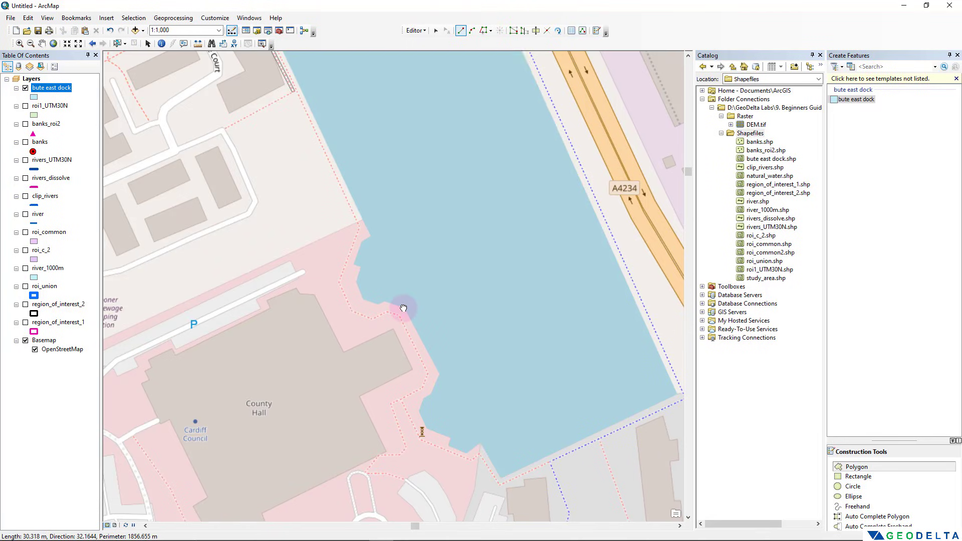
left_click(385, 301)
left_click(374, 305)
left_click(364, 299)
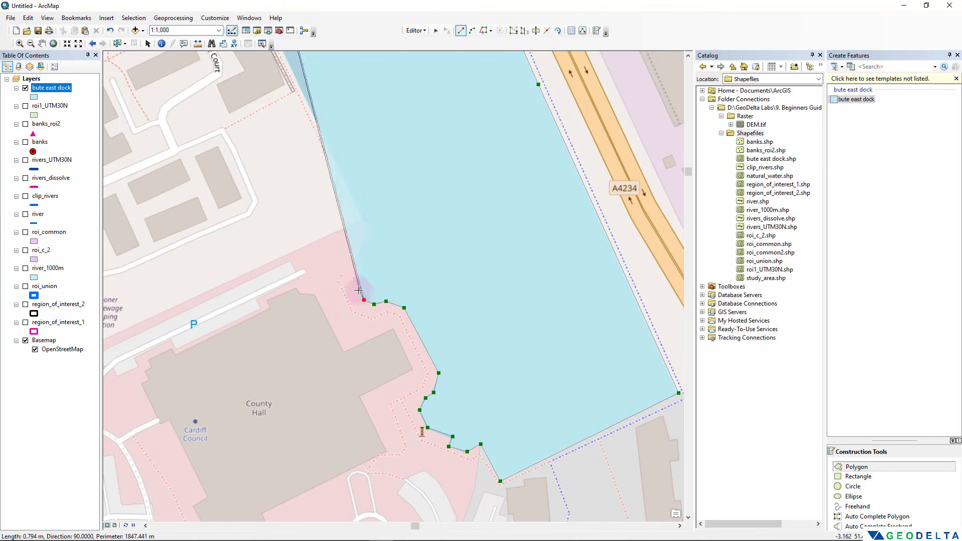
left_click(356, 281)
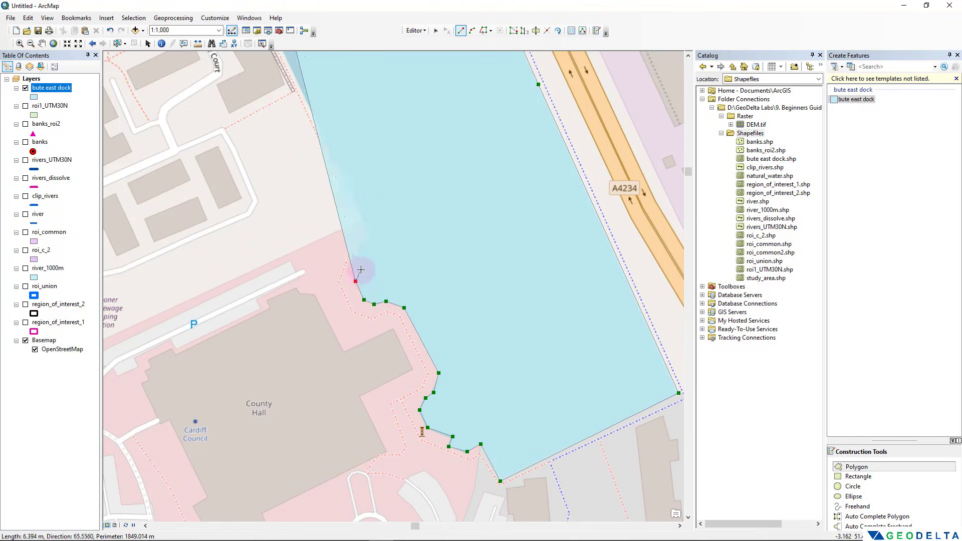
double_click(368, 235)
Step: Trace the dock's long western edge up to the northwest corner and finish the polygon along the northern edge
left_click_drag(425, 282, 501, 443)
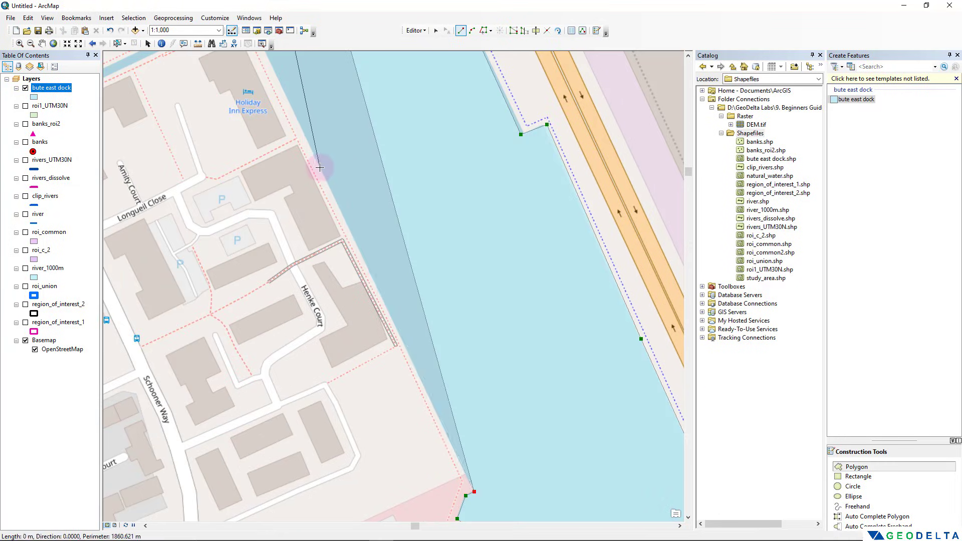
scroll(362, 189, "up", 4)
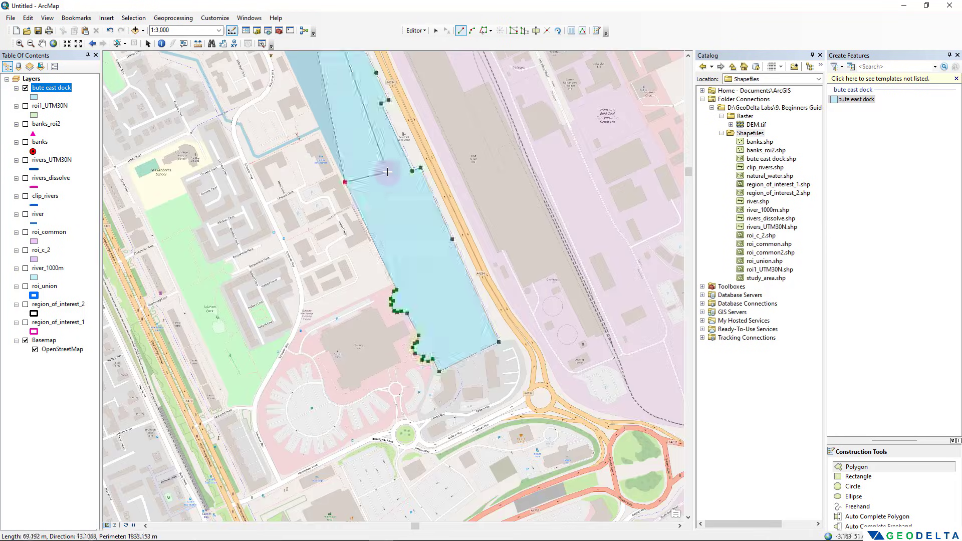
mouse_move(299, 110)
left_mouse_down()
mouse_move(341, 187)
mouse_move(381, 302)
left_mouse_up()
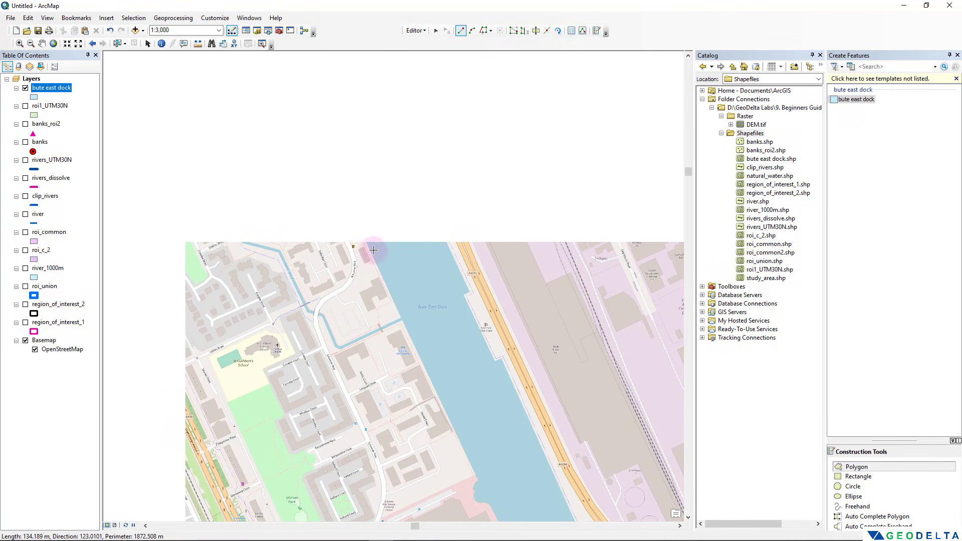
left_click(361, 230)
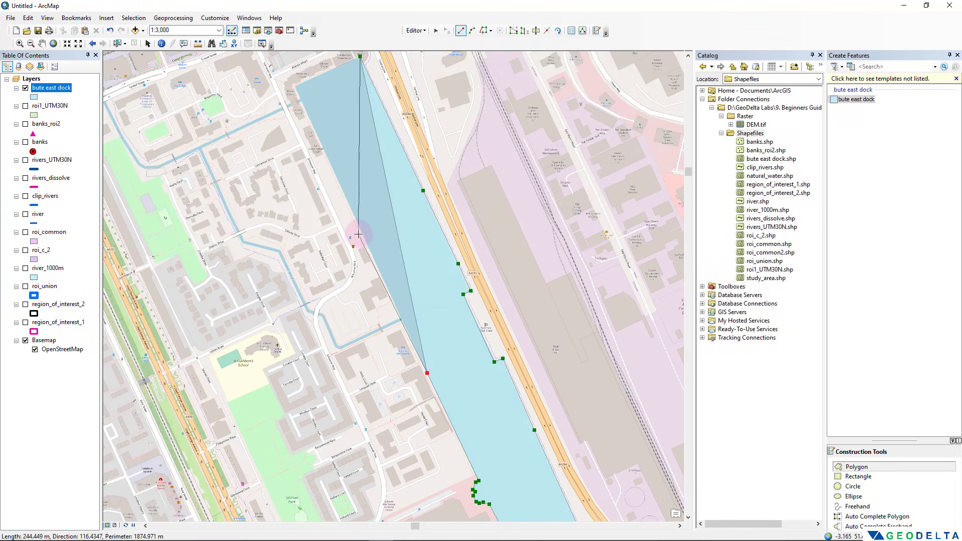
left_click(303, 106)
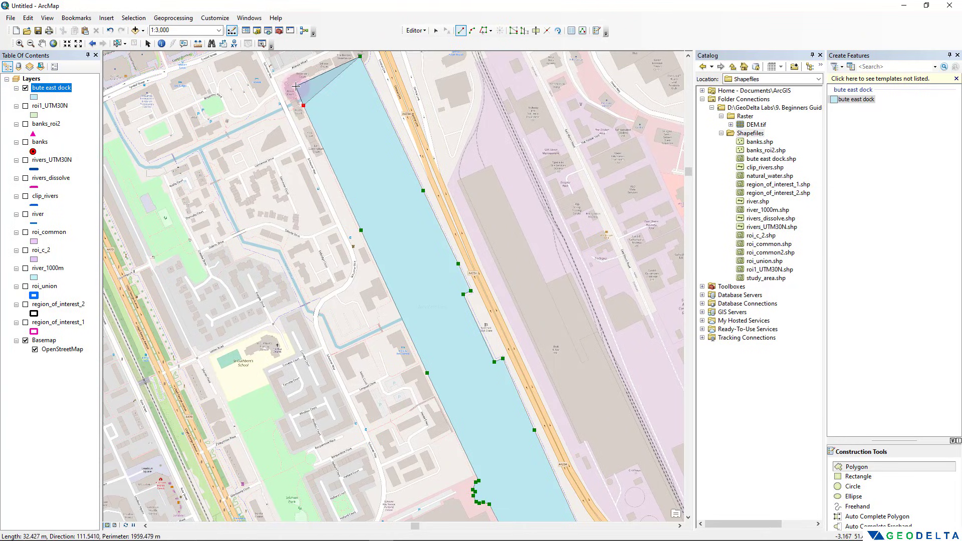
left_click(296, 85)
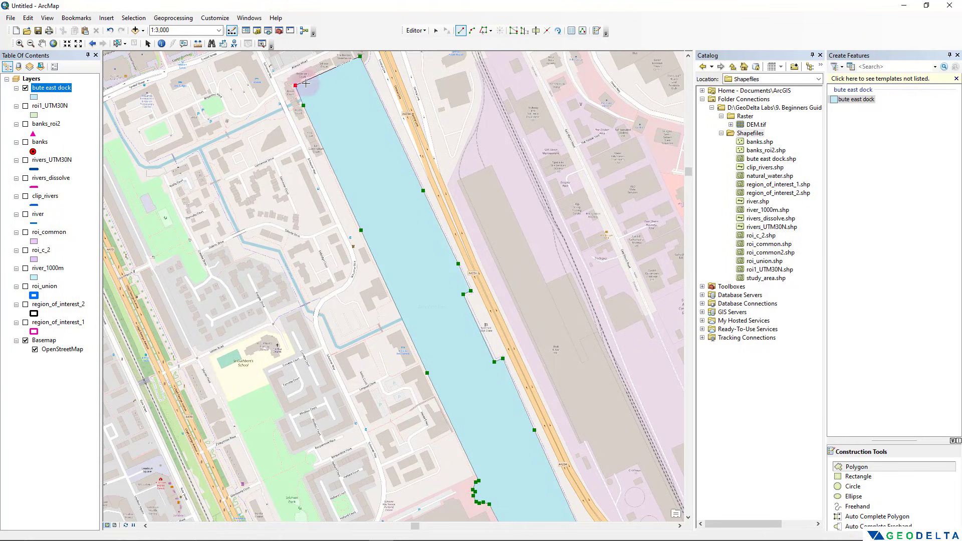
double_click(332, 70)
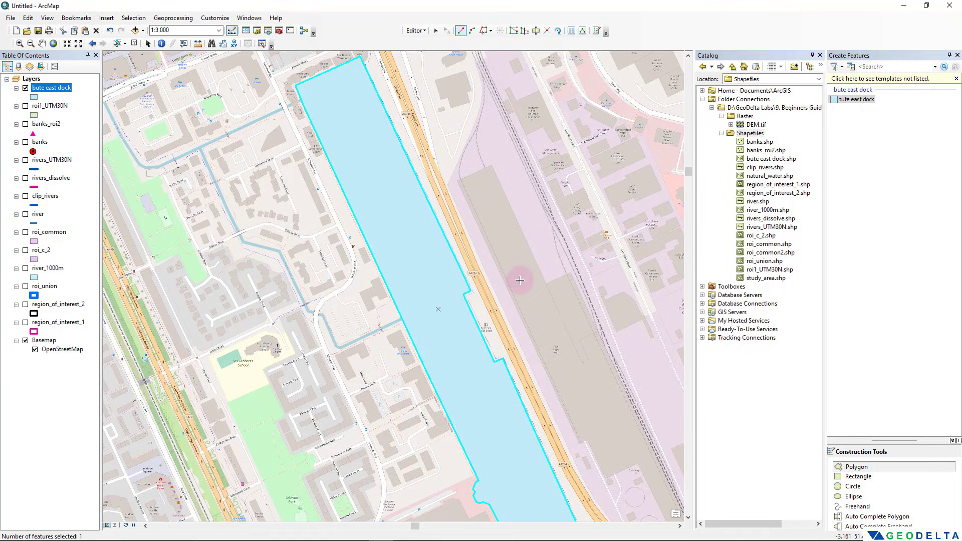
Step: Review the whole dock polygon and its record in the bute east dock attribute table, then close the table
scroll(522, 289, "down", 2)
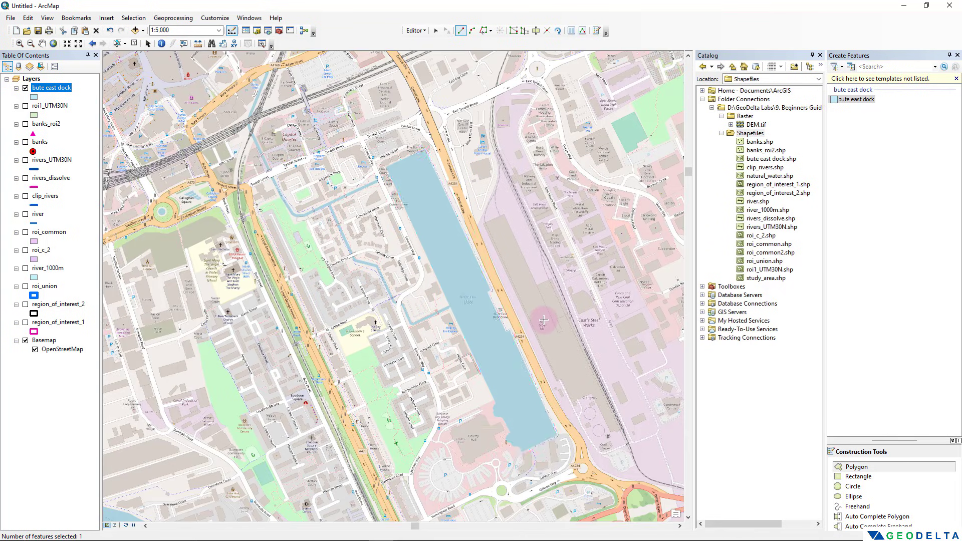
left_click_drag(543, 321, 469, 291)
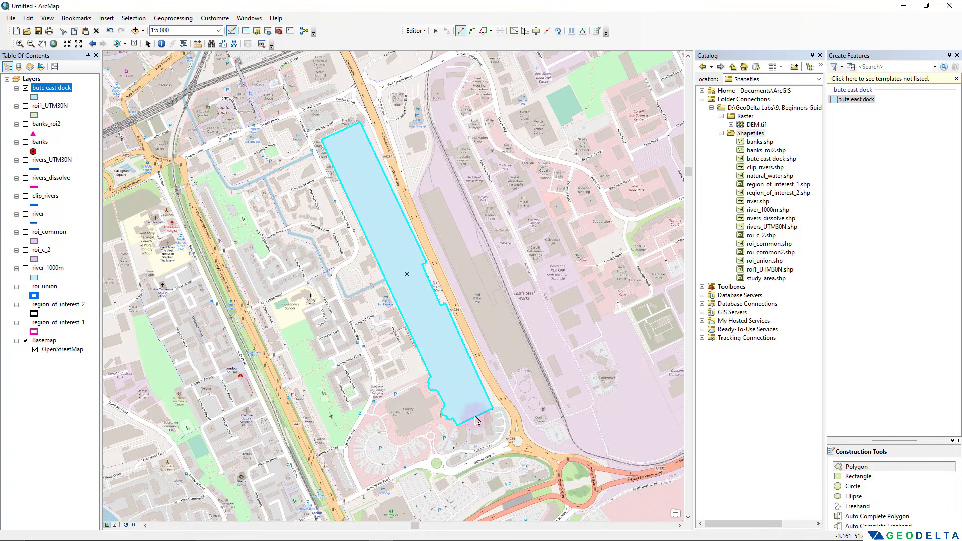
right_click(58, 86)
left_click(98, 118)
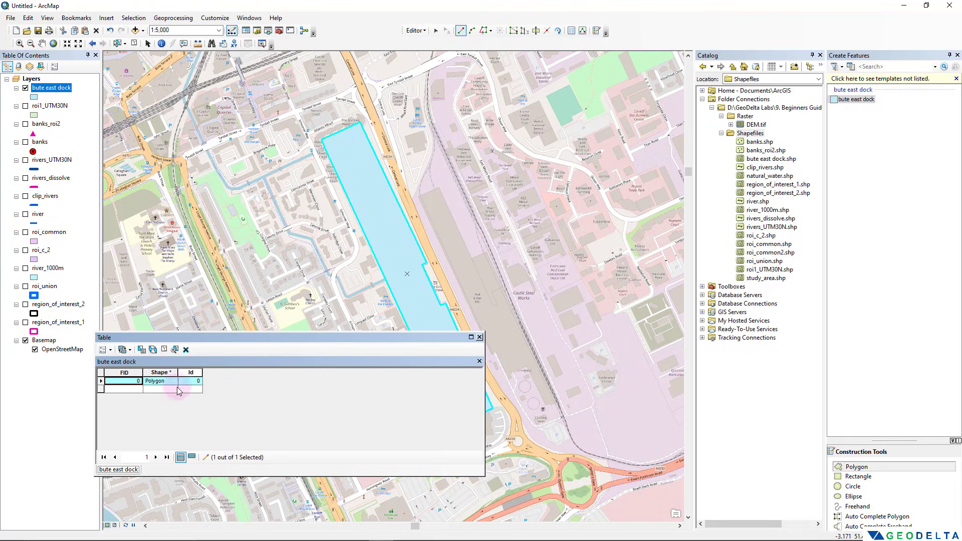
left_click(101, 382)
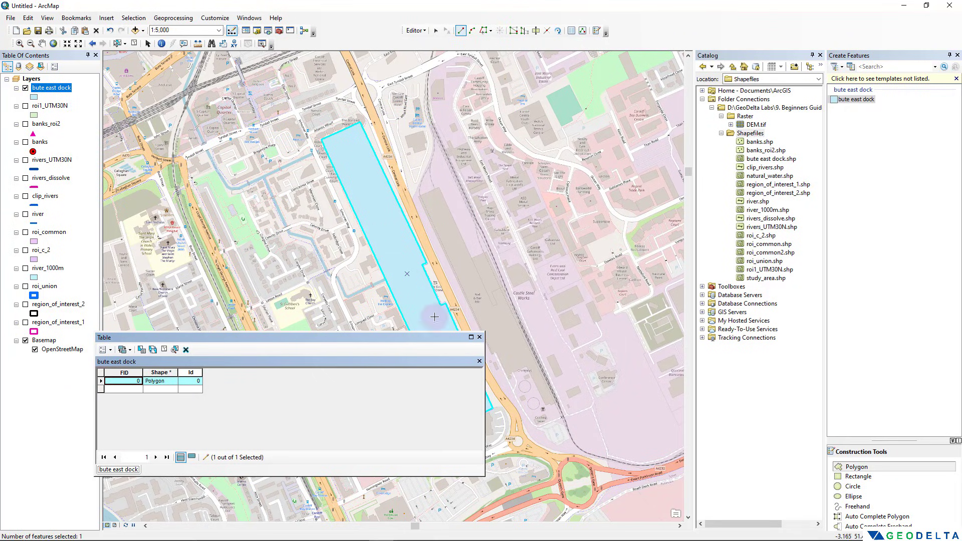
left_click(480, 336)
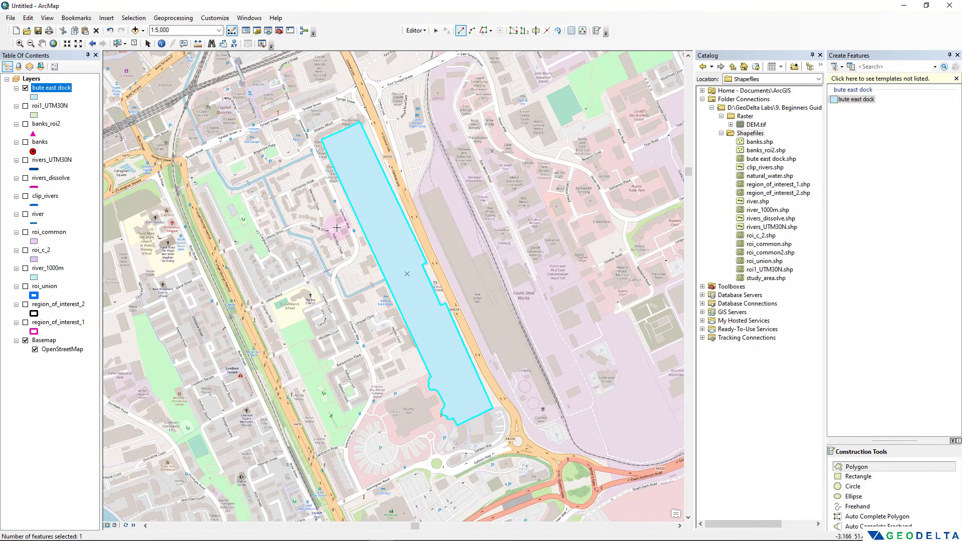
Step: Save the edits to the dock polygon and stop the edit session
left_click(419, 32)
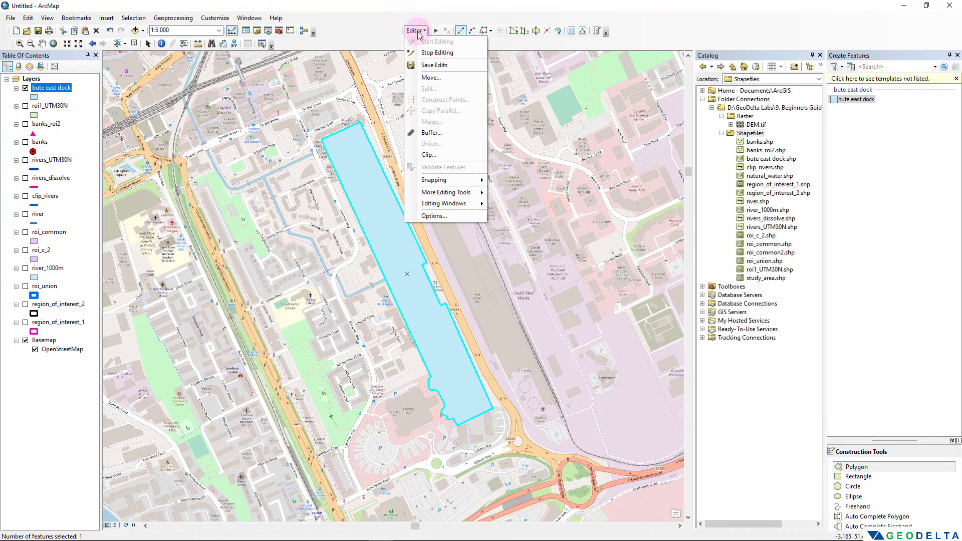
left_click(438, 64)
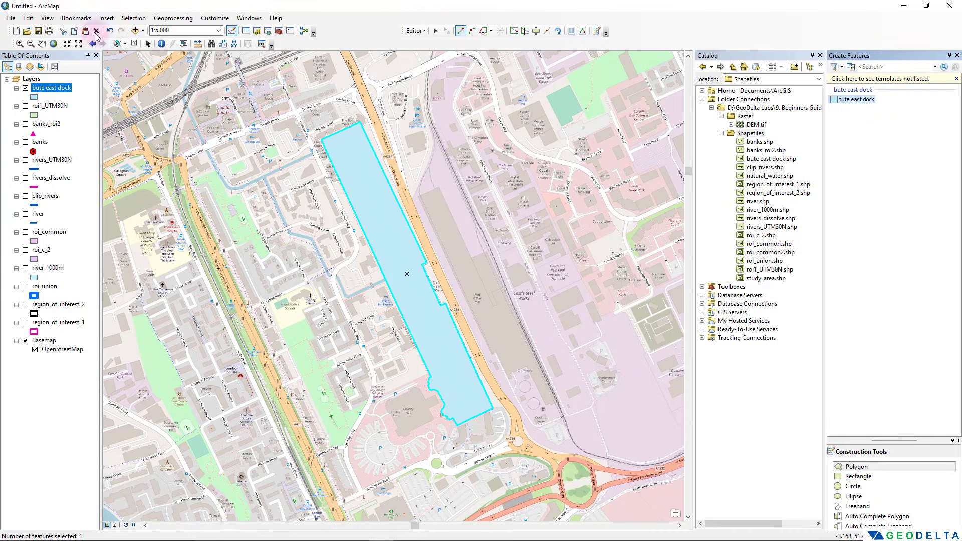
left_click(408, 32)
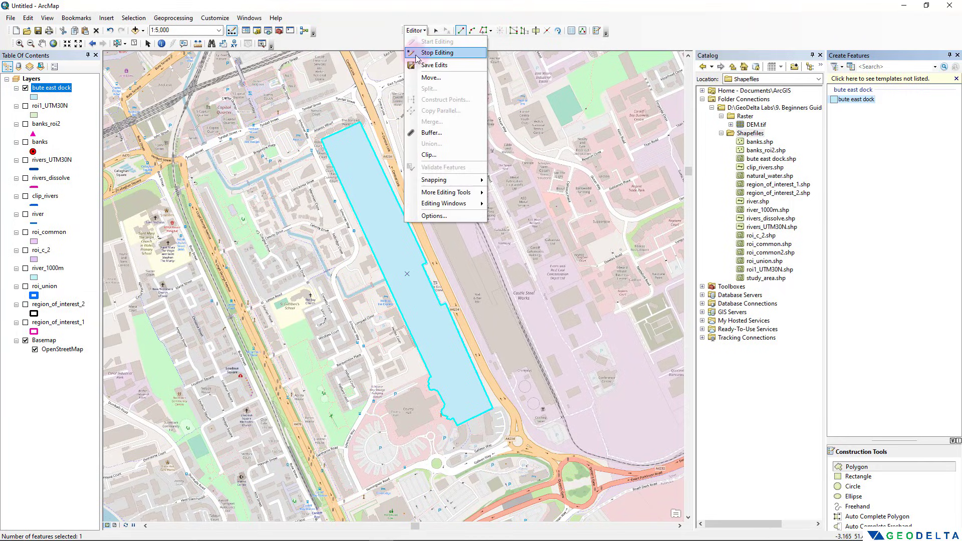
left_click(420, 52)
scroll(421, 242, "down", 2)
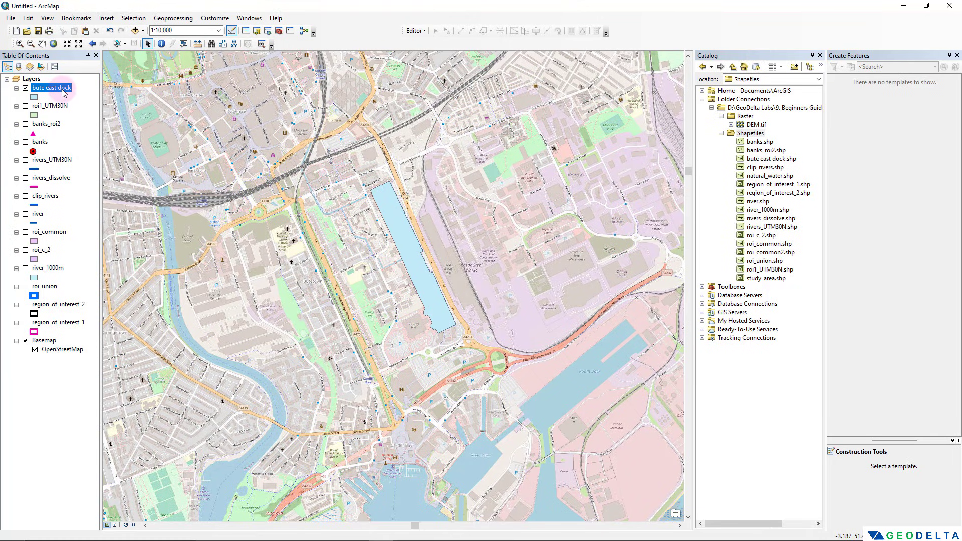
Step: Refresh the Shapefiles folder in the catalog and close the feature creation pane
left_click(750, 133)
right_click(750, 134)
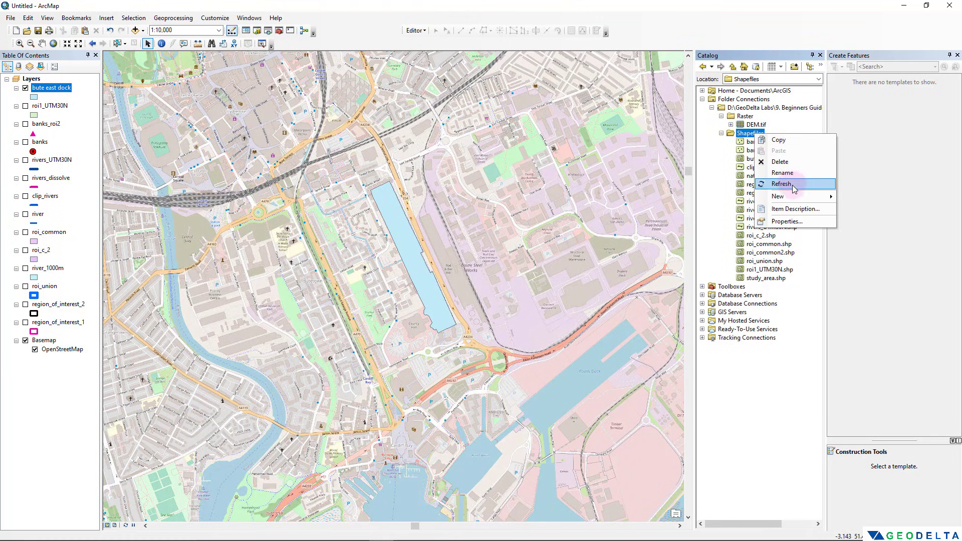
left_click(793, 187)
left_click(772, 159)
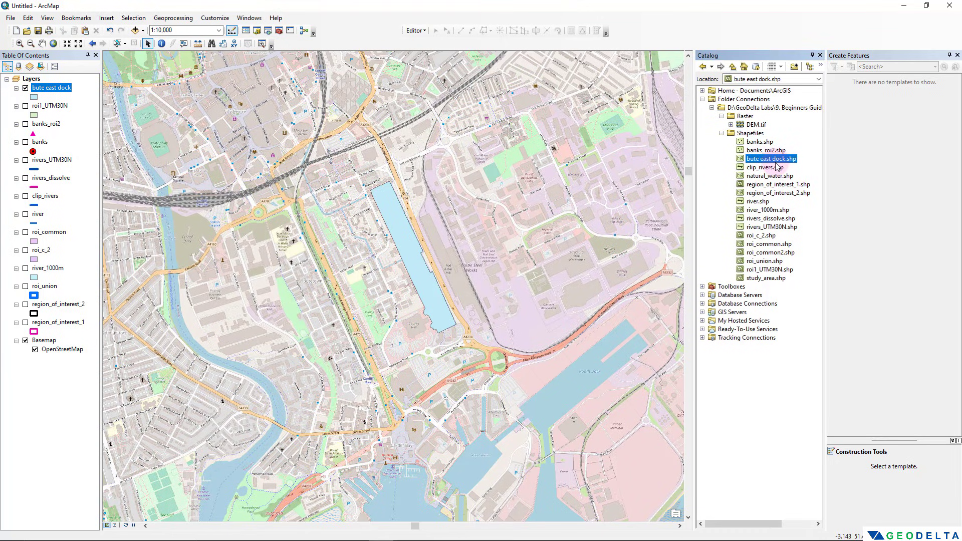
left_click_drag(776, 161, 750, 134)
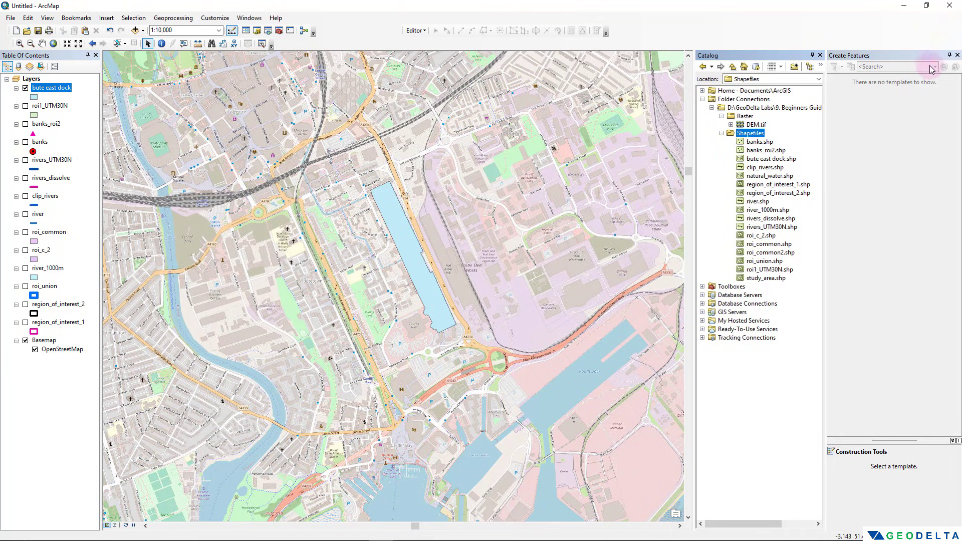
left_click(957, 55)
Step: Open the attribute table of the bute east dock layer and add a Text field called name
right_click(56, 90)
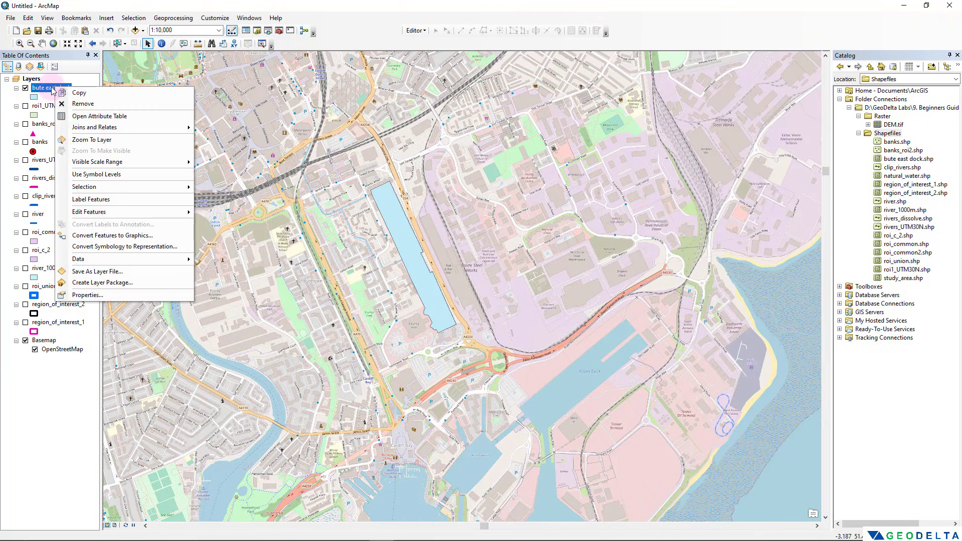
left_click(73, 115)
left_click_drag(219, 336, 299, 360)
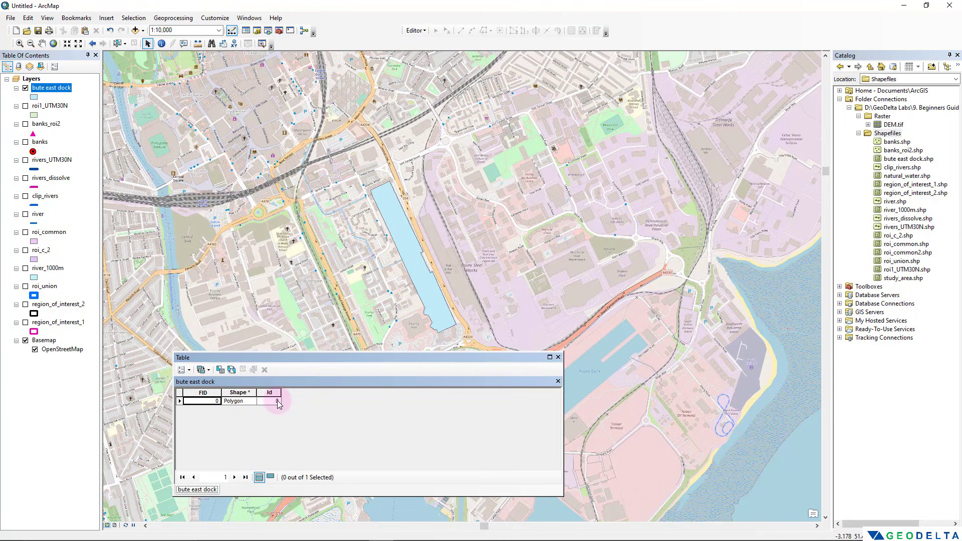
left_click(184, 370)
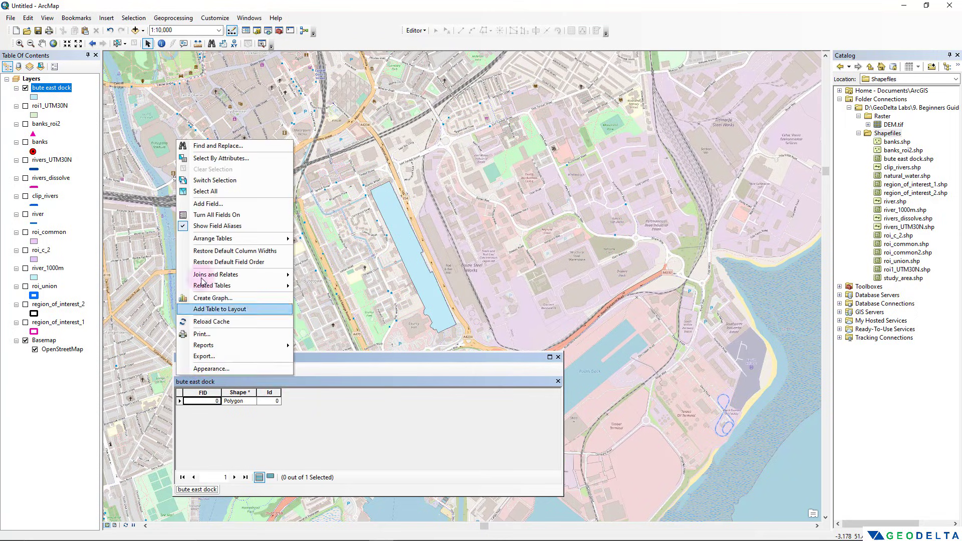
left_click(208, 204)
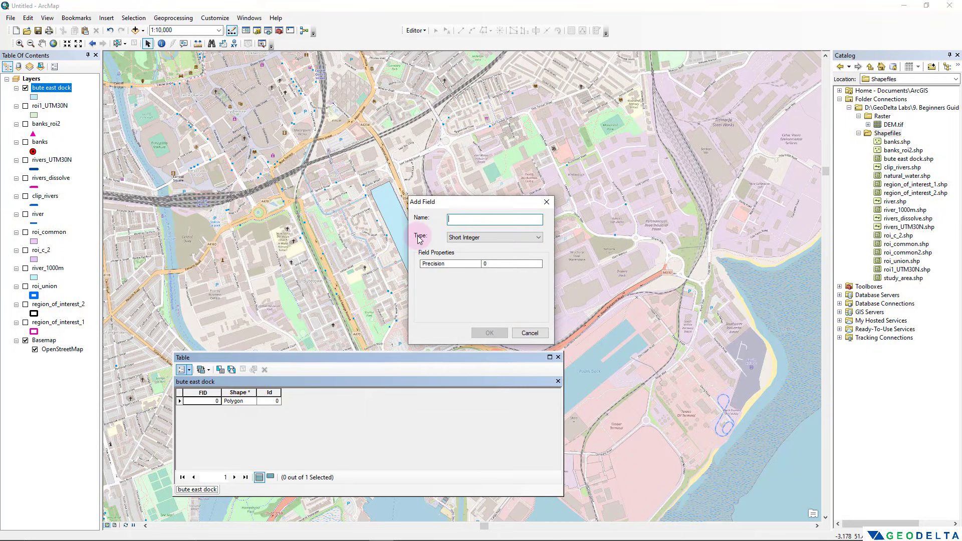
type("name")
left_click(479, 238)
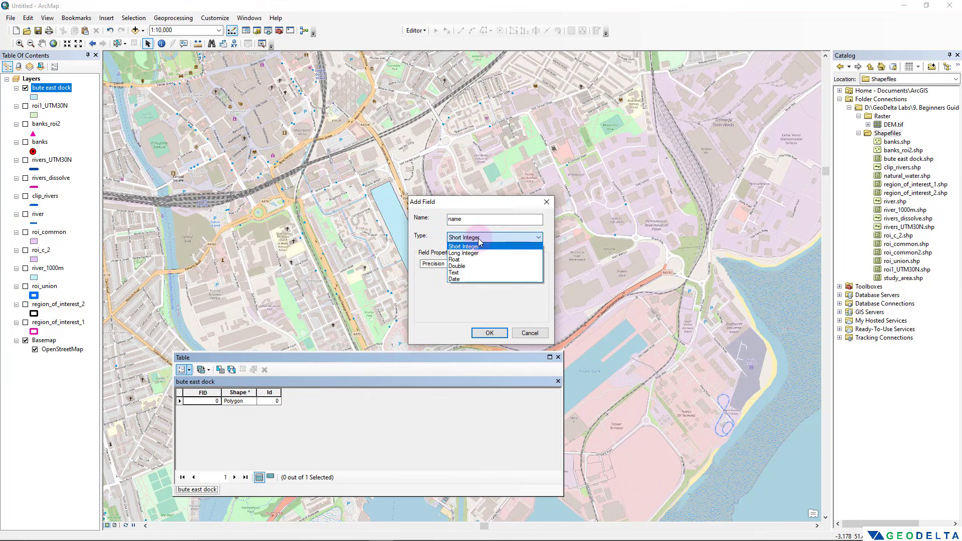
left_click(458, 273)
key("Return")
left_click(339, 402)
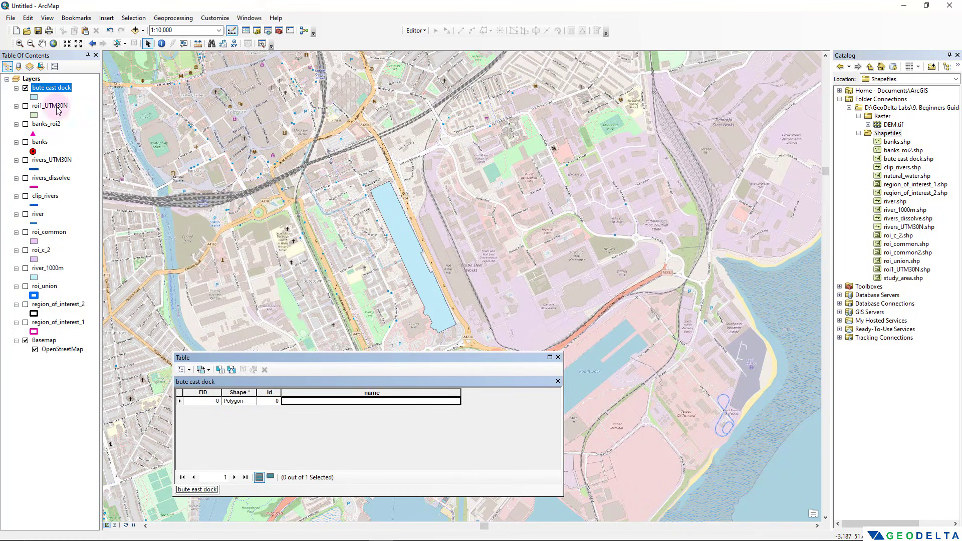
Step: Start editing the bute east dock layer and enter Bute East Dock in the polygon's name field
right_click(57, 89)
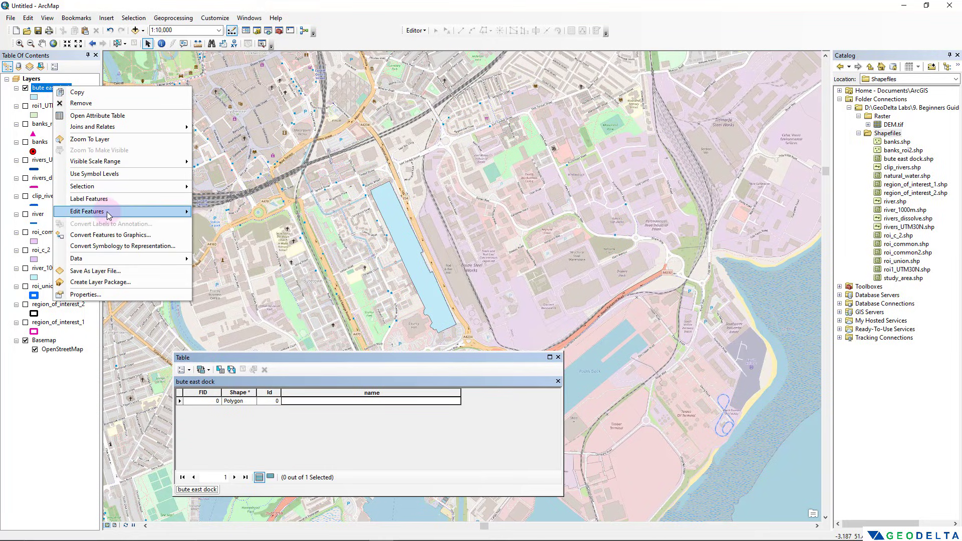
mouse_move(109, 214)
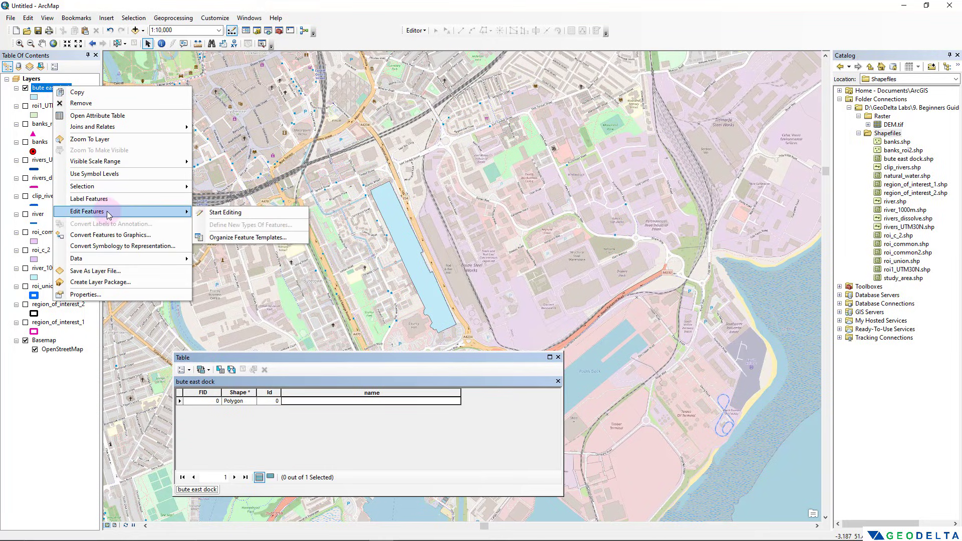
left_click(230, 213)
left_click(535, 318)
left_click(367, 406)
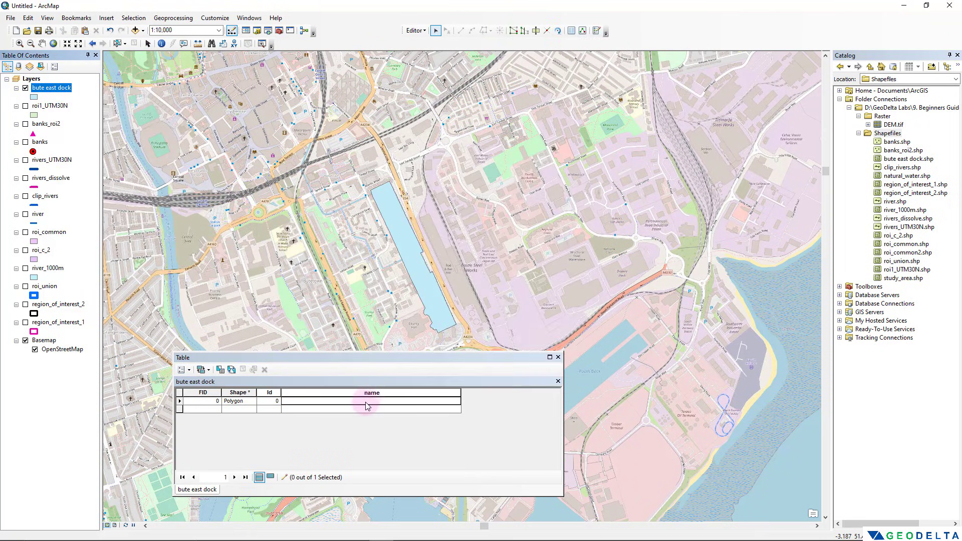
left_click(357, 400)
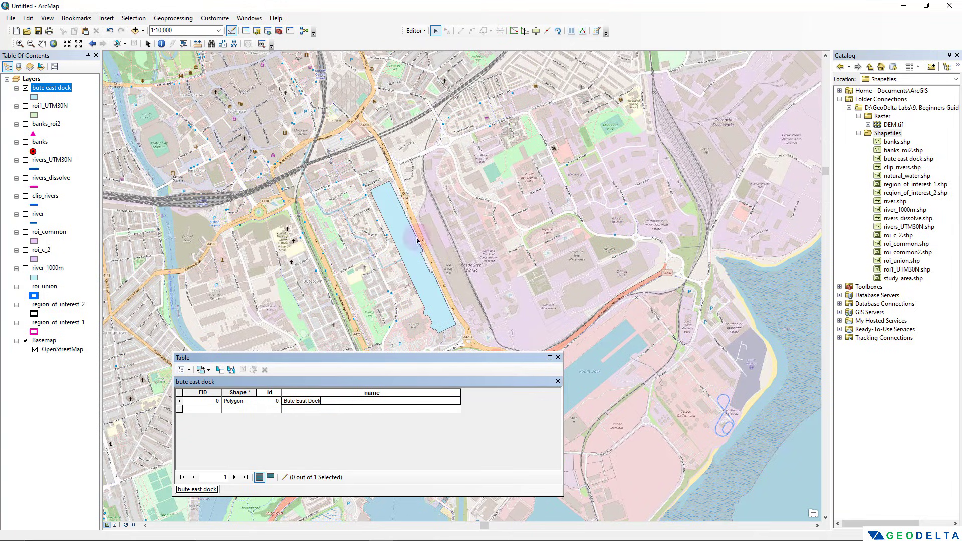
Step: Stop the edit session, save the name edit, and close the attribute table
left_click(415, 30)
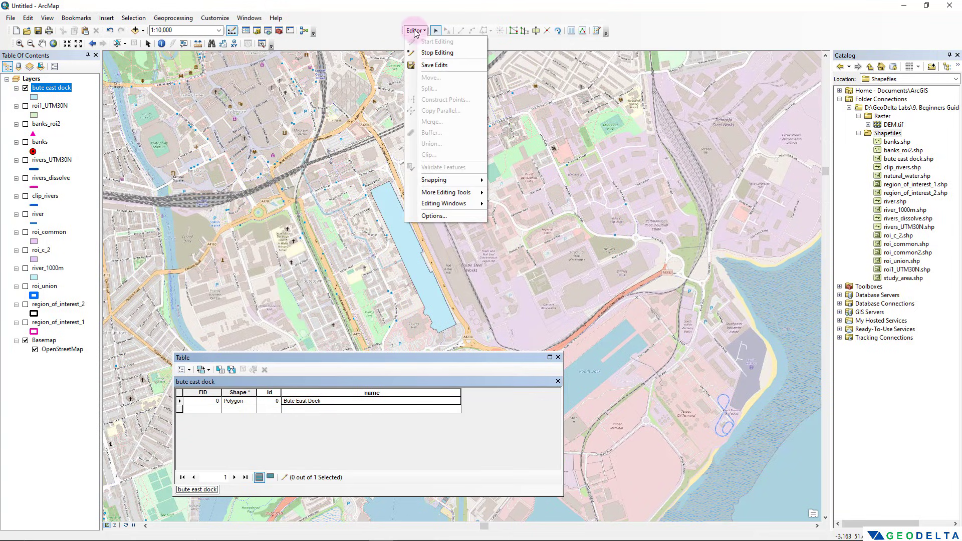
left_click(437, 52)
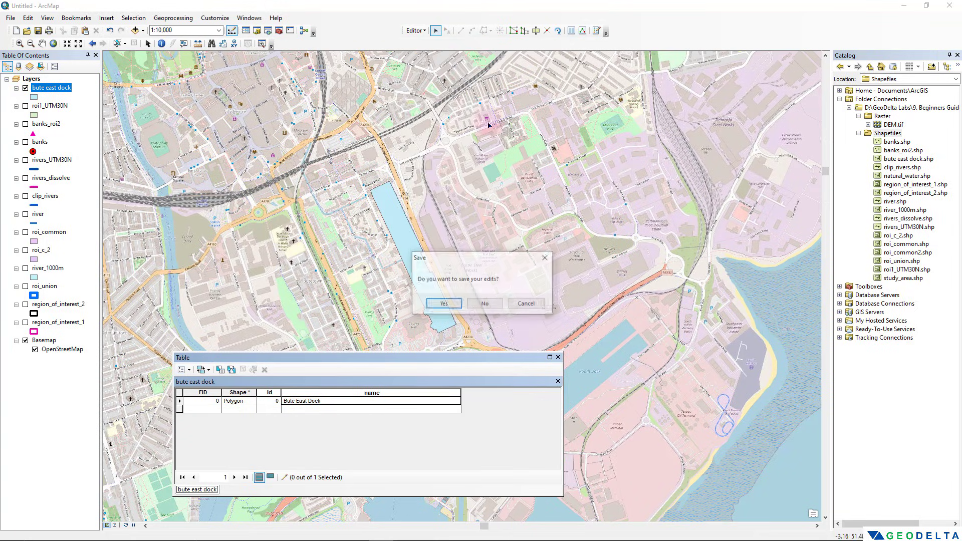
left_click(447, 306)
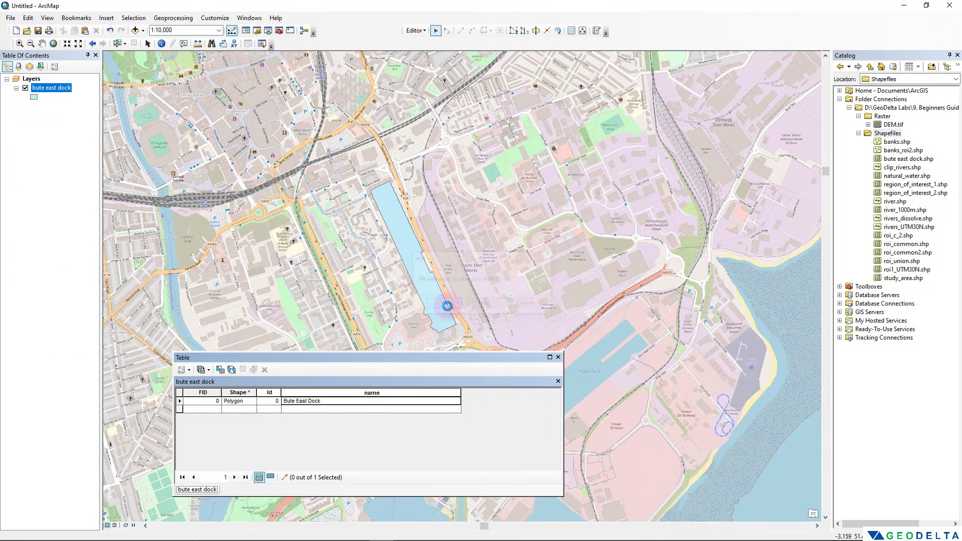
left_click(558, 358)
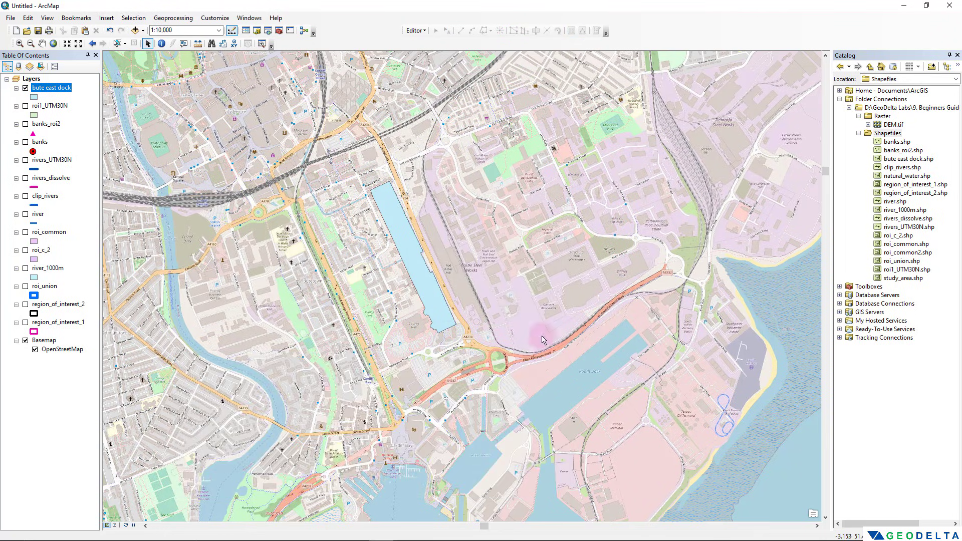
Step: Hide the OpenStreetMap basemap and turn on feature labels in the bute east dock layer properties
left_click(25, 340)
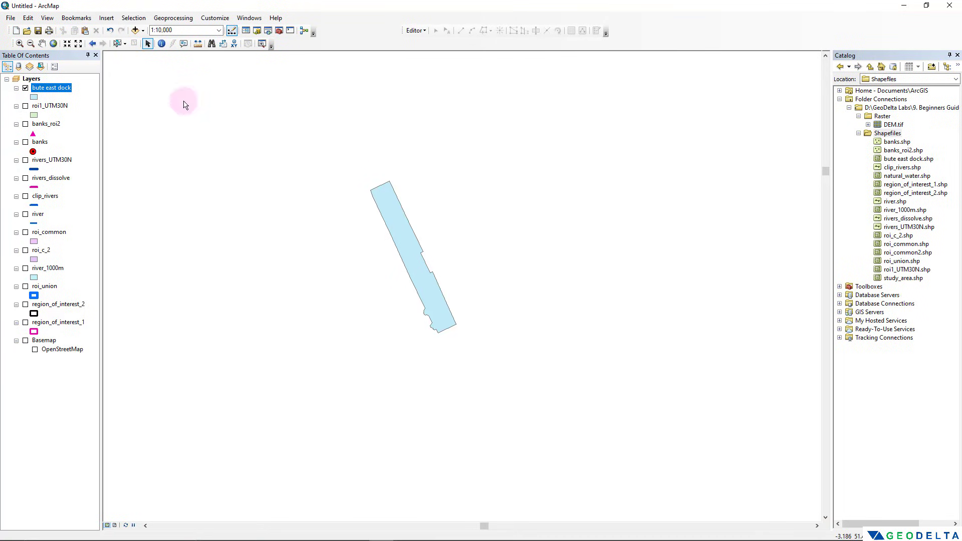
right_click(55, 88)
left_click(113, 299)
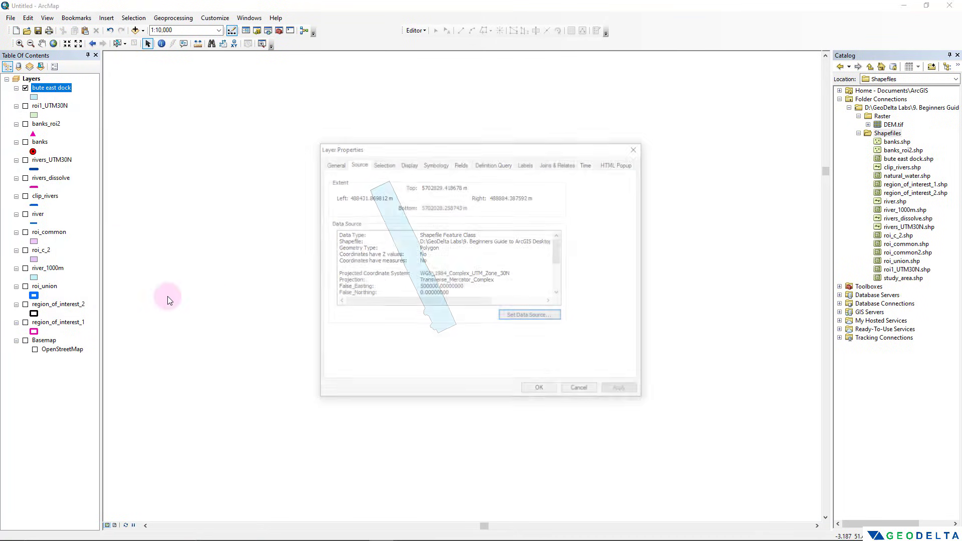
left_click_drag(469, 147, 222, 240)
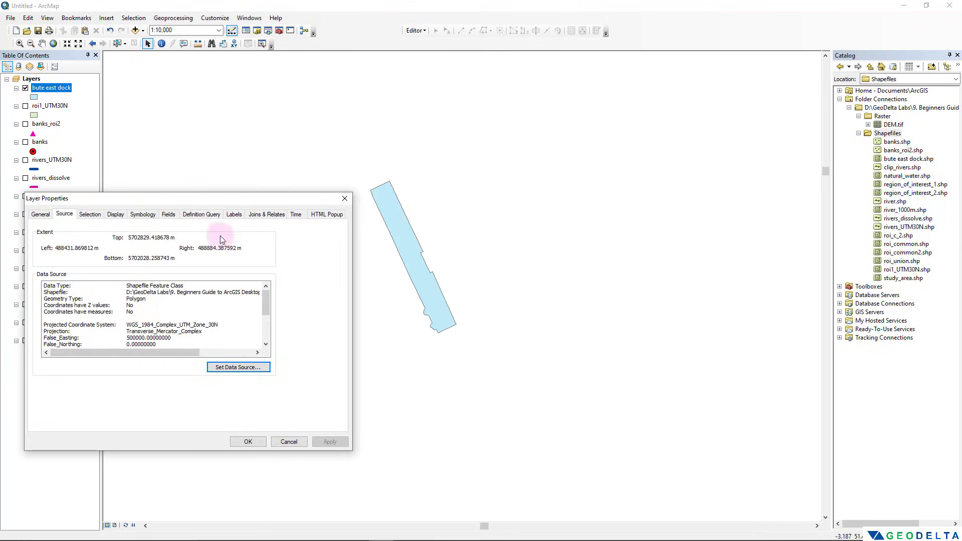
left_click(233, 215)
left_click(39, 227)
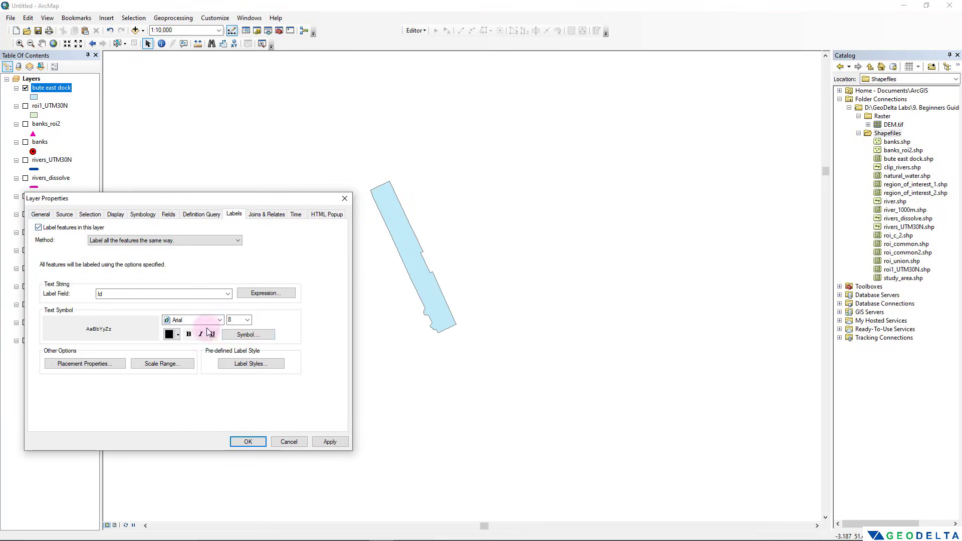
Step: Set the dock's label field to name, make the label text bold, and apply the label settings
left_click(228, 295)
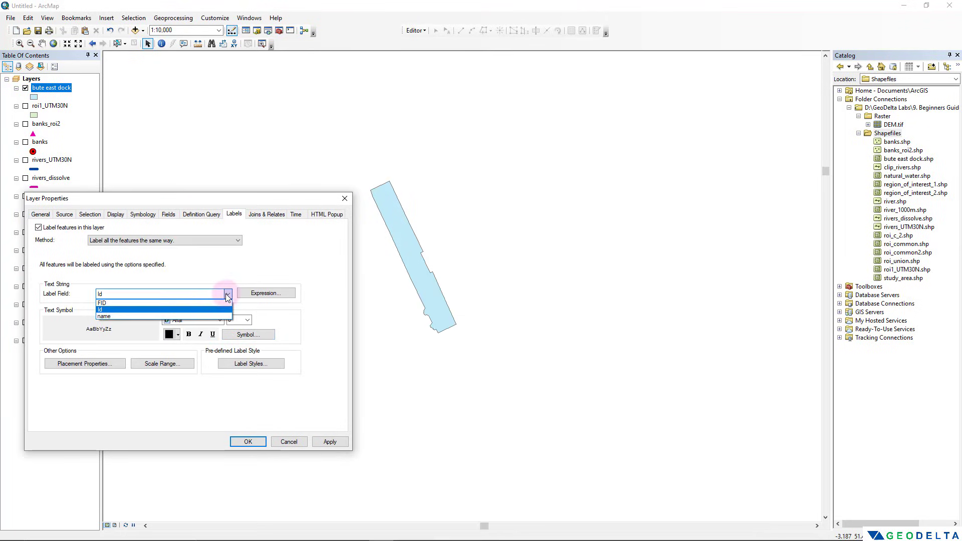
left_click(109, 317)
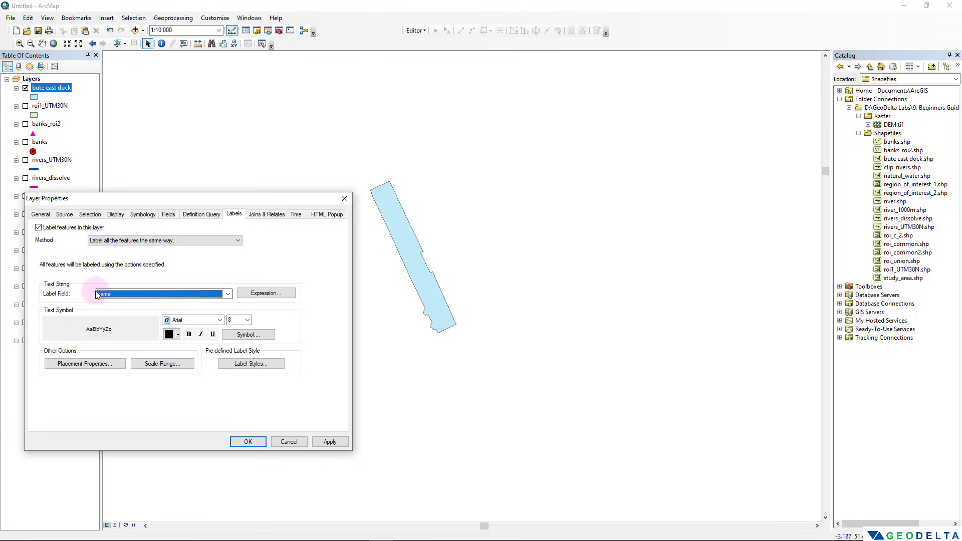
left_click(188, 334)
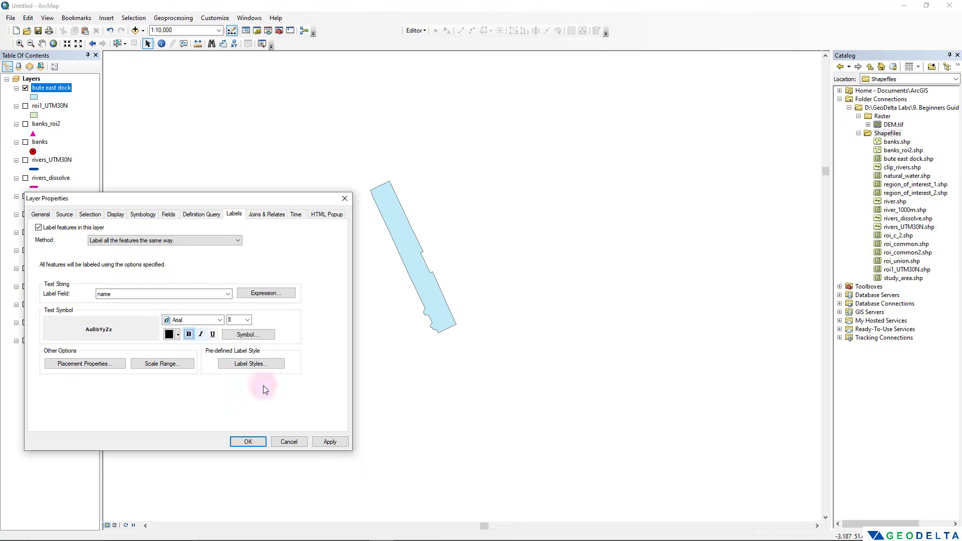
left_click(326, 442)
left_click(248, 441)
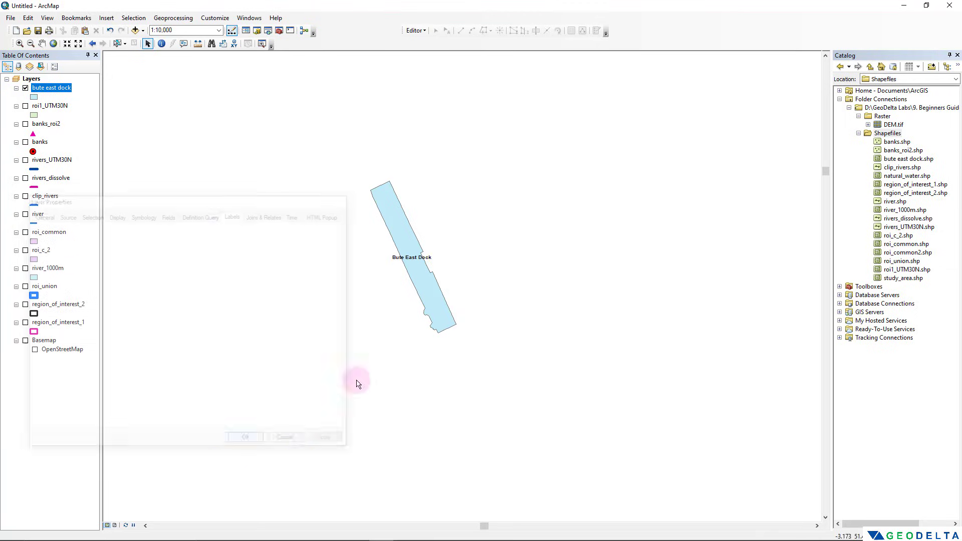
Step: Turn the OpenStreetMap basemap back on and locate the industrial buildings around Hadfield Road, south of Leckwith Droves Allotments
scroll(427, 283, "down", 2)
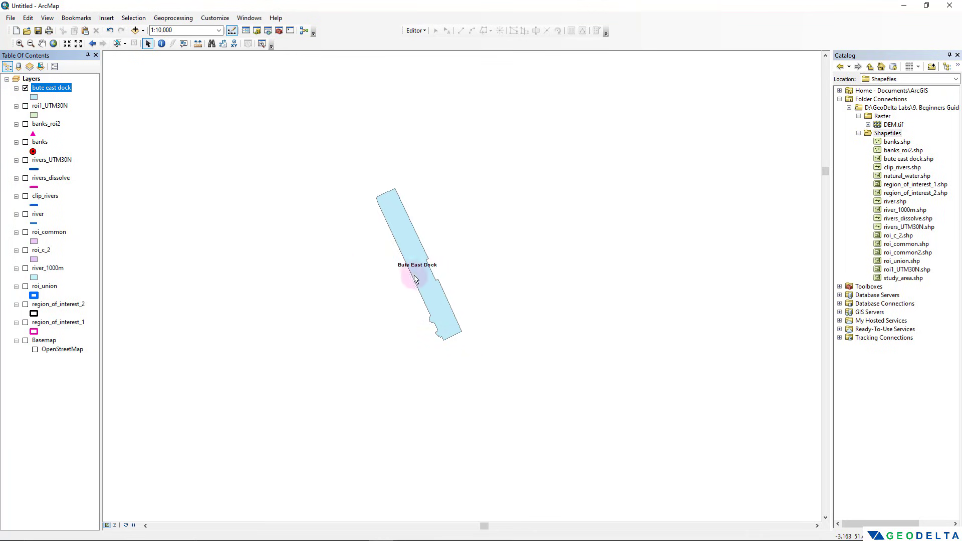
left_click(25, 340)
left_click(35, 349)
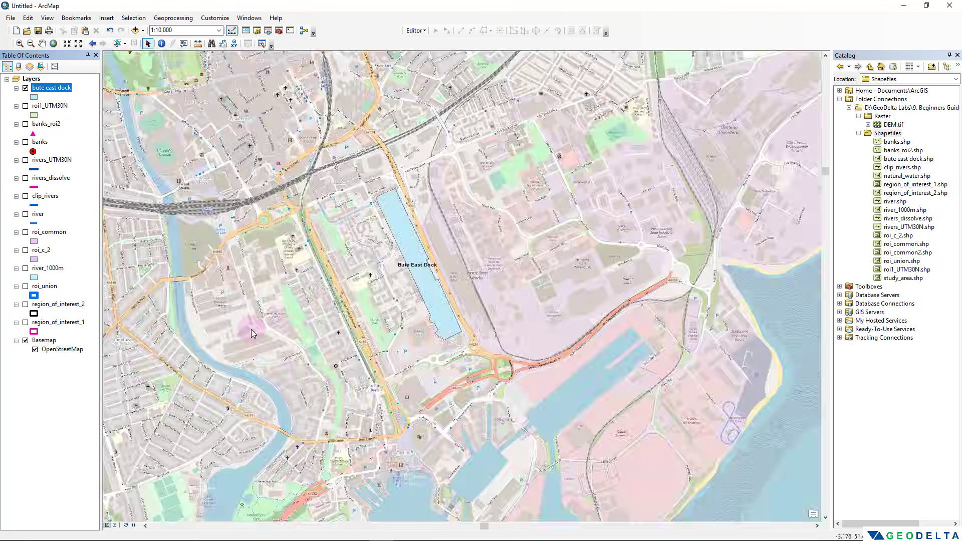
scroll(443, 319, "up", 1)
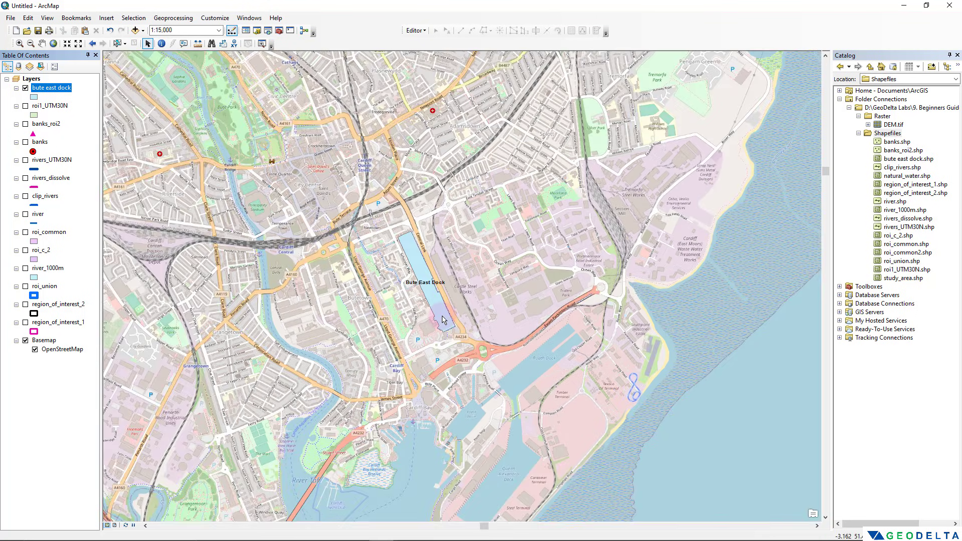
left_click_drag(383, 284, 601, 264)
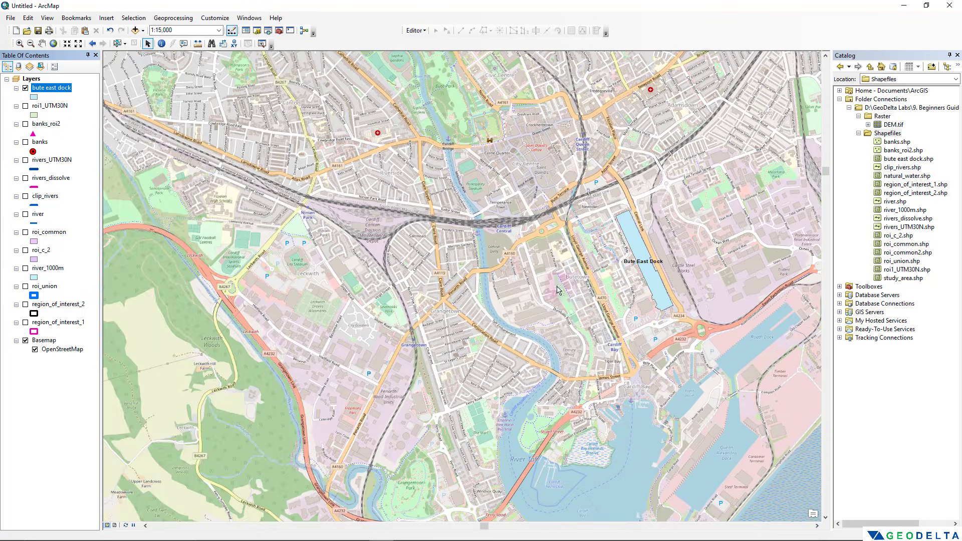
left_click_drag(384, 271, 444, 340)
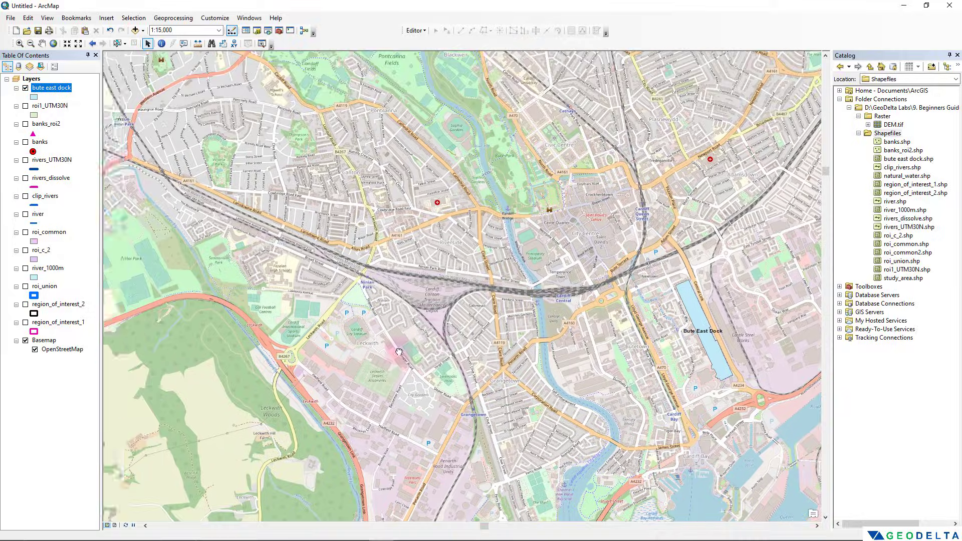
scroll(399, 352, "up", 3)
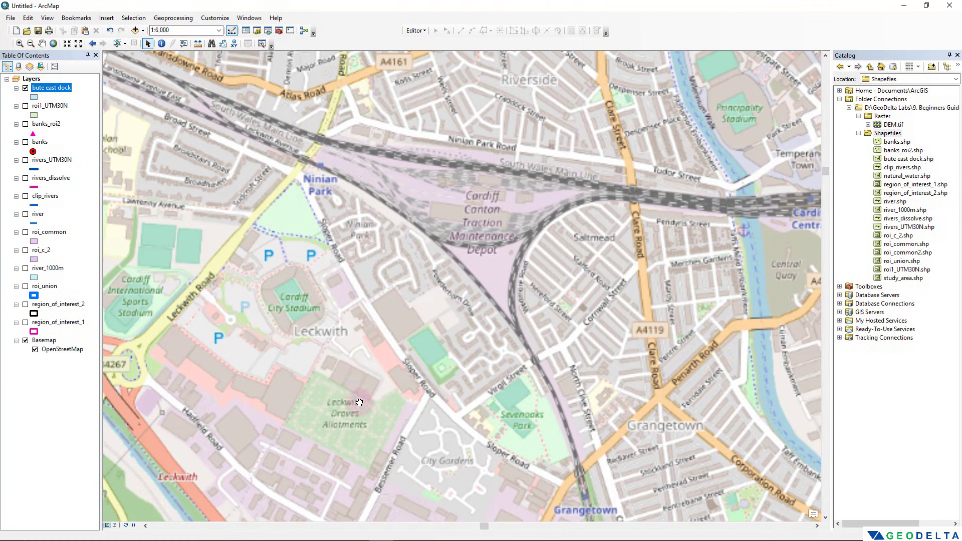
scroll(359, 402, "up", 1)
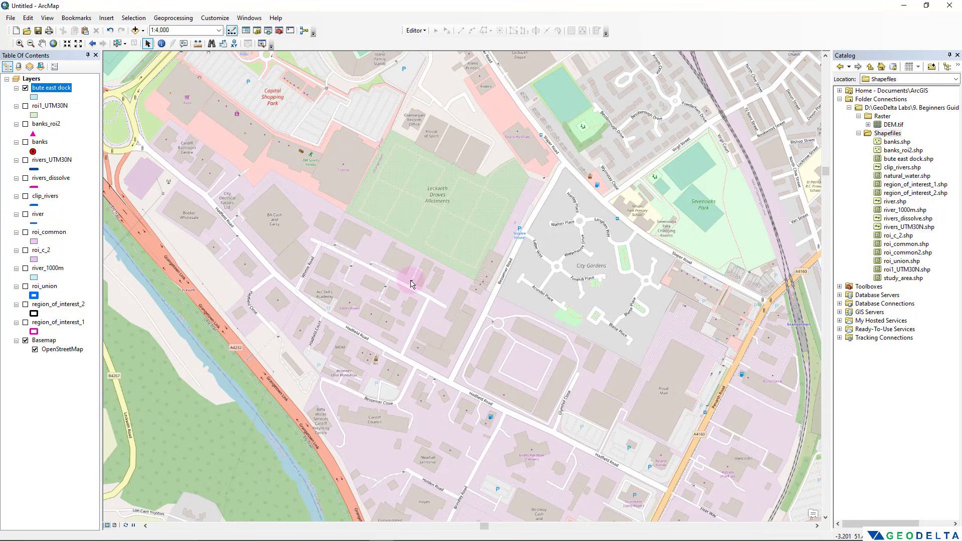
Step: Start a new shapefile in the Shapefiles folder, name it Buildings, and set its feature type to Polygon
left_click(893, 140)
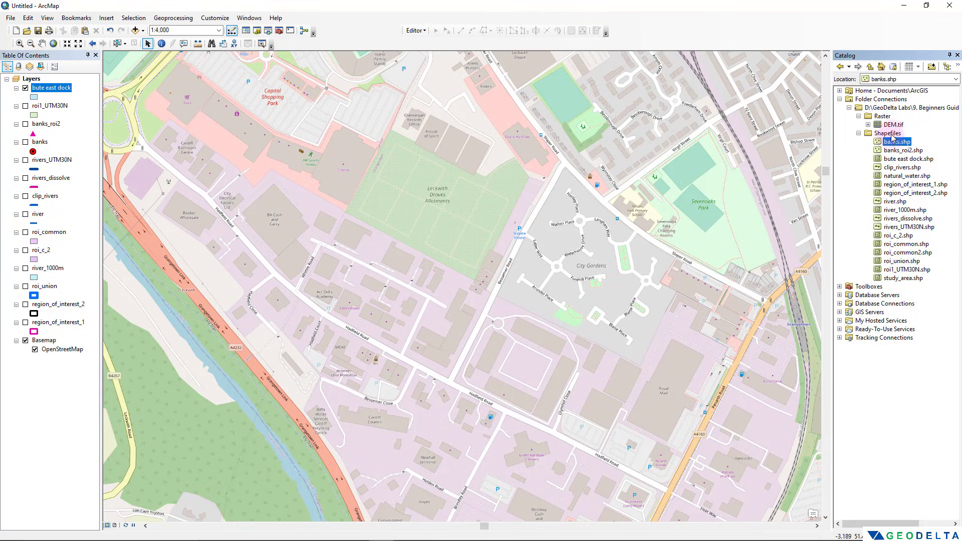
right_click(890, 134)
mouse_move(914, 198)
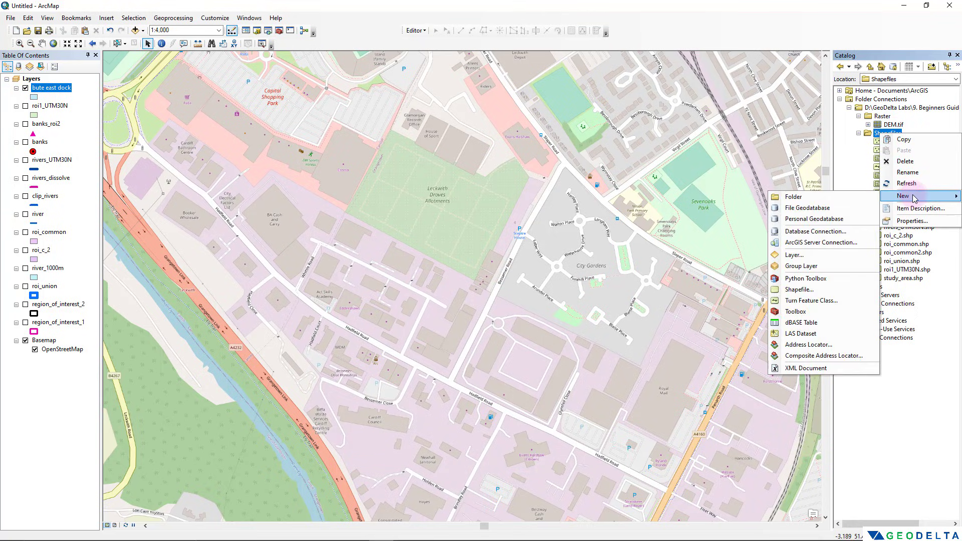
left_click(798, 289)
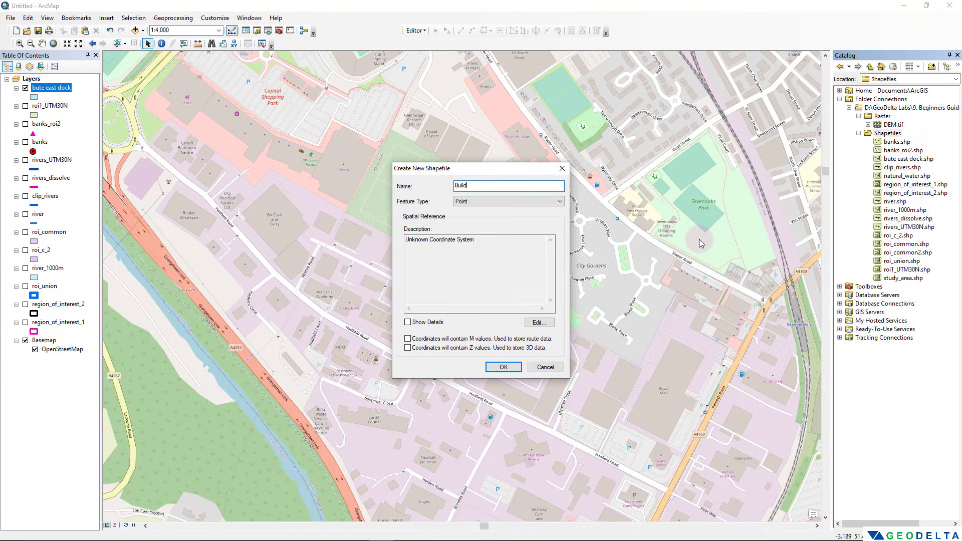
left_click(508, 201)
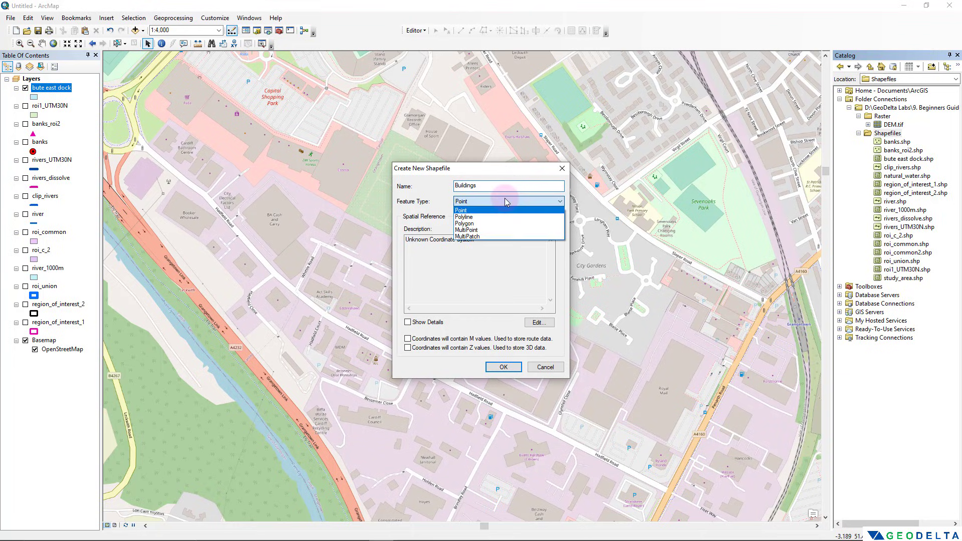
left_click(485, 225)
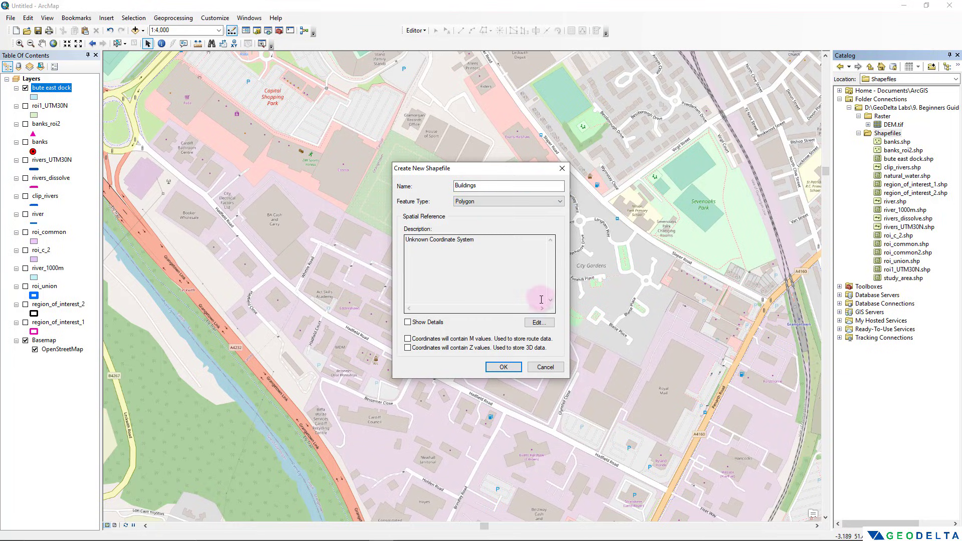
Step: Assign the projected coordinate system WGS 1984 Complex UTM Zone 30N to the Buildings shapefile and create it
left_click(538, 323)
double_click(445, 205)
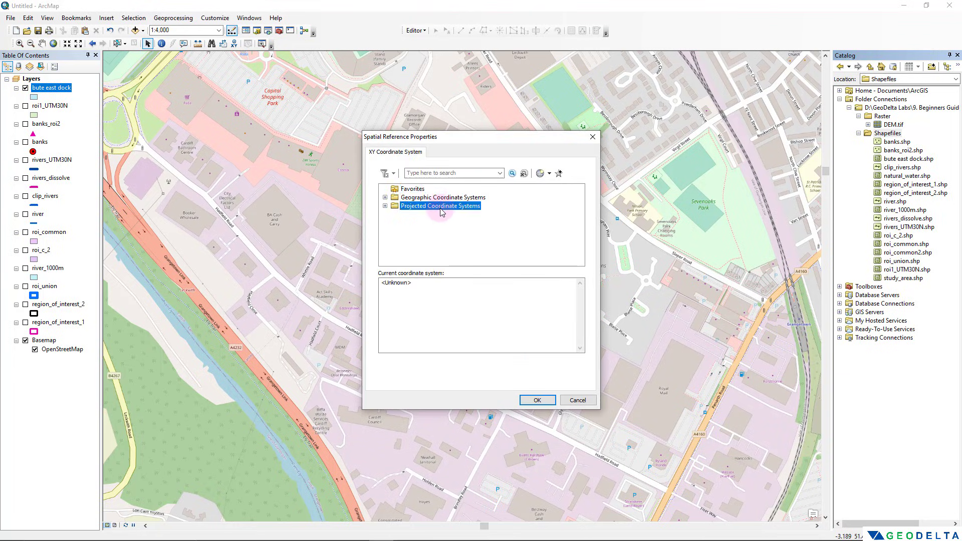
scroll(426, 230, "down", 5)
double_click(419, 241)
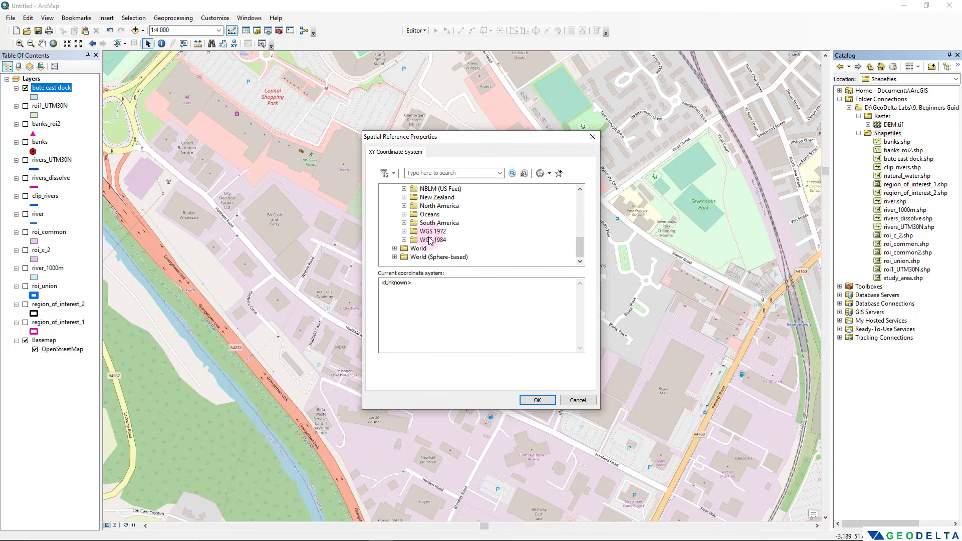
double_click(433, 241)
double_click(444, 232)
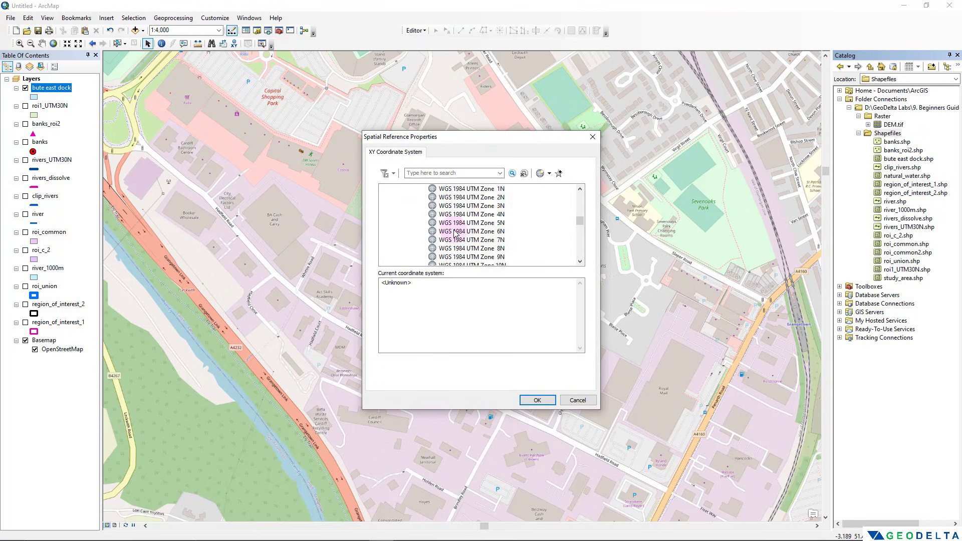
scroll(511, 243, "up", 2)
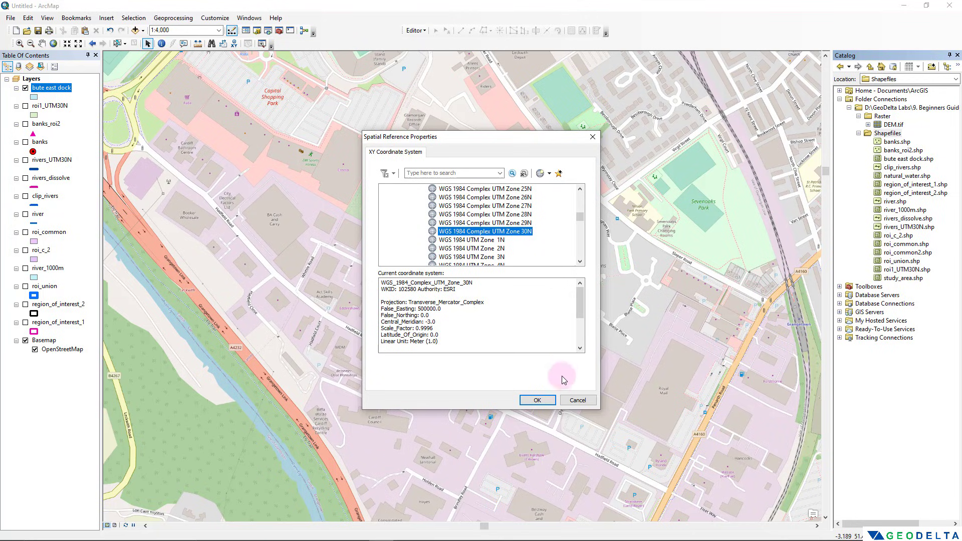
left_click(538, 400)
left_click(503, 367)
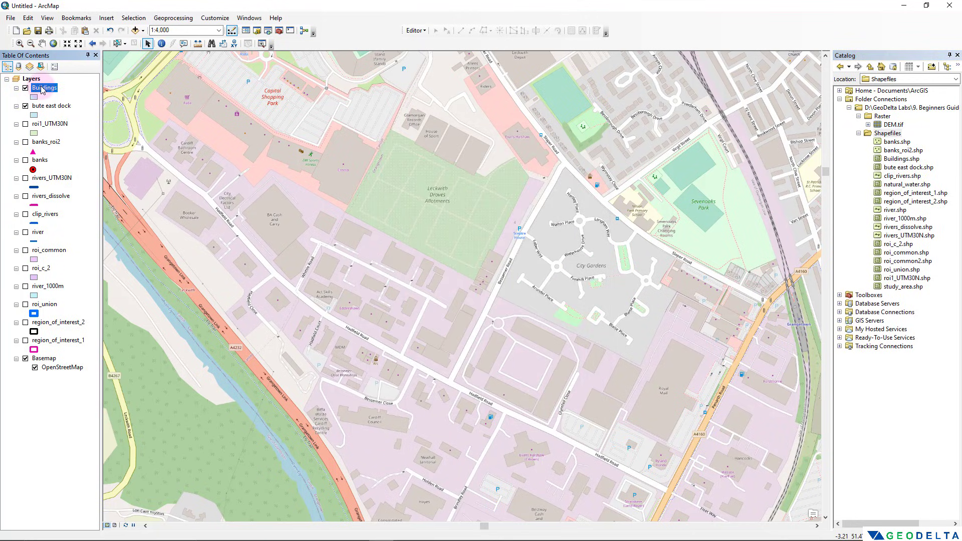
Step: Start an edit session on the Buildings layer, continuing past the spatial reference warnings
right_click(42, 89)
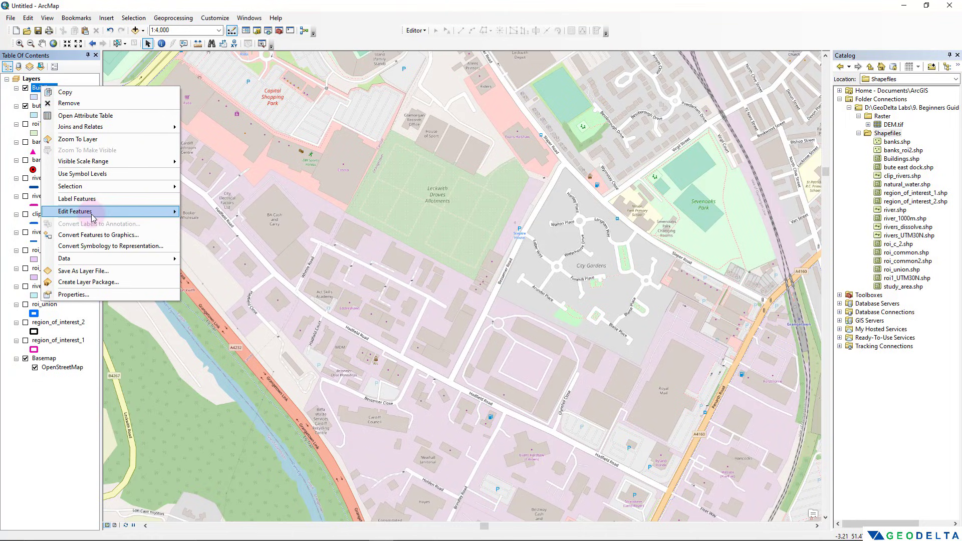
mouse_move(92, 217)
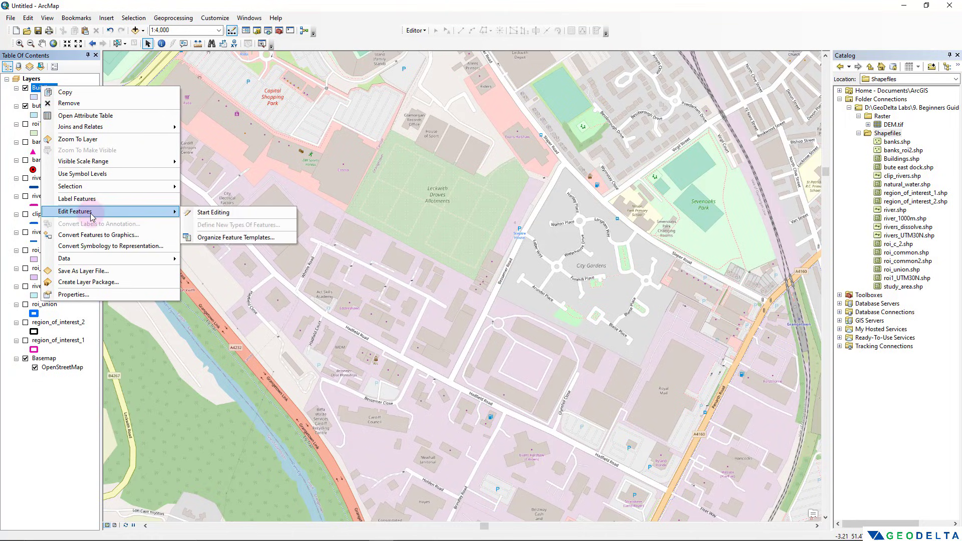
left_click(215, 215)
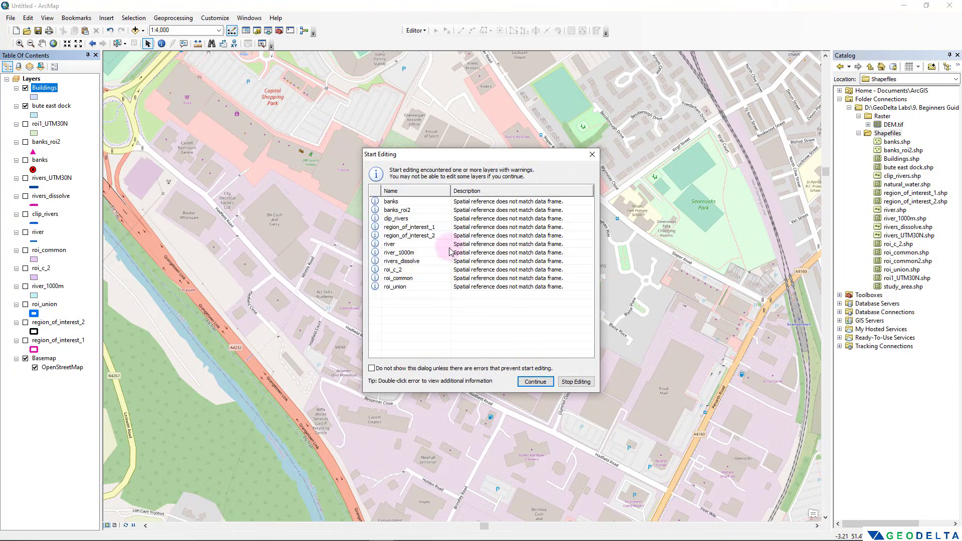
left_click(535, 381)
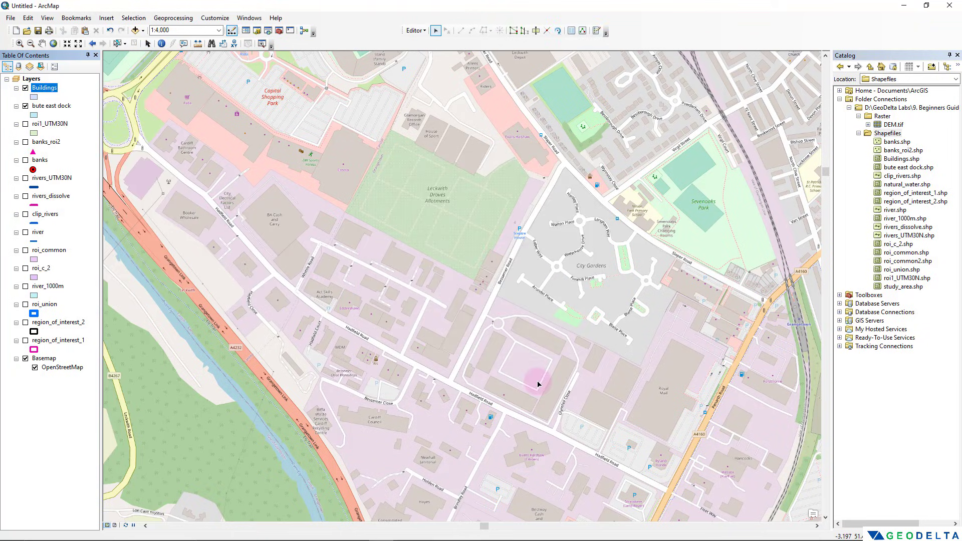
Step: Show the feature creation templates, close the Catalog, and choose the Buildings template with the Polygon construction tool
left_click(597, 32)
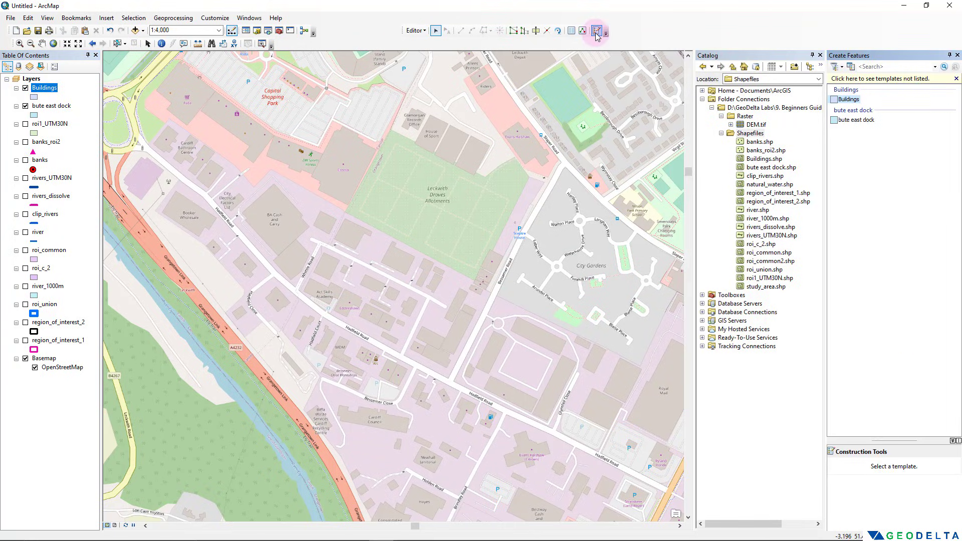
left_click(820, 55)
left_click(849, 100)
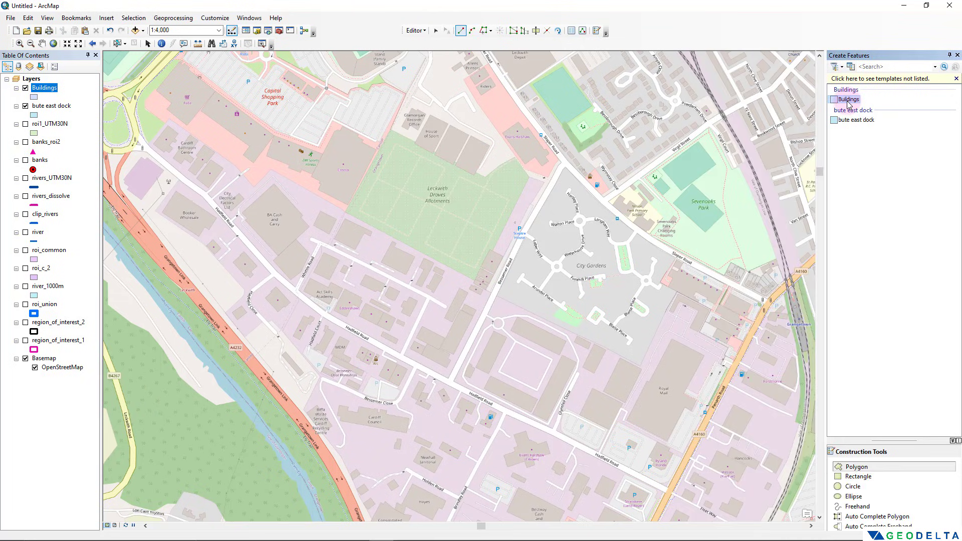
left_click(863, 467)
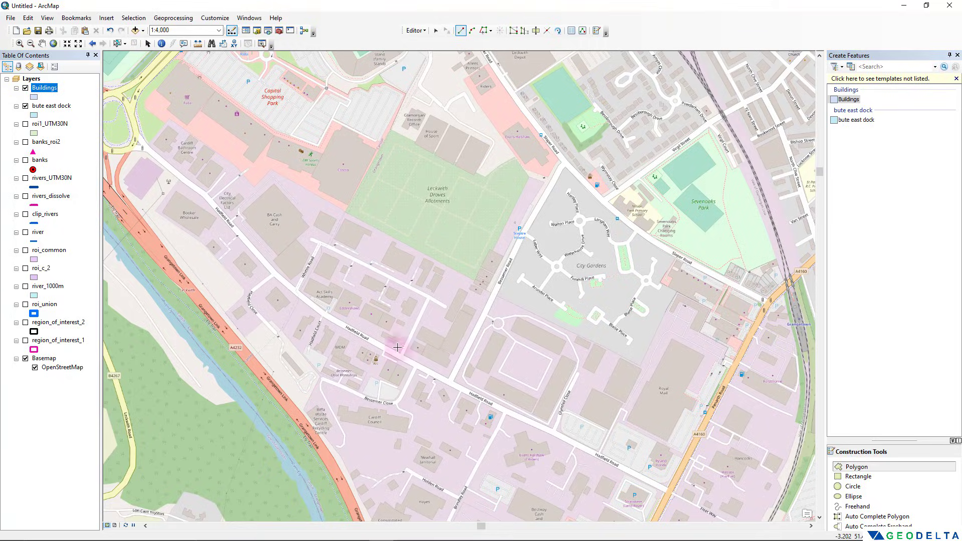
Step: Trace the stepped outline of the Act Skills Academy building beside Hadfield Road as a polygon with a perimeter of about 228 m
scroll(384, 313, "down", 2)
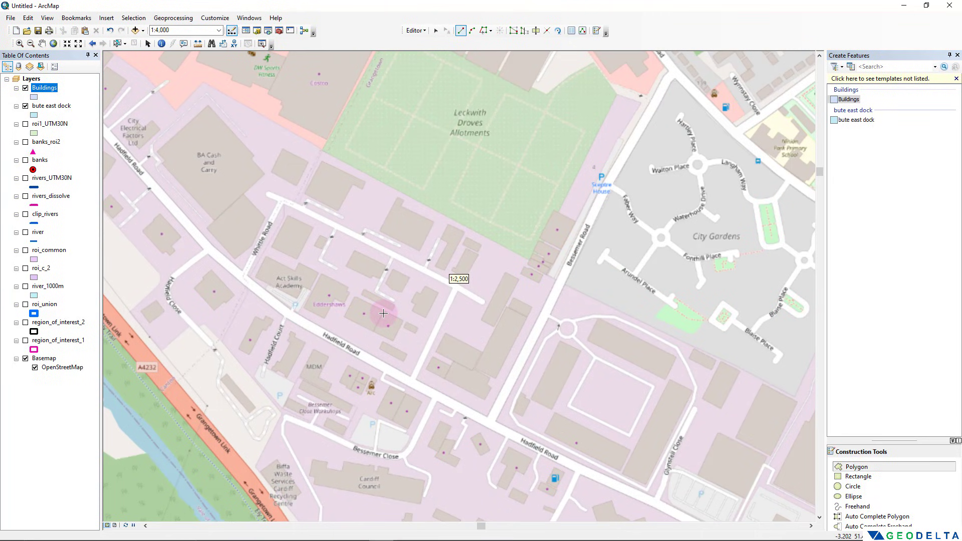
scroll(384, 313, "down", 1)
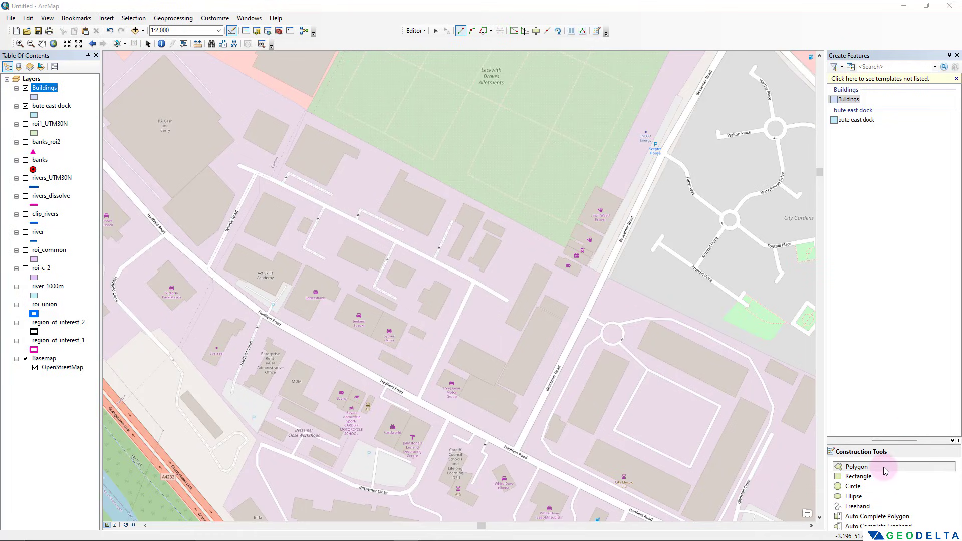
left_click(282, 282)
left_click(275, 295)
left_click(223, 269)
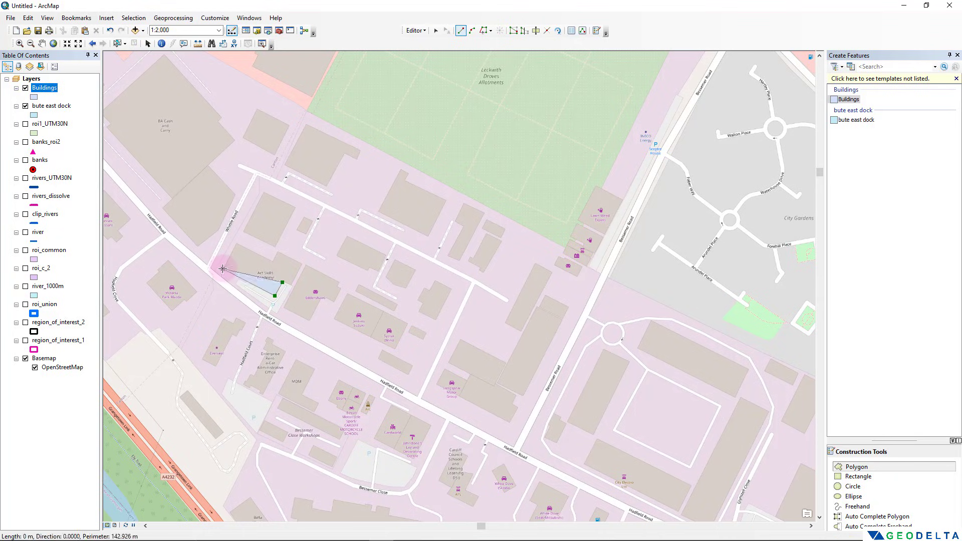
left_click(237, 243)
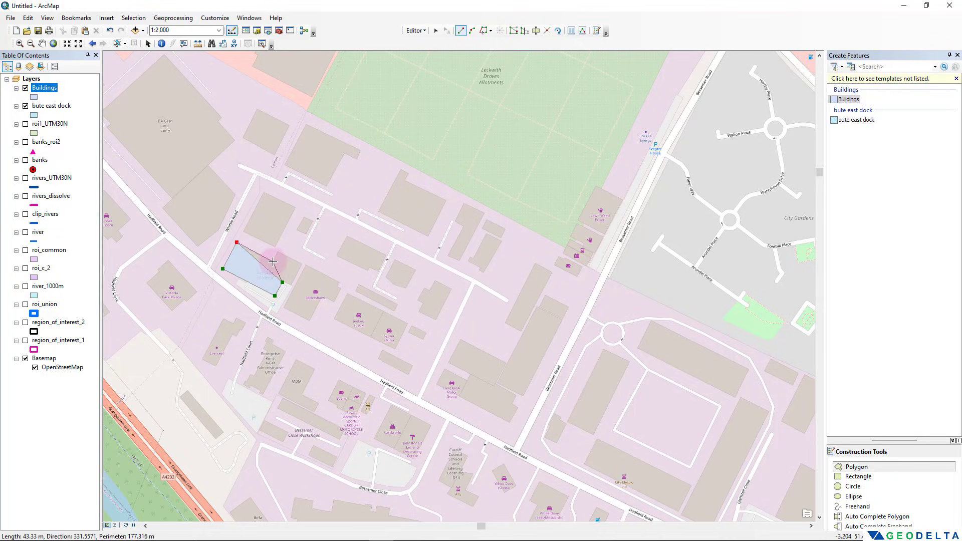
left_click(273, 262)
left_click(278, 250)
left_click(301, 263)
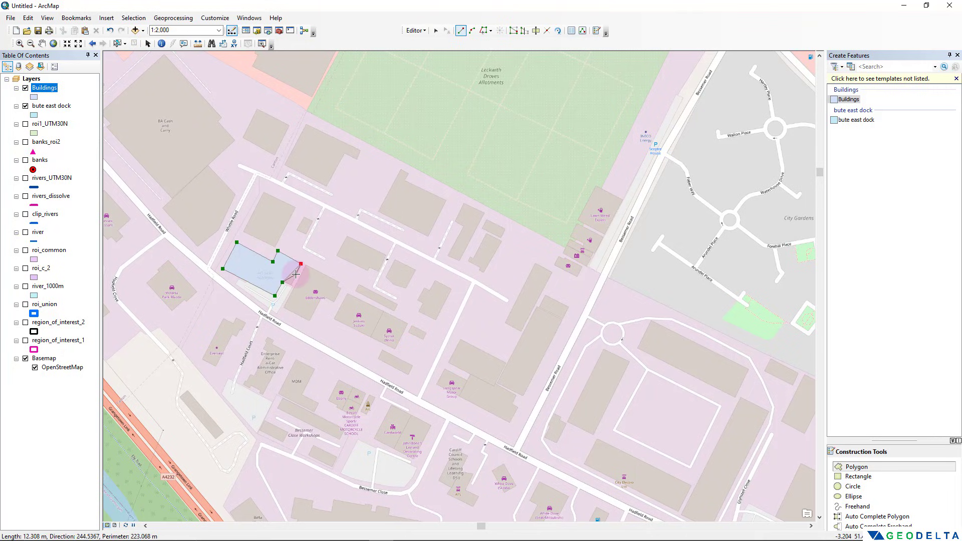
left_click(291, 284)
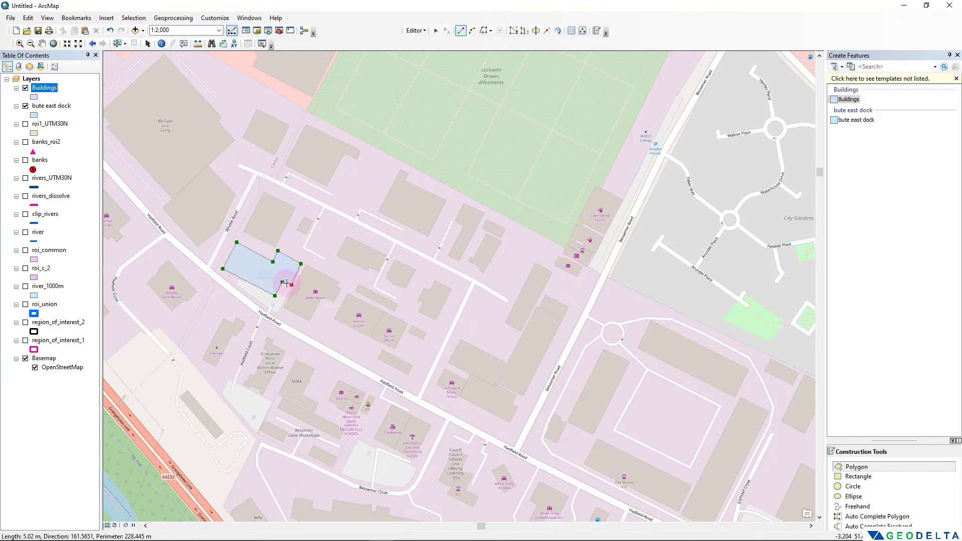
double_click(287, 283)
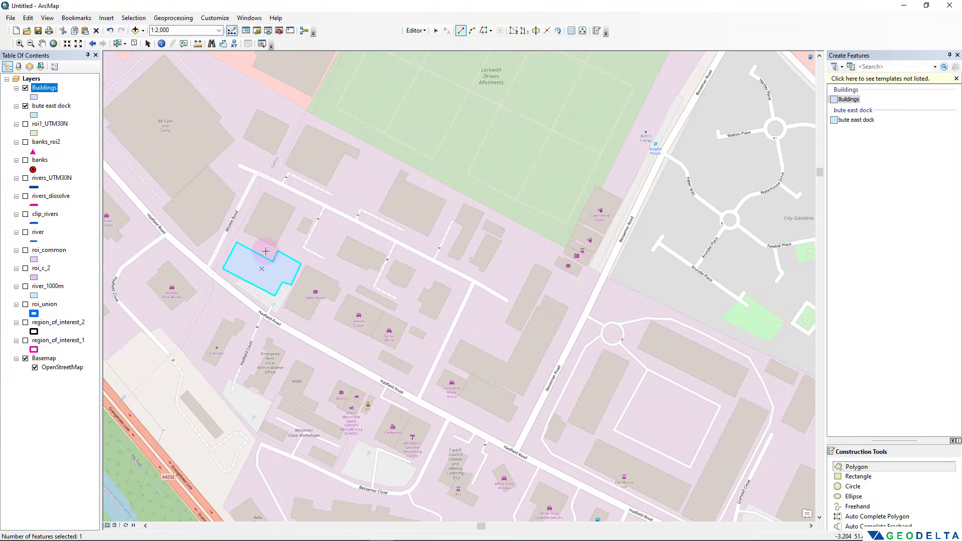
Step: Trace the four-sided building just north of Act Skills Academy, beside Whittle Road, as a polygon with a perimeter of about 163 m
left_click(244, 232)
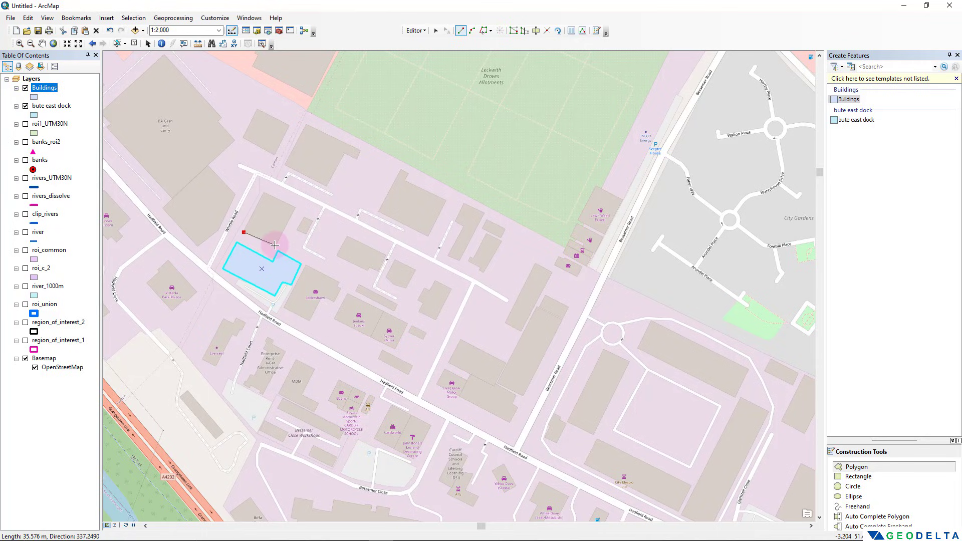
left_click(274, 245)
left_click(296, 207)
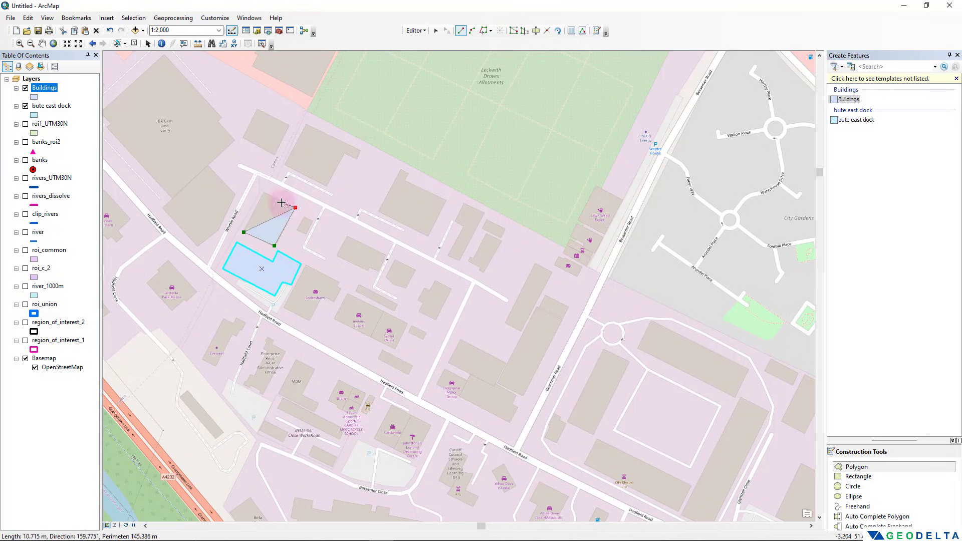
left_click(265, 194)
double_click(254, 216)
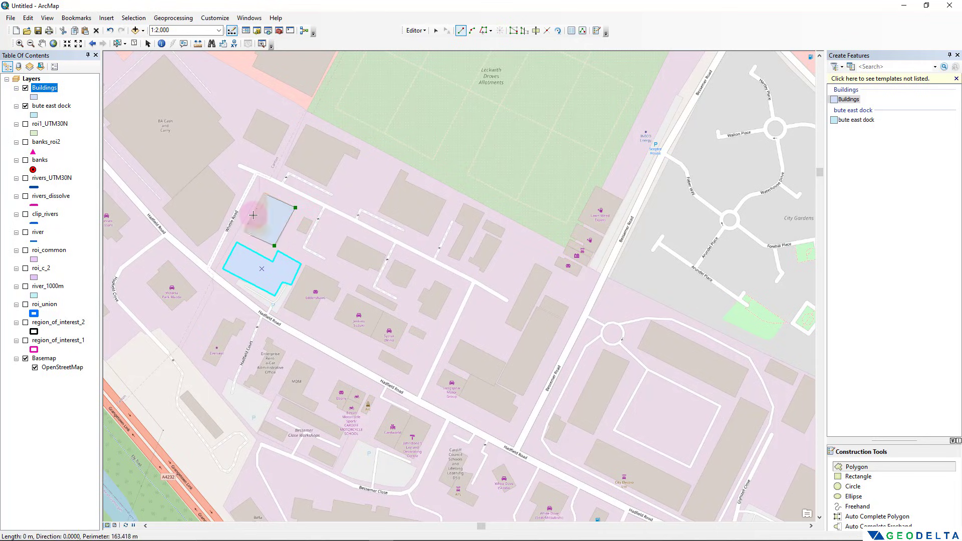
Step: Open the Buildings attribute table, then move and narrow it so the buildings being digitized stay uncovered
right_click(39, 89)
left_click(66, 114)
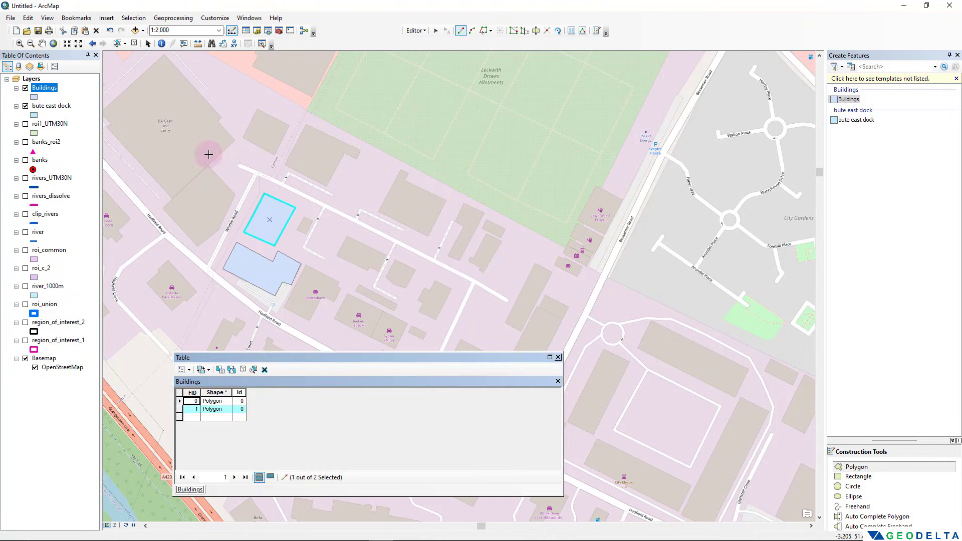
left_click_drag(260, 358, 592, 168)
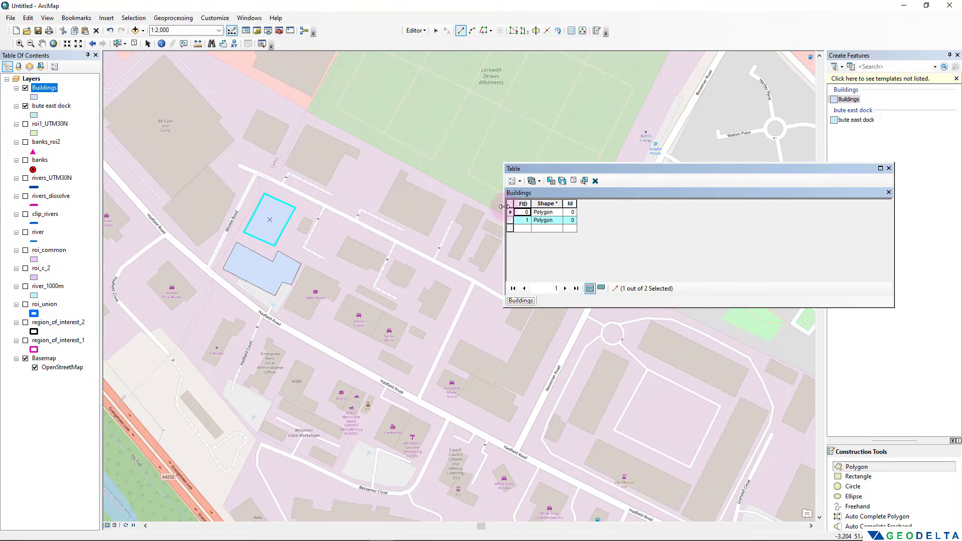
left_click_drag(506, 205, 689, 205)
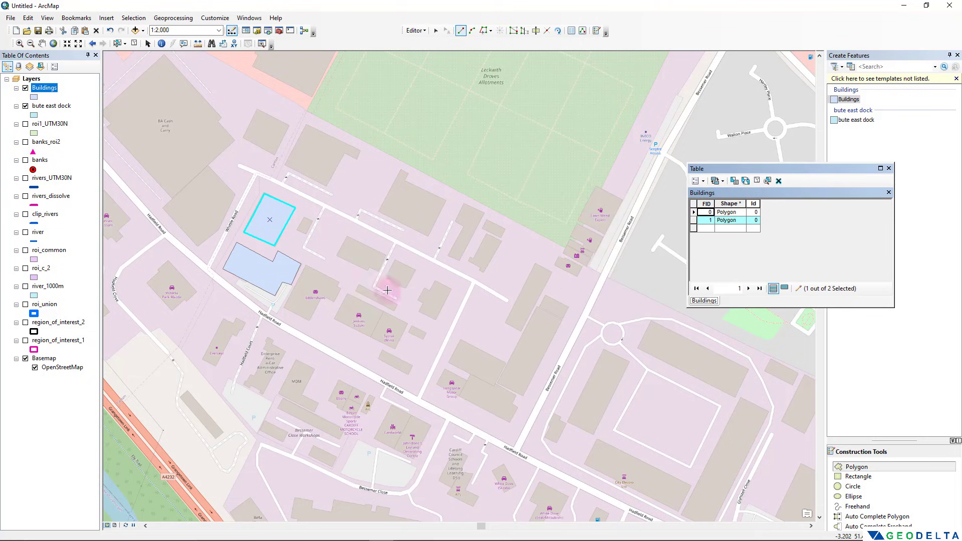
Step: Trace the small notched building northeast of Act Skills Academy and the larger building bordering Leckwith Droves Allotments as separate Buildings polygons
left_click(347, 237)
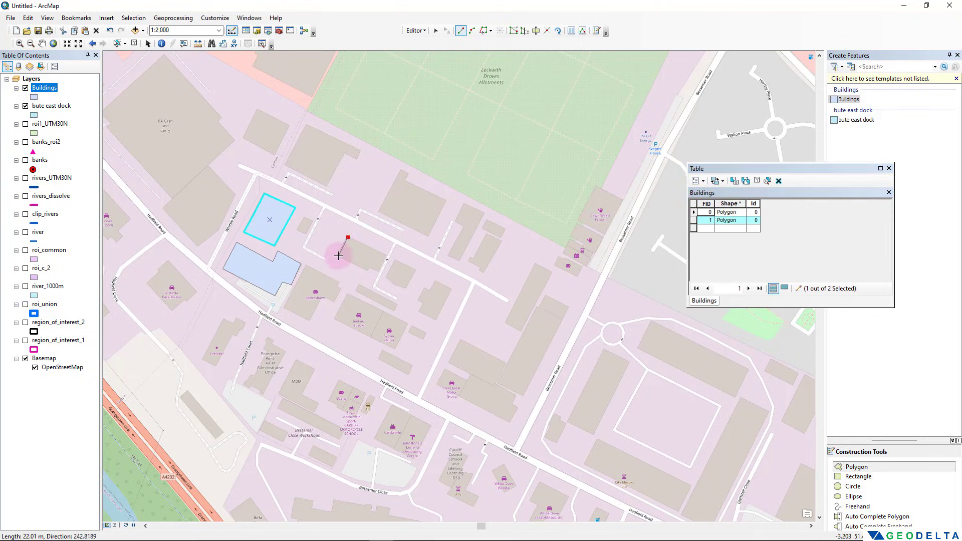
left_click(336, 255)
left_click(369, 272)
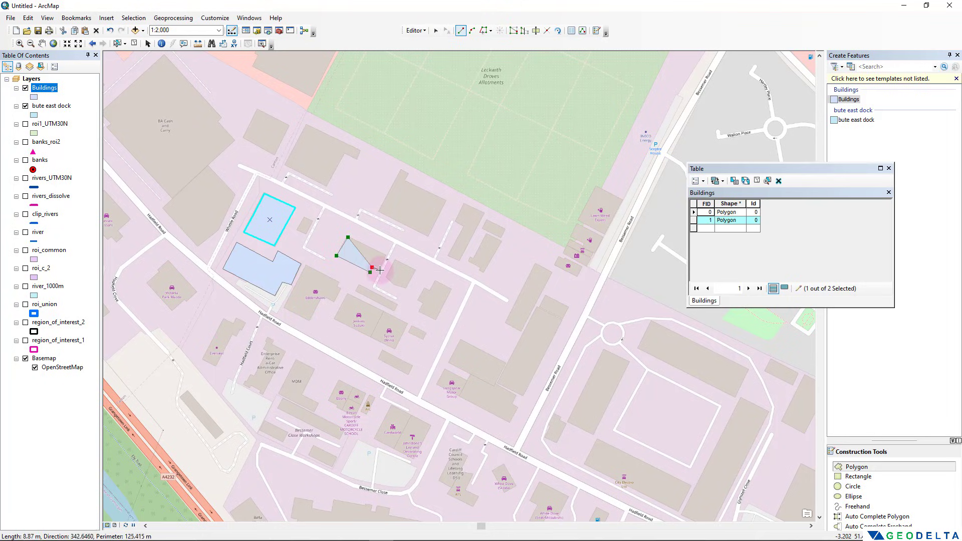
left_click(379, 271)
left_click(387, 257)
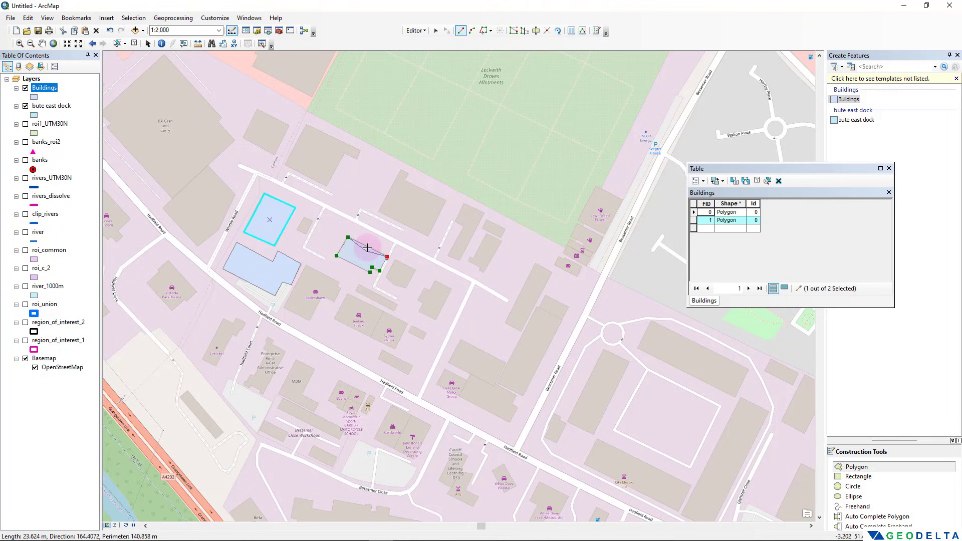
double_click(369, 247)
left_click(446, 201)
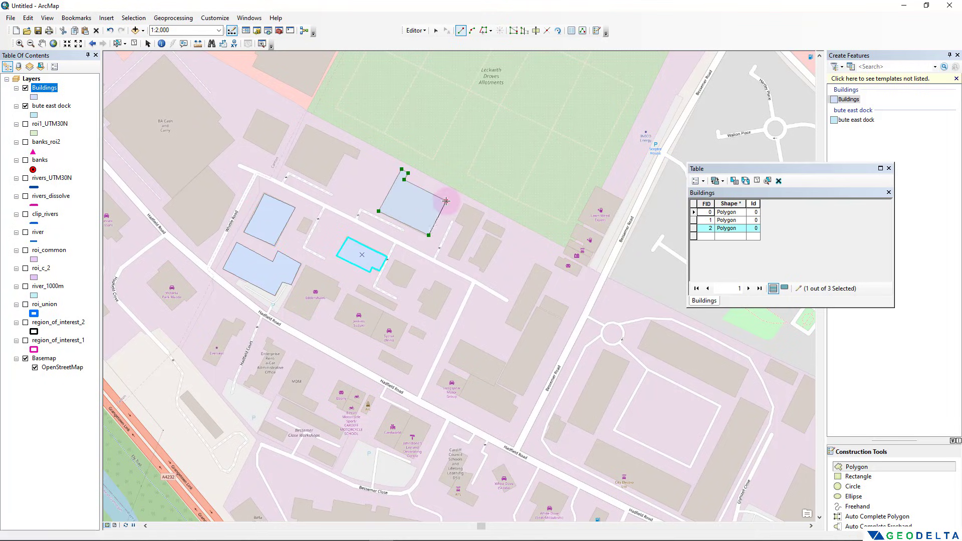
double_click(435, 224)
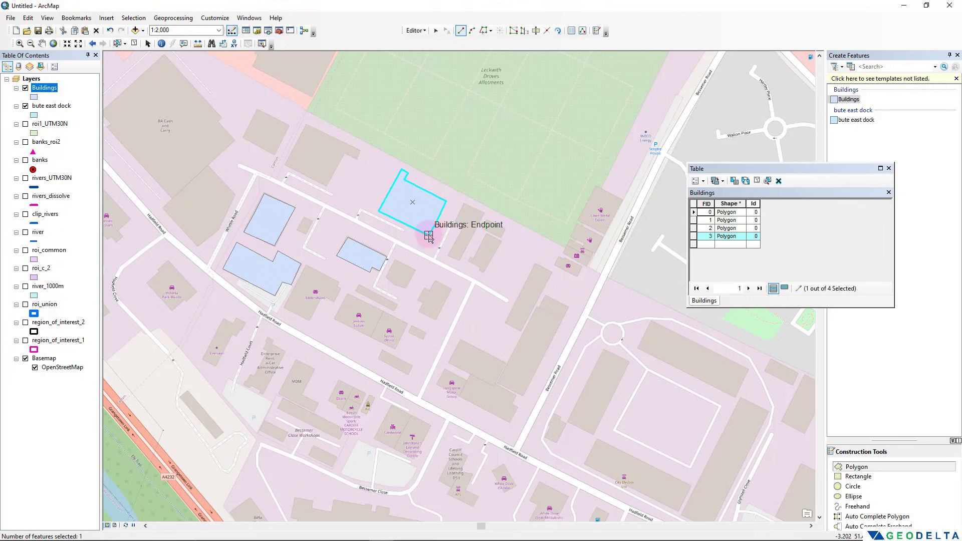
Step: Symbolize the Buildings layer with no fill color and a red outline of width 2
left_click(34, 97)
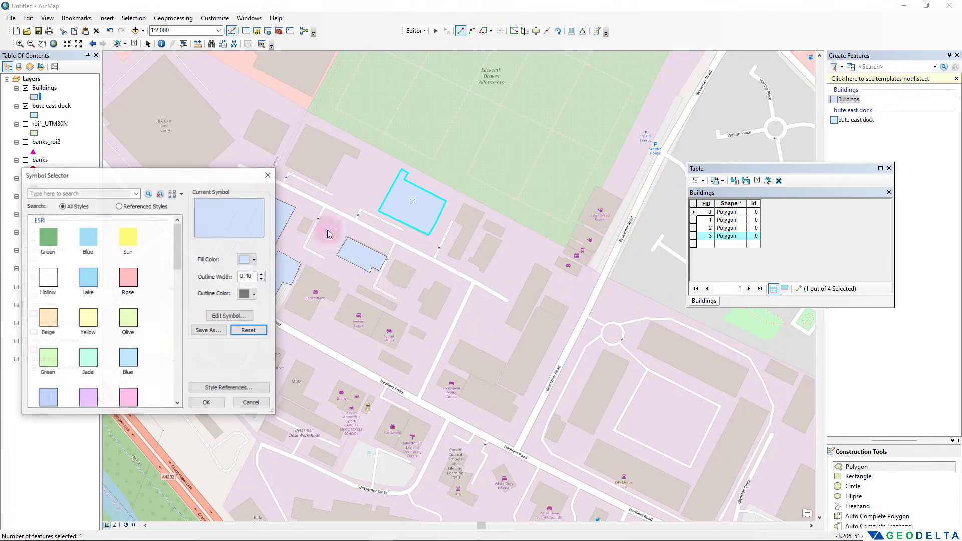
left_click(251, 260)
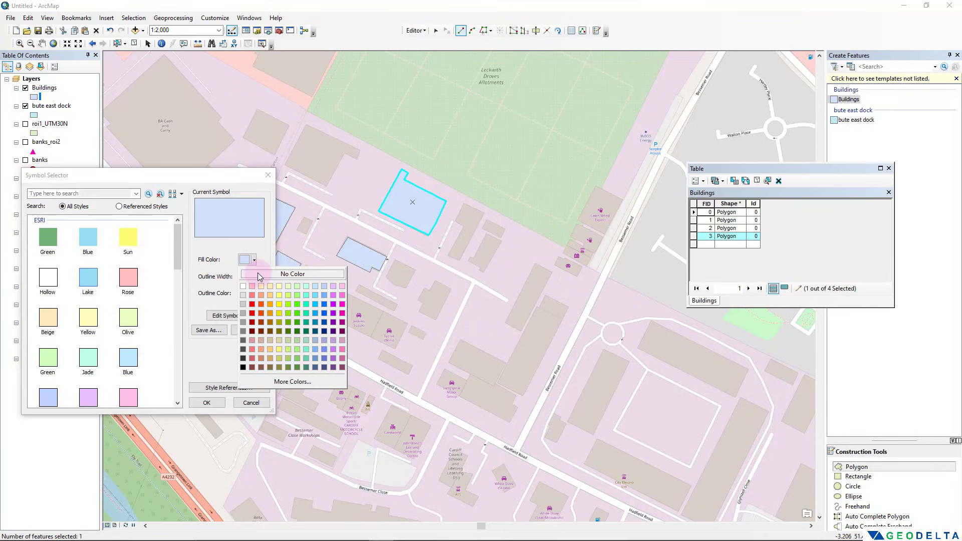
left_click(258, 274)
left_click(253, 293)
left_click(252, 336)
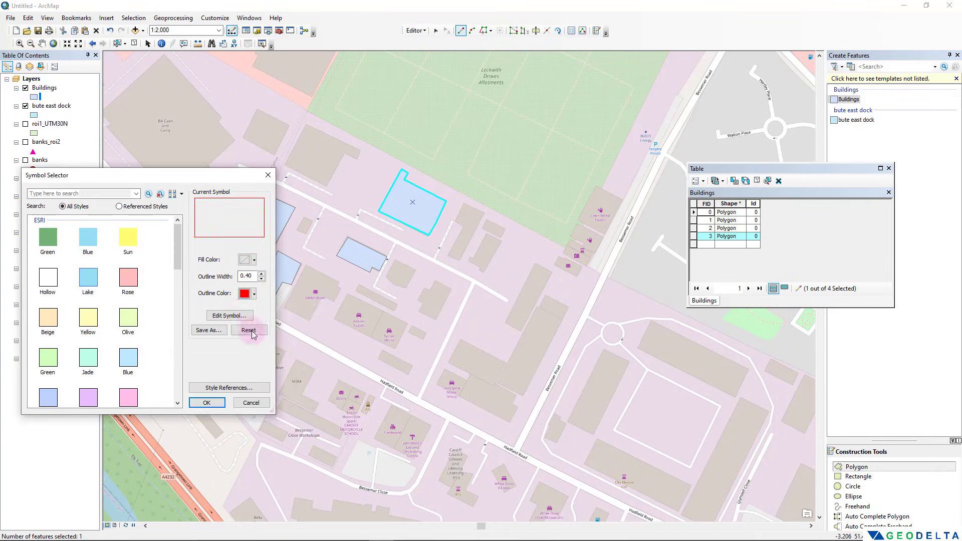
left_click(254, 277)
left_click(261, 276)
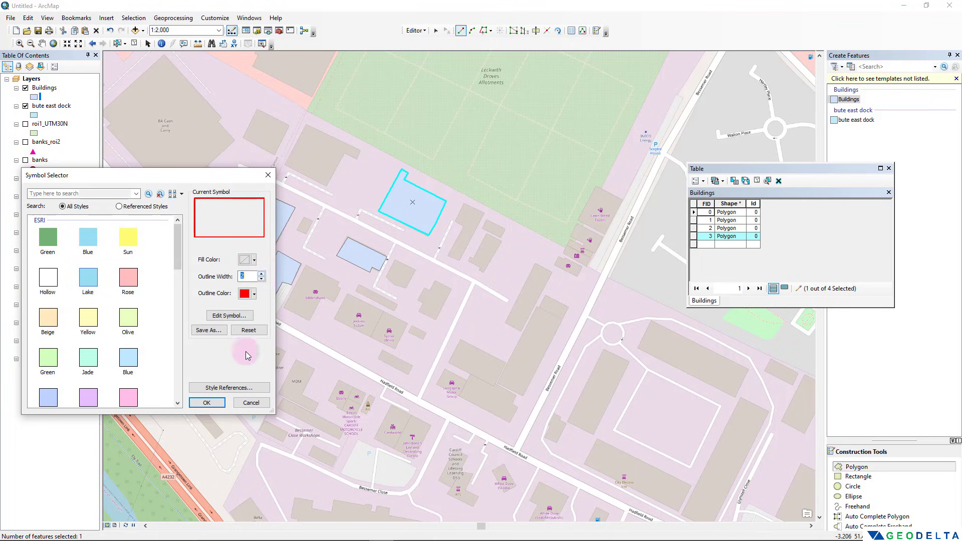
left_click(206, 403)
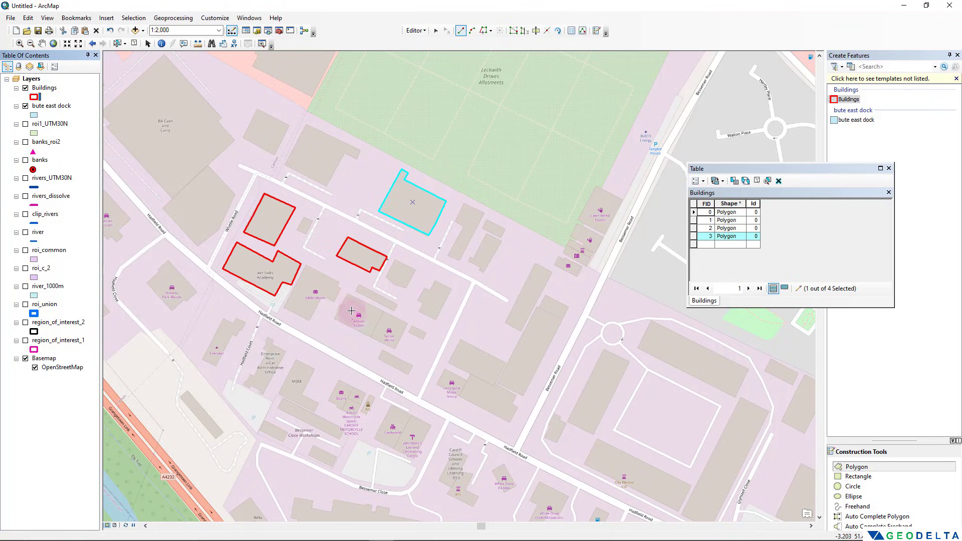
Step: Trace the long rectangular building southeast of Act Skills Academy, north of Hadfield Road, as a polygon with a perimeter of about 199 m
left_click(347, 293)
left_click(333, 318)
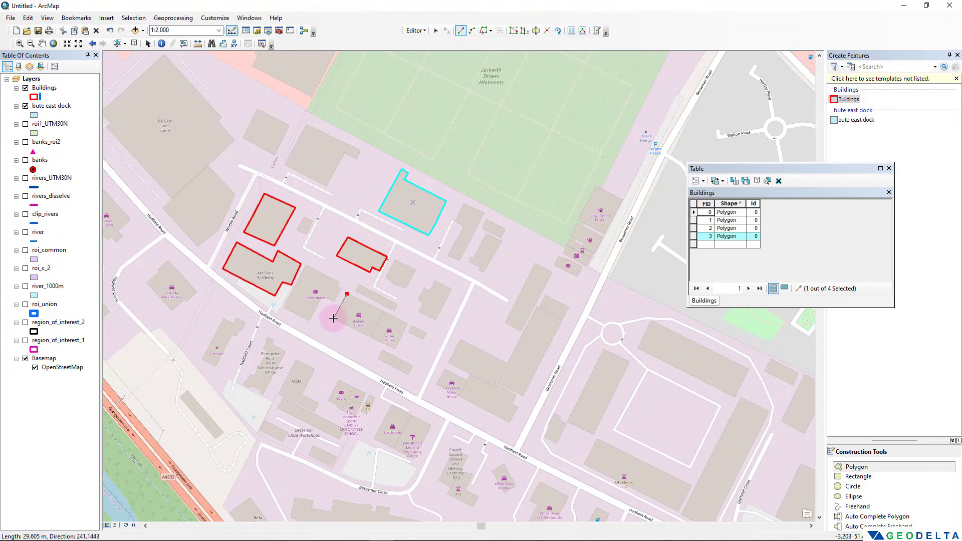
left_click(394, 348)
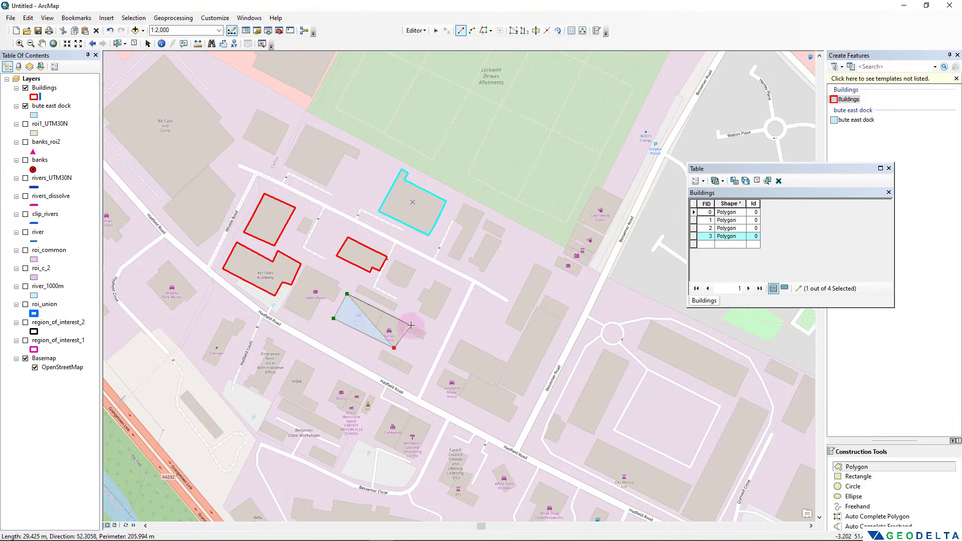
left_click(405, 324)
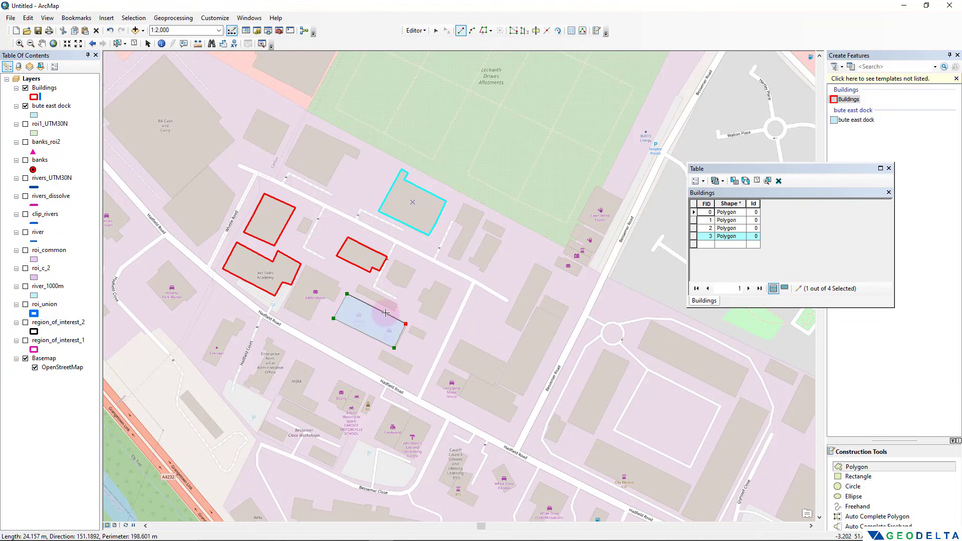
double_click(385, 313)
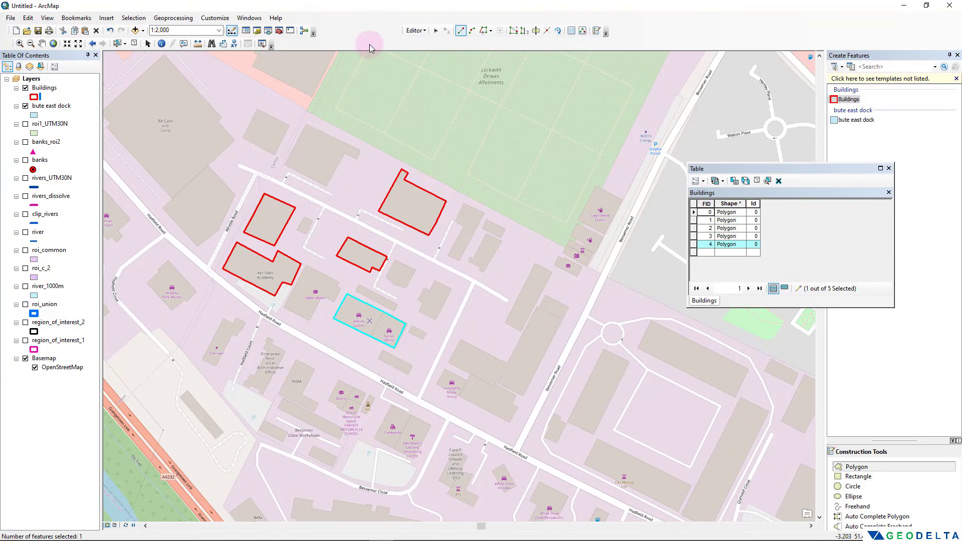
Step: Stop the edit session and save the digitized building polygons
left_click(414, 31)
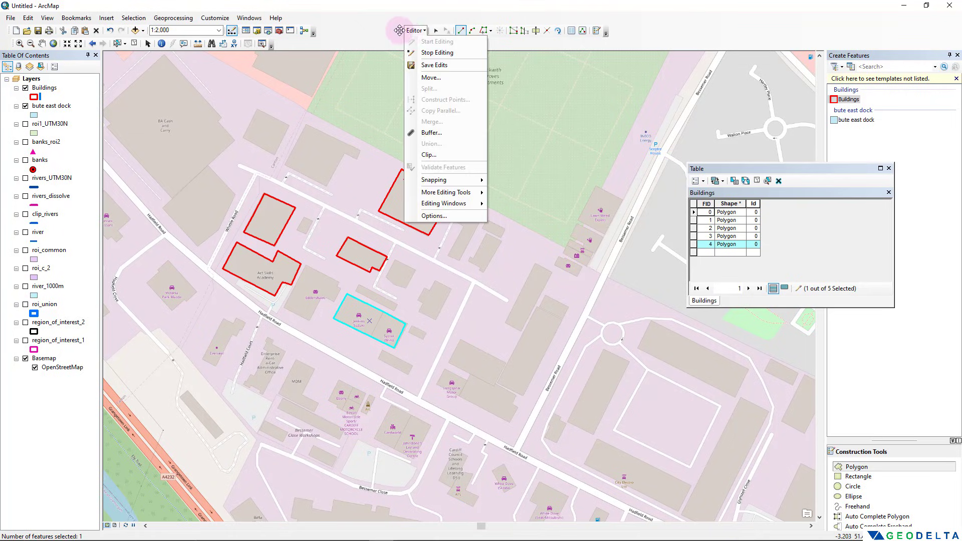
left_click(453, 53)
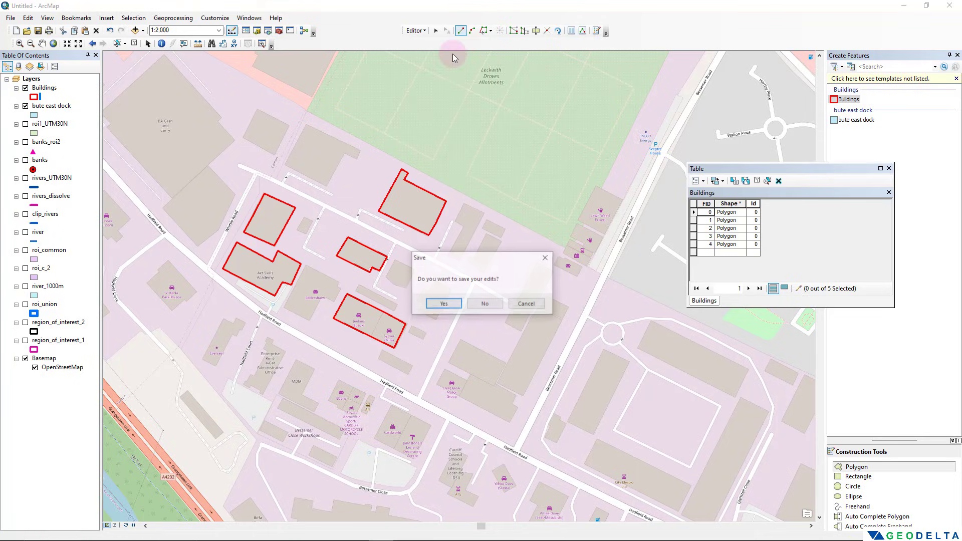
left_click(443, 304)
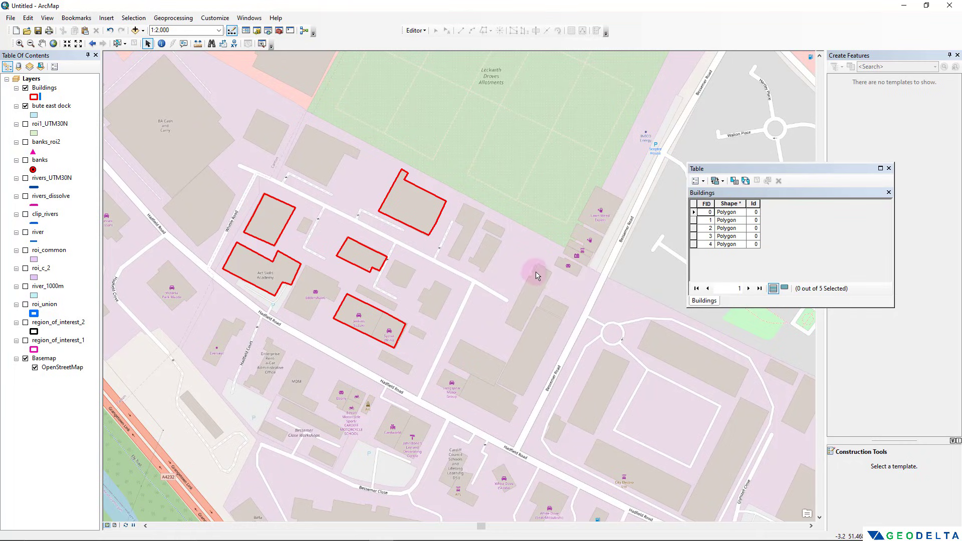
Step: Add a text field called name with length 50 to the Buildings attribute table and widen the table to show it fully
left_click_drag(760, 167, 727, 170)
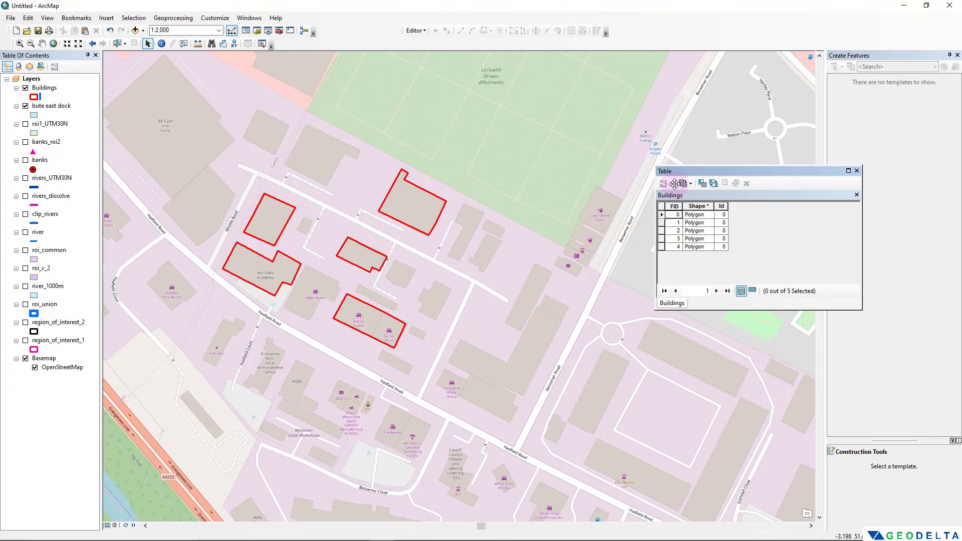
left_click(673, 184)
left_click(676, 254)
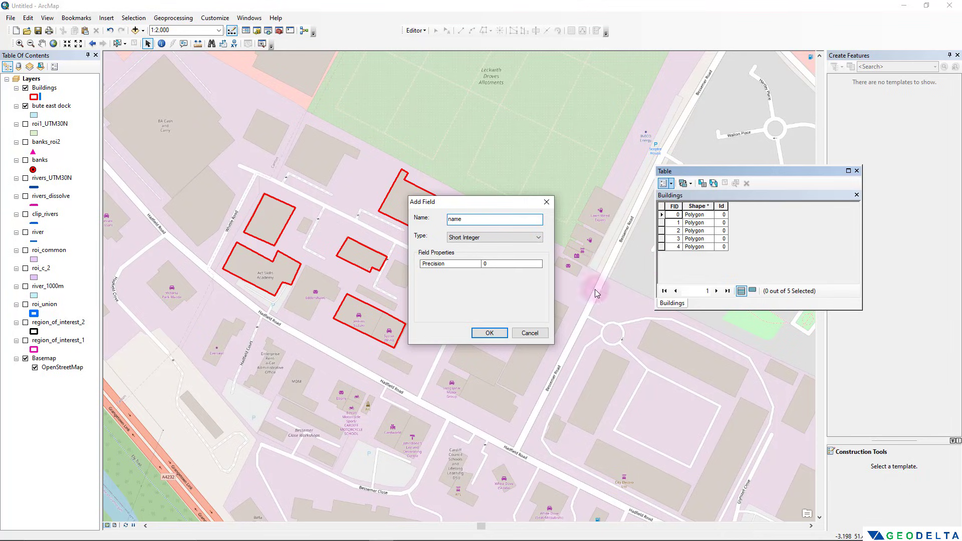
left_click(498, 235)
left_click(494, 272)
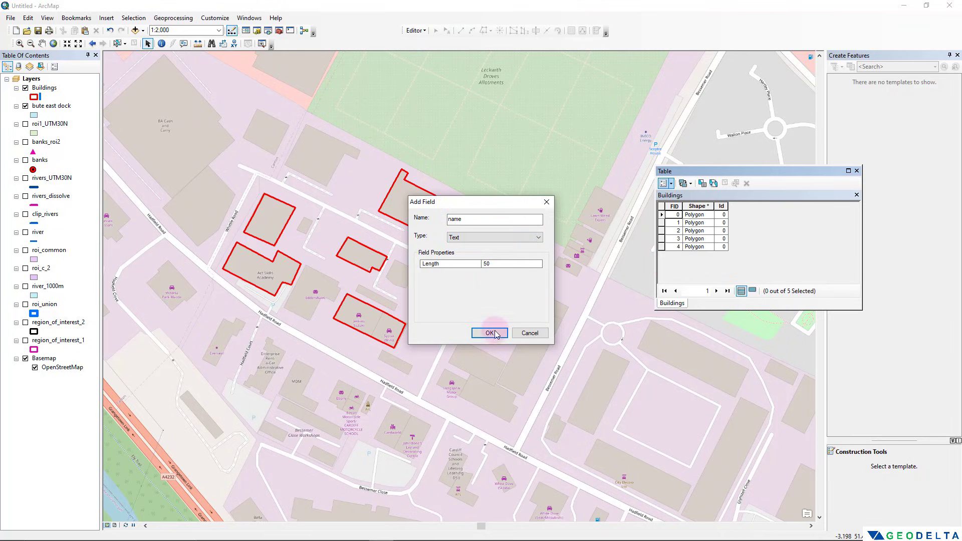
left_click(495, 334)
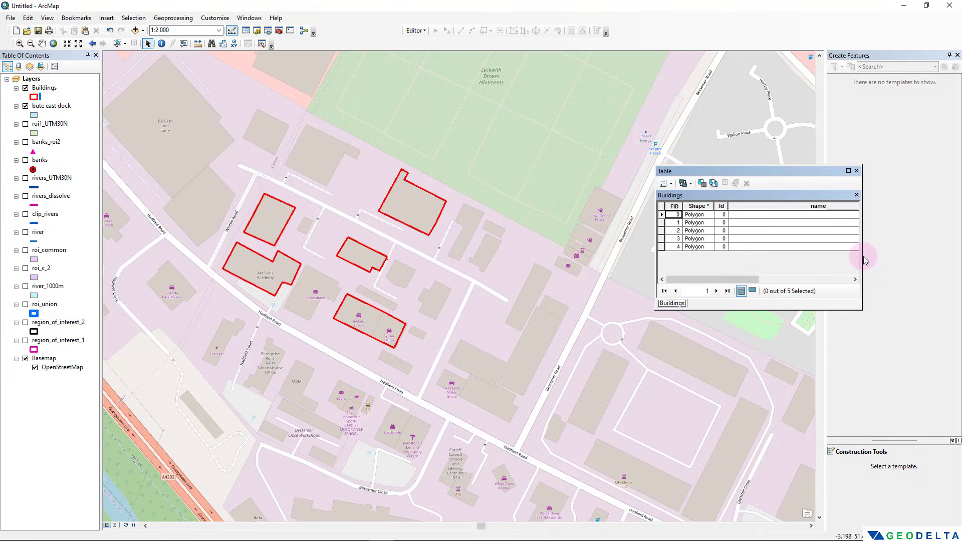
left_click_drag(864, 257, 946, 255)
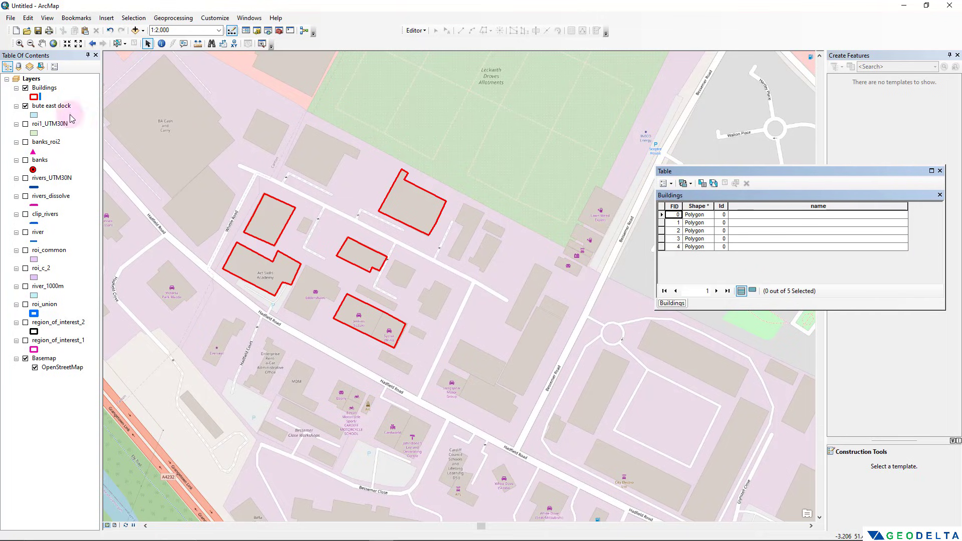
Step: Start editing the Buildings layer and fill in the name field of FID 0 and 1 with Building 1 and Building 2
right_click(45, 90)
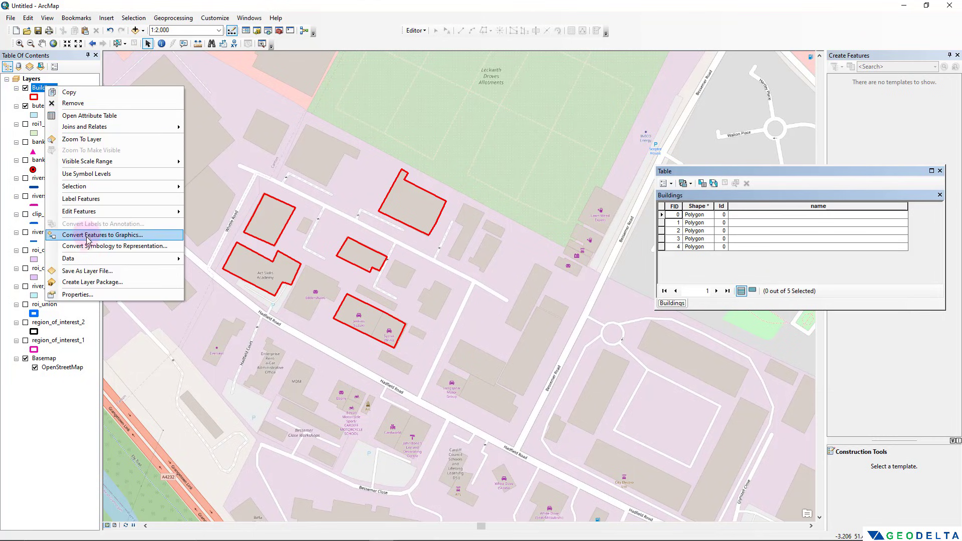
mouse_move(131, 211)
left_click(217, 212)
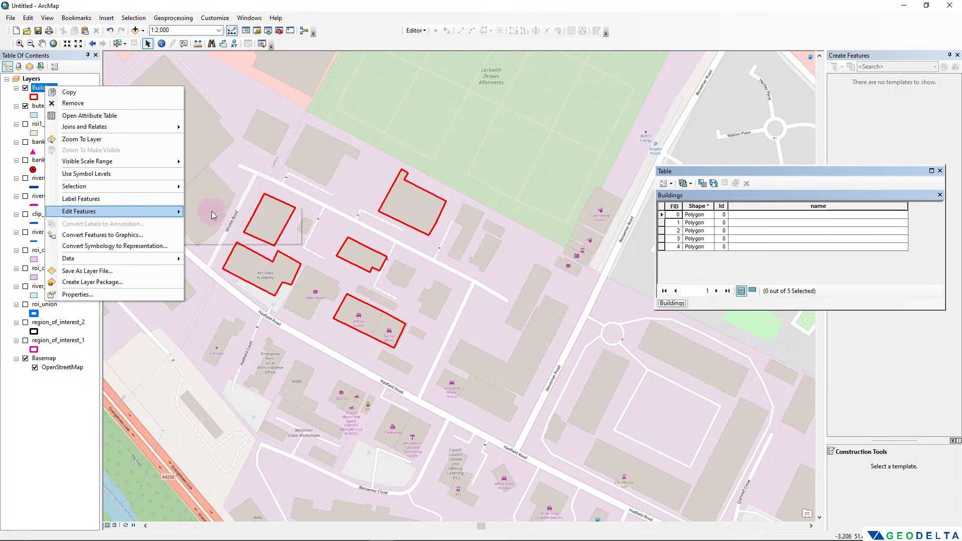
left_click(535, 381)
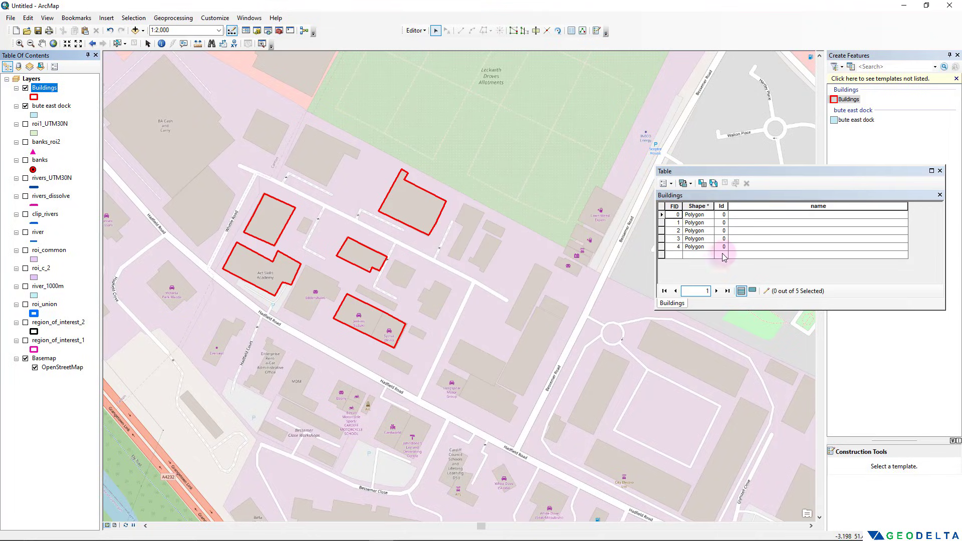
left_click(743, 215)
left_click(744, 215)
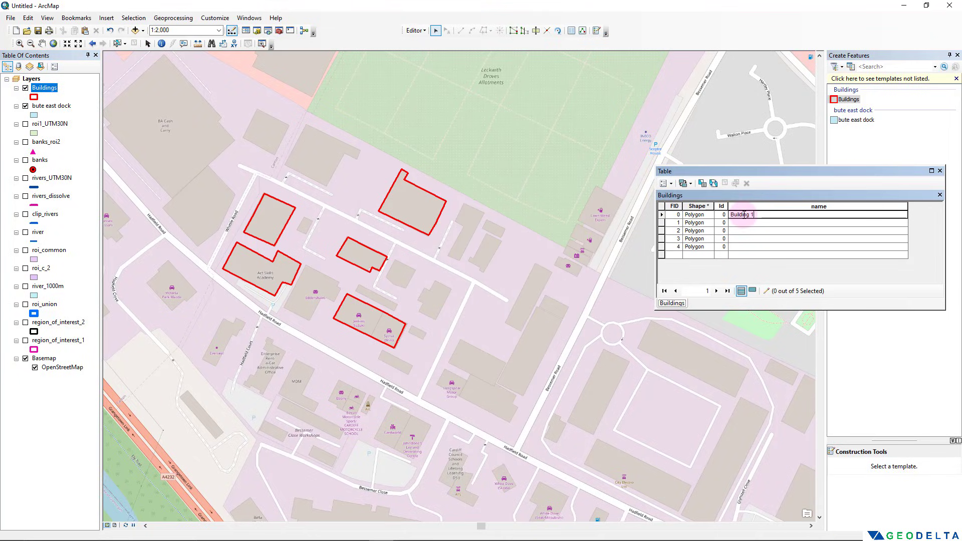
left_click(752, 223)
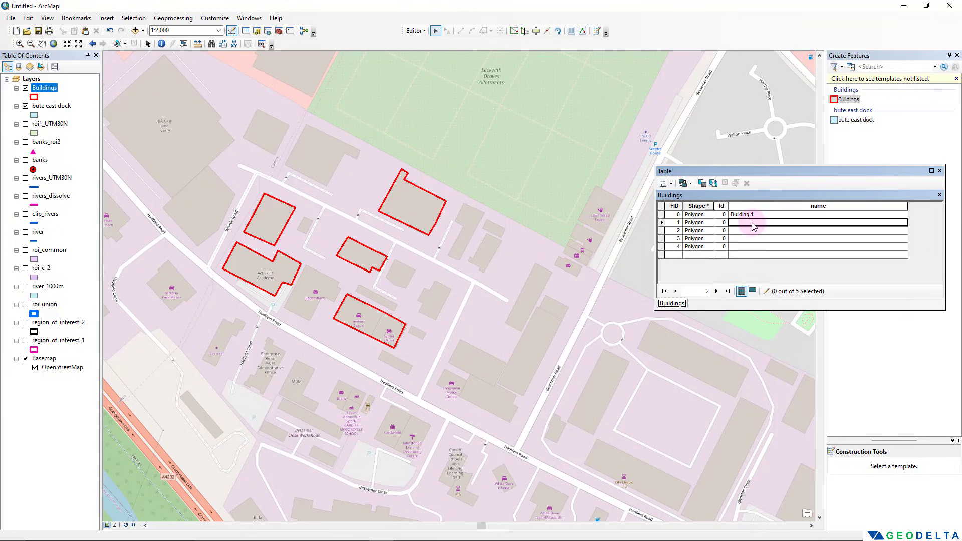
type("Bui")
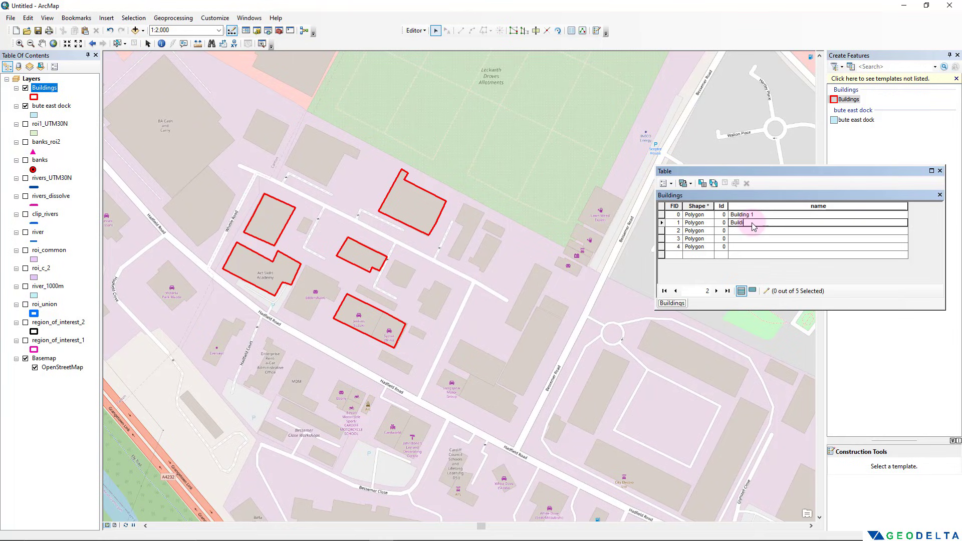
type("lding 2")
Step: Copy the Building 2 name into the records FID 2, 3 and 4, changing it to Building 3, Building 4 and Building 5
double_click(759, 225)
key("ctrl+c")
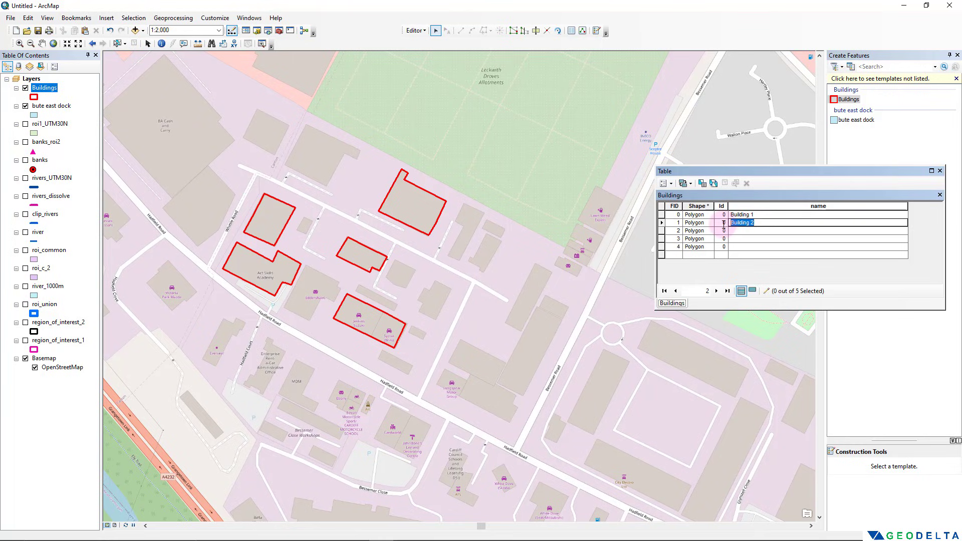
left_click(752, 231)
key("ctrl+v")
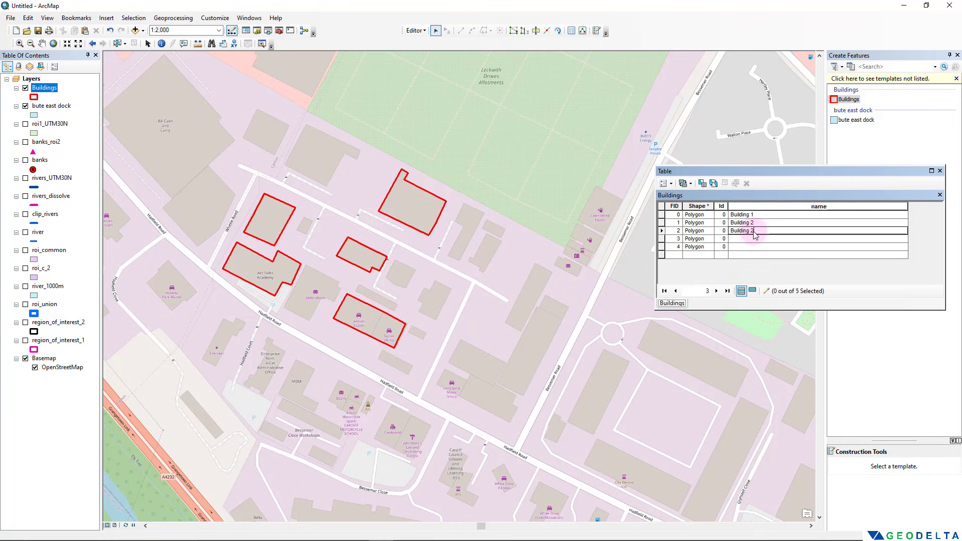
type("3")
left_click(755, 239)
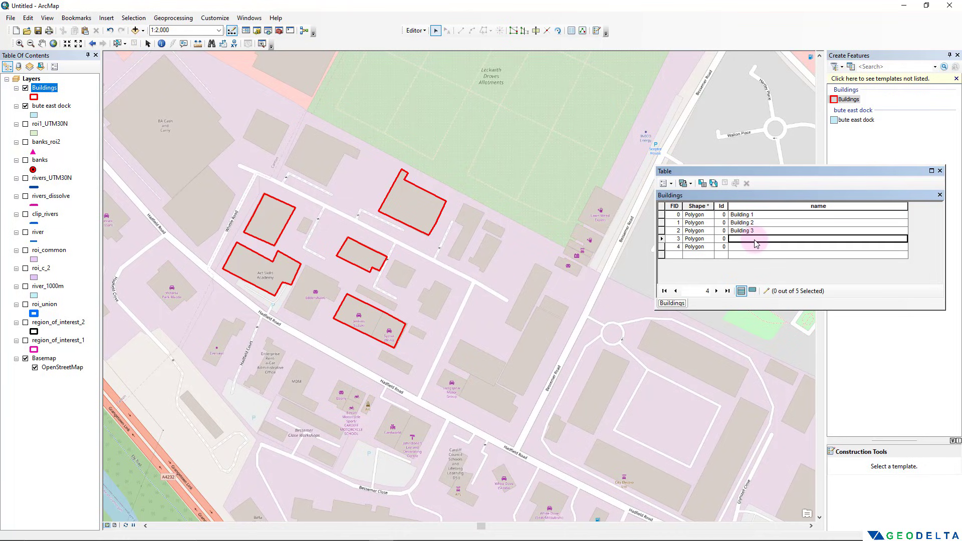
left_click(756, 240)
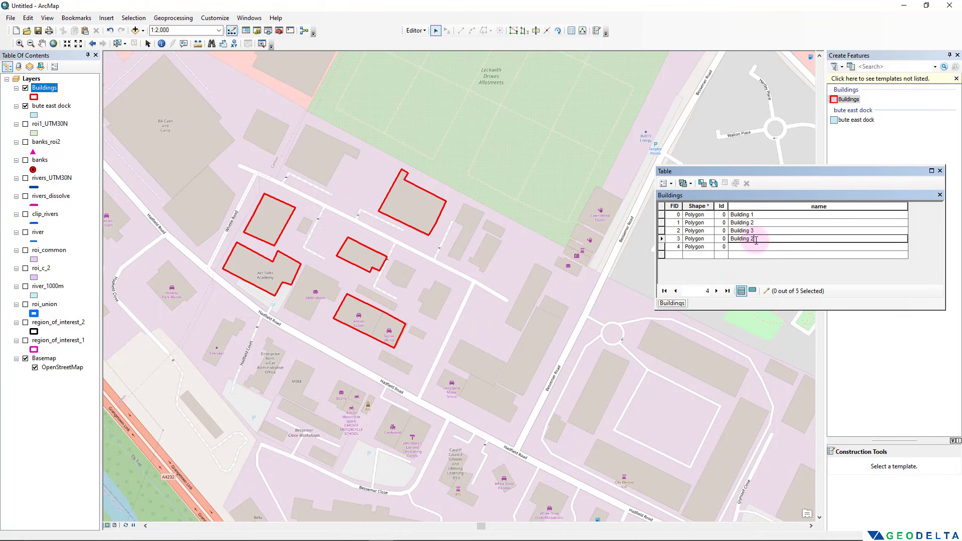
type("4")
left_click(758, 247)
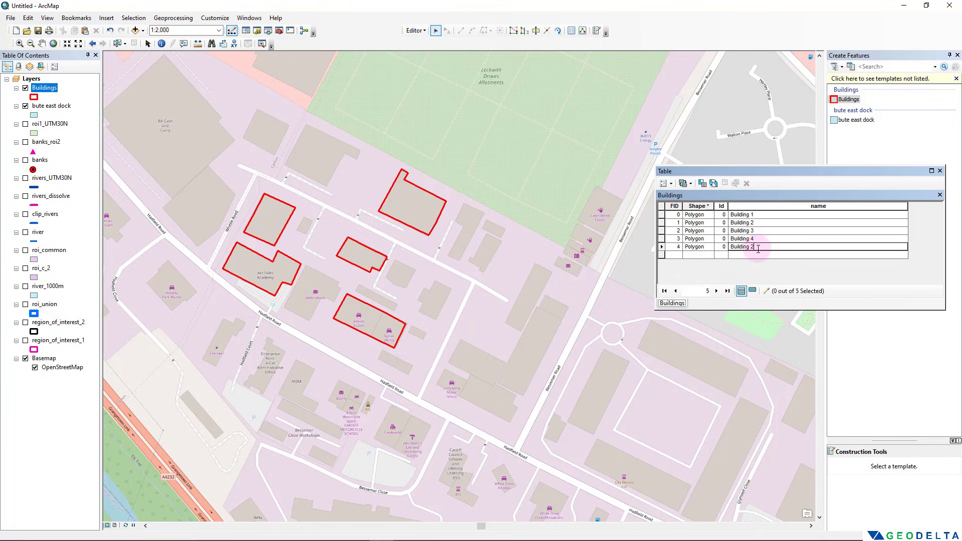
left_click(759, 257)
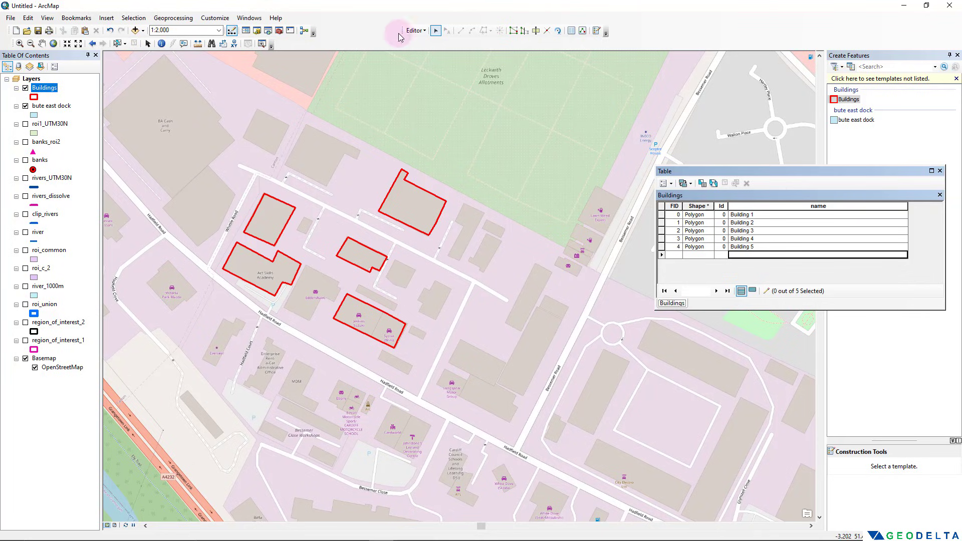
Step: Save the name edits, stop the edit session and close the Buildings attribute table
left_click(414, 31)
left_click(434, 64)
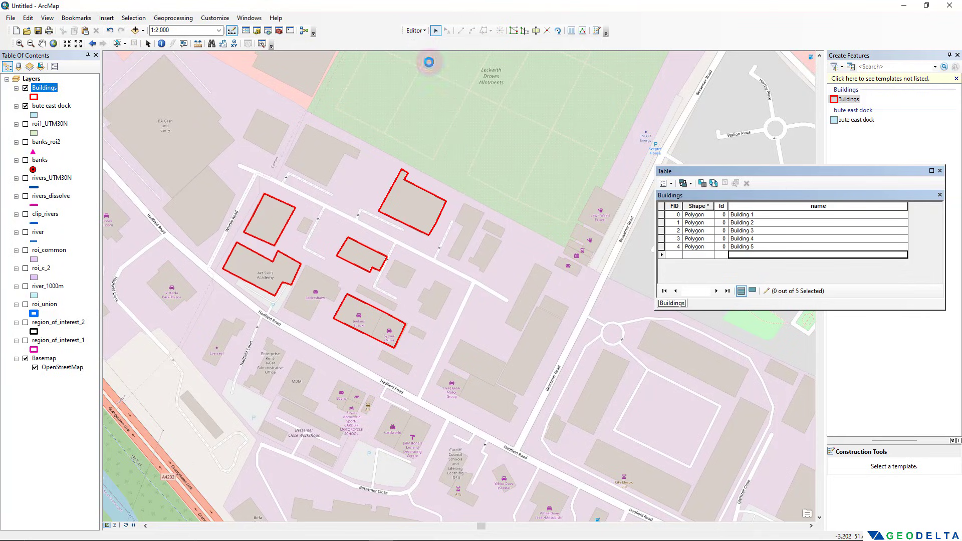
left_click(419, 31)
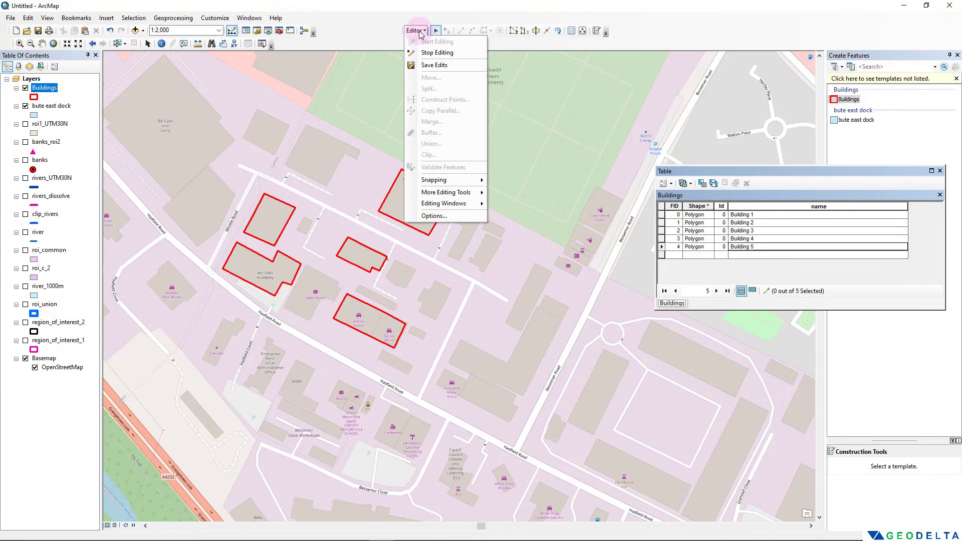
left_click(436, 52)
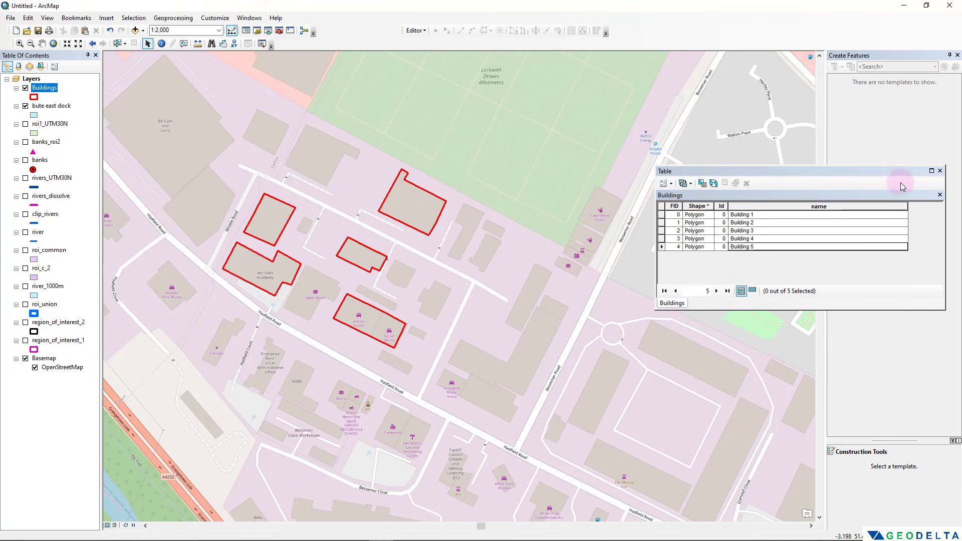
left_click(940, 171)
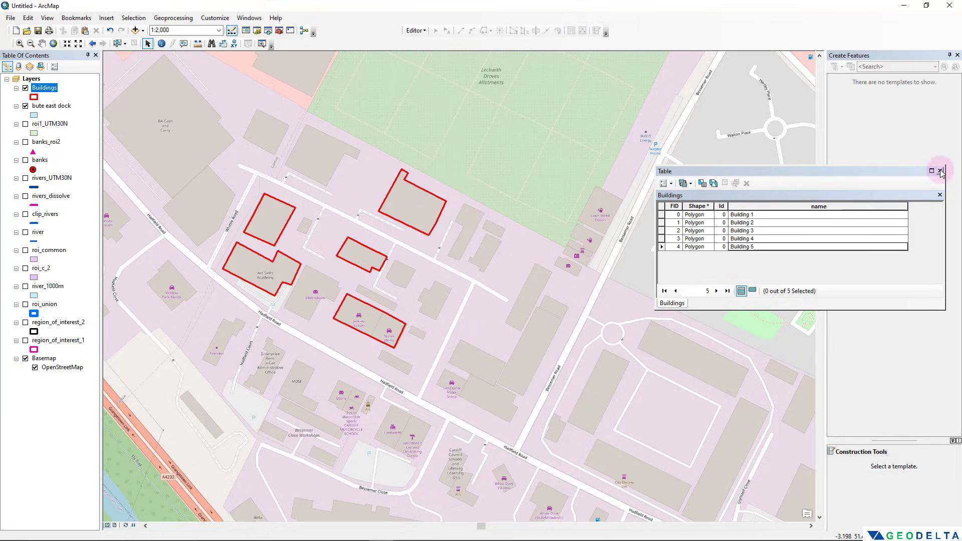
Step: Toggle the Buildings layer's visibility off and on to compare the digitized outlines with the basemap
left_click(26, 89)
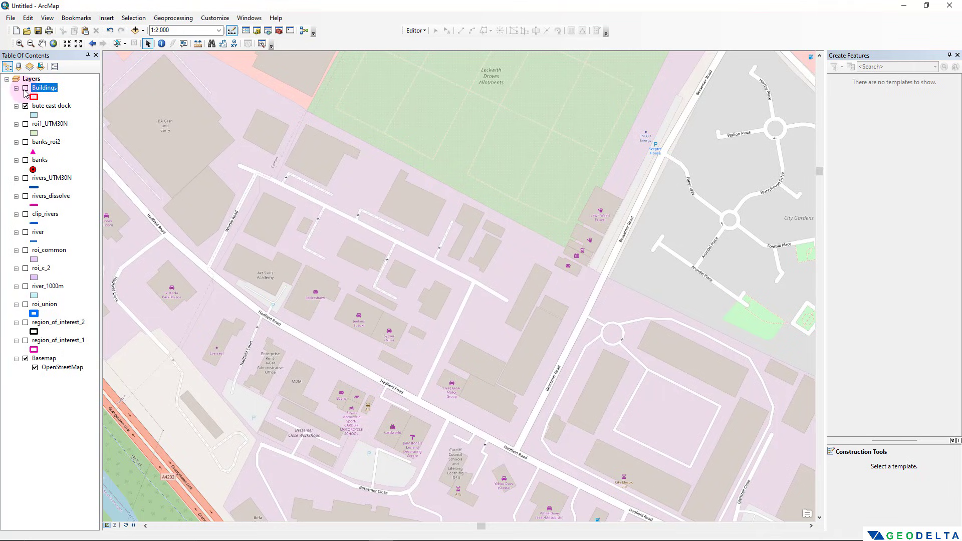
left_click(25, 89)
left_click(25, 89)
left_click(25, 89)
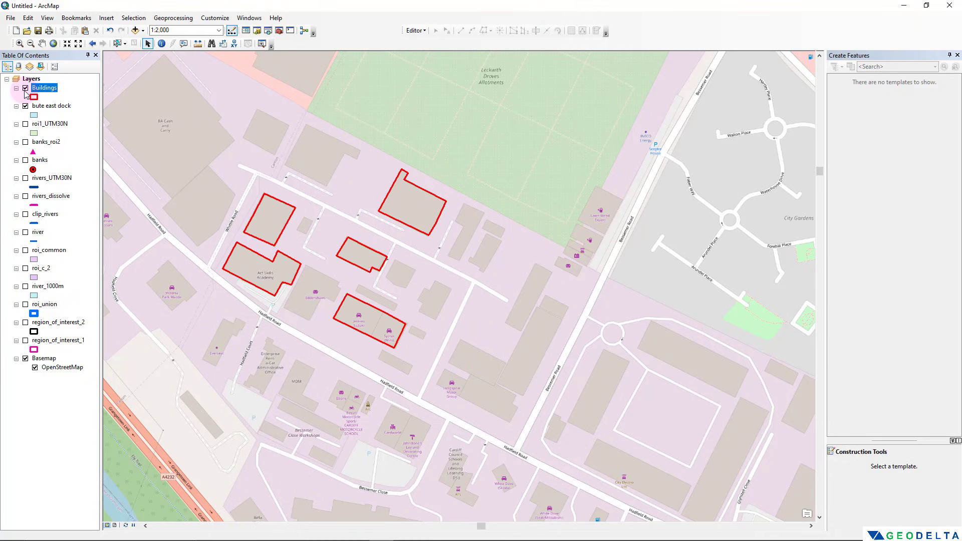
Step: Reopen the Buildings attribute table, move it over the map and narrow its name column
right_click(43, 88)
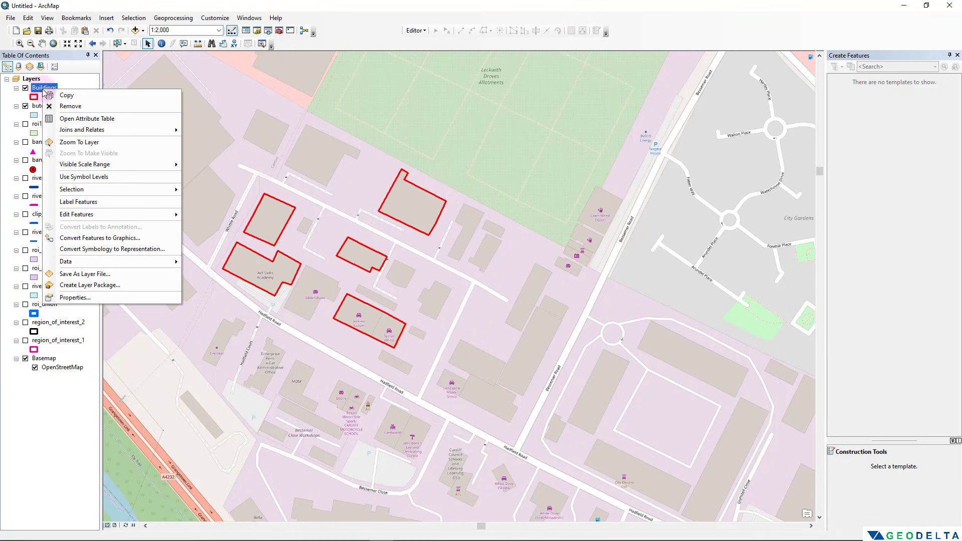
left_click(81, 119)
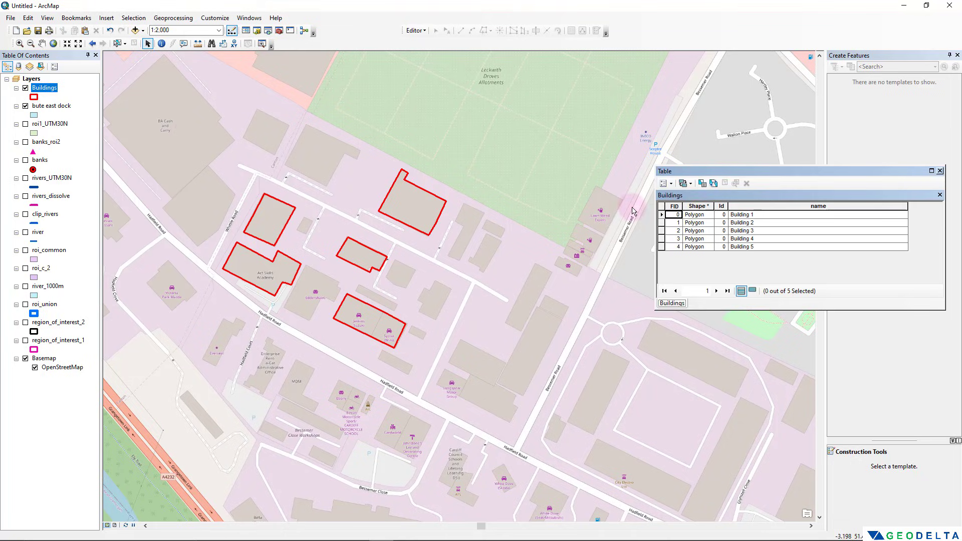
left_click_drag(714, 171, 624, 172)
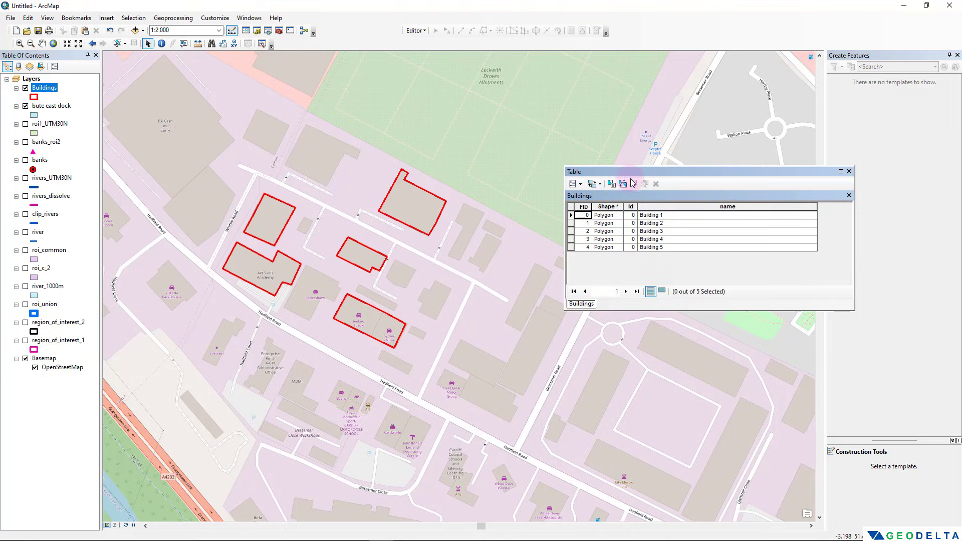
left_click_drag(817, 209, 688, 209)
Step: Add a field called area of type Double to the Buildings attribute table
left_click(577, 184)
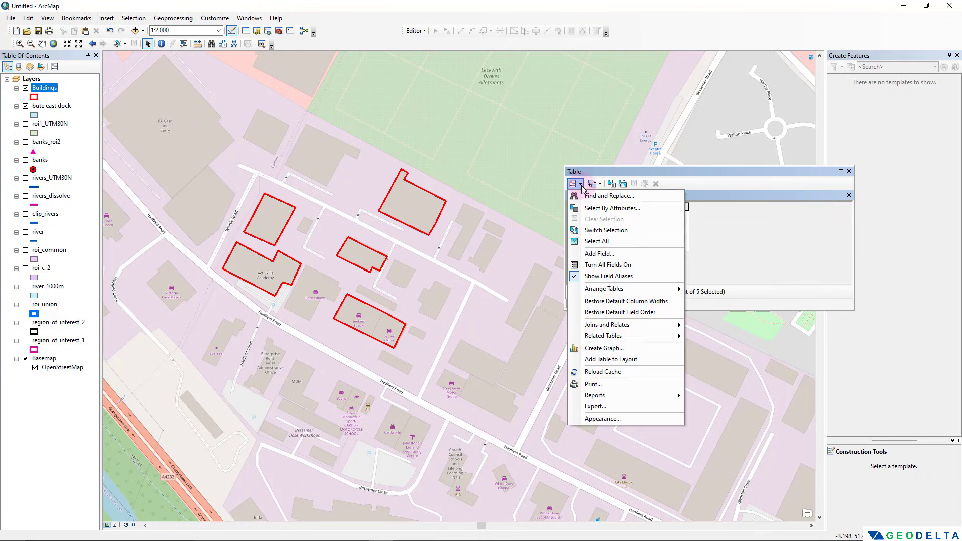
left_click(620, 254)
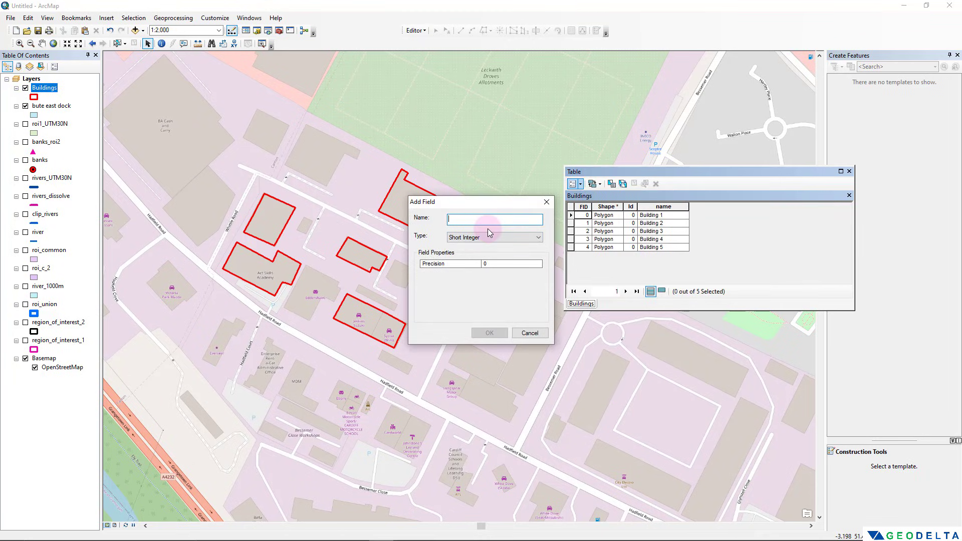
type("area")
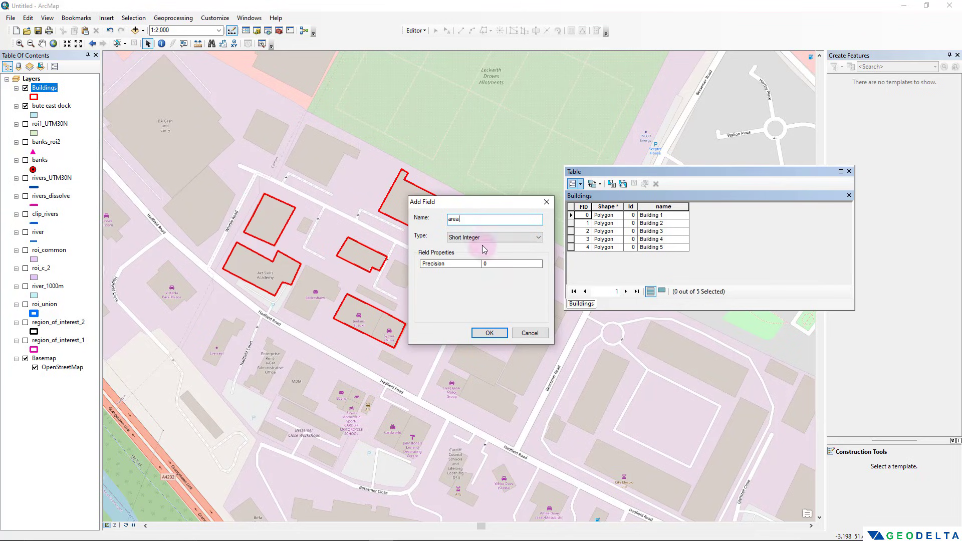
left_click(489, 238)
left_click(485, 266)
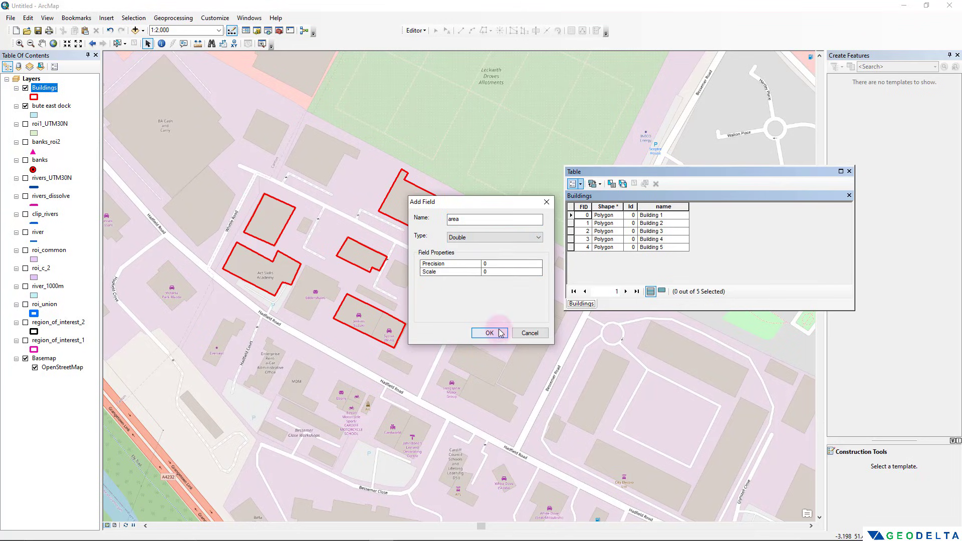
left_click(496, 337)
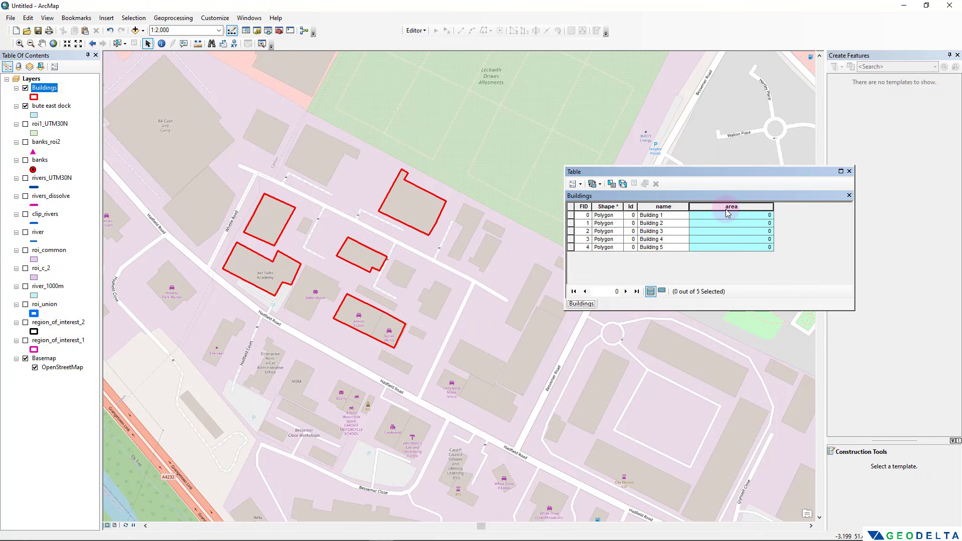
Step: Calculate the polygon areas into the area field in square meters, using the data source's coordinate system
right_click(727, 208)
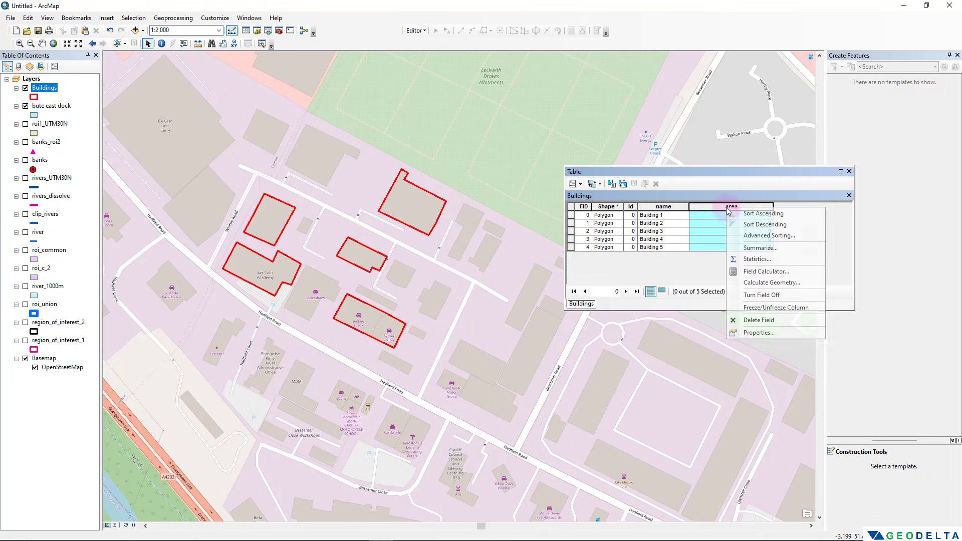
left_click(758, 284)
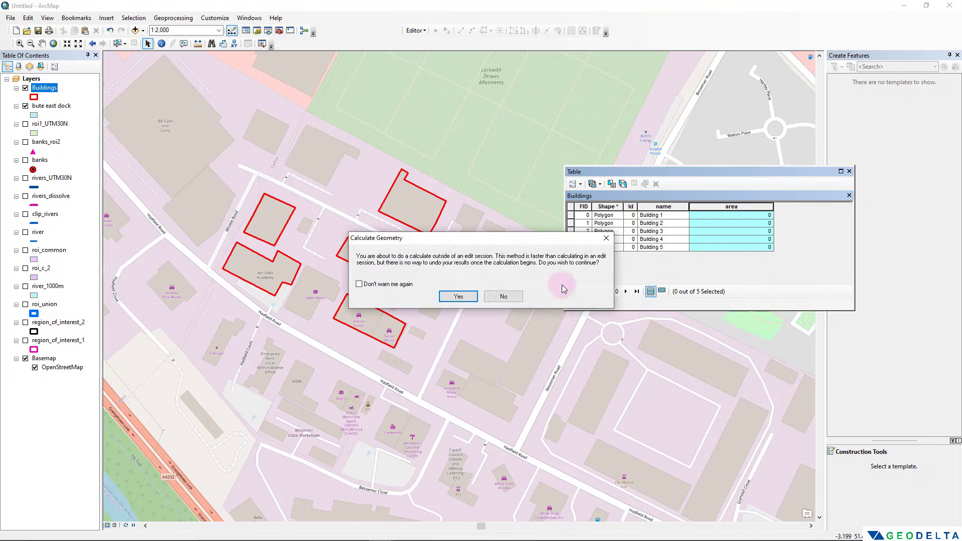
left_click(459, 295)
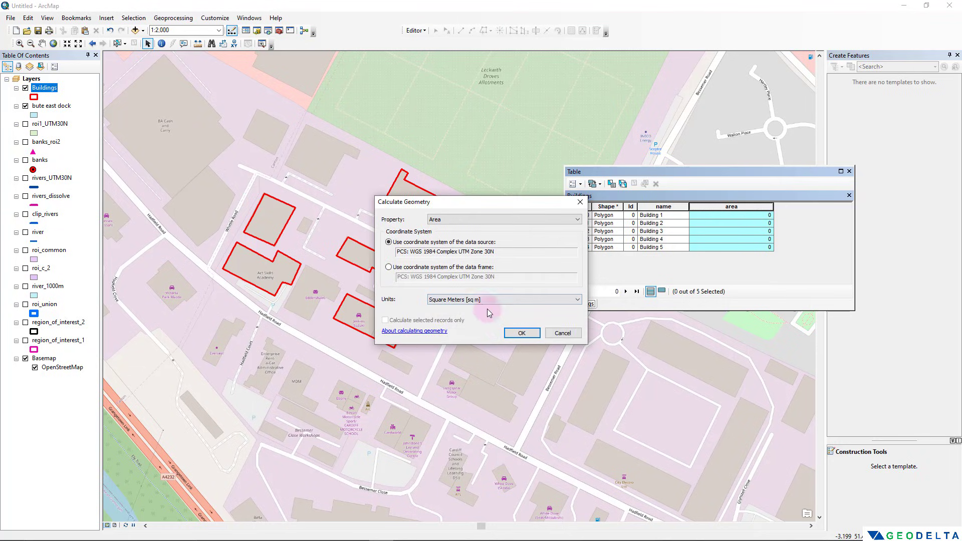
left_click(482, 301)
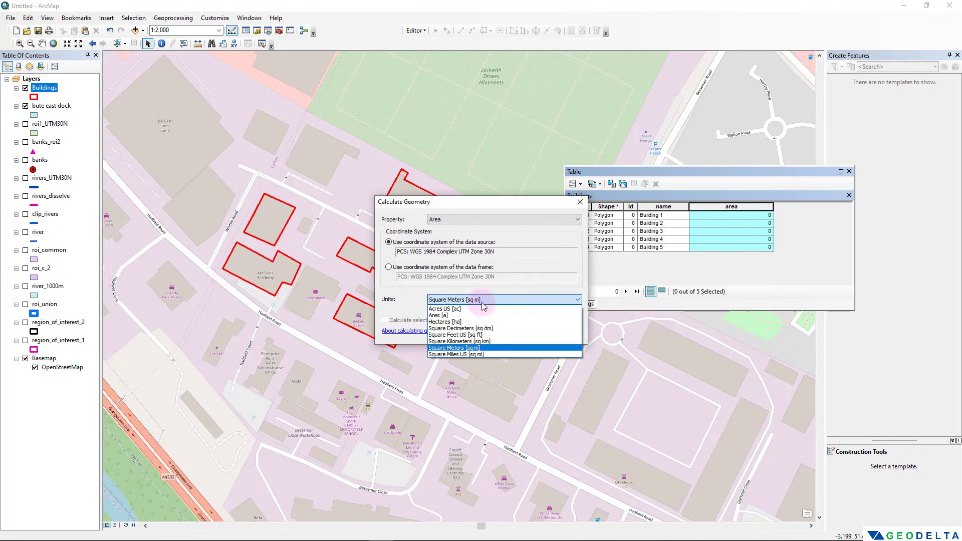
left_click(491, 349)
left_click(523, 333)
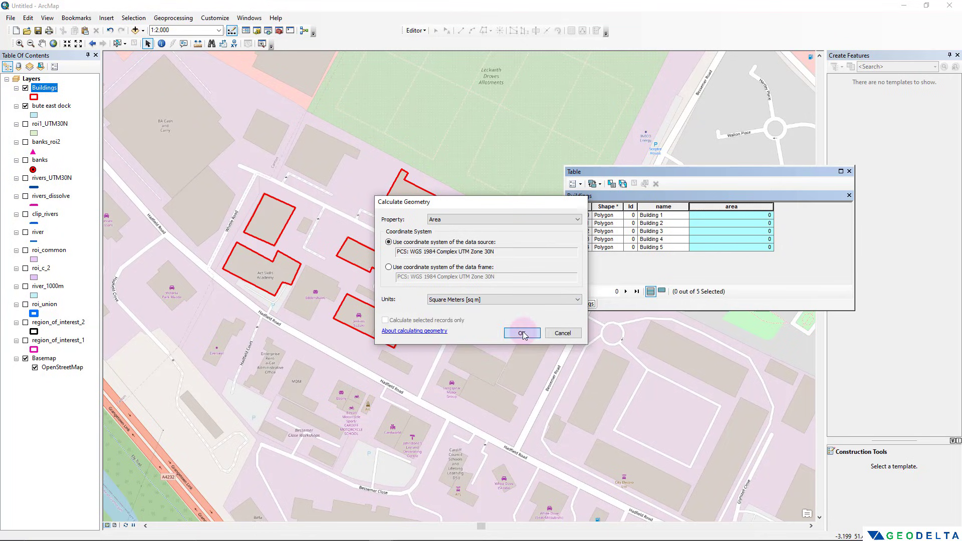
left_click(456, 296)
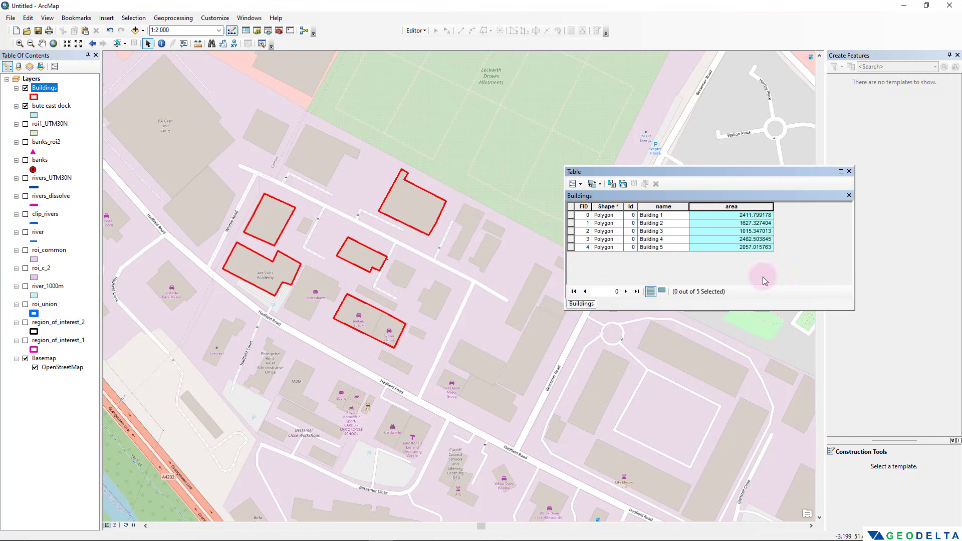
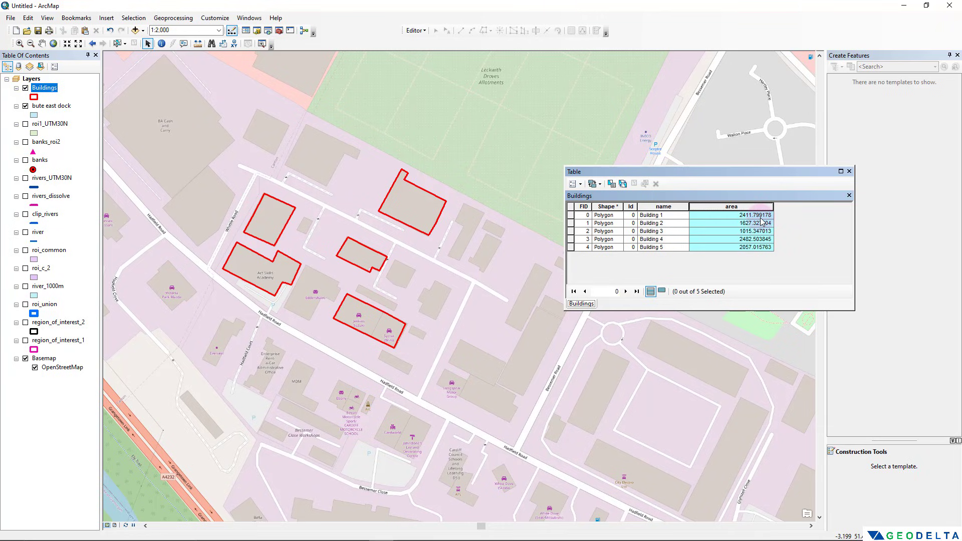
Step: Format the area field's numbers to display one decimal place and apply the field properties
right_click(747, 210)
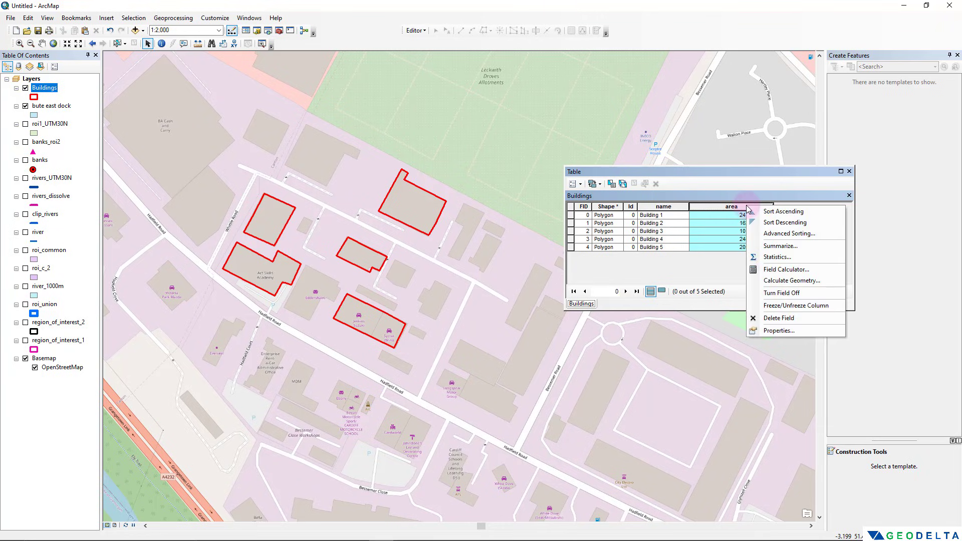
right_click(741, 206)
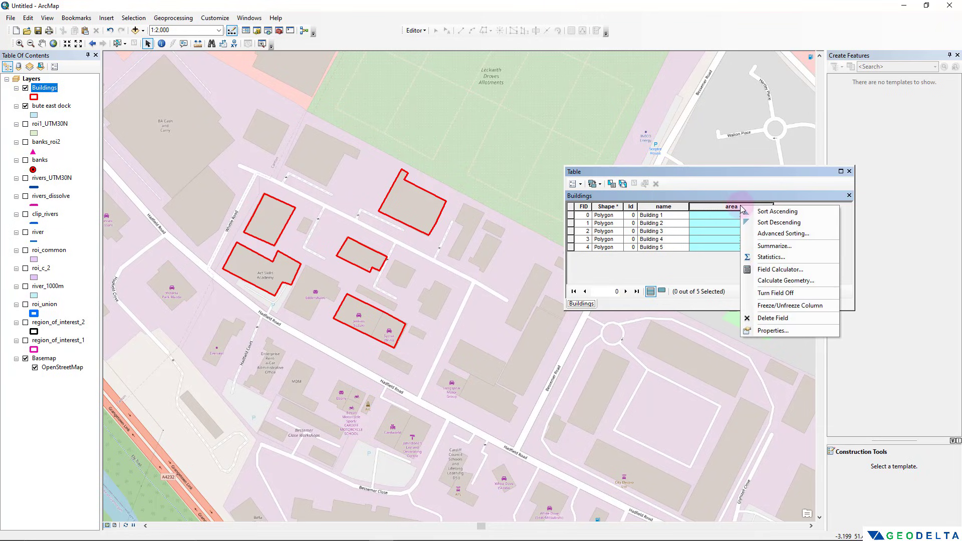
left_click(773, 331)
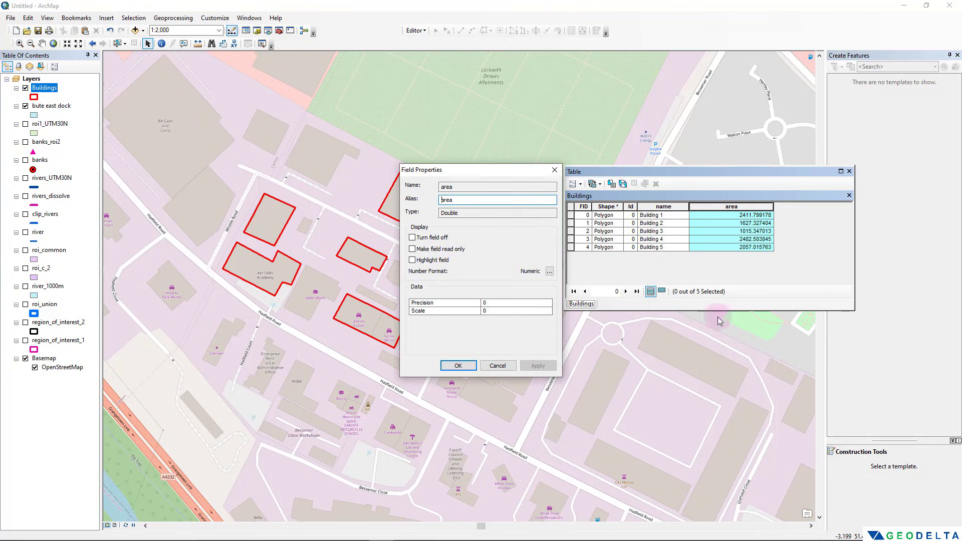
left_click(550, 272)
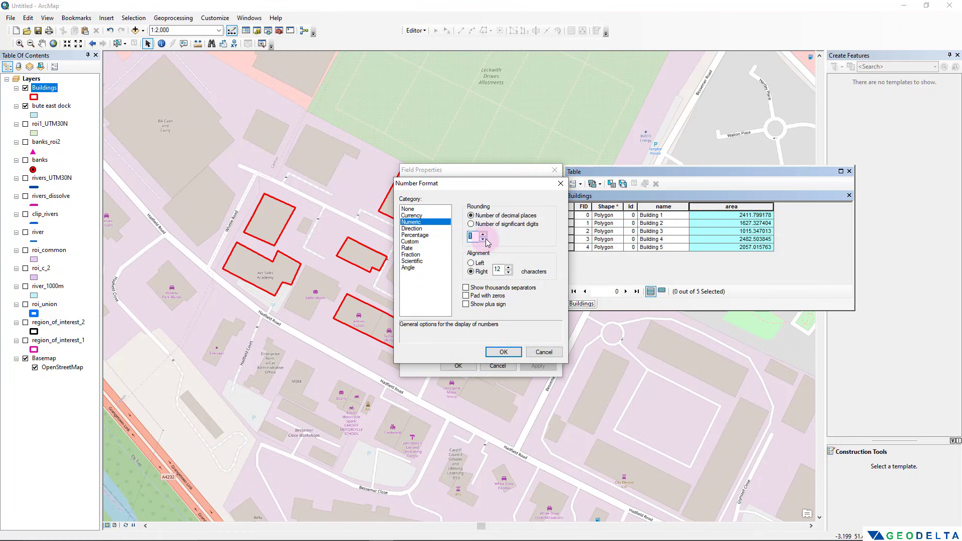
left_click(504, 350)
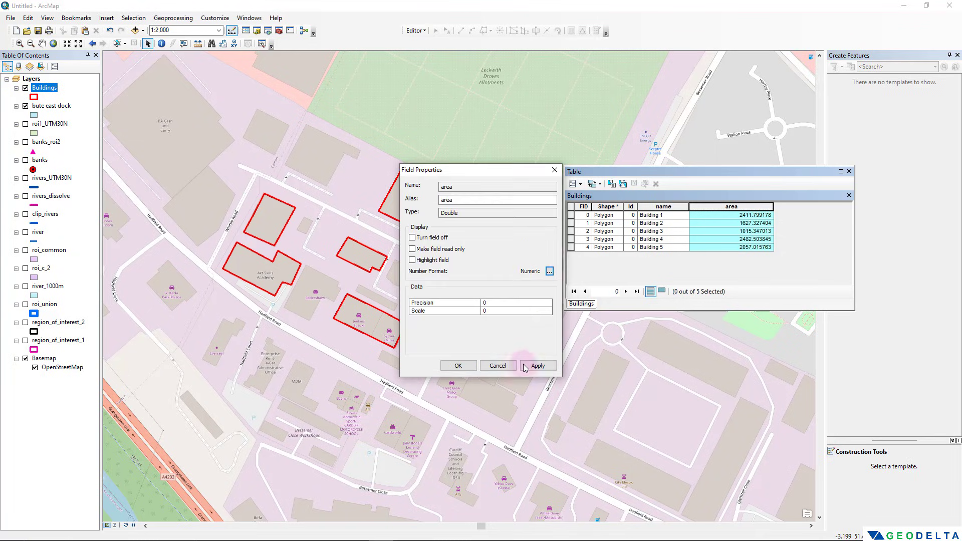
left_click(538, 366)
left_click(718, 262)
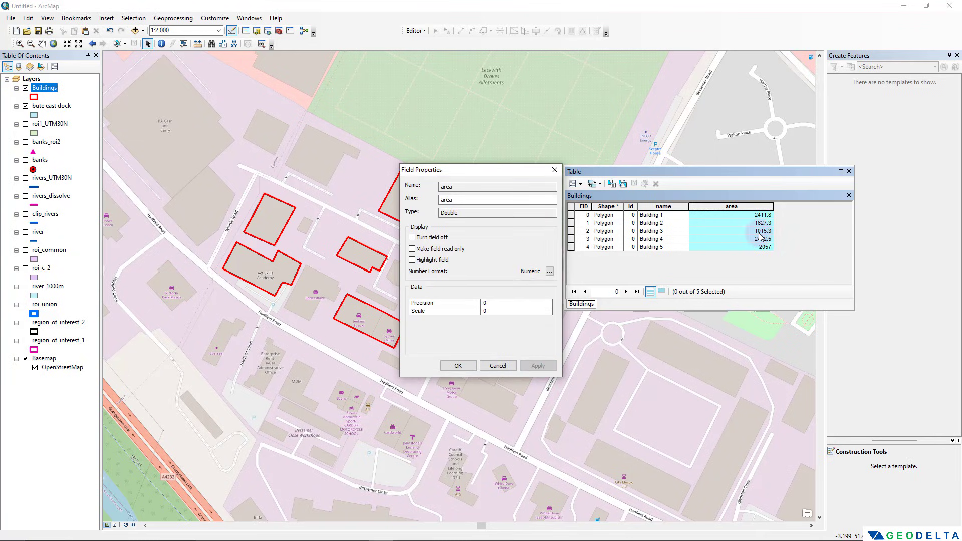
left_click(458, 365)
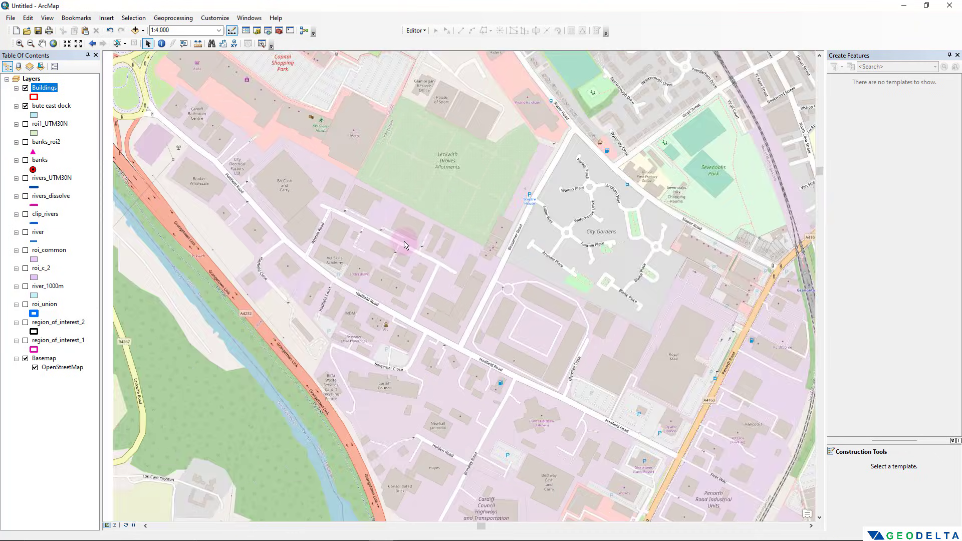
Step: Show the Catalog window and close the Create Features window, with the map on the Cardiff City Stadium area
scroll(406, 245, "down", 2)
scroll(405, 245, "down", 2)
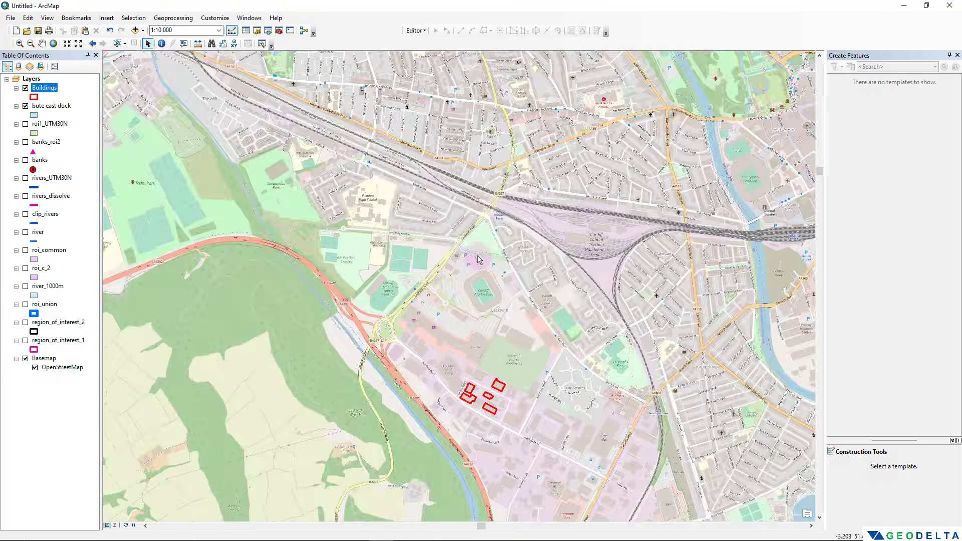
scroll(473, 257, "up", 4)
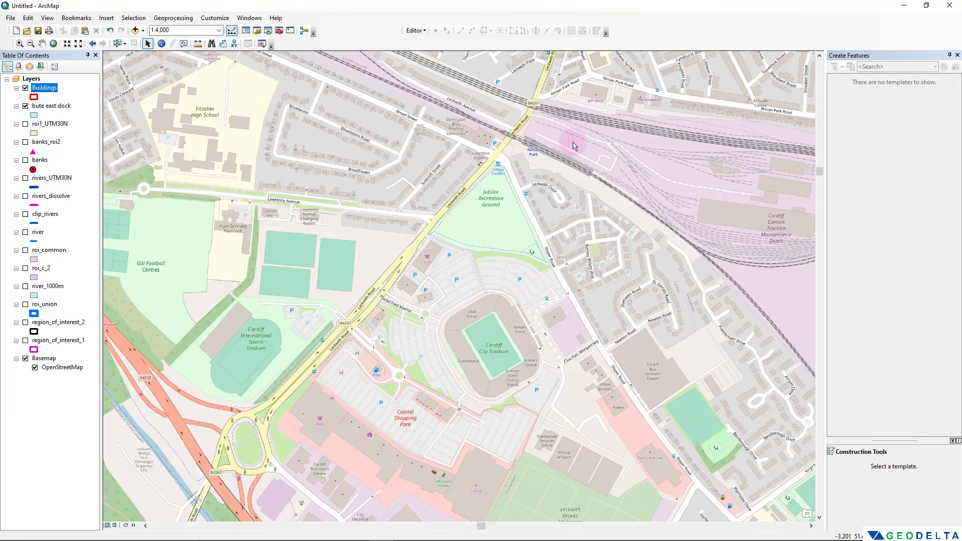
left_click(256, 31)
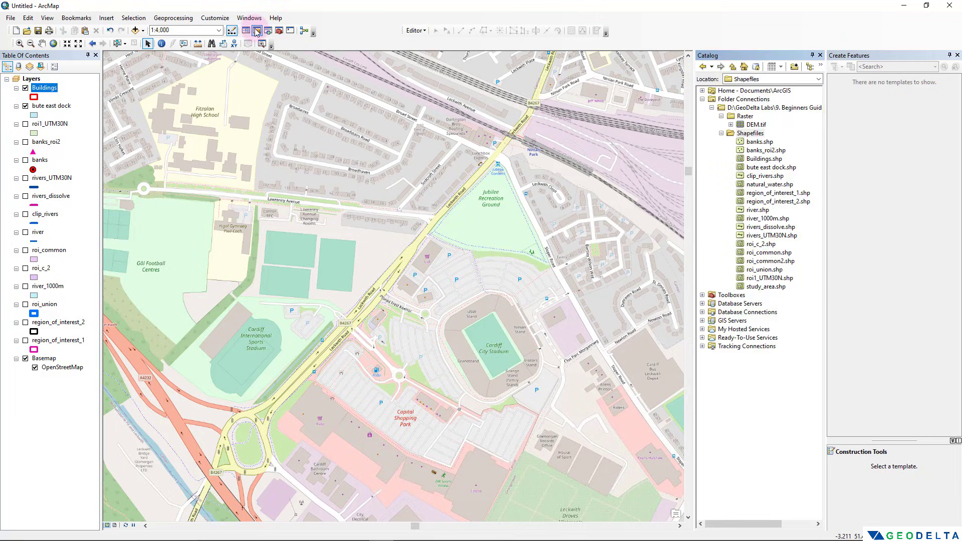
left_click(957, 56)
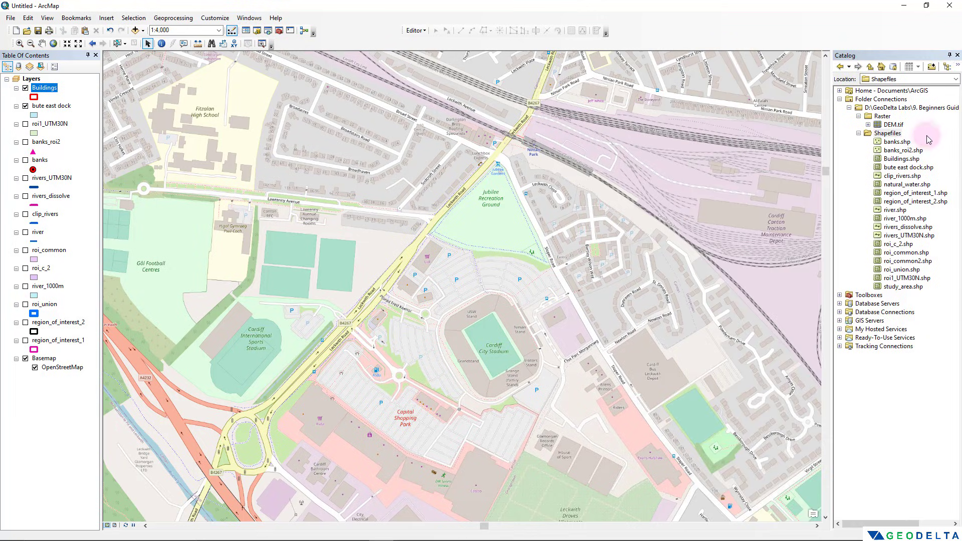
Step: Start a new shapefile in the Shapefiles folder, named road, with the Polyline feature type
right_click(890, 135)
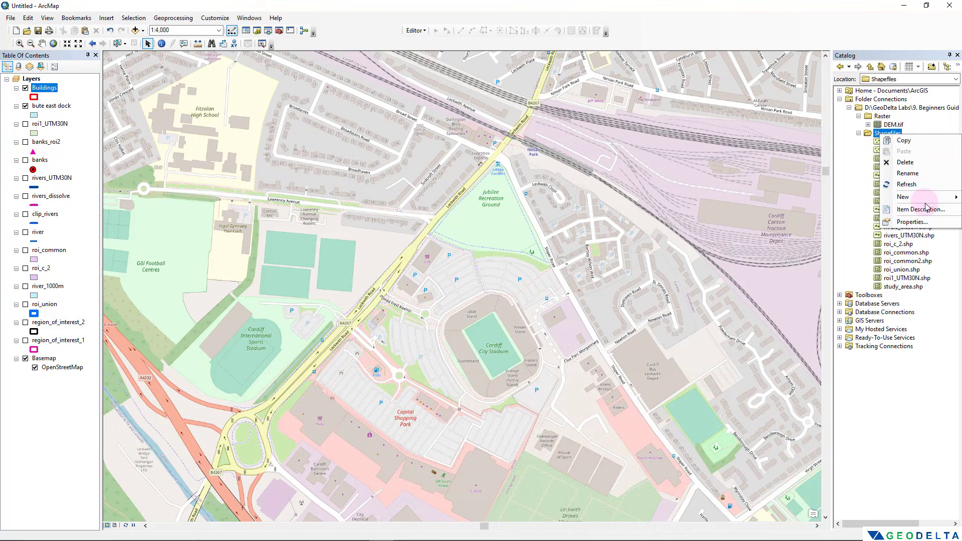
mouse_move(925, 200)
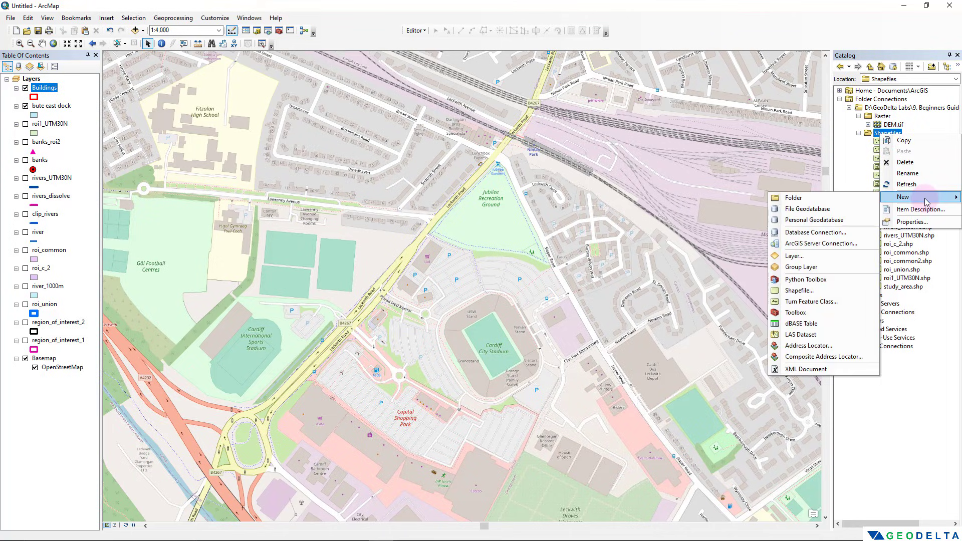
left_click(799, 291)
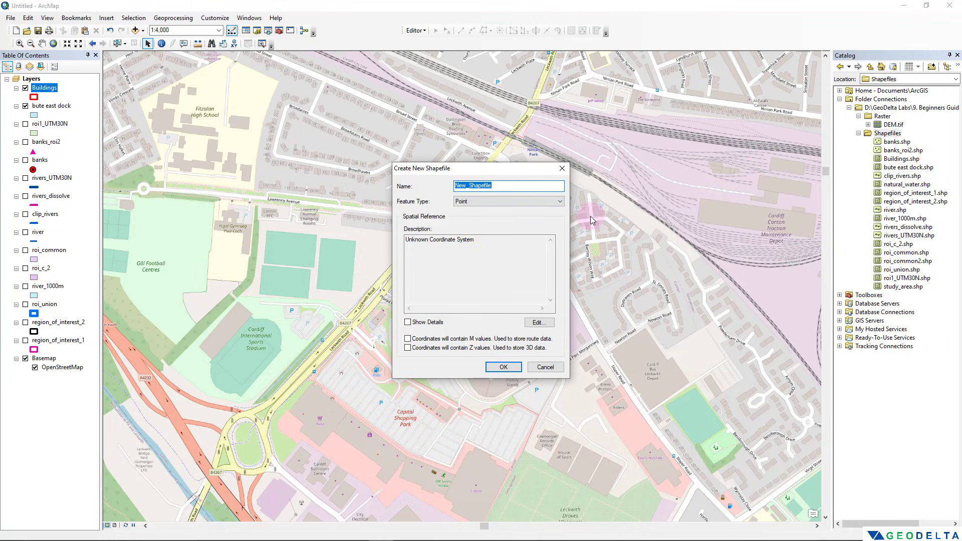
type("road")
left_click(511, 203)
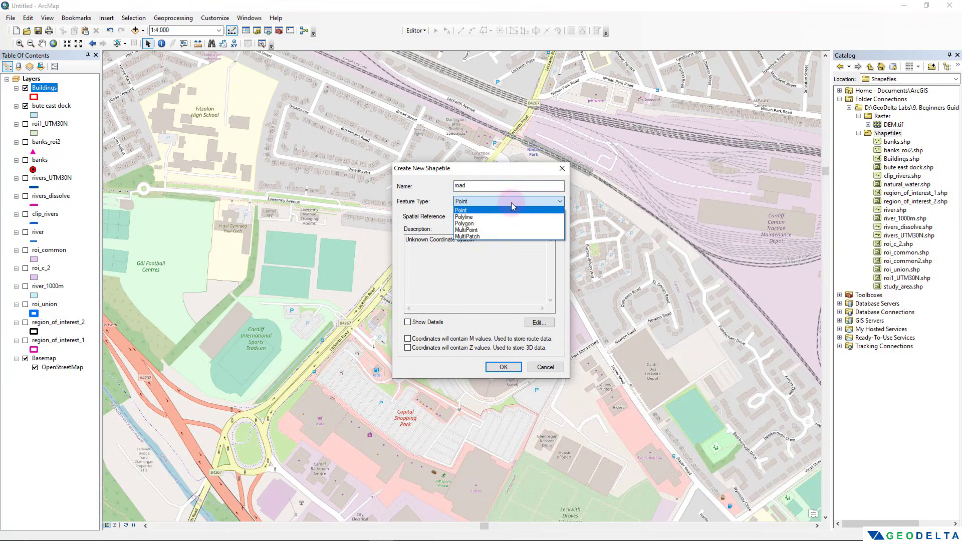
left_click(475, 218)
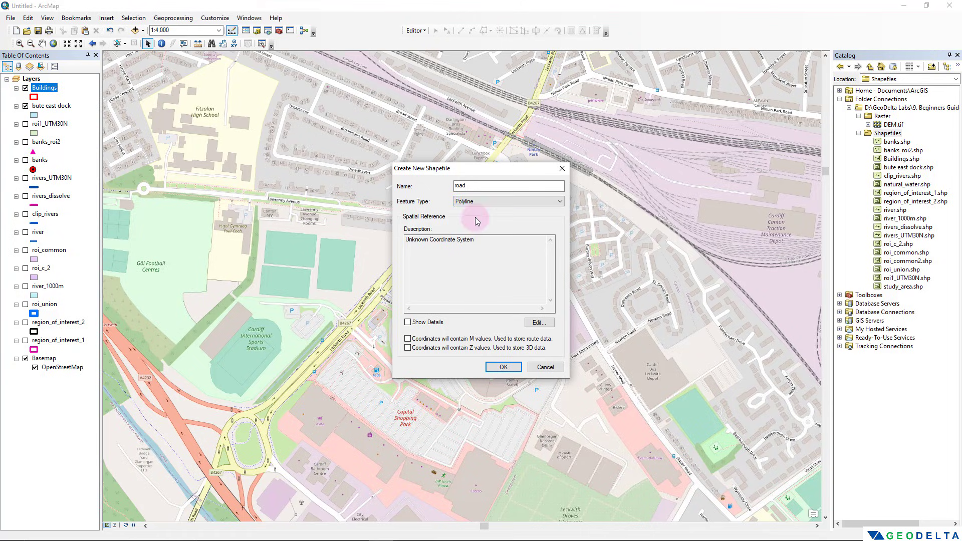
Step: Assign the projected coordinate system WGS 1984 Complex UTM Zone 30N to the road shapefile and create it
left_click(540, 322)
double_click(439, 206)
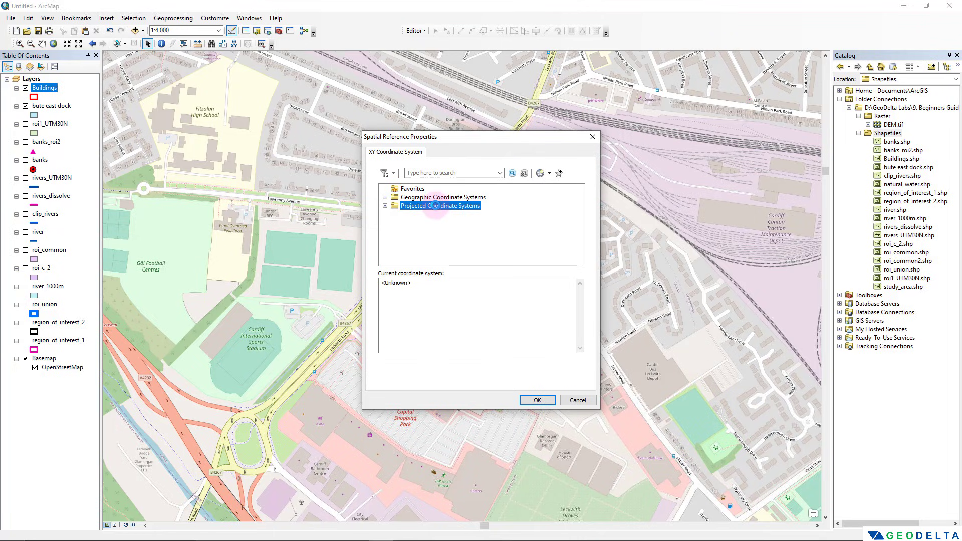
scroll(439, 214, "down", 1)
double_click(439, 240)
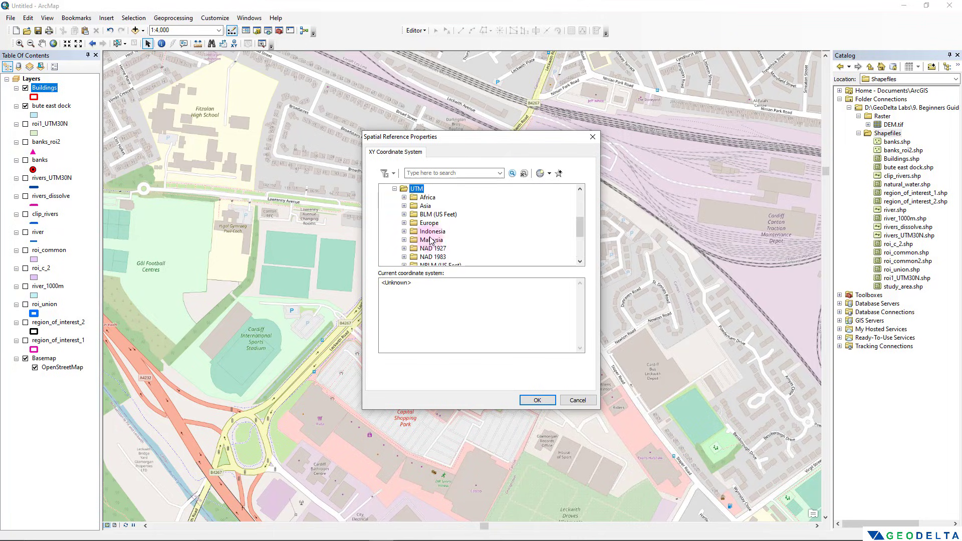
scroll(440, 239, "down", 5)
double_click(440, 238)
double_click(440, 231)
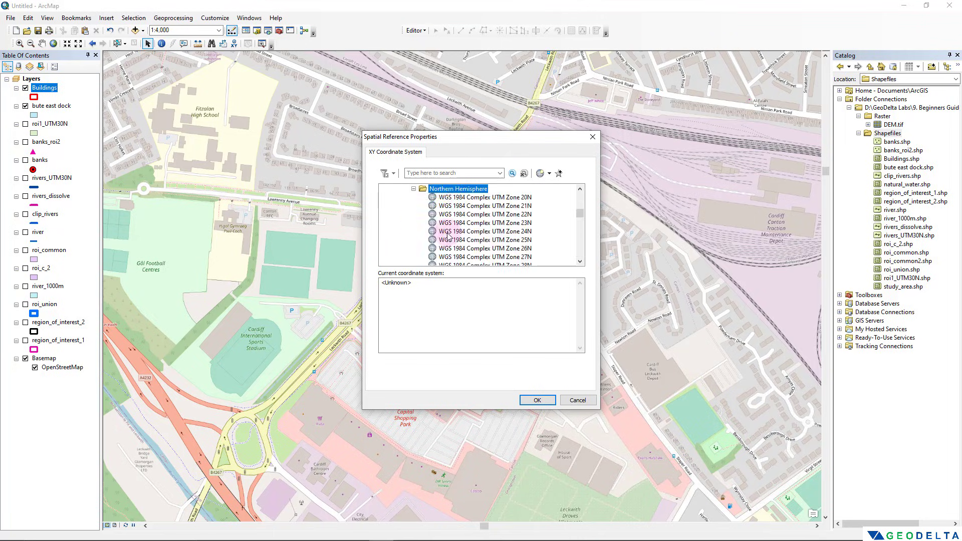
scroll(491, 246, "up", 2)
left_click(485, 231)
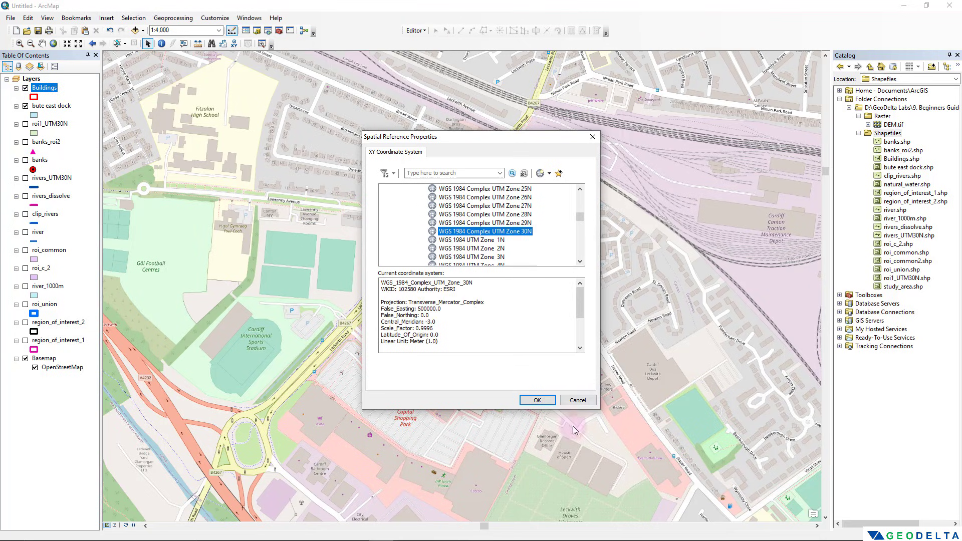
left_click(544, 402)
left_click(504, 367)
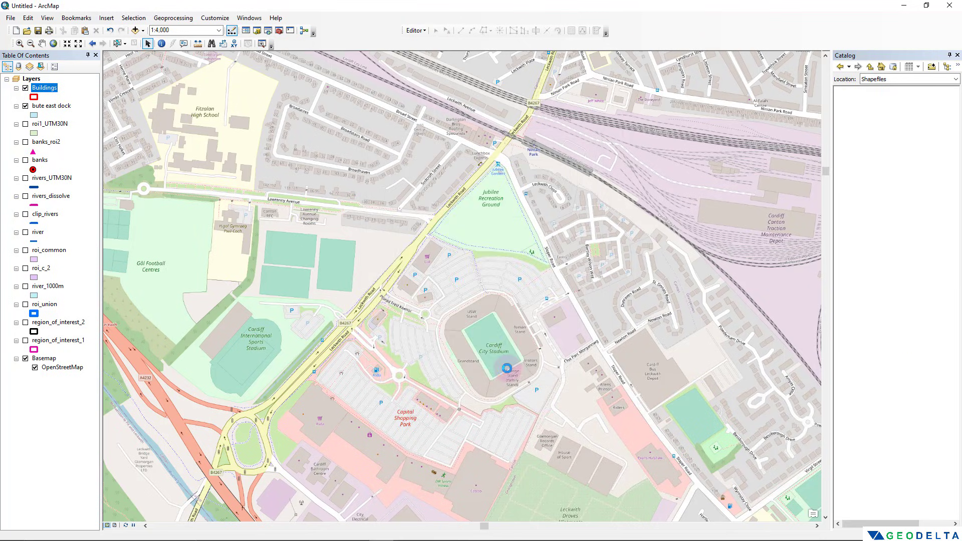
Step: Change the road layer's line symbol to the ESRI Expressway style
left_click(35, 97)
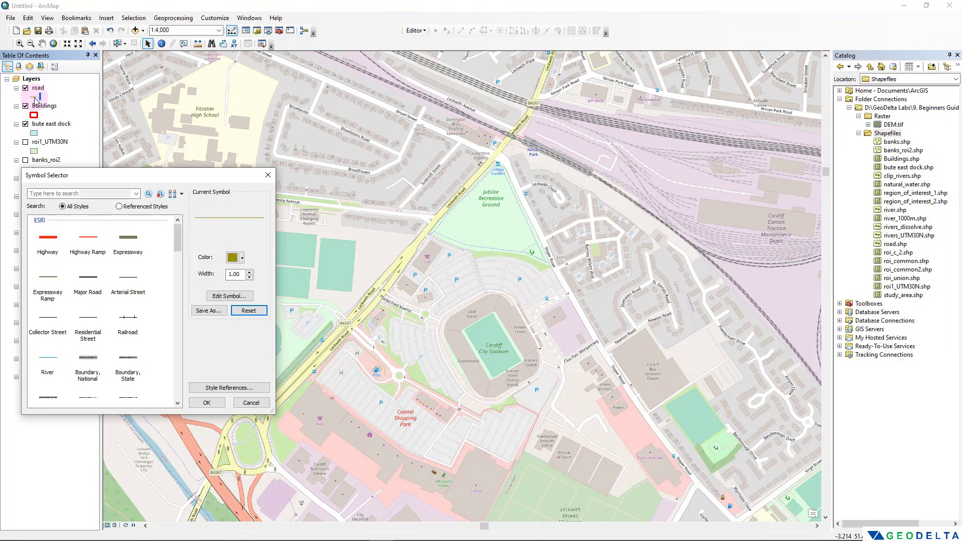
left_click(234, 257)
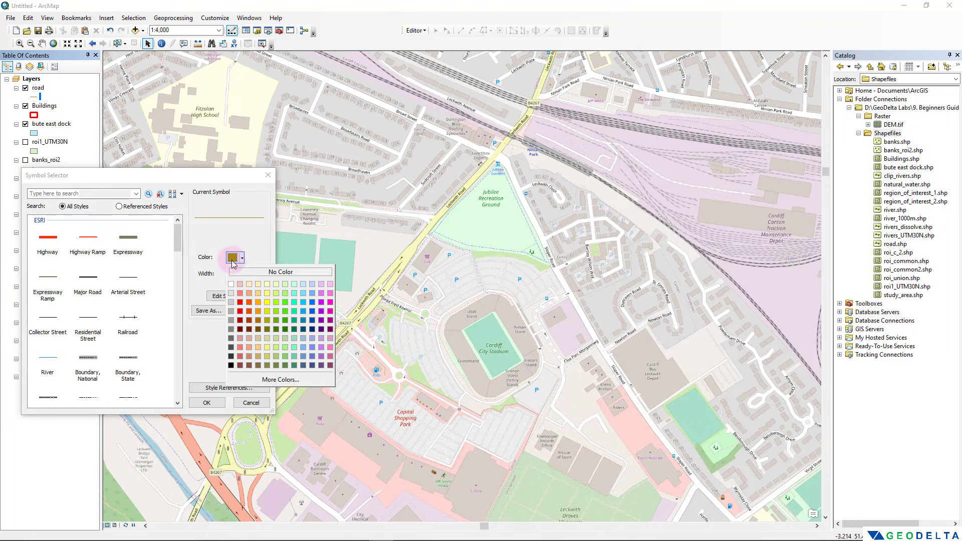
left_click(211, 255)
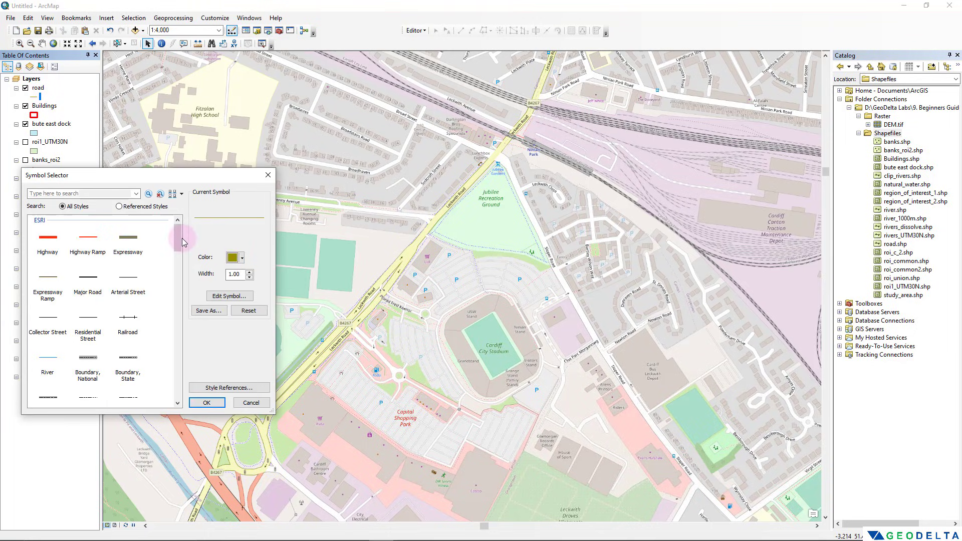
left_click(125, 243)
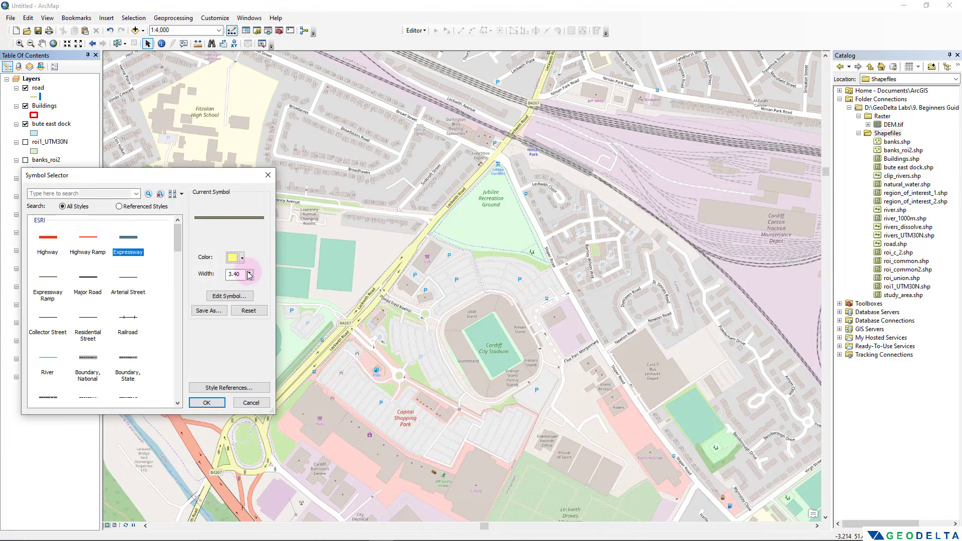
left_click(213, 408)
Step: Start an edit session on the road layer and continue past the spatial reference warning
right_click(39, 89)
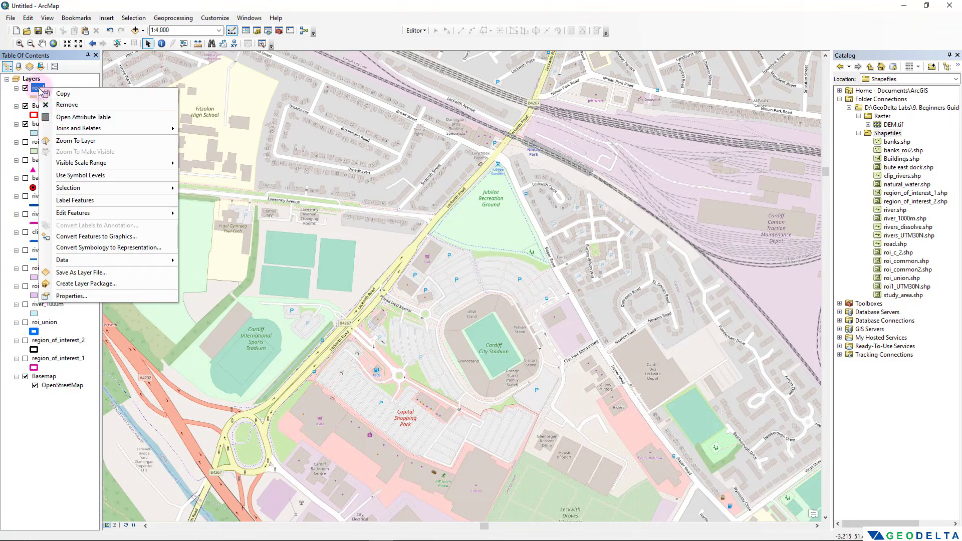
mouse_move(112, 213)
left_click(215, 211)
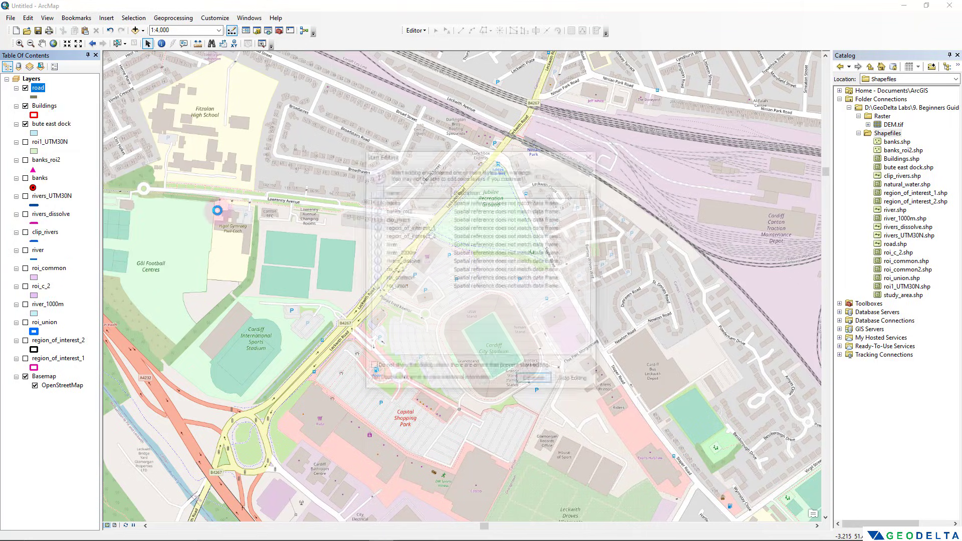
left_click(535, 380)
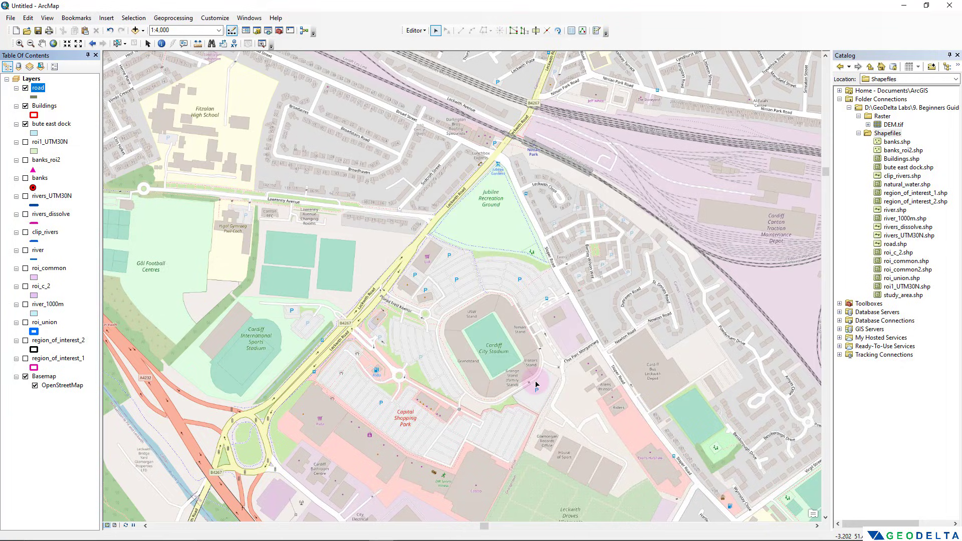
Step: Digitize Leckwith Road as a road line about 960 m long, from the roundabout beside the A4232 to the railway at Ninian Park
left_click(596, 31)
left_click(821, 55)
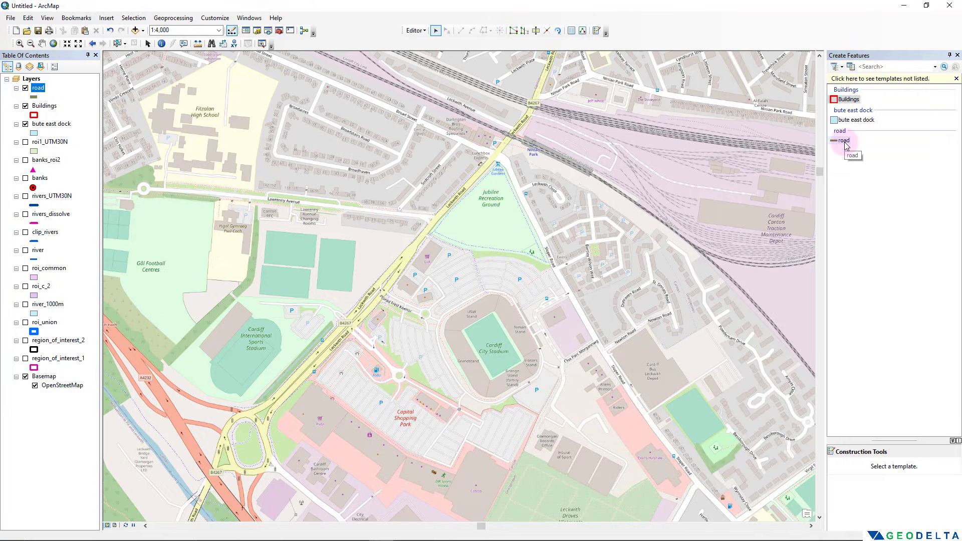
left_click(844, 141)
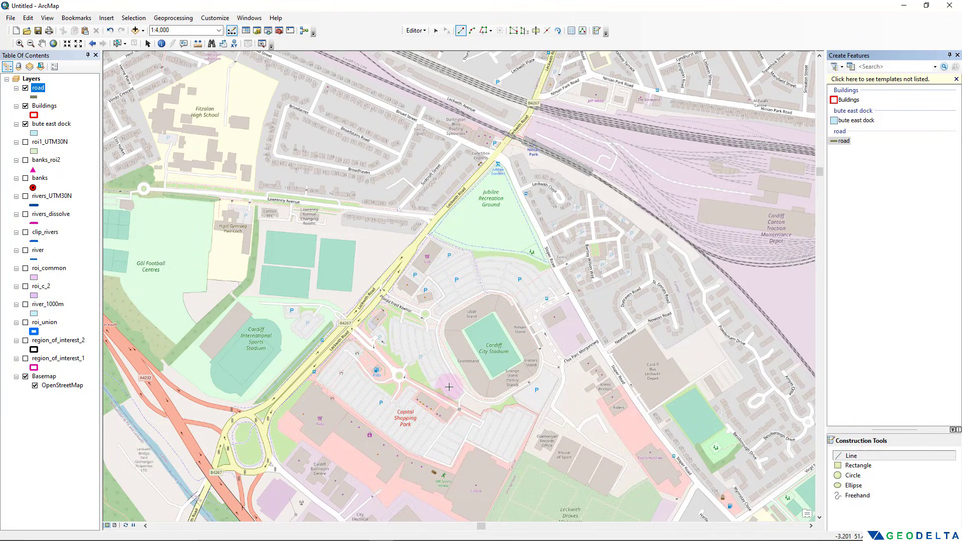
left_click(212, 469)
left_click(222, 440)
left_click(230, 422)
left_click(247, 414)
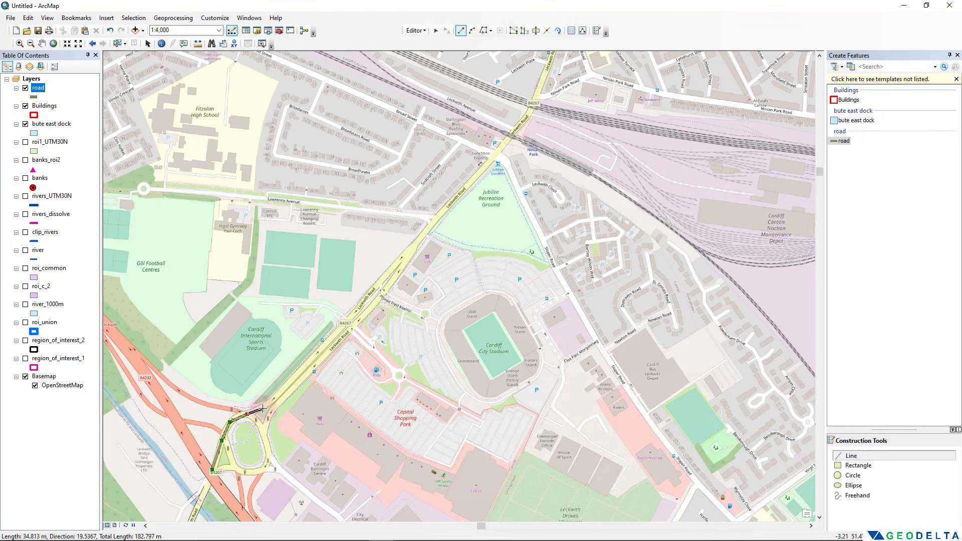
left_click(262, 409)
left_click(293, 377)
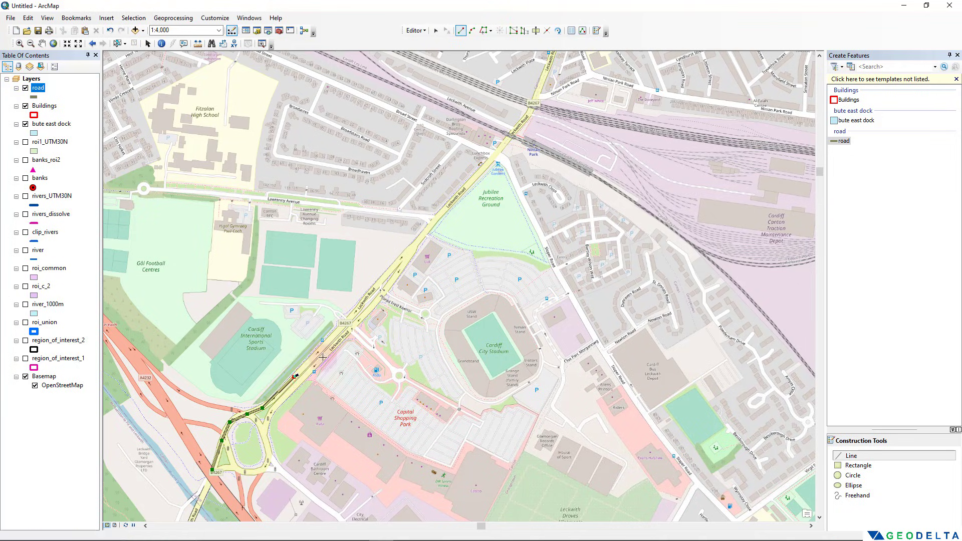
left_click(357, 310)
left_click(431, 224)
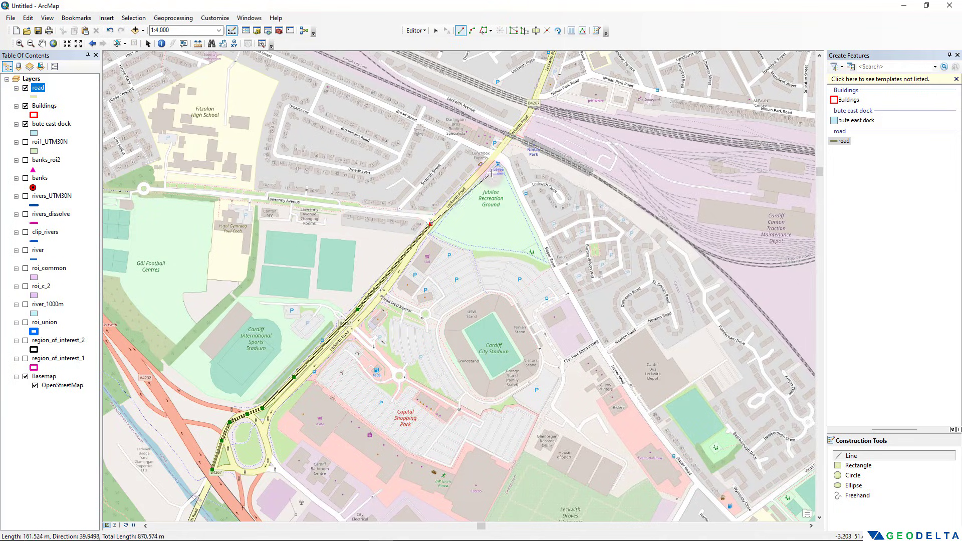
double_click(487, 167)
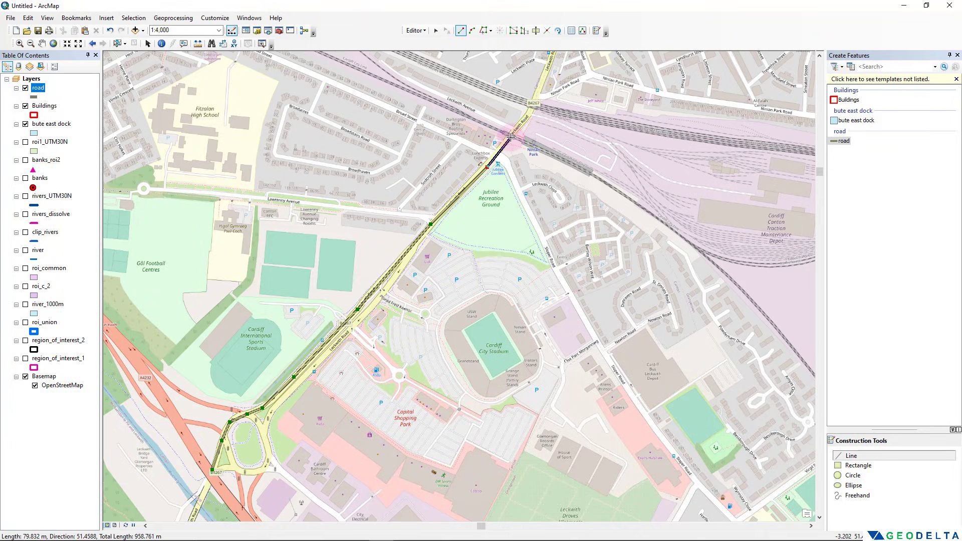
Step: Digitize a second road line about 870 m long along the orange main road, from the Leckwith Road junction east to the junction before the river
scroll(461, 394, "up", 1)
left_click_drag(454, 414, 400, 149)
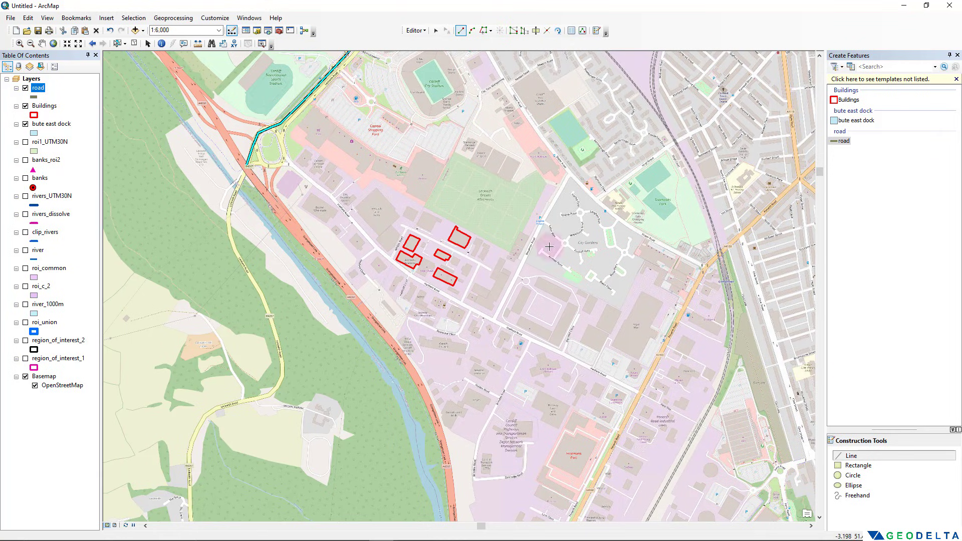
left_click_drag(539, 274, 458, 491)
left_click_drag(468, 145, 464, 367)
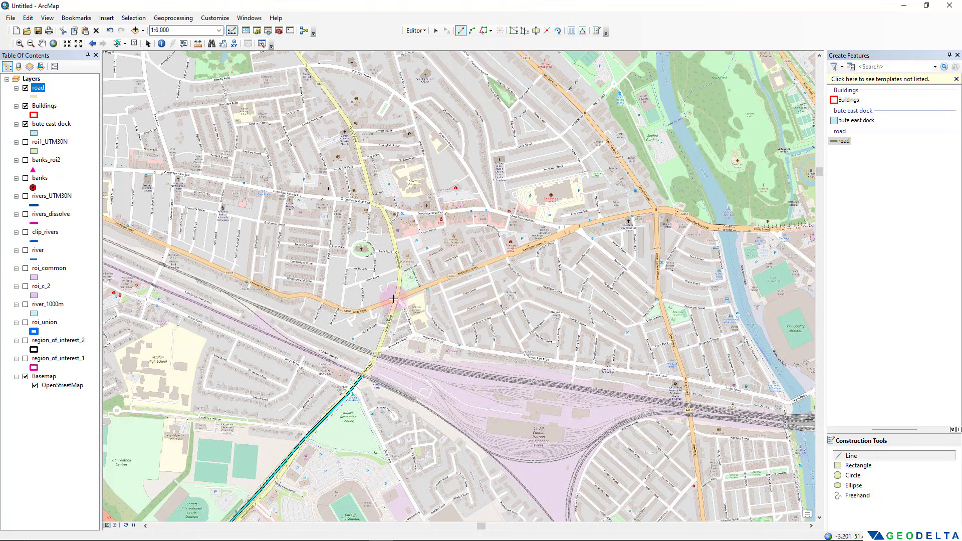
left_click(396, 298)
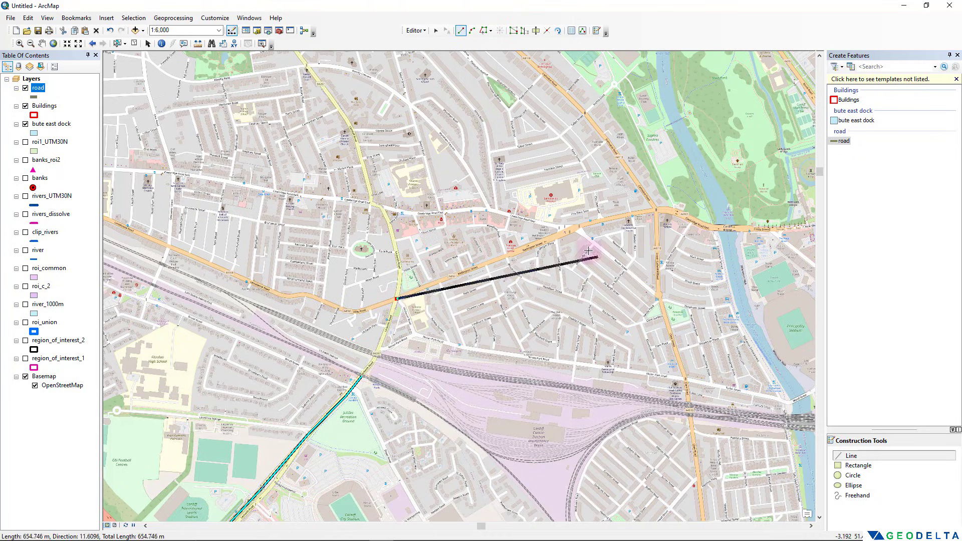
left_click(496, 260)
left_click(566, 232)
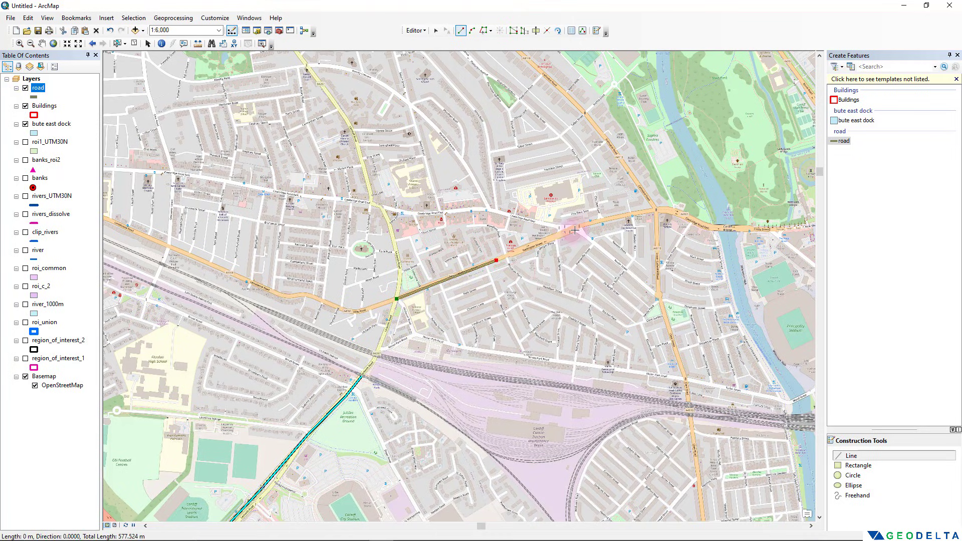
left_click(621, 216)
left_click(649, 211)
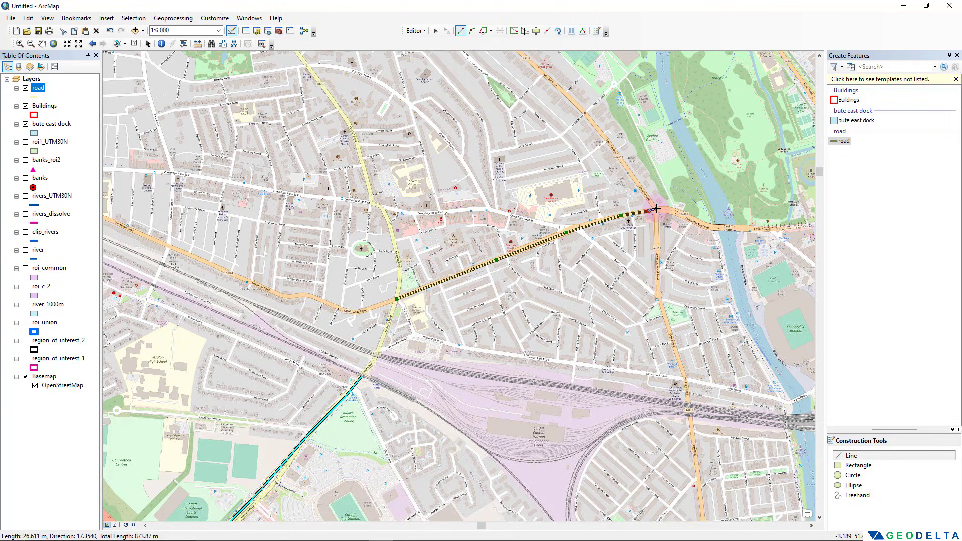
double_click(655, 210)
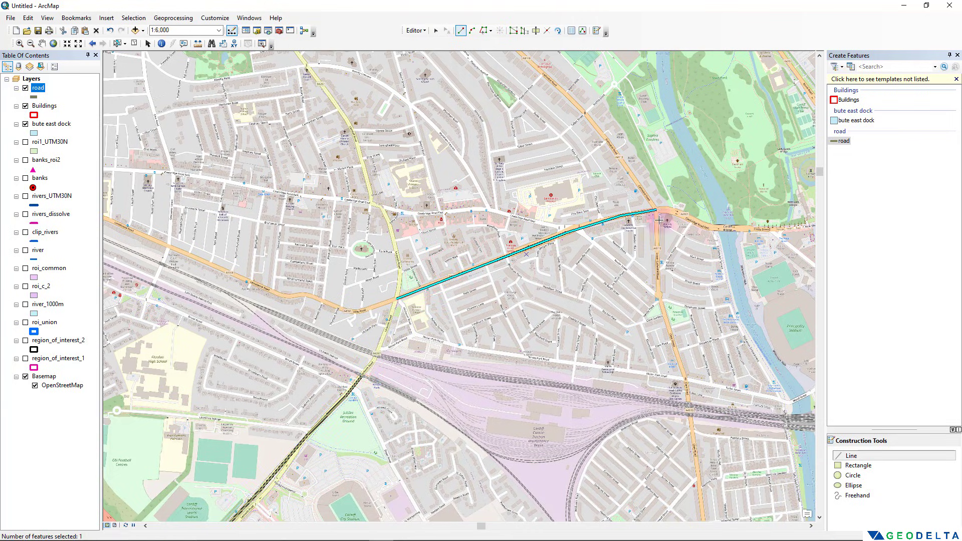
Step: Open the road layer's attribute table and highlight each of the two road records in turn to identify its line
left_click(41, 89)
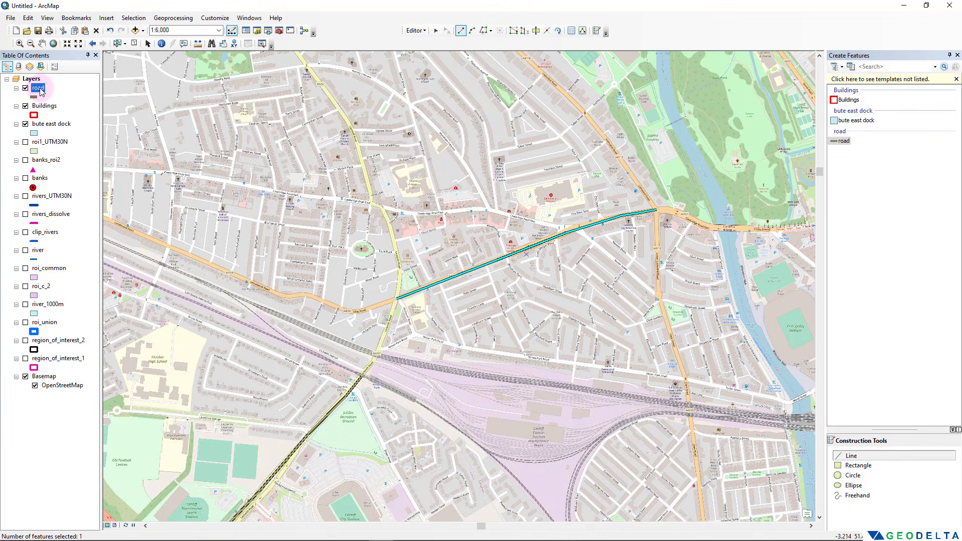
right_click(41, 90)
left_click(75, 116)
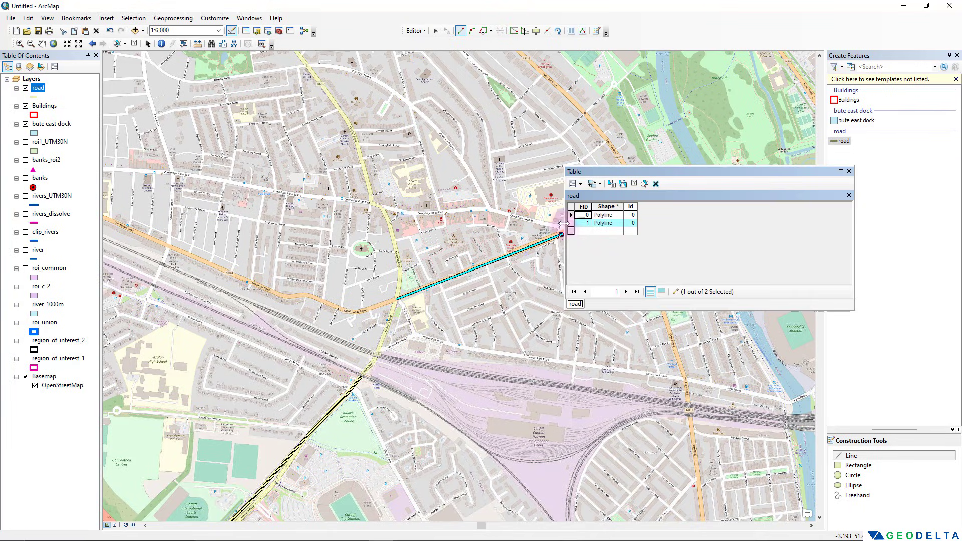
left_click_drag(580, 173, 669, 206)
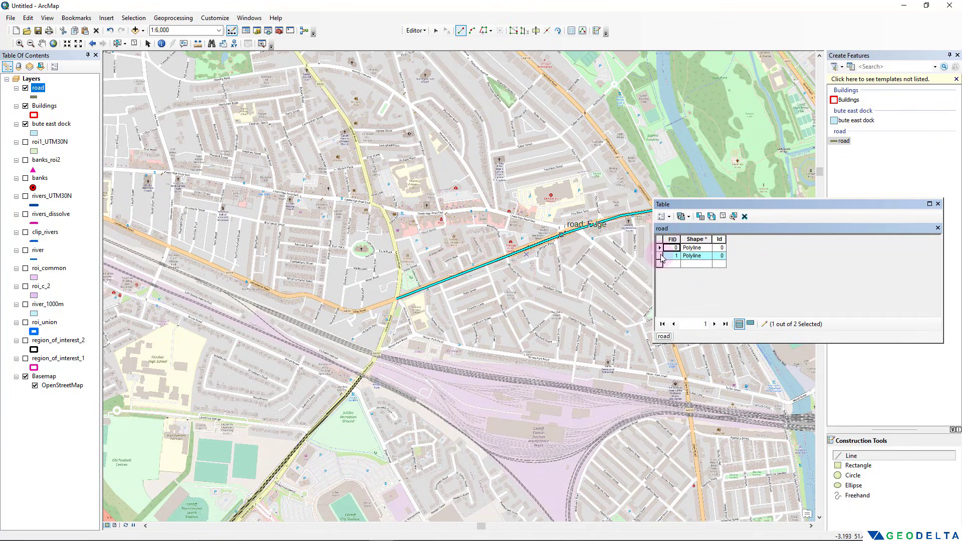
left_click(660, 247)
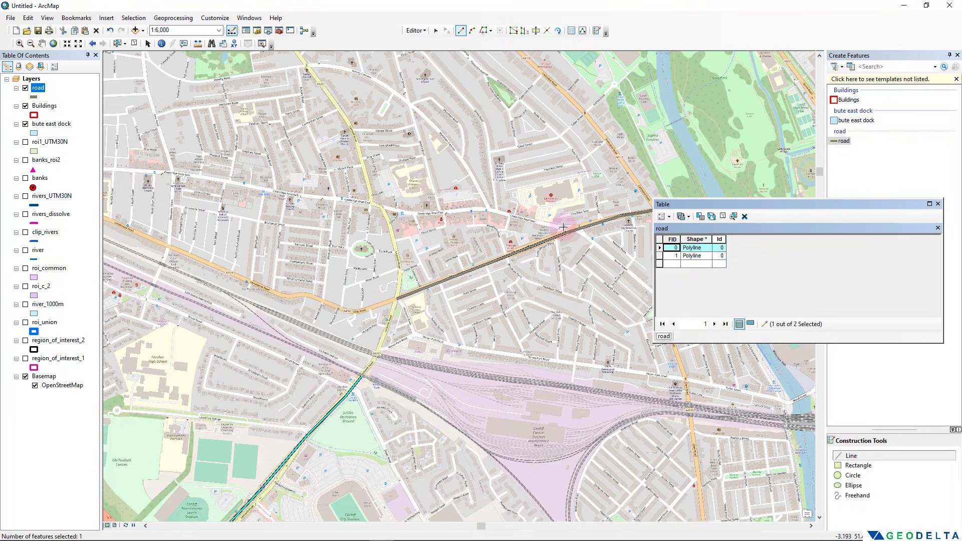
left_click(659, 255)
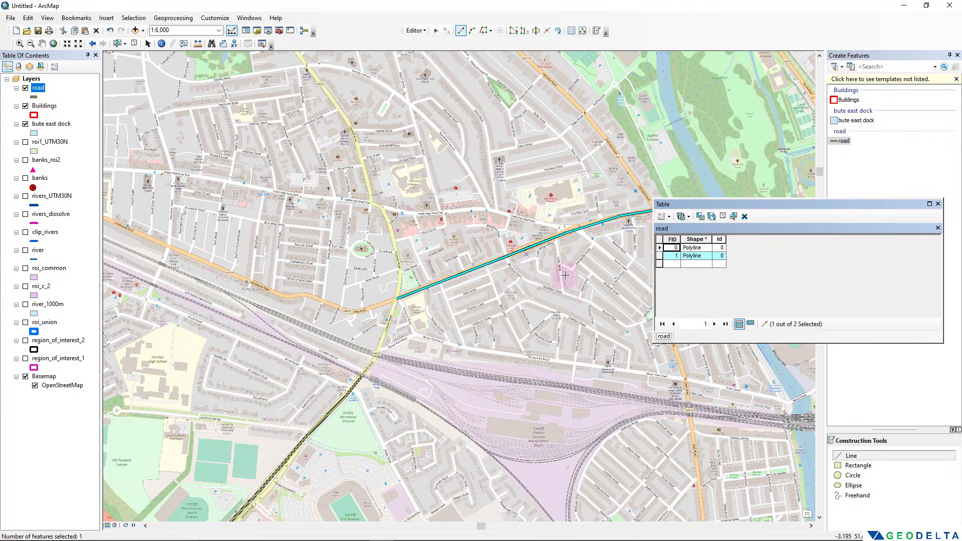
Step: Hide the OpenStreetMap basemap to view the digitized road lines alone, and show it again
left_click(35, 385)
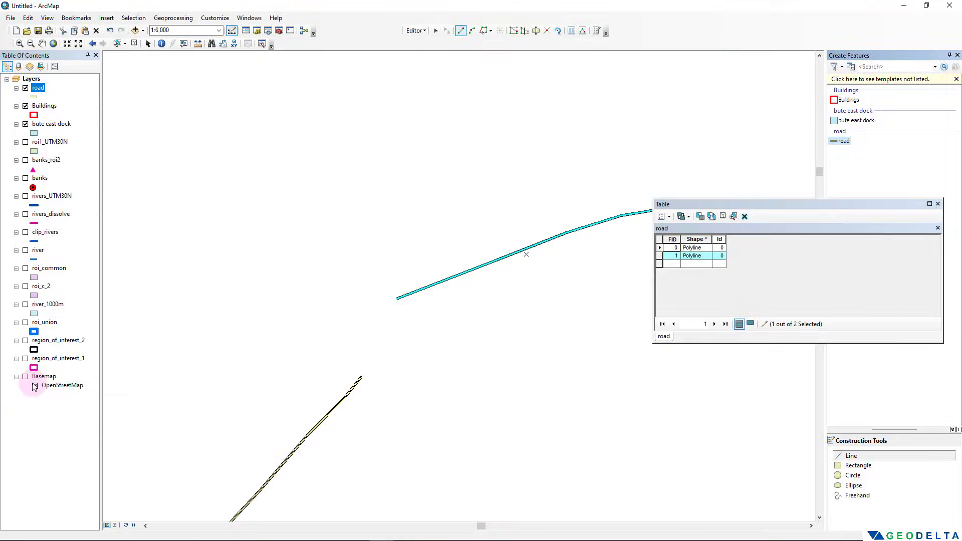
left_click_drag(426, 384, 446, 278)
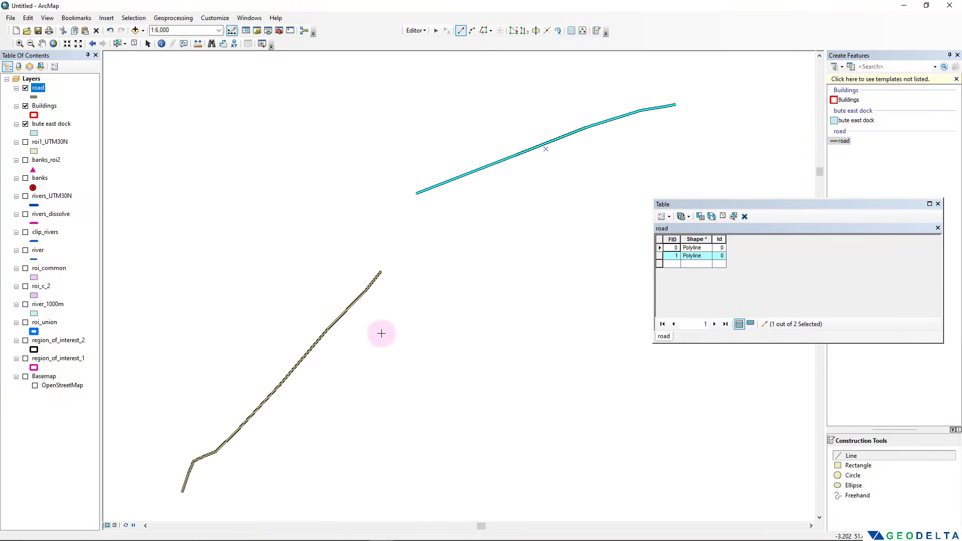
scroll(341, 372, "up", 1)
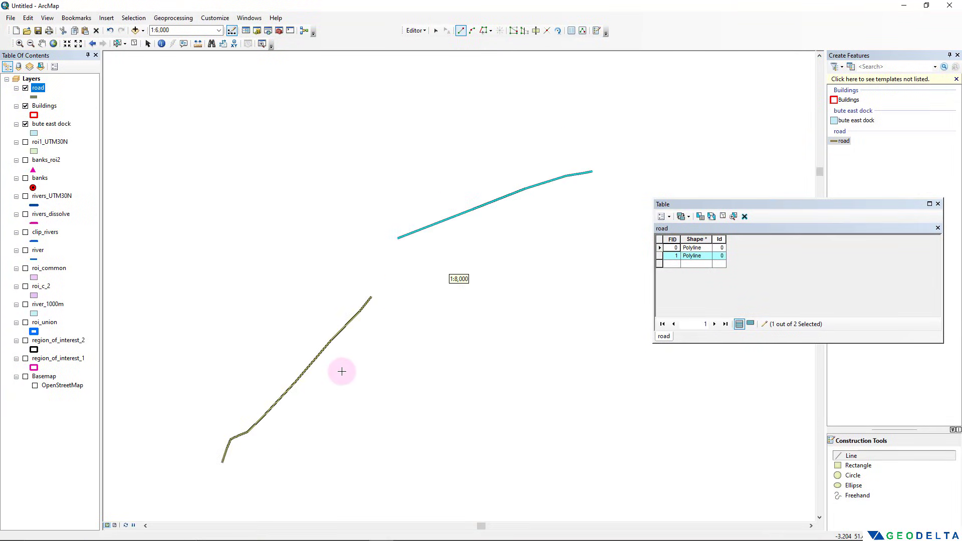
left_click(26, 376)
left_click(34, 386)
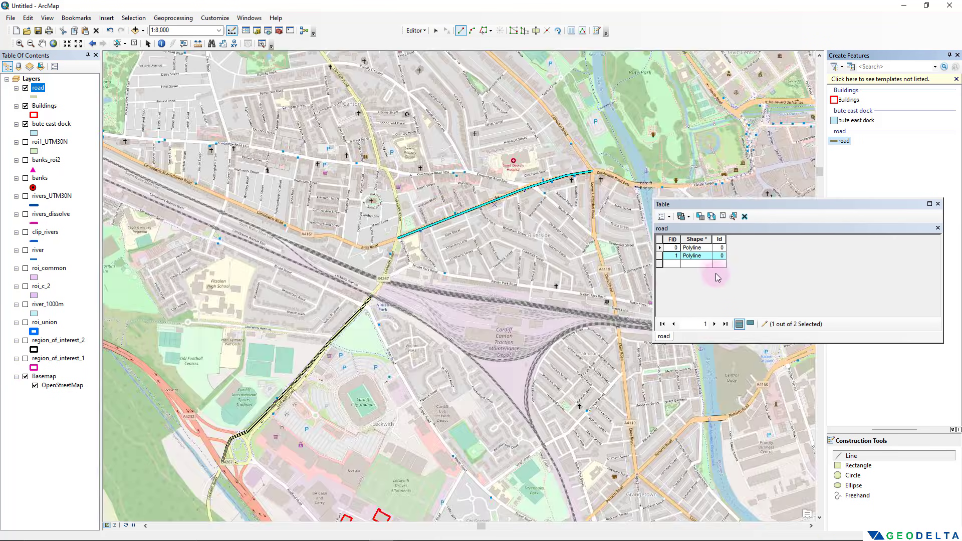
Step: Stop editing the road layer, save the edits and close its attribute table
left_click(419, 34)
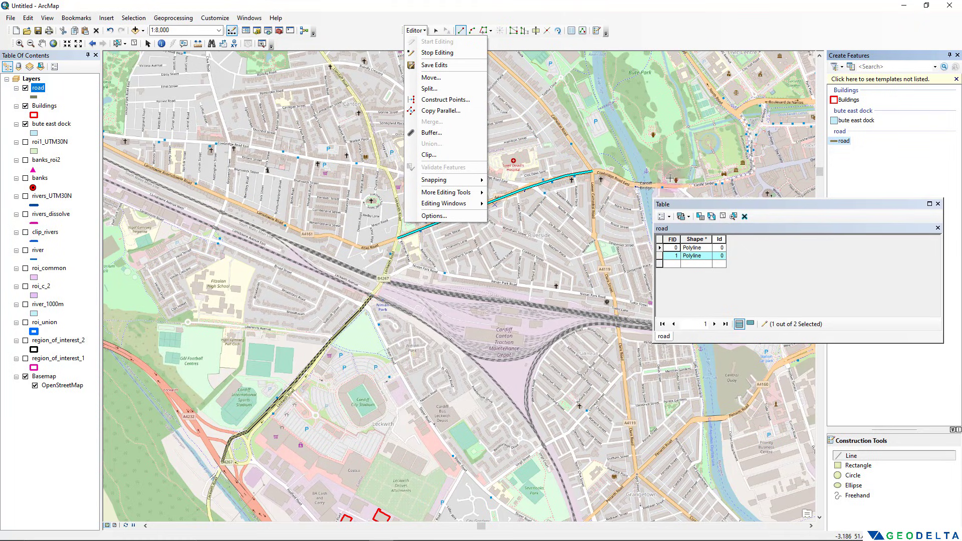
left_click(437, 53)
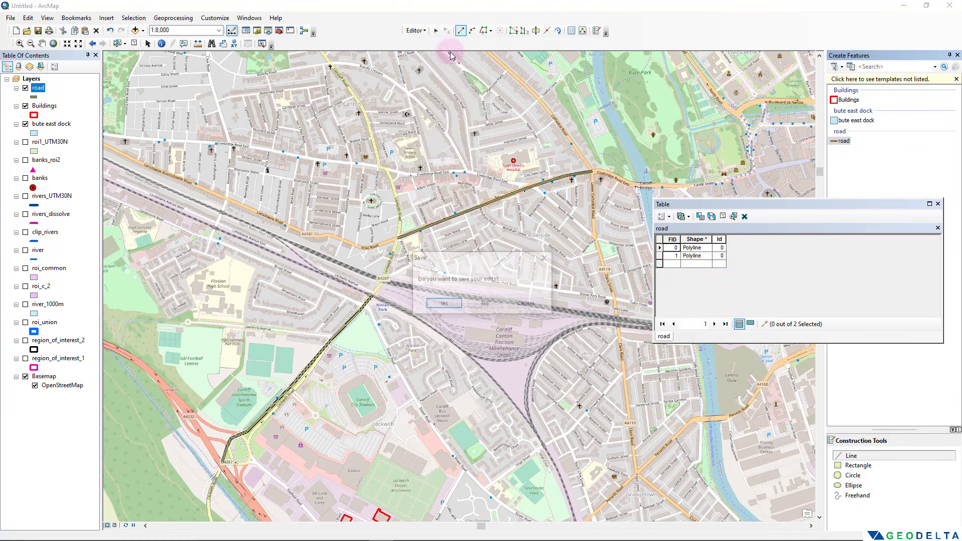
left_click(444, 304)
left_click(938, 205)
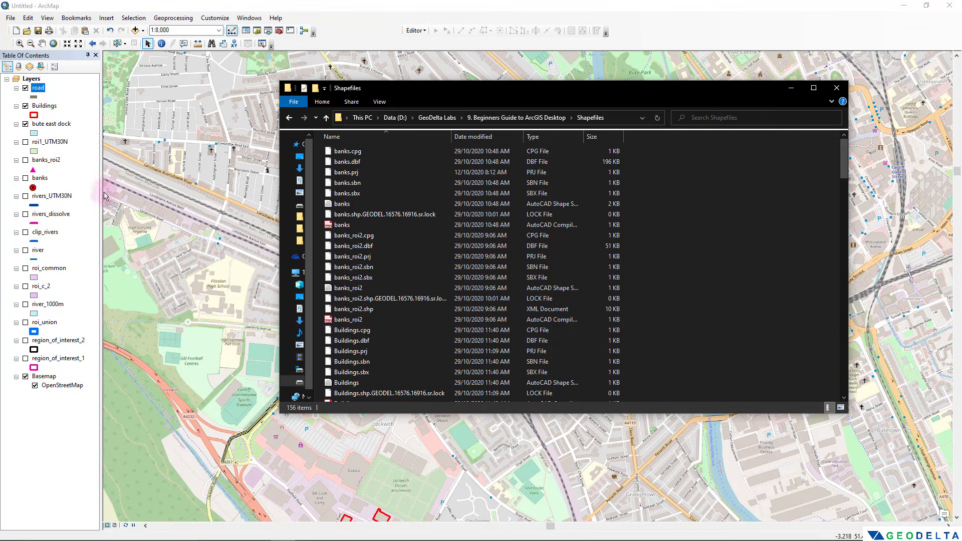
Step: Find the road shapefile's component files in the Shapefiles folder in File Explorer and select them as a group
scroll(459, 224, "down", 20)
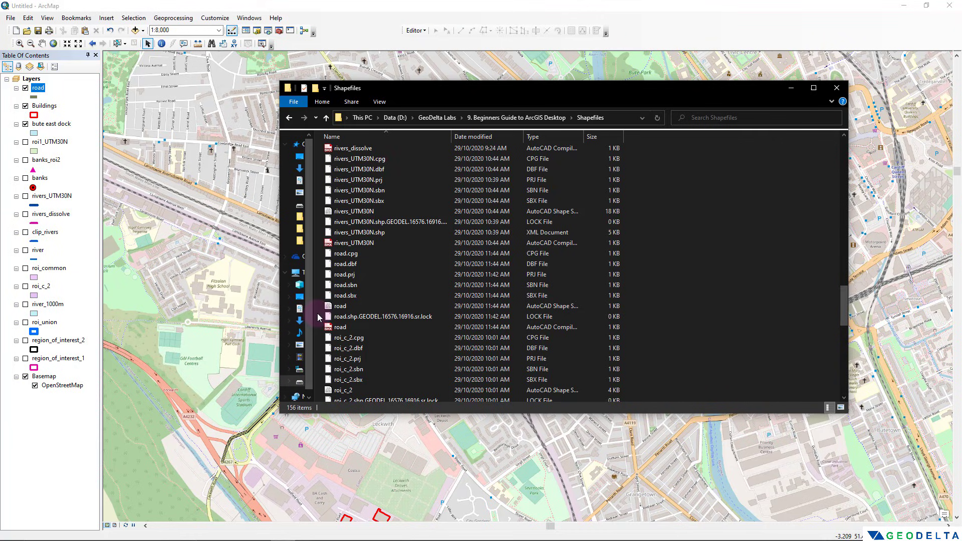
left_click_drag(317, 314, 420, 256)
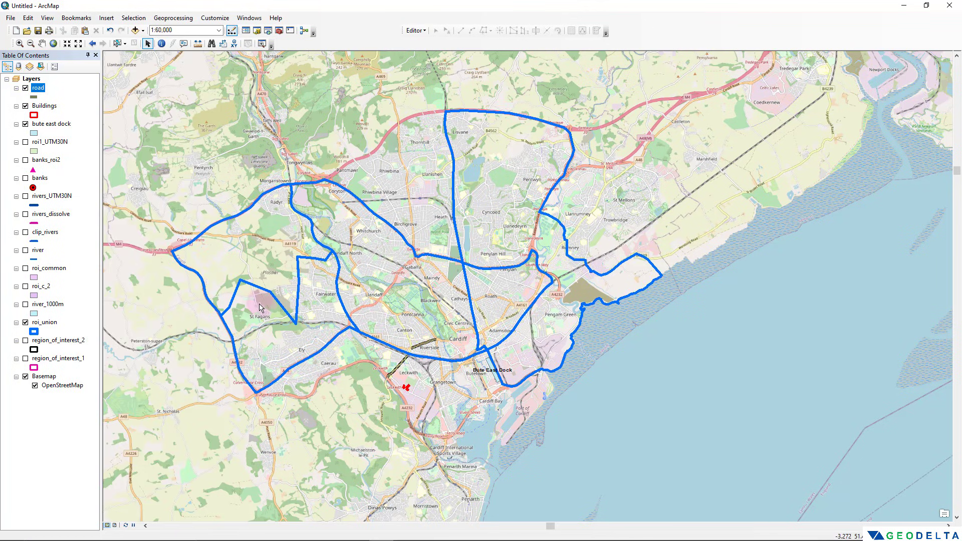
Step: Start exporting all features of the roi_union layer with its source coordinate system, and browse for the output location
left_click(48, 323)
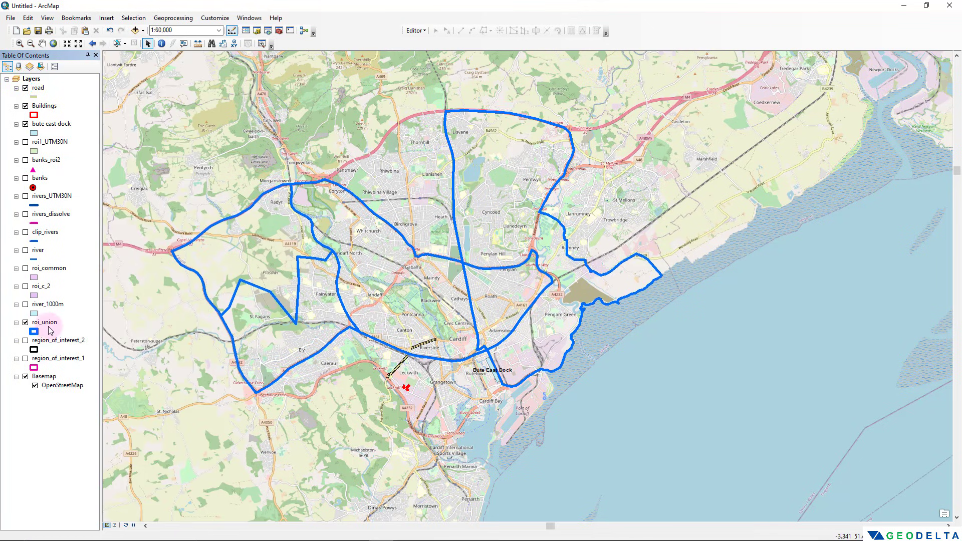
right_click(50, 327)
left_click(18, 408)
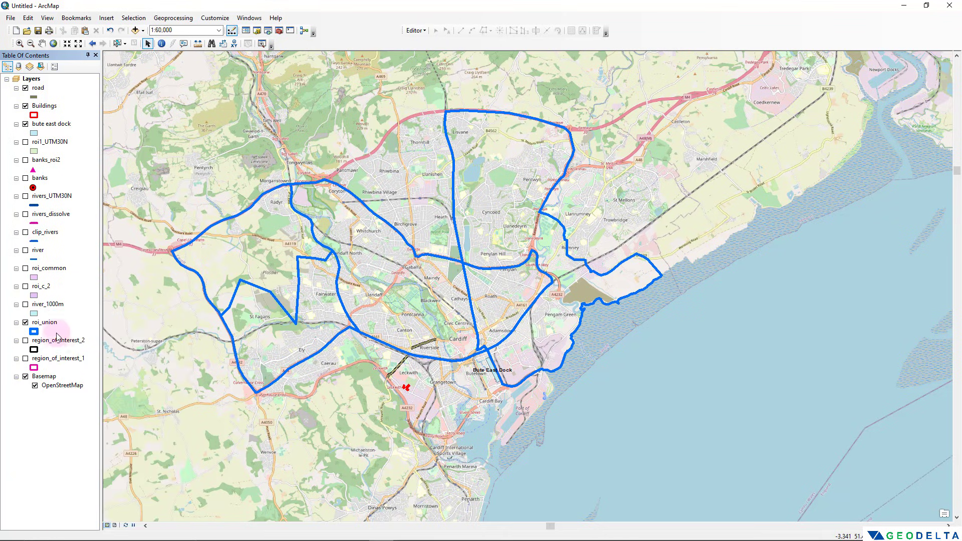
right_click(47, 326)
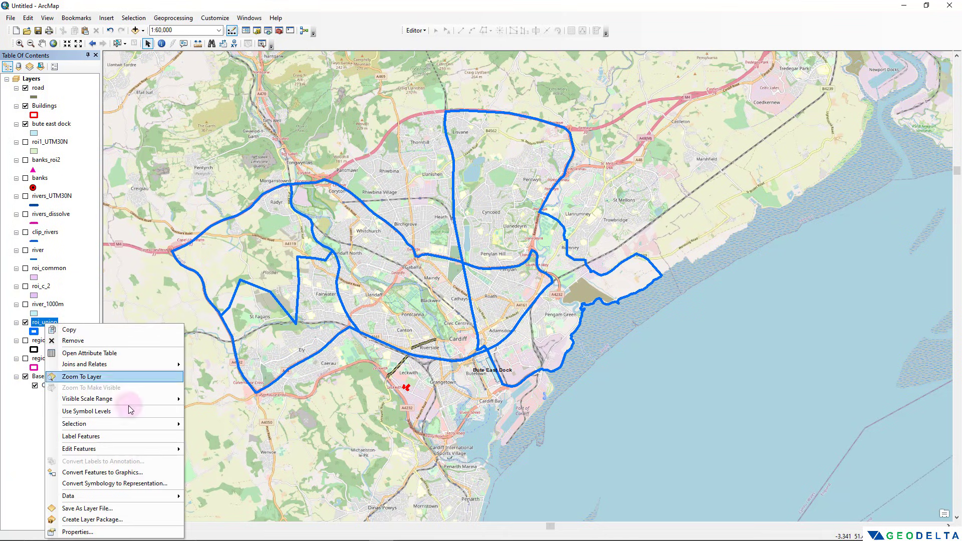
mouse_move(121, 496)
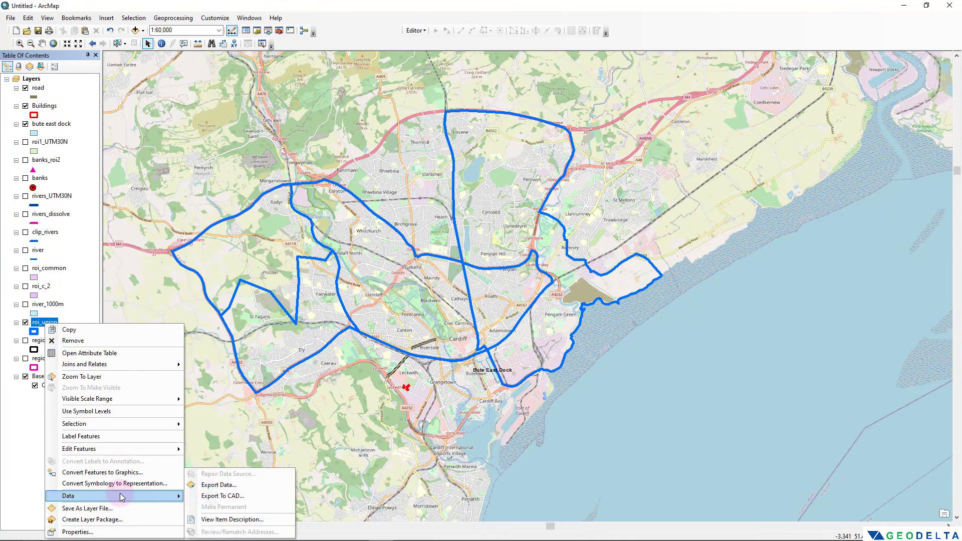
left_click(230, 486)
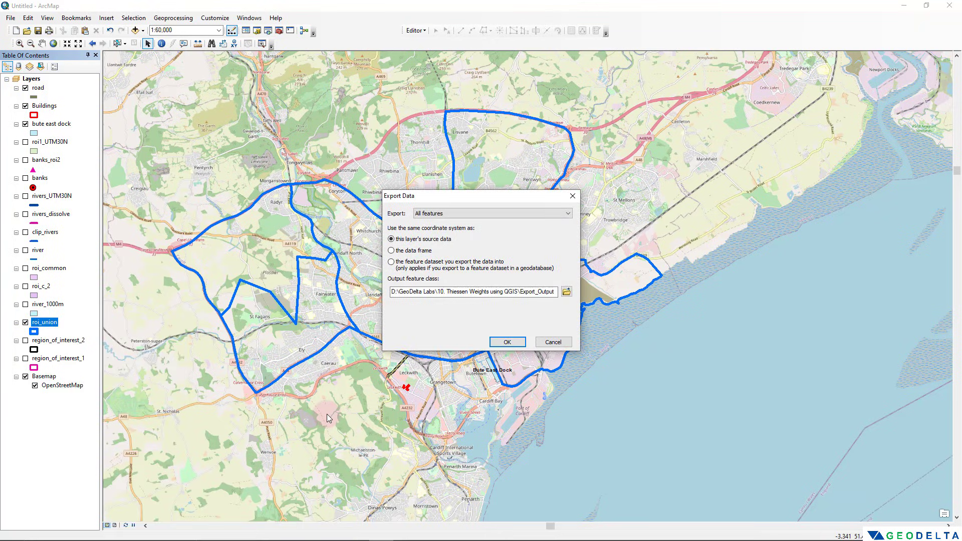
left_click(499, 337)
left_click(567, 292)
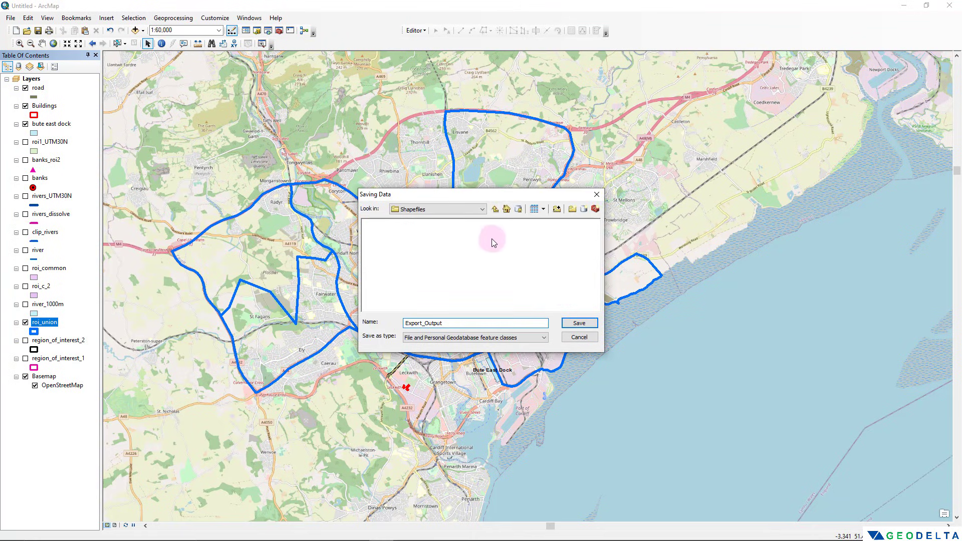
Step: Create a new folder named Test inside the Shapefiles folder and open it as the export location
left_click(574, 213)
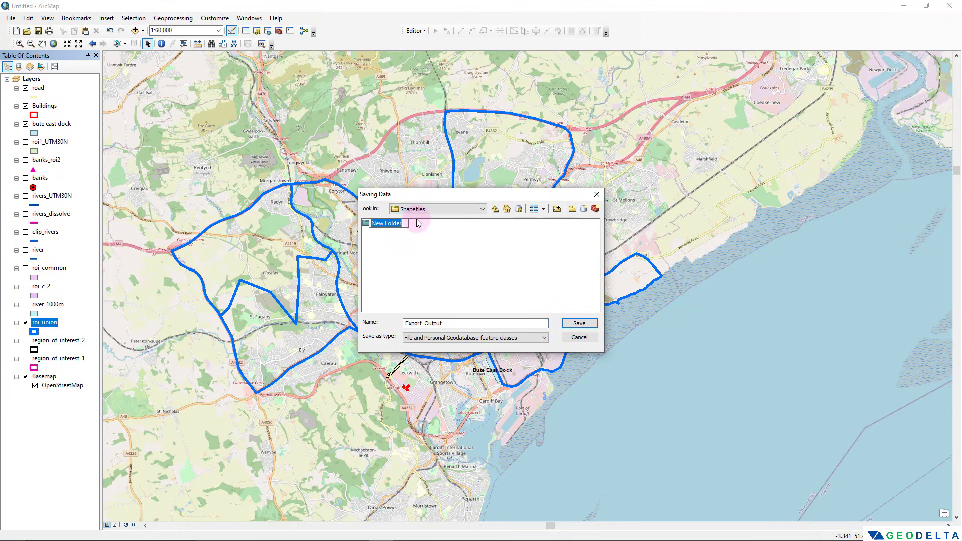
type("Test")
left_click(419, 235)
double_click(377, 224)
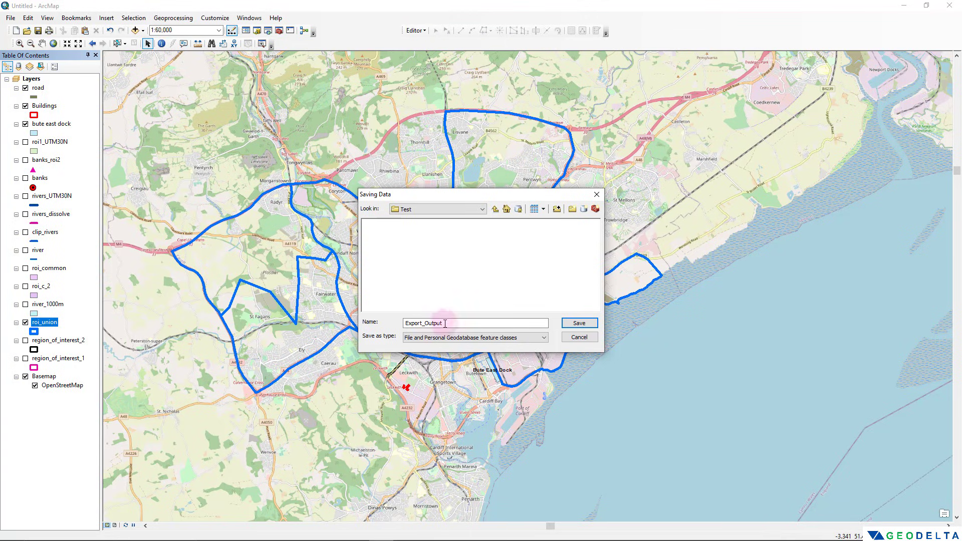
Step: Save the output as a shapefile named ROI_UNION and run the export without adding the exported data to the map
left_click(423, 340)
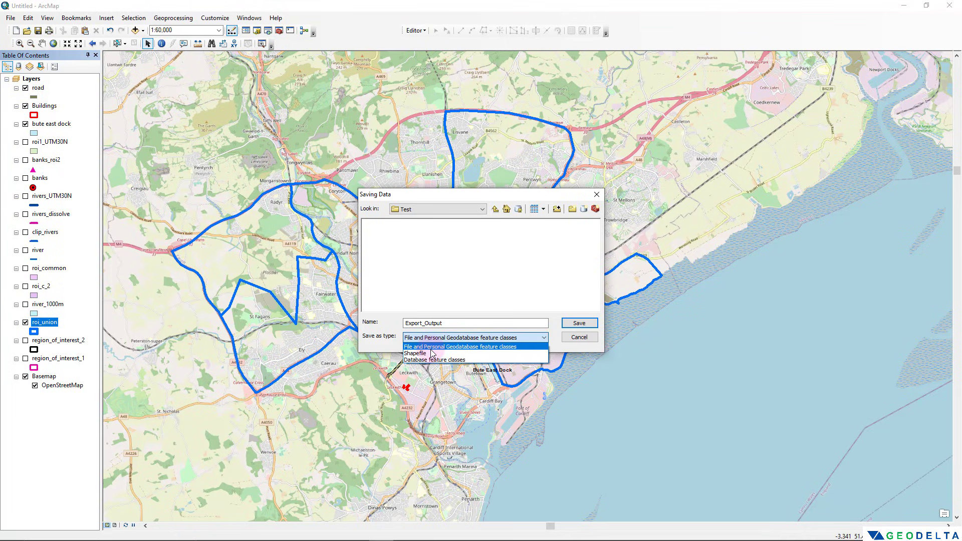
left_click(430, 355)
left_click(425, 323)
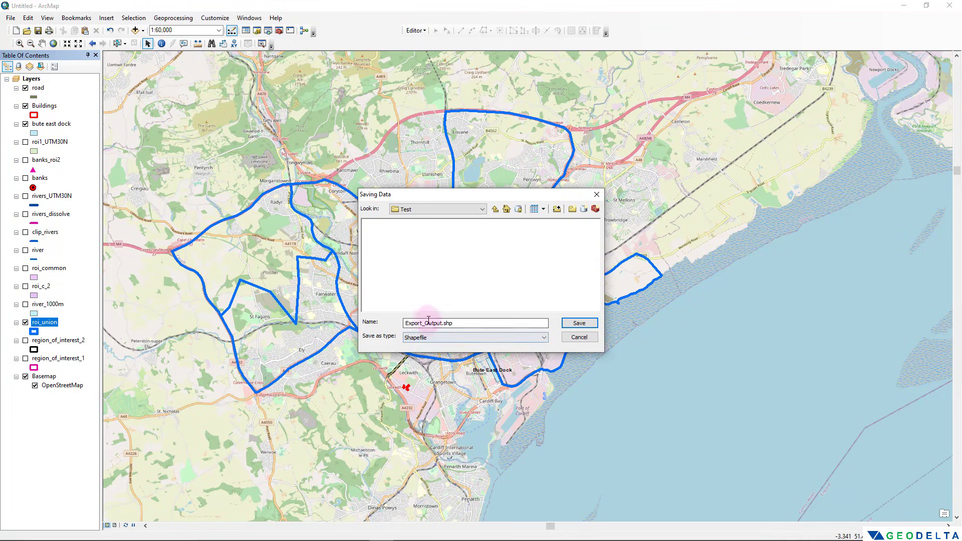
left_click_drag(443, 324, 358, 339)
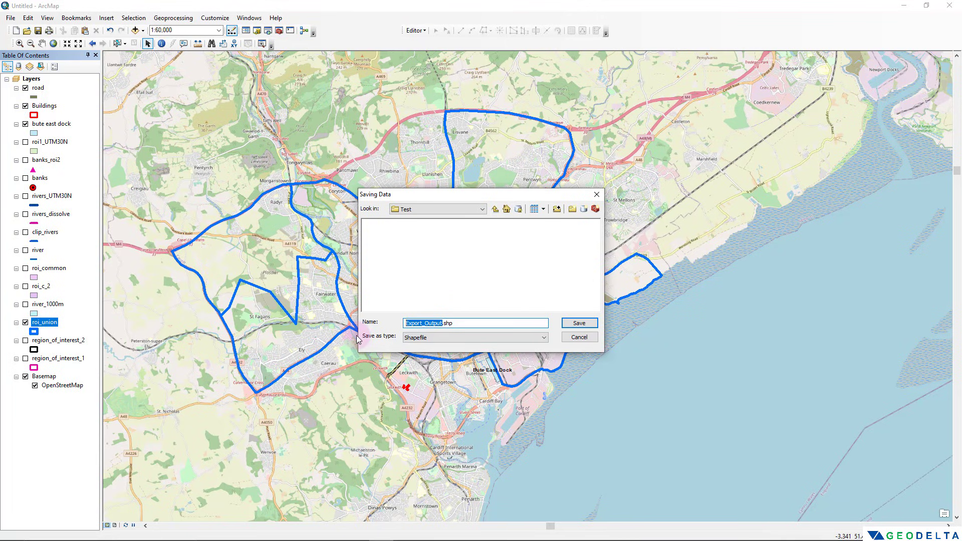
type("ROI_UNION")
left_click(579, 323)
left_click(507, 341)
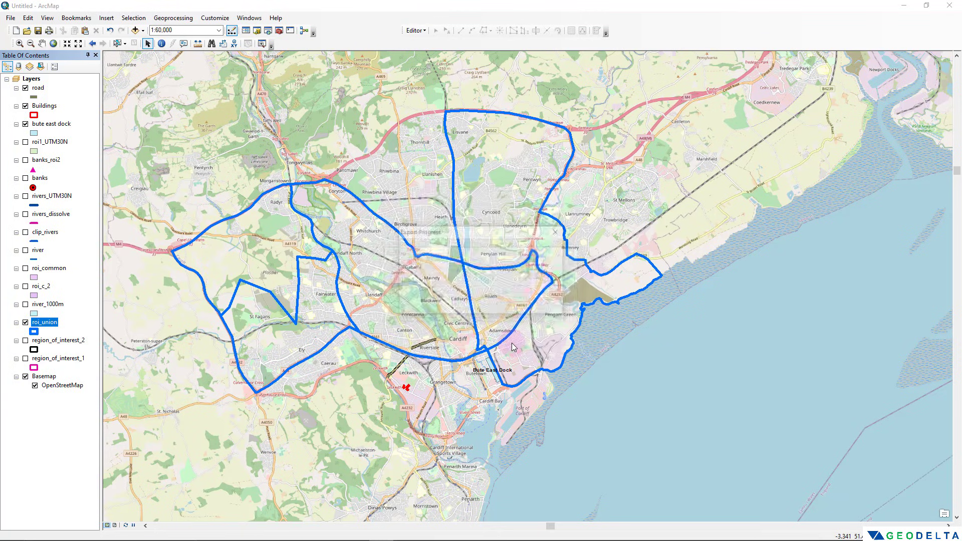
left_click(517, 310)
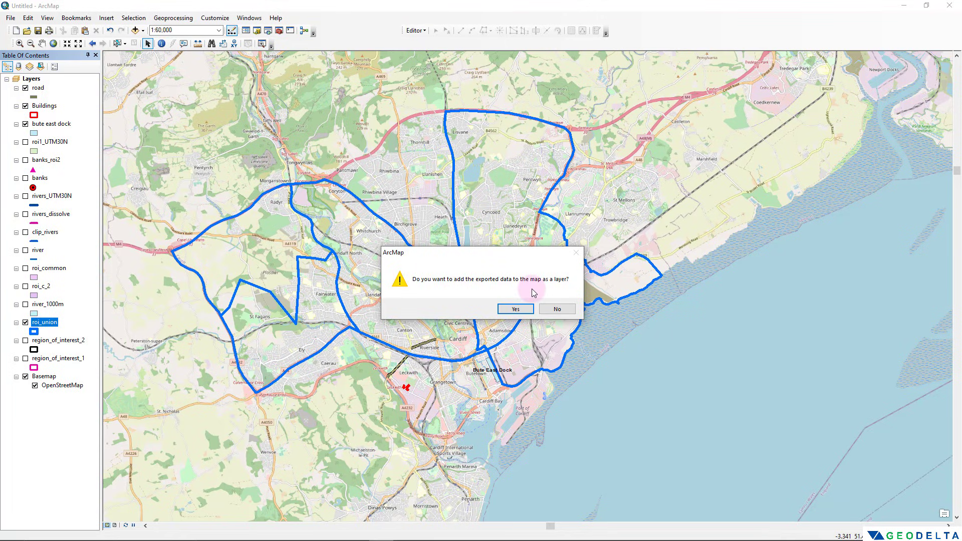
left_click(557, 309)
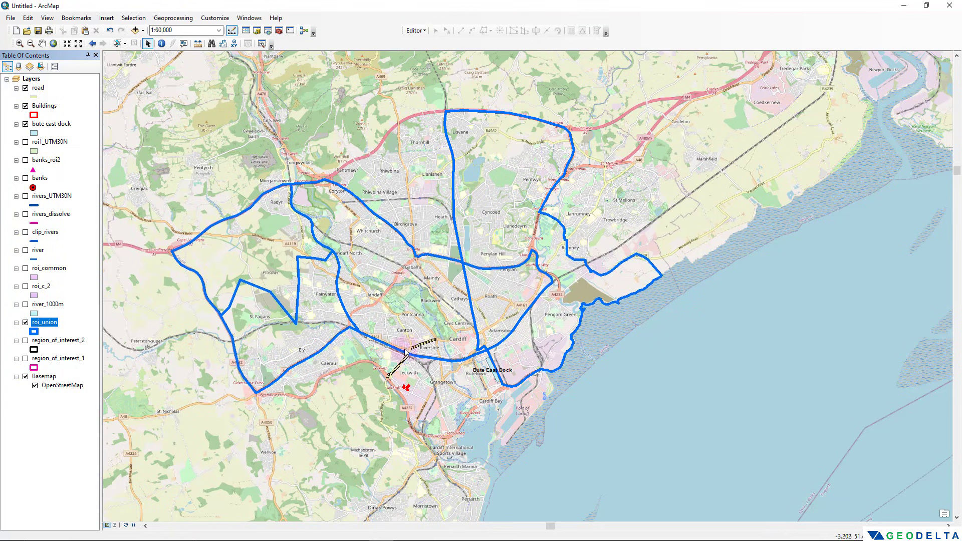
left_click(53, 198)
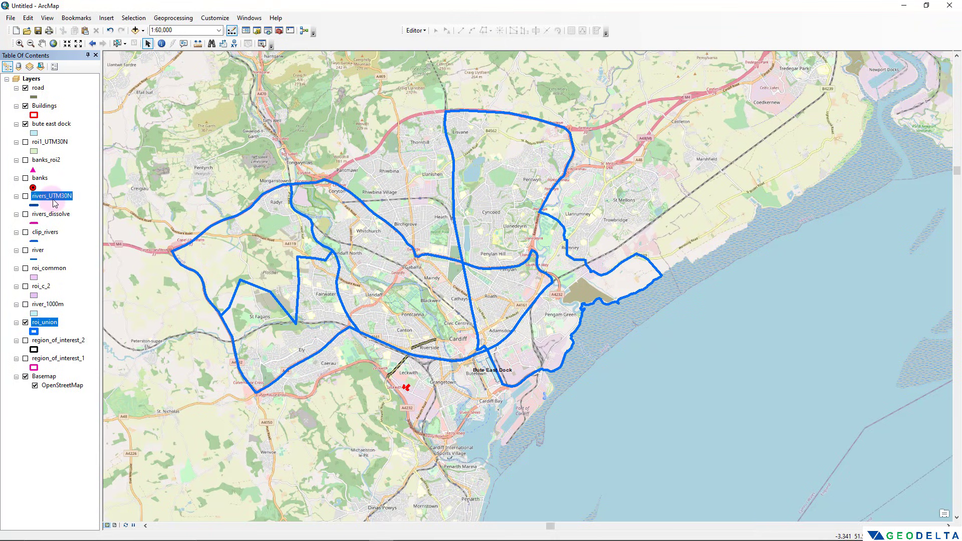
left_click(47, 215)
left_click(45, 233)
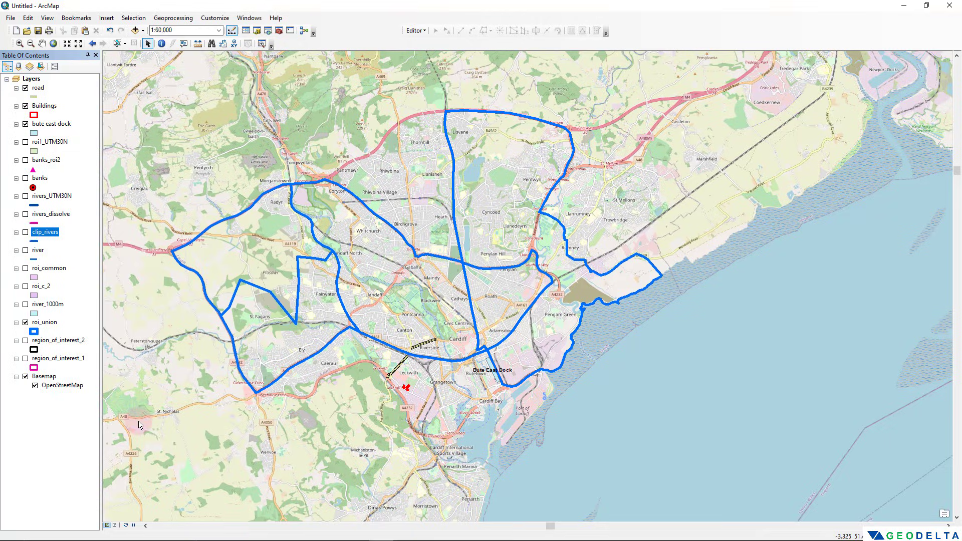
Step: Switch to File Explorer, open the Test folder and review the exported ROI_UNION component files
key("alt+Tab")
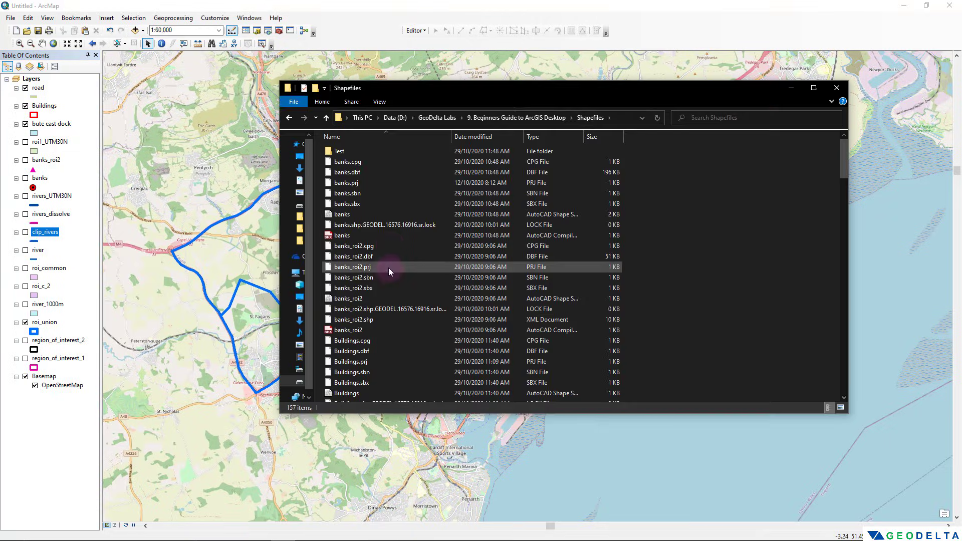
double_click(350, 149)
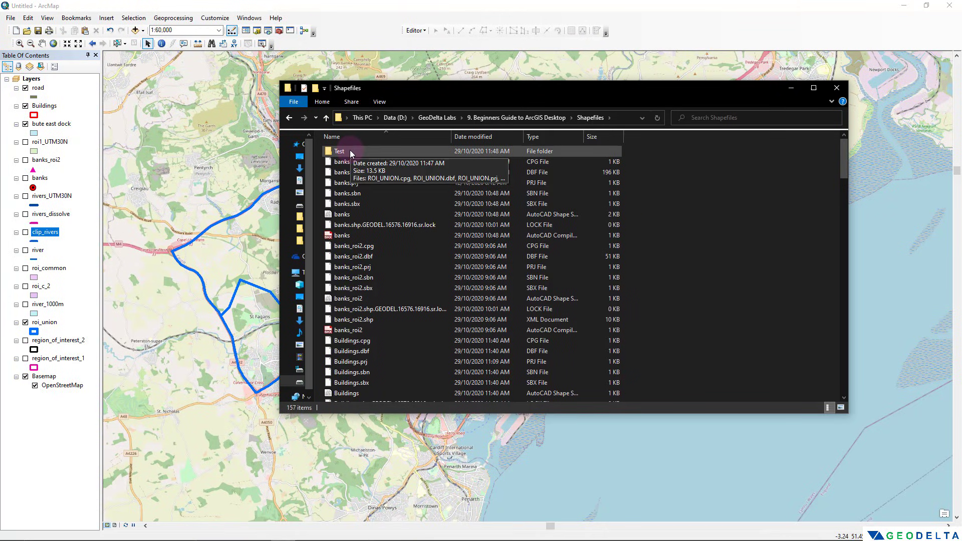
left_click_drag(380, 274, 368, 146)
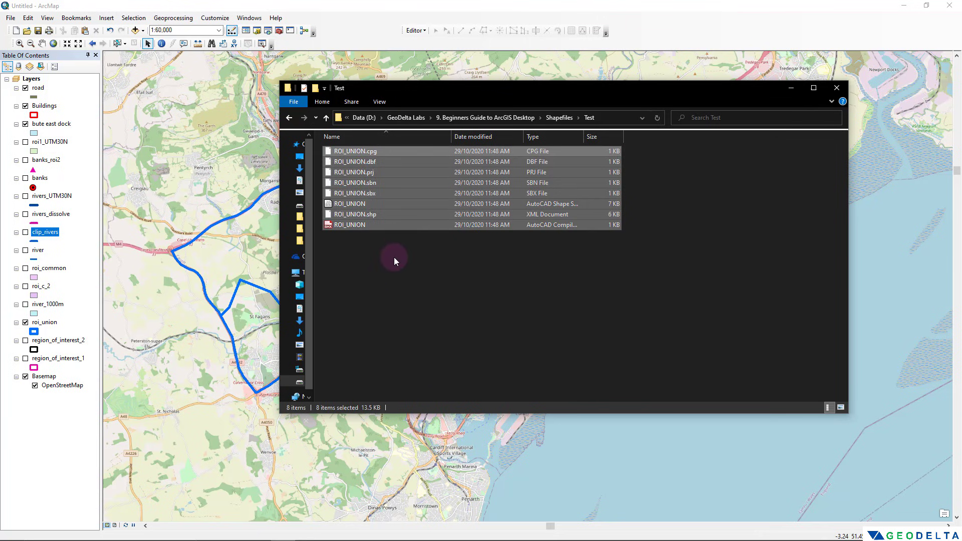
left_click(395, 267)
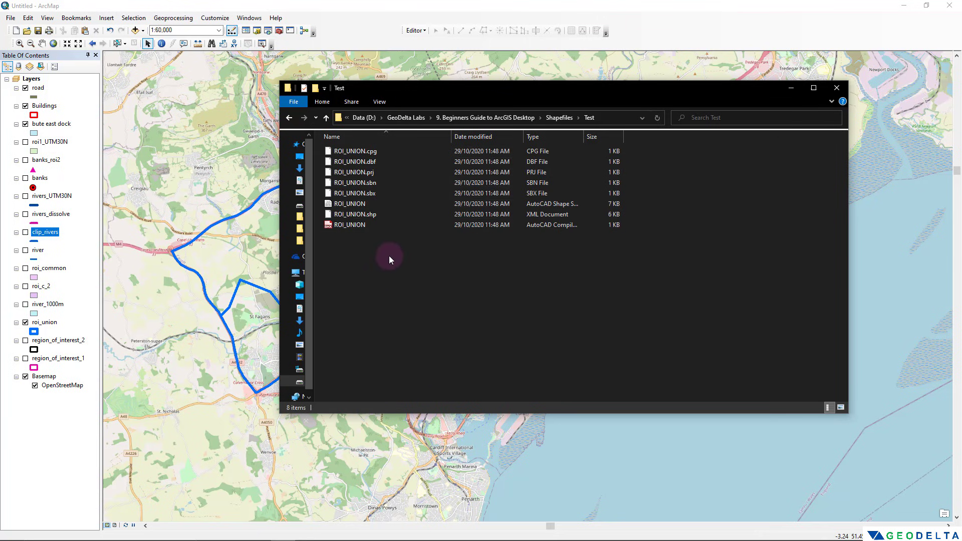
Step: Return to ArcMap, search the tools for "layer to kml" and open the Layer To KML tool
key("alt+Tab")
left_click(61, 327)
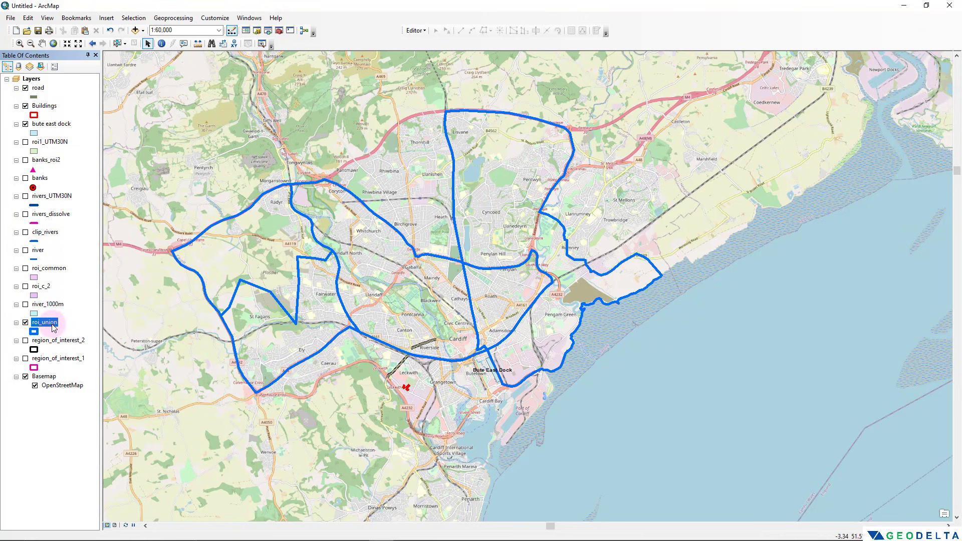
left_click(268, 30)
double_click(693, 98)
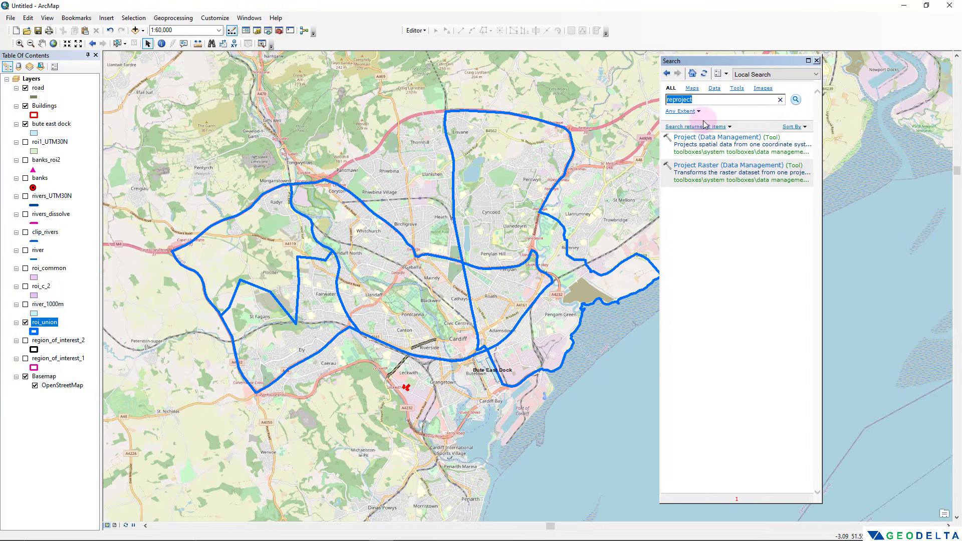
type("layer to kml")
key("Return")
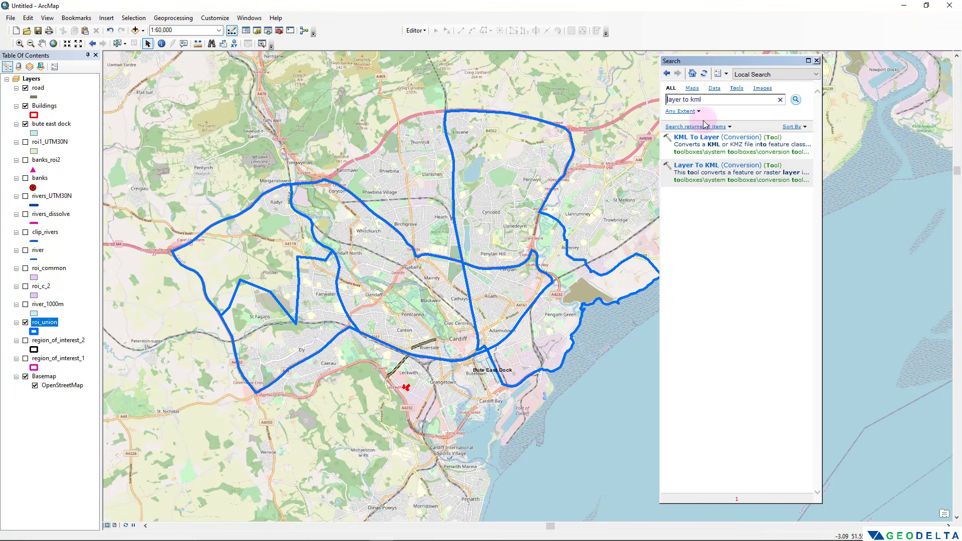
left_click(701, 169)
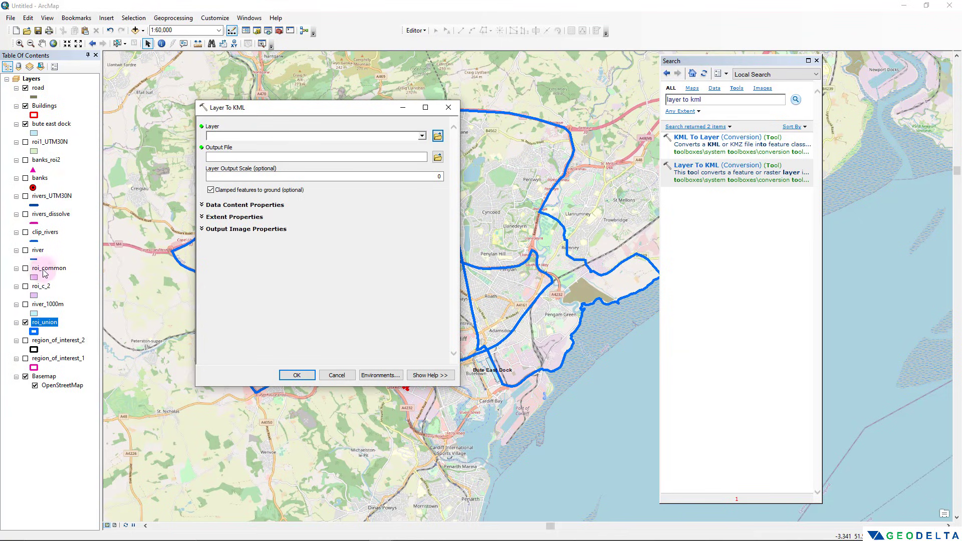
Step: Set roi_union as the layer to convert and name the output file ROI_UNION in the Test folder
left_click_drag(51, 327, 223, 140)
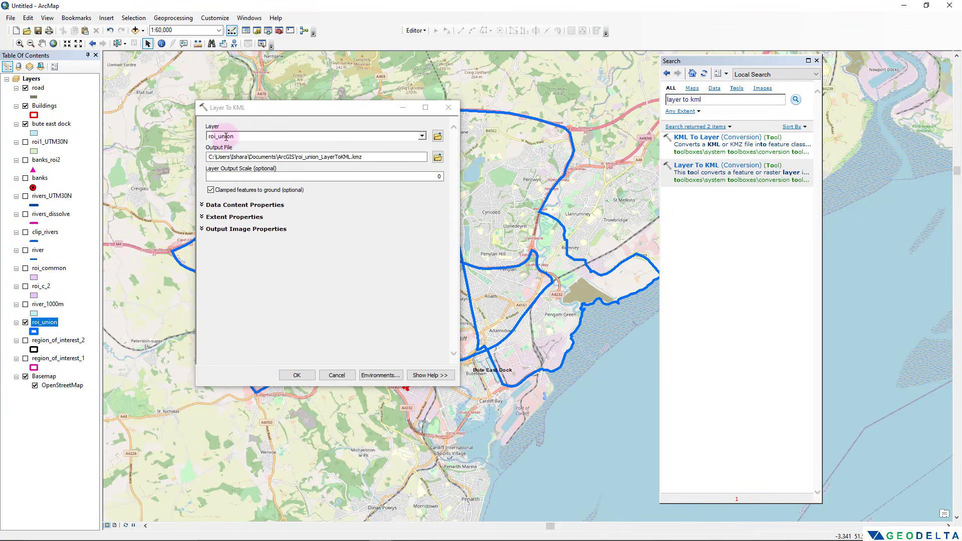
left_click(437, 157)
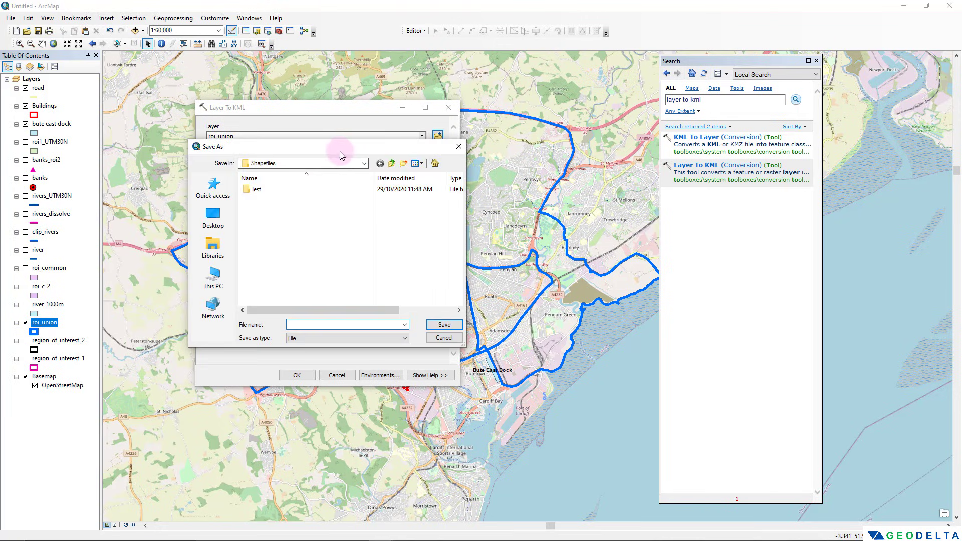
left_click_drag(340, 160, 341, 166)
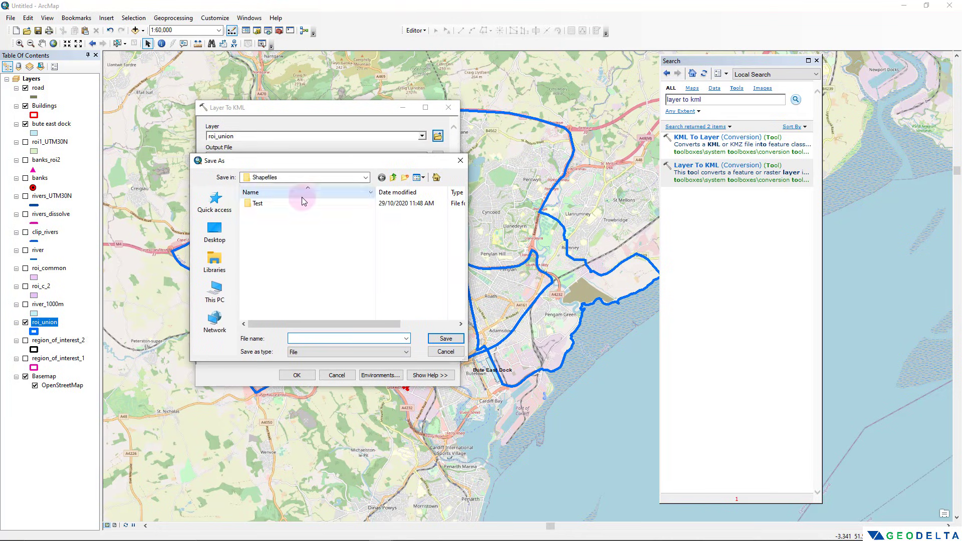
double_click(258, 204)
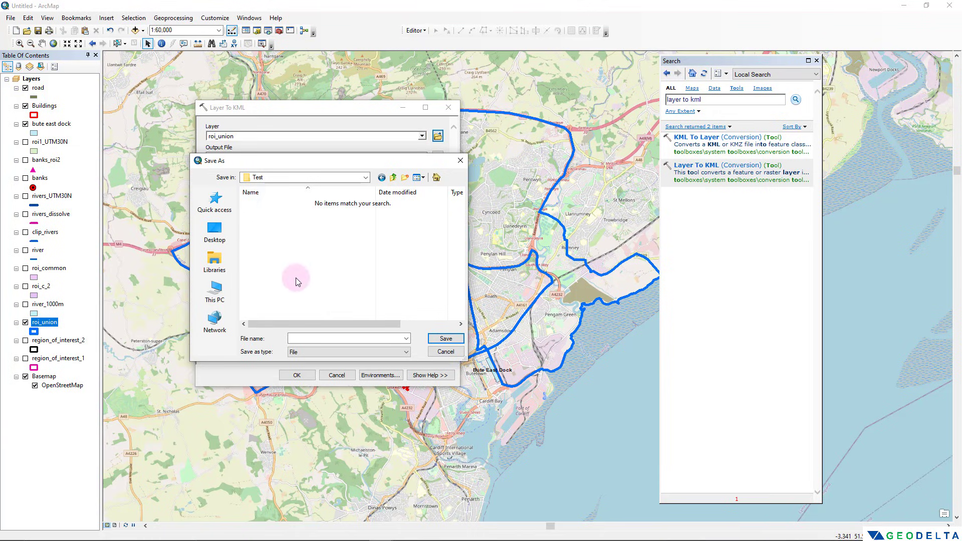
left_click(304, 339)
type("ROI_UN")
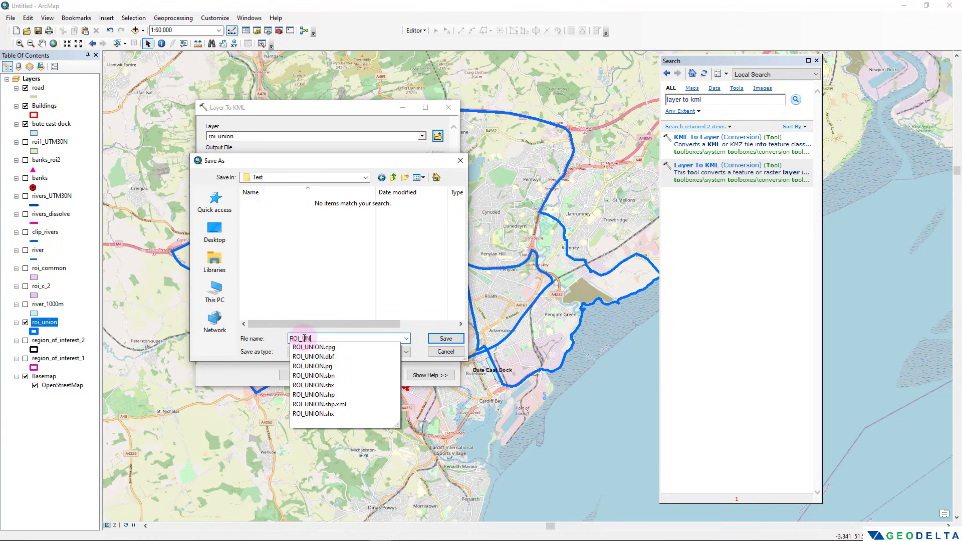
type("ION")
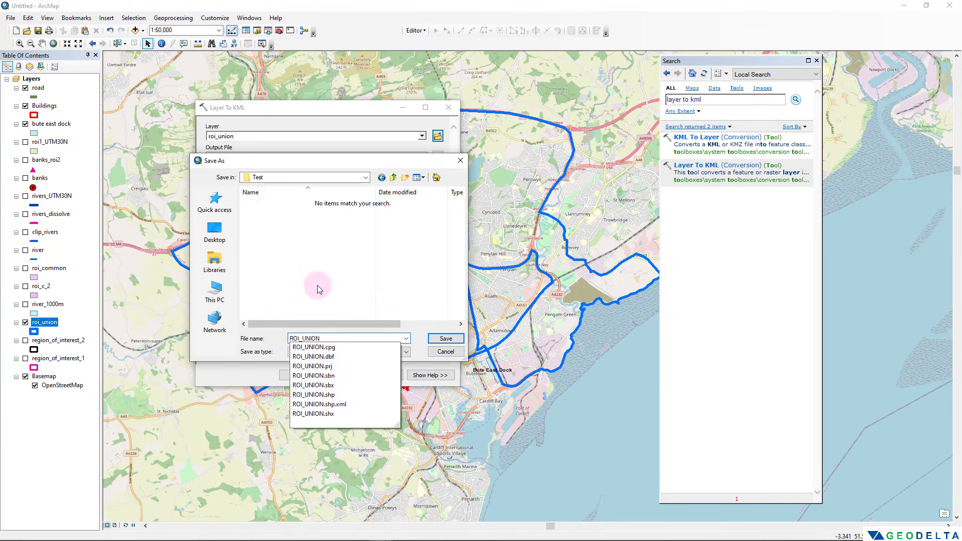
left_click(317, 285)
left_click(450, 341)
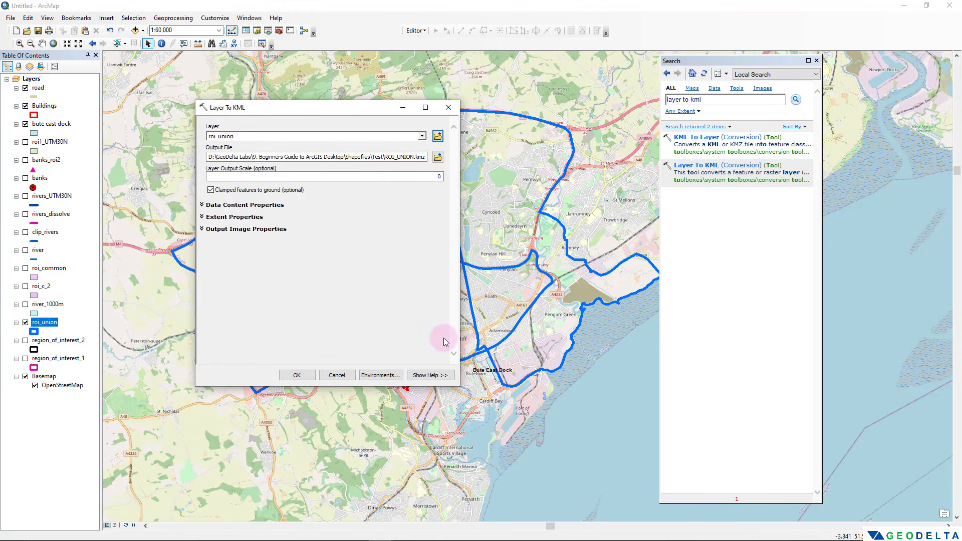
Step: Check the output file's name and KMZ extension, and run the Layer To KML conversion
left_click(426, 158)
double_click(425, 157)
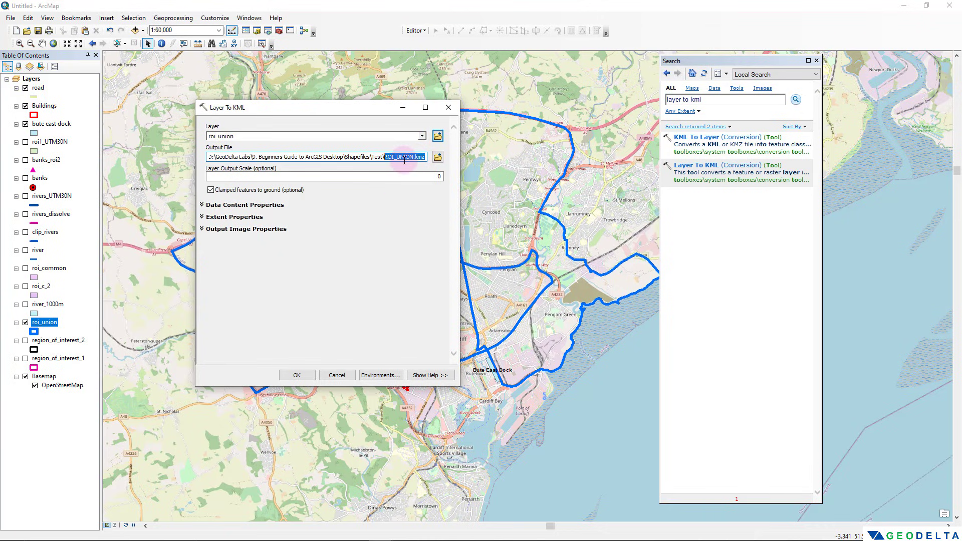
left_click(298, 376)
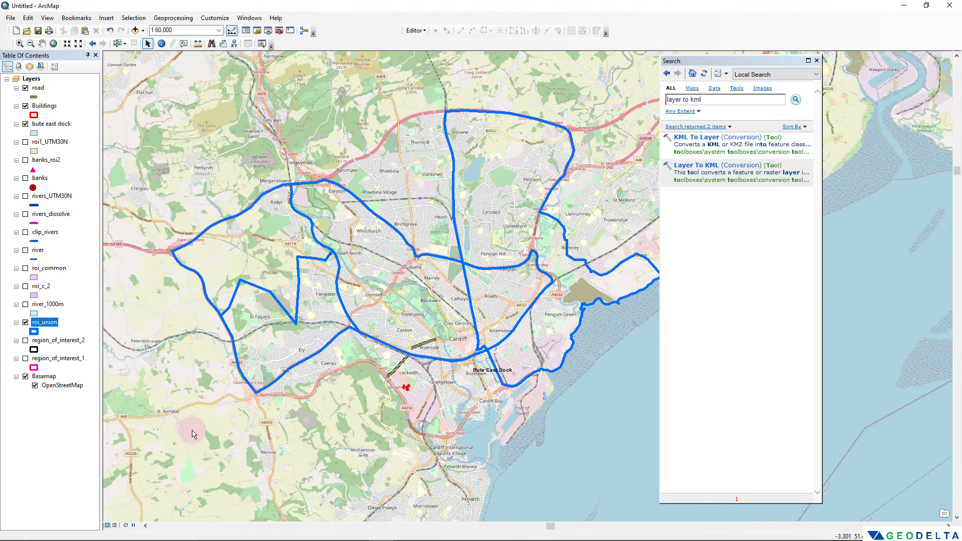
Step: Switch to File Explorer, sort the Test folder by date modified and open the ROI_UNION KMZ file in Google Earth Pro
key("alt+Tab")
right_click(374, 273)
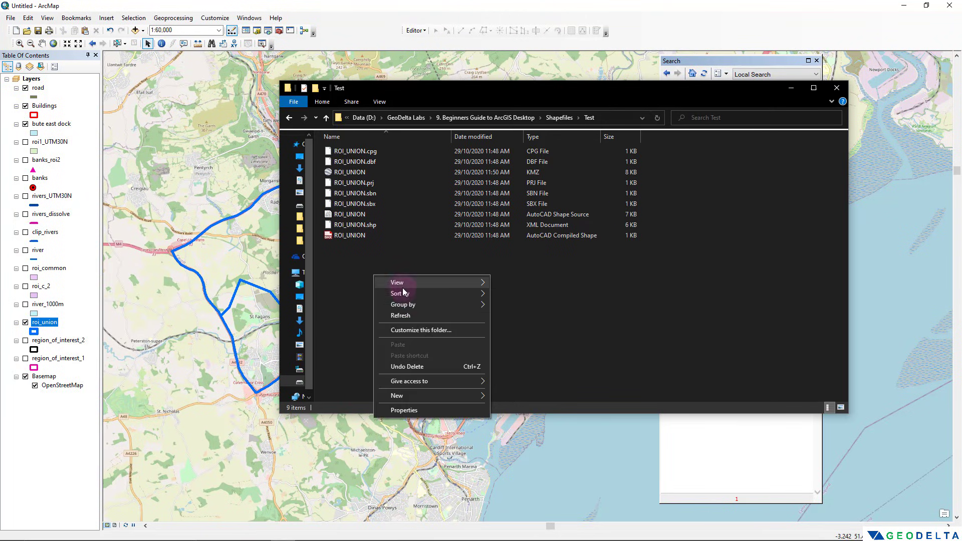
mouse_move(455, 293)
left_click(519, 306)
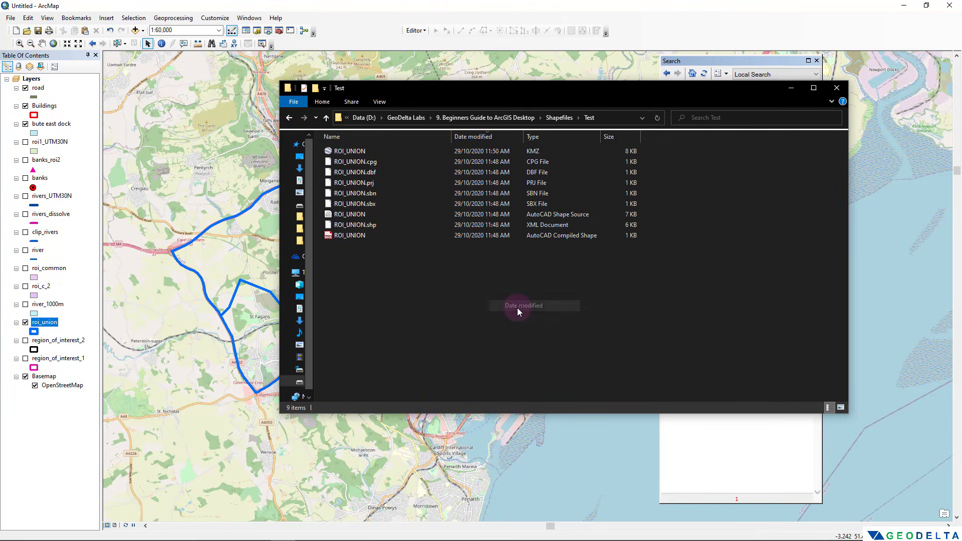
left_click(331, 152)
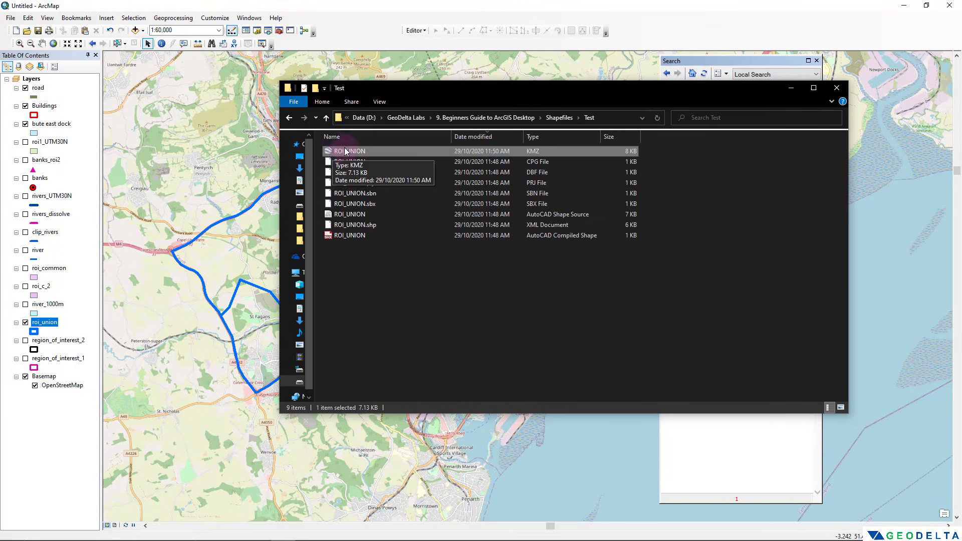
double_click(380, 150)
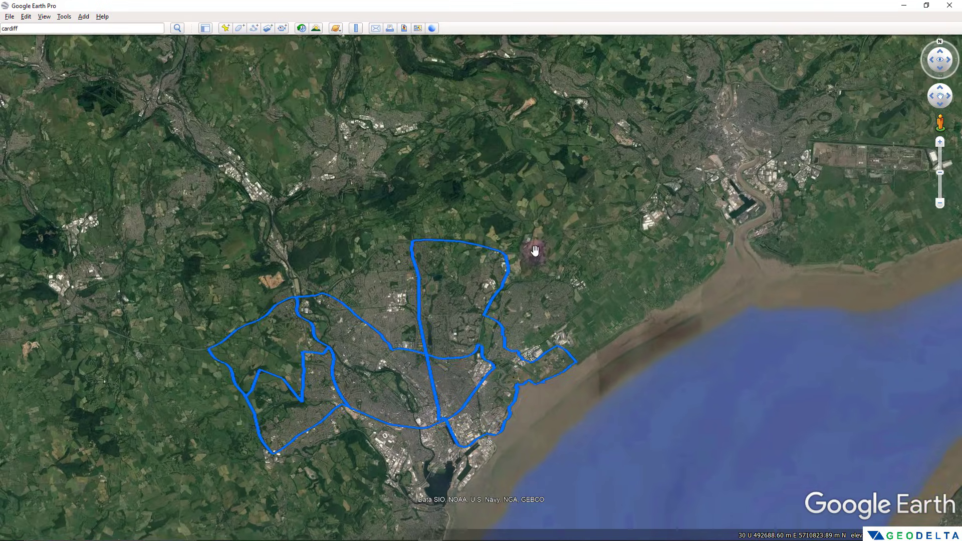
Step: Examine the converted ROI_UNION boundaries over the Cardiff satellite imagery, both close up and from farther out
scroll(488, 397, "up", 3)
left_click_drag(426, 350, 558, 307)
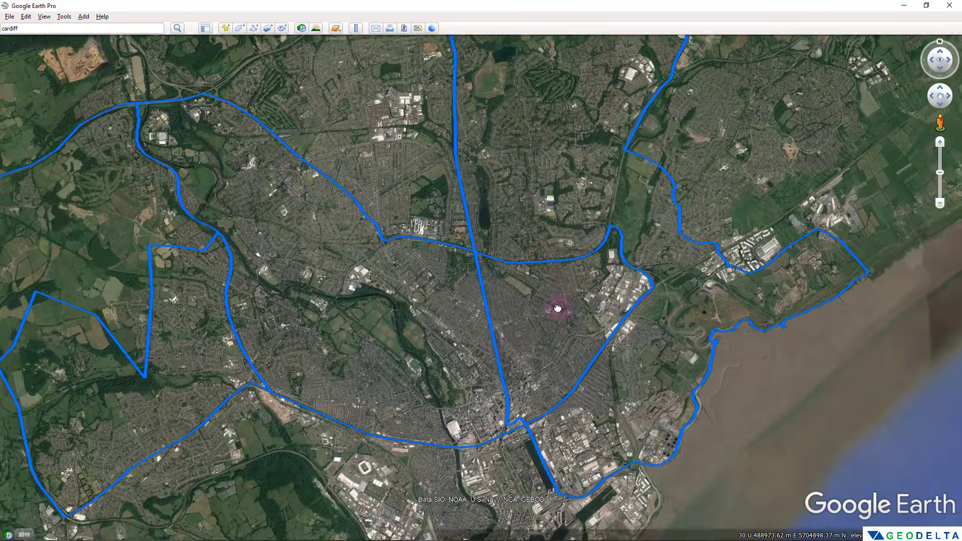
scroll(560, 307, "up", 1)
scroll(560, 307, "down", 5)
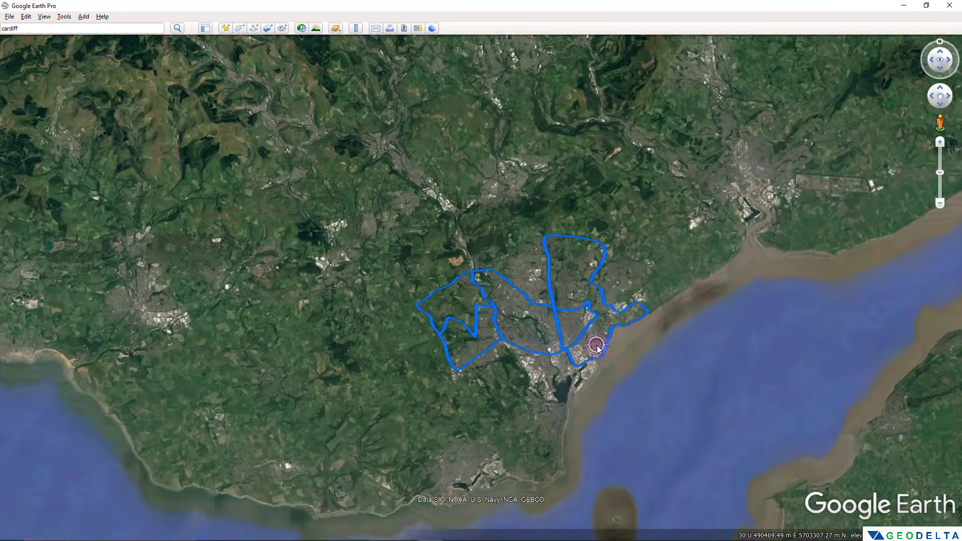
scroll(485, 378, "up", 5)
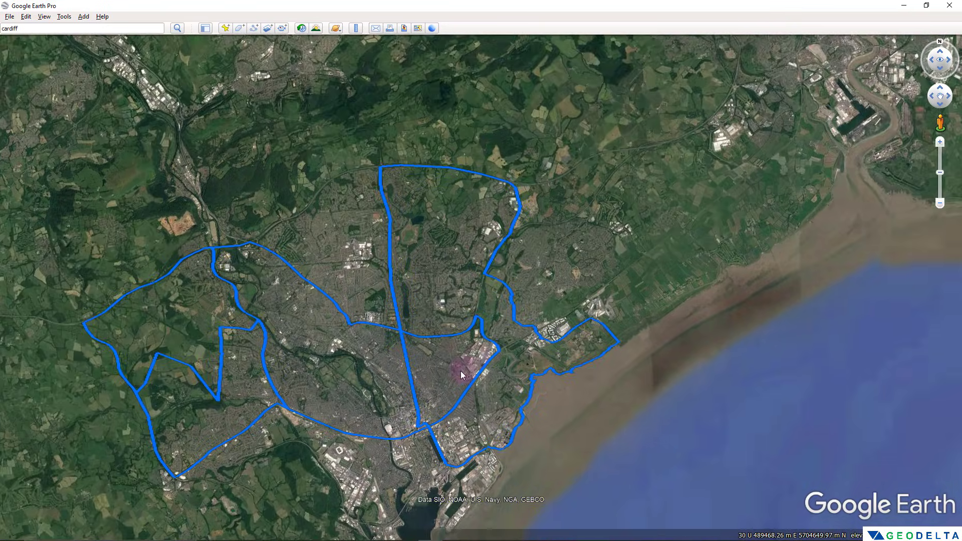
left_click_drag(461, 370, 525, 299)
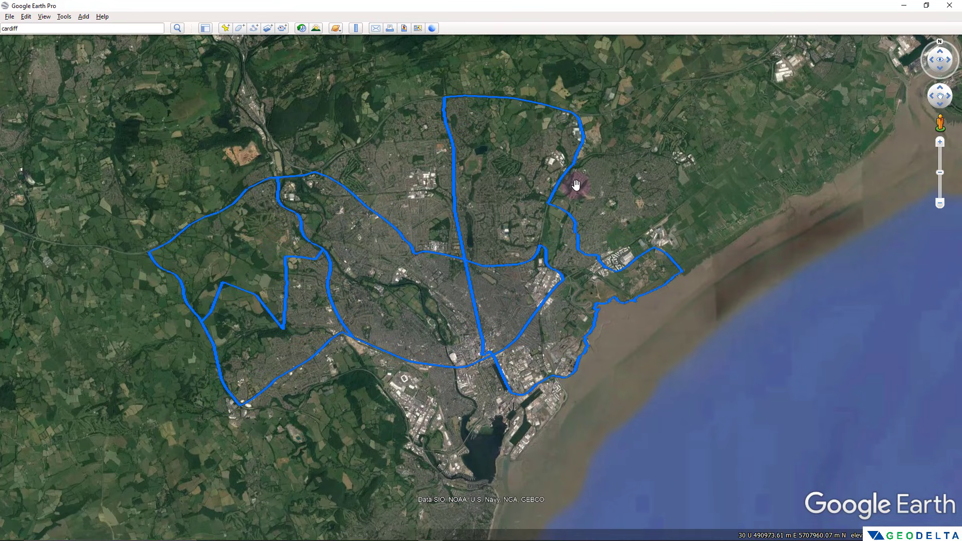
Step: Inspect the attribute pop-ups of the individual roi_union polygons on the Cardiff imagery
left_click(248, 209)
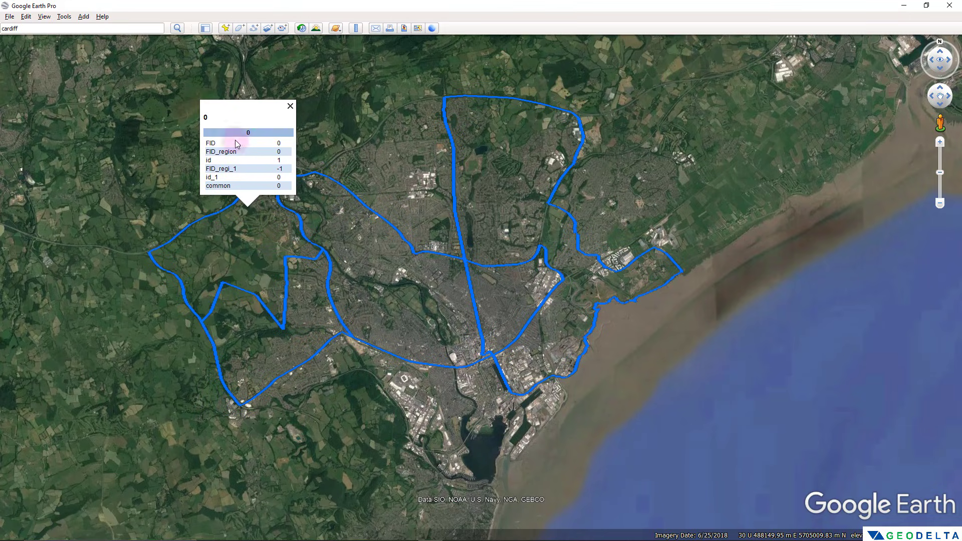
left_click(392, 279)
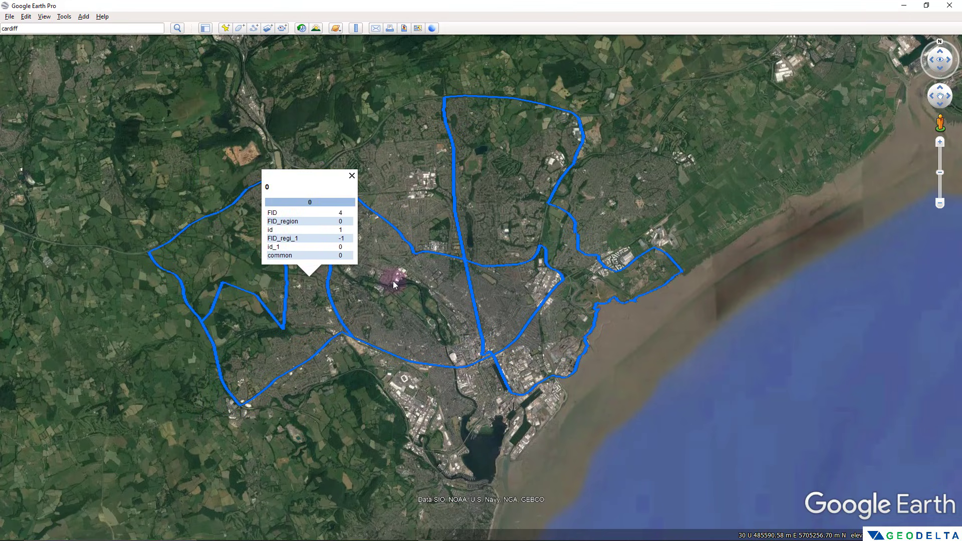
left_click(503, 208)
left_click(498, 309)
left_click(573, 325)
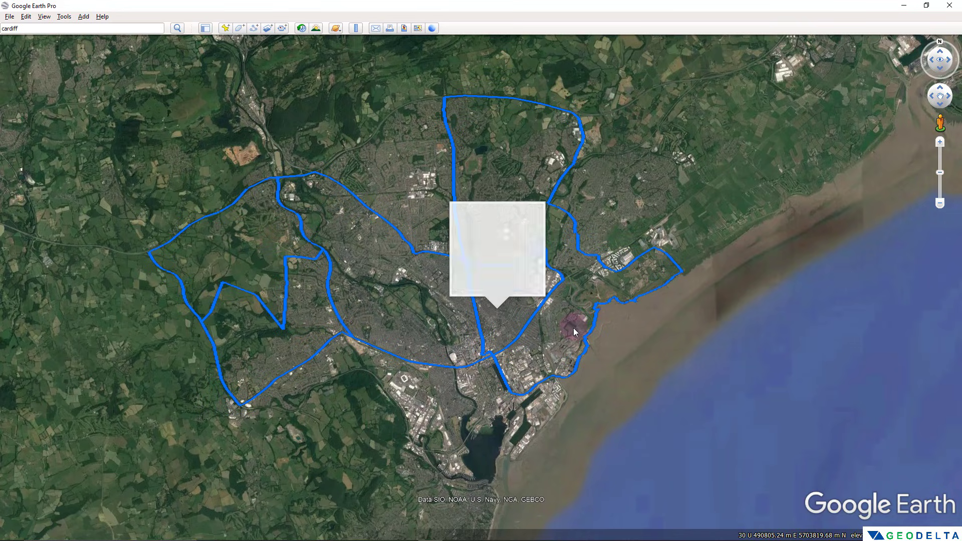
Step: Show the sidebar and expand roi_union under Temporary Places down to its individual polygons
key("ctrl+alt+b")
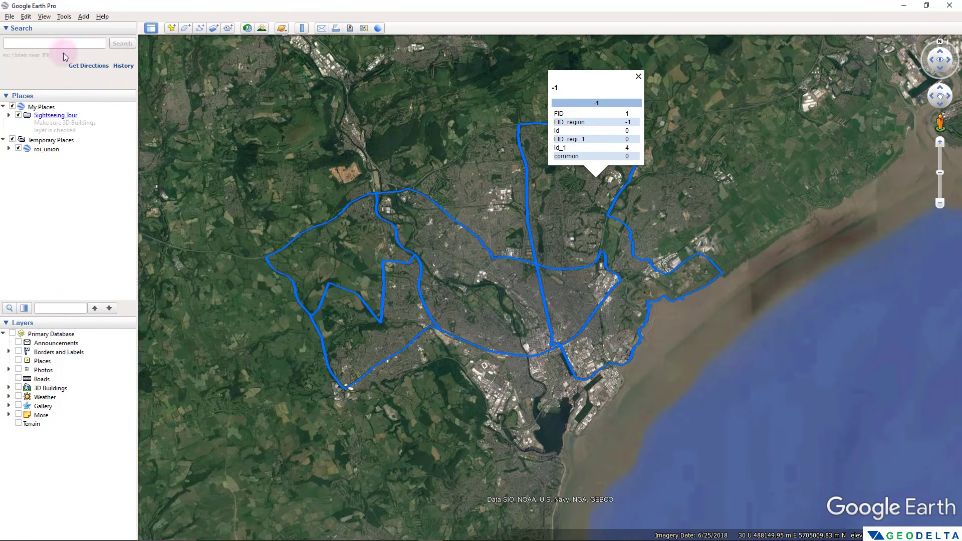
left_click(48, 149)
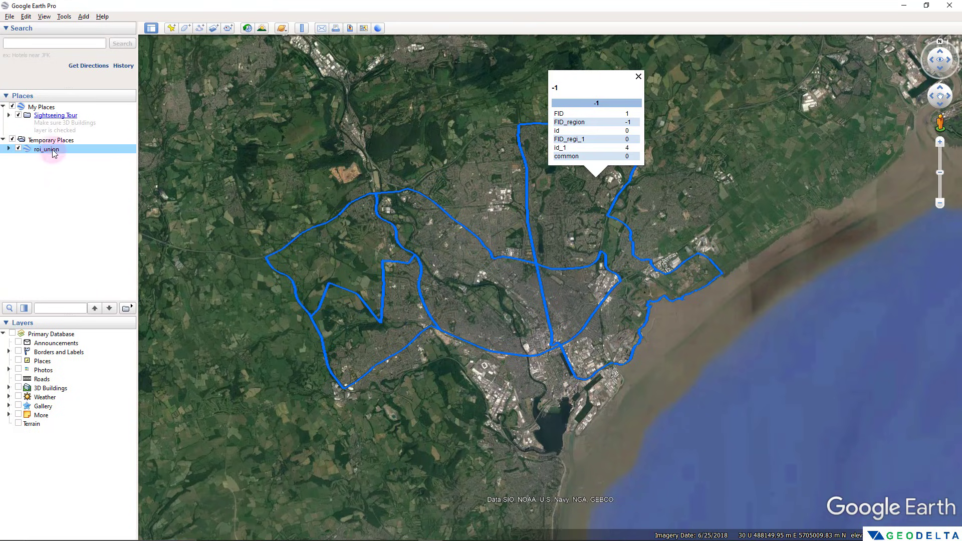
left_click(9, 149)
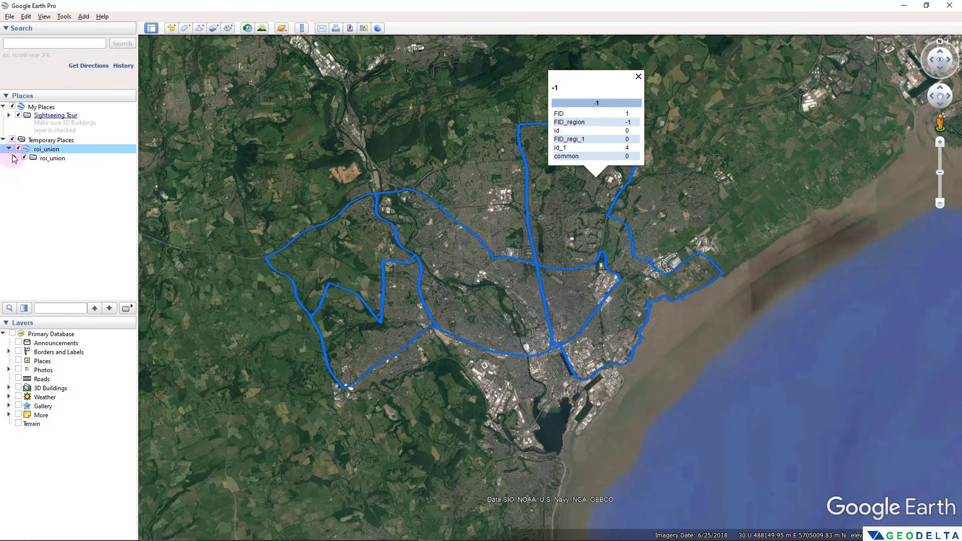
left_click(15, 158)
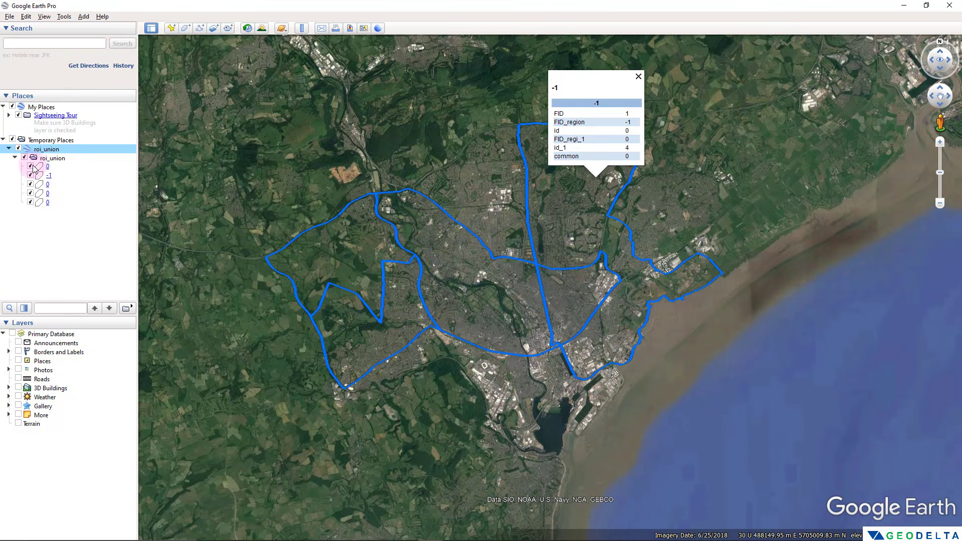
Step: Toggle the visibility of individual roi_union polygons to identify their outlines, hiding all five one by one
left_click(31, 166)
left_click(30, 166)
left_click(33, 175)
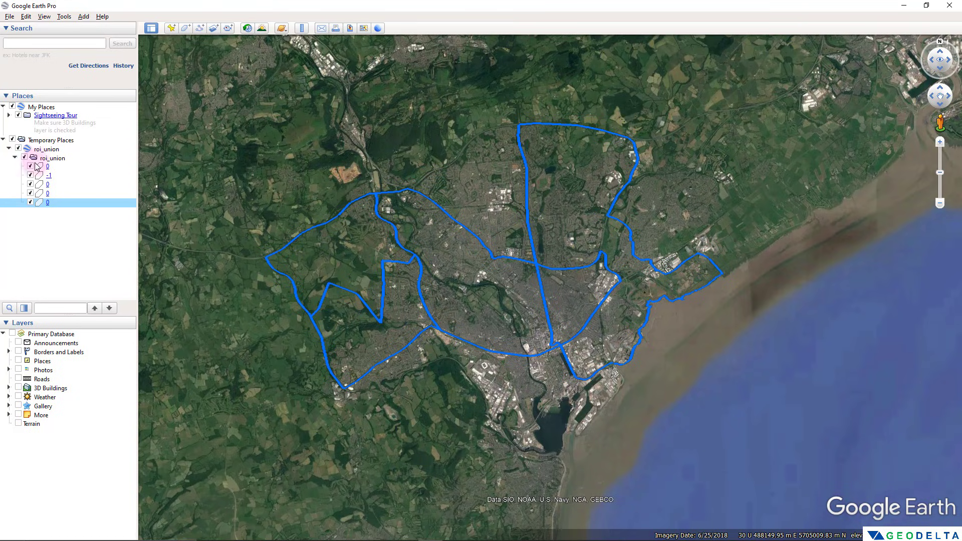
left_click(30, 167)
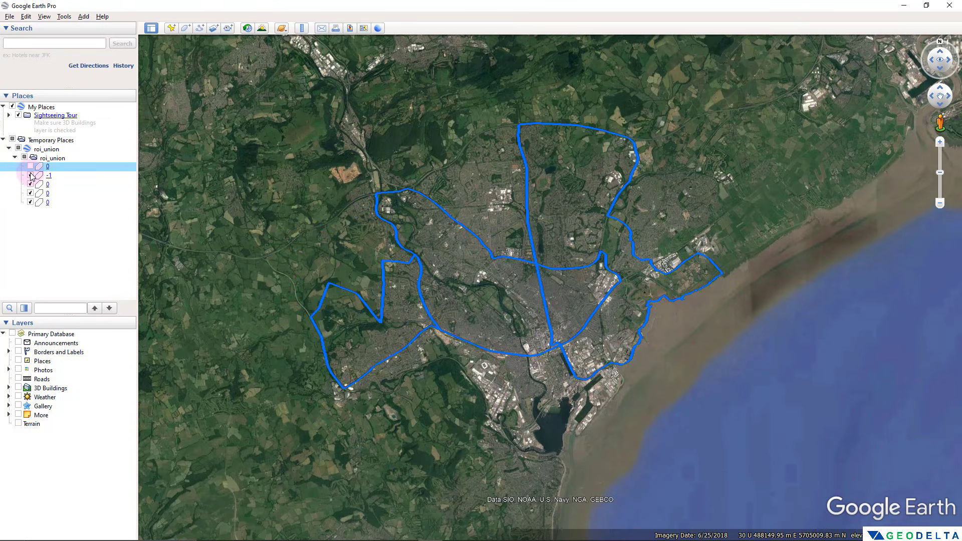
left_click(31, 176)
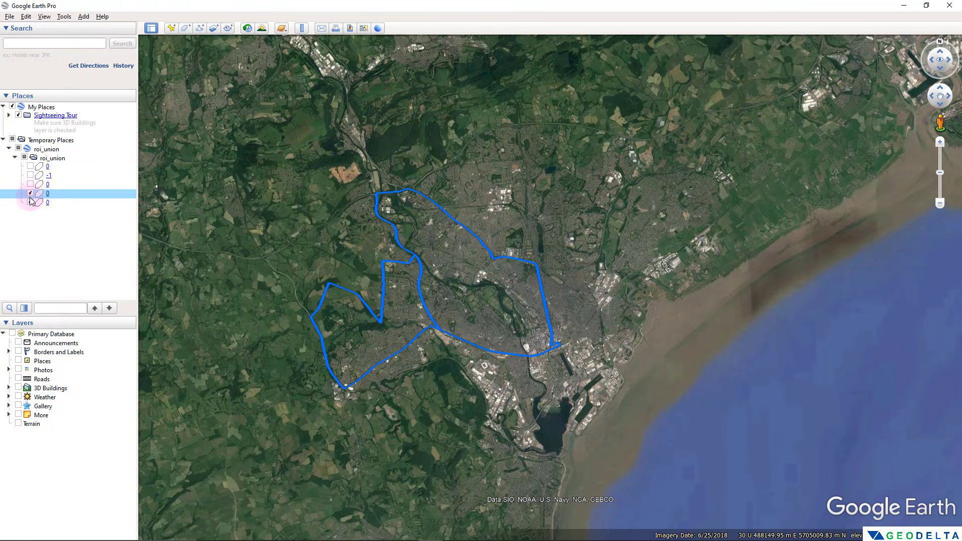
left_click(31, 193)
left_click(31, 202)
Step: Make all five roi_union polygons visible again, look over the full set of boundaries, and switch back to ArcMap
left_click(31, 201)
left_click(31, 195)
left_click(31, 192)
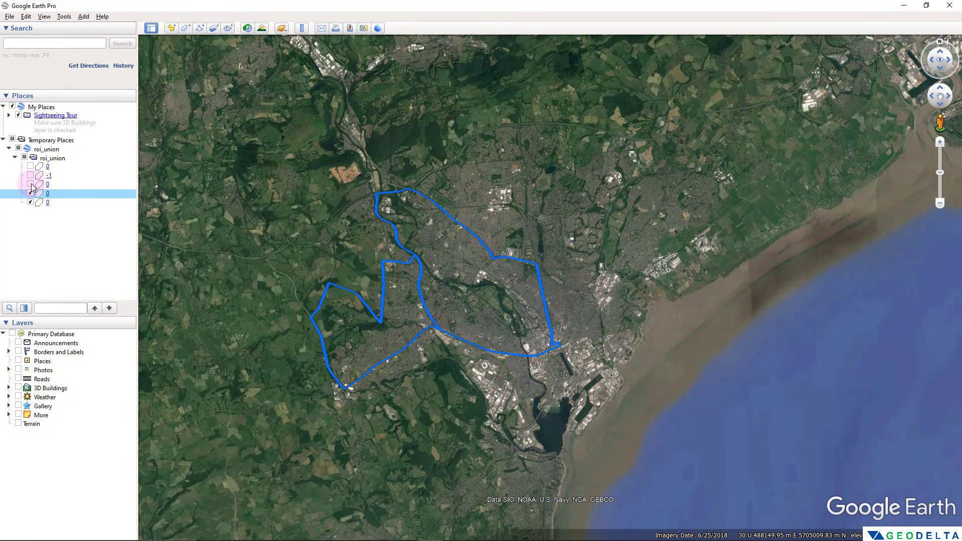
left_click(31, 184)
left_click(30, 175)
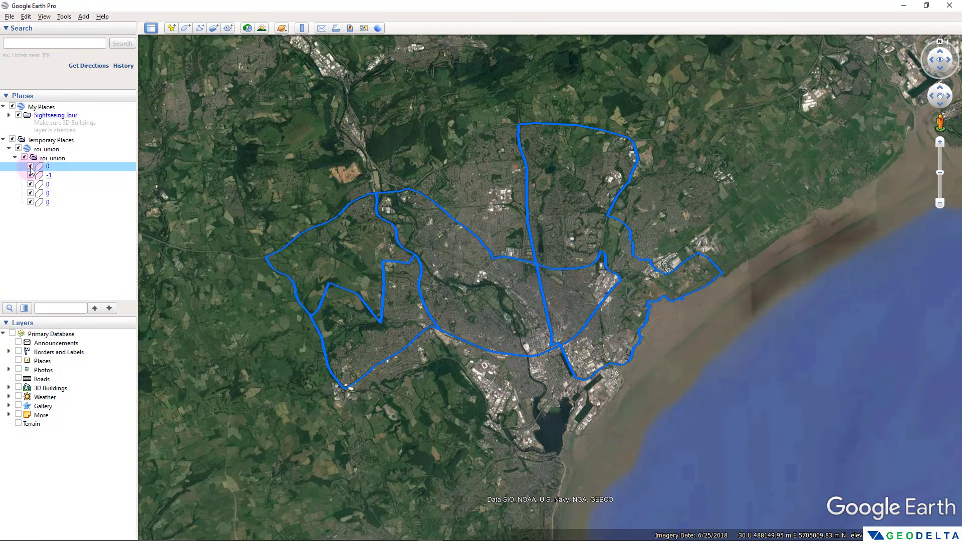
double_click(31, 167)
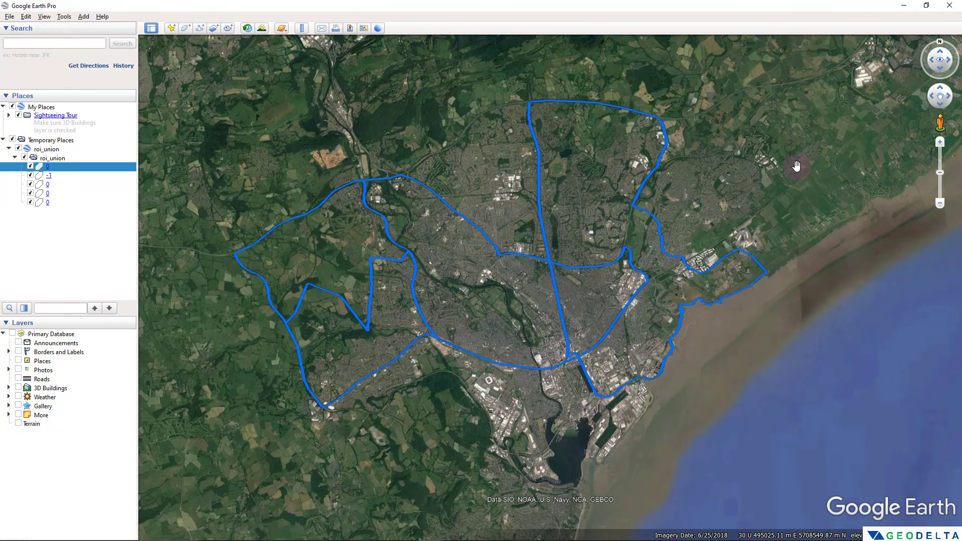
key("alt+Tab")
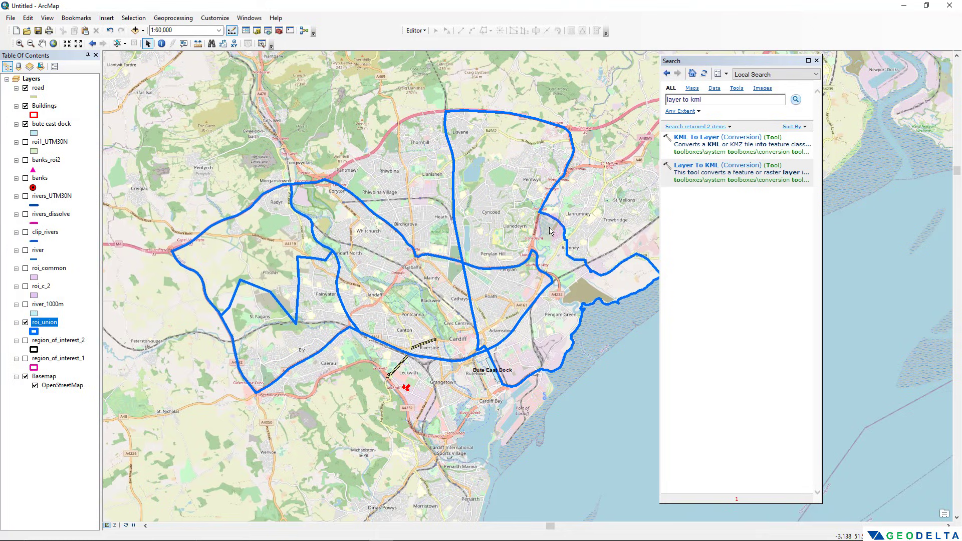